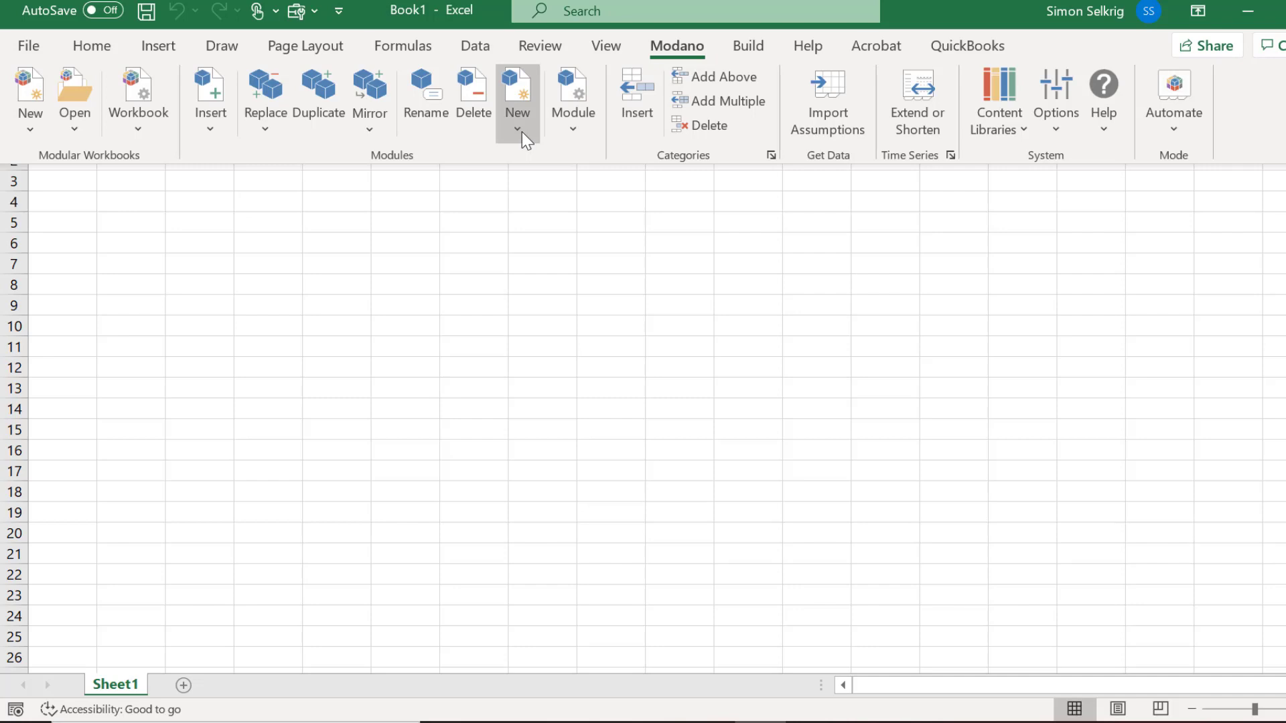
Create a new module workbook and enter Strategize Financial Modelling as the entity name on the Overview sheet.
{"action": "left_click", "coordinate": [522, 132]}
{"action": "left_click", "coordinate": [534, 185]}
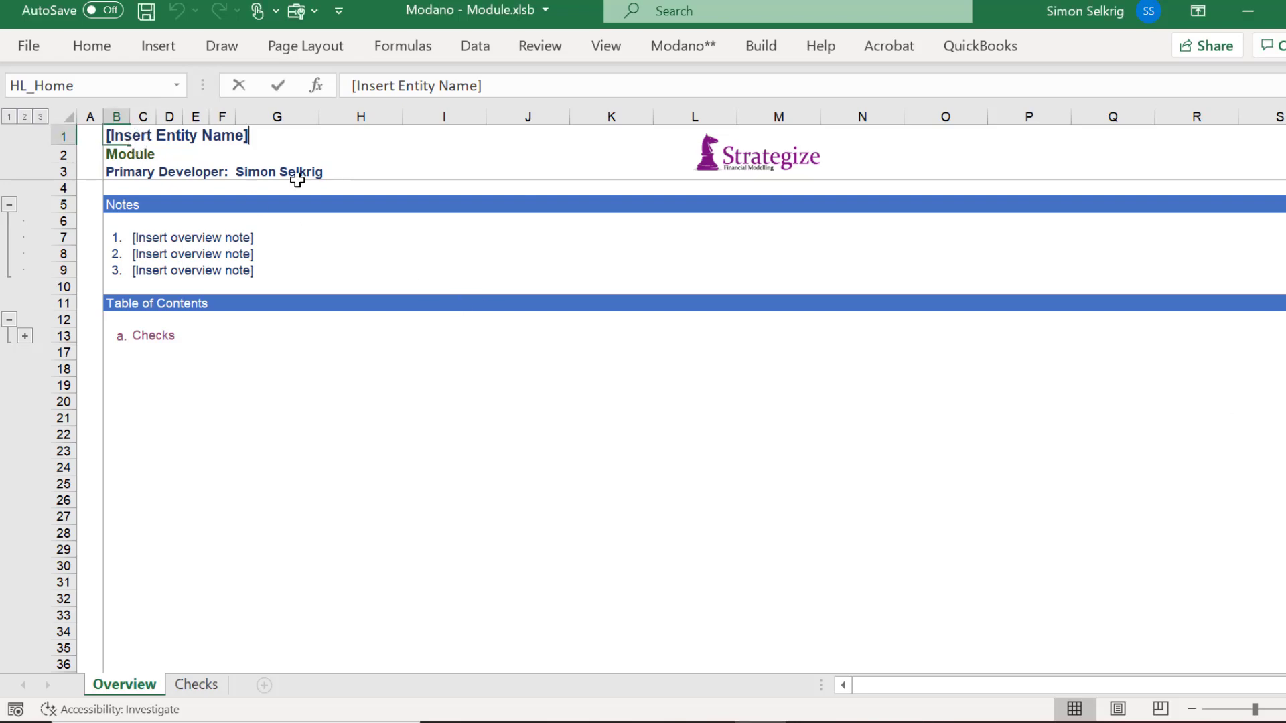
{"action": "type", "text": "Strategize Fin"}
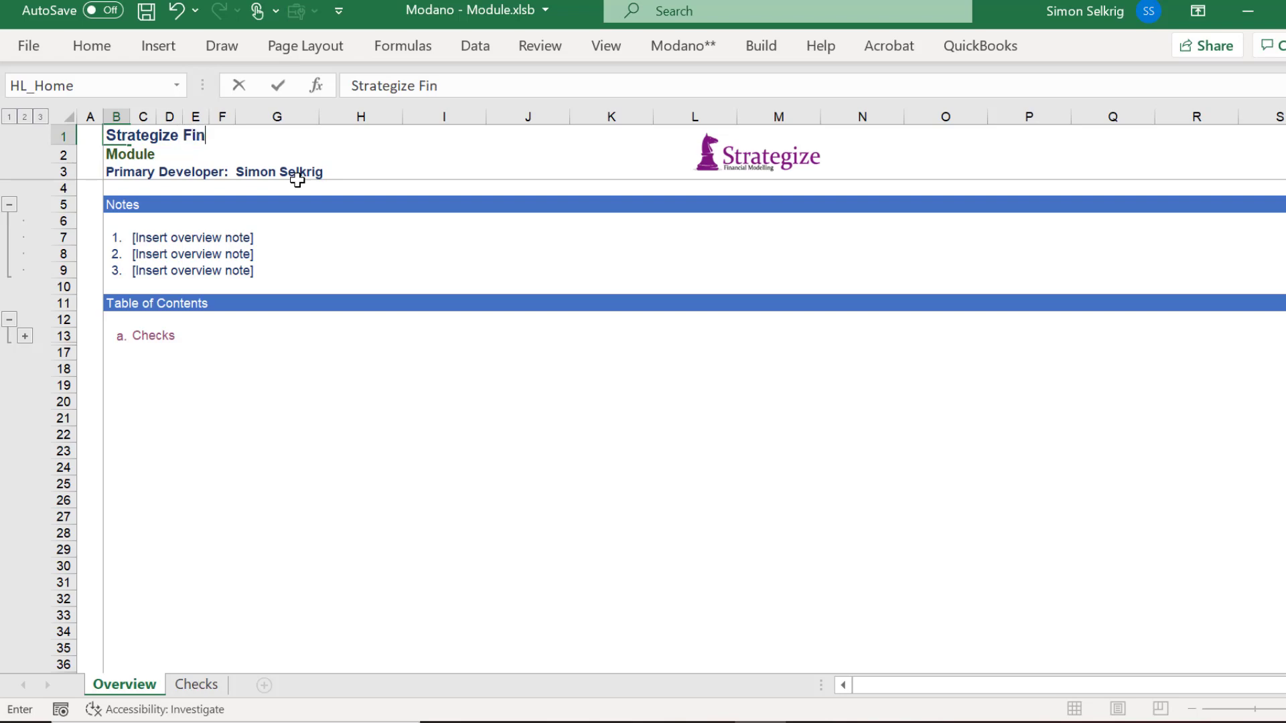
{"action": "type", "text": "ancial Modelling"}
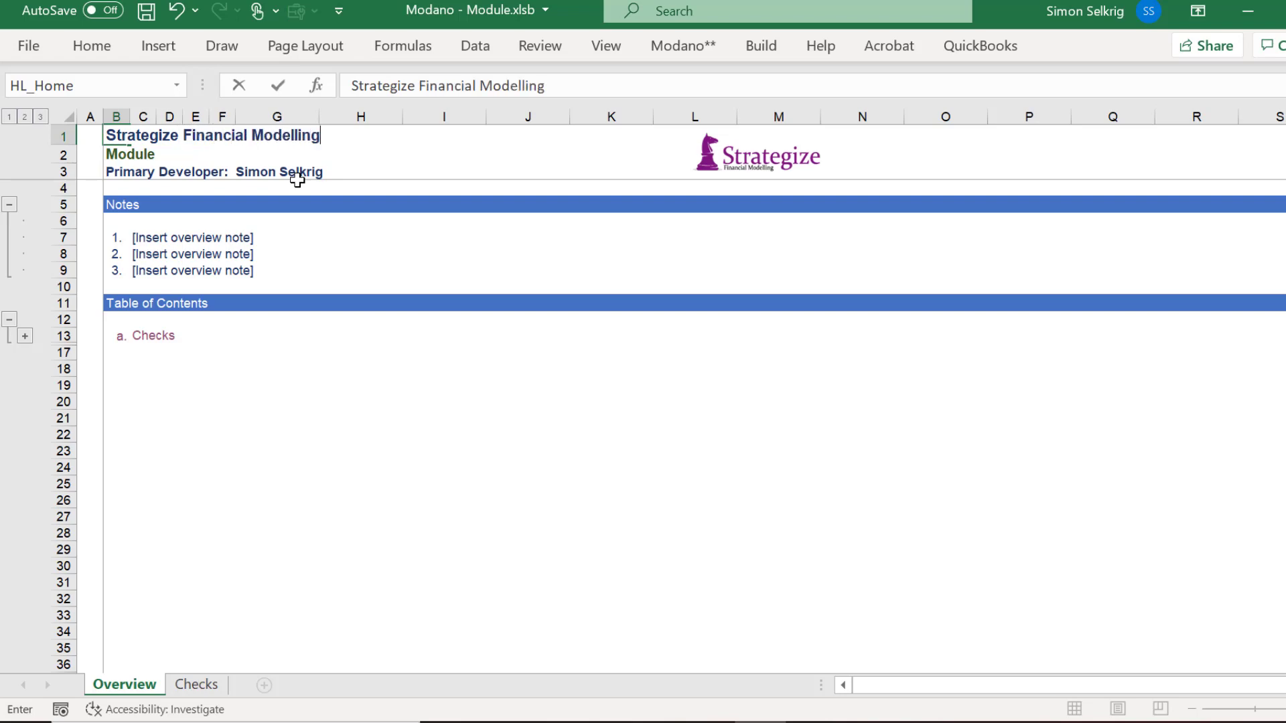
{"action": "key", "text": "Return"}
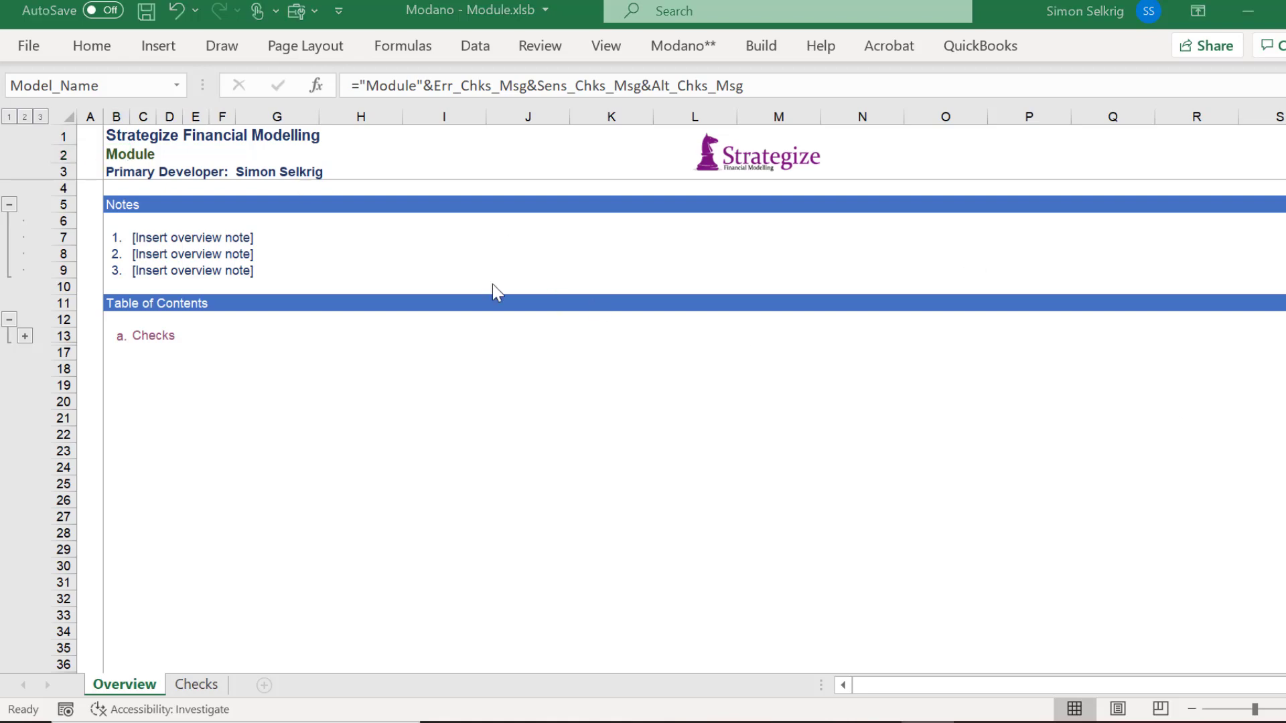
Open the Project Manager in a maximized window and display the properties of the module in the Modules area.
{"action": "left_click", "coordinate": [747, 47]}
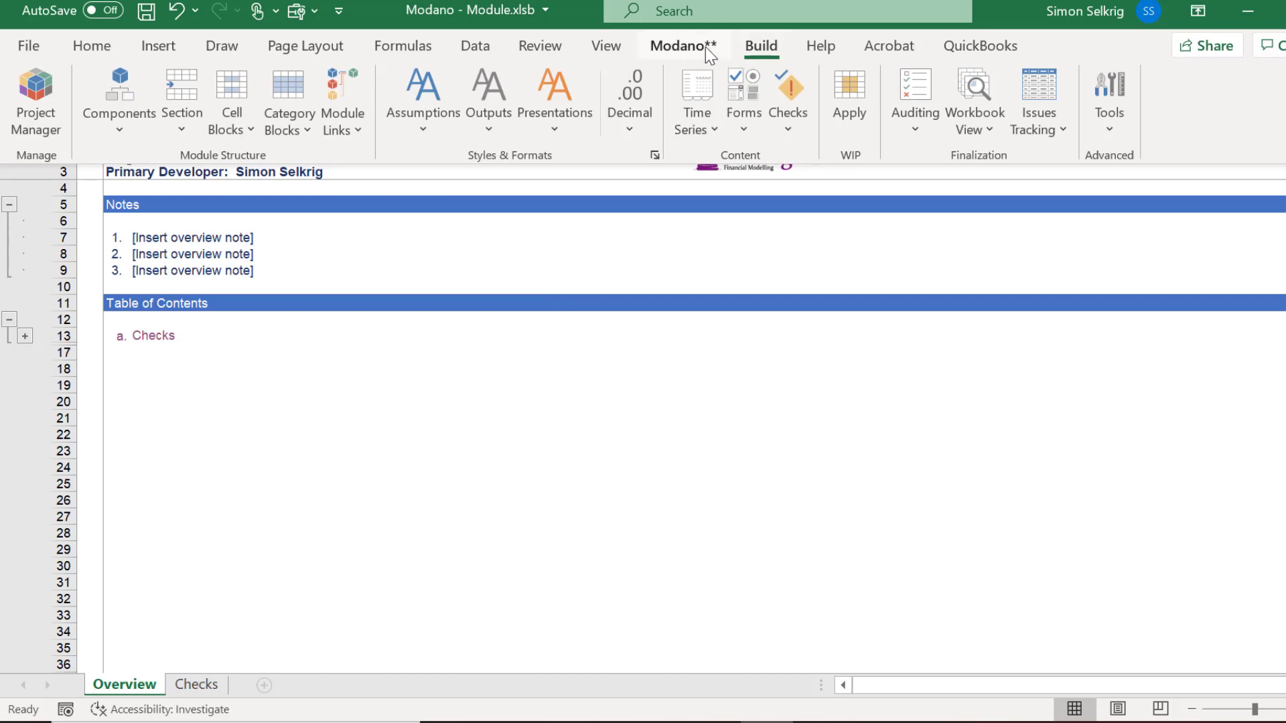
{"action": "left_click", "coordinate": [39, 82]}
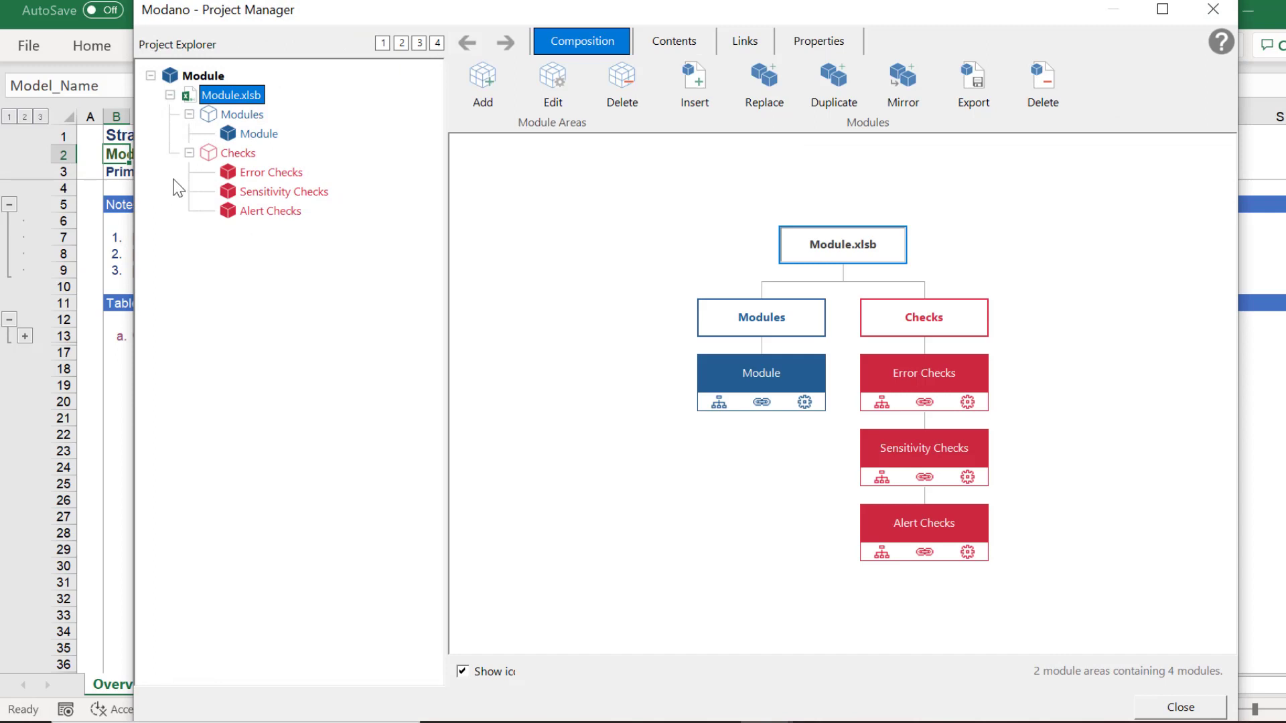
{"action": "left_click", "coordinate": [1162, 10]}
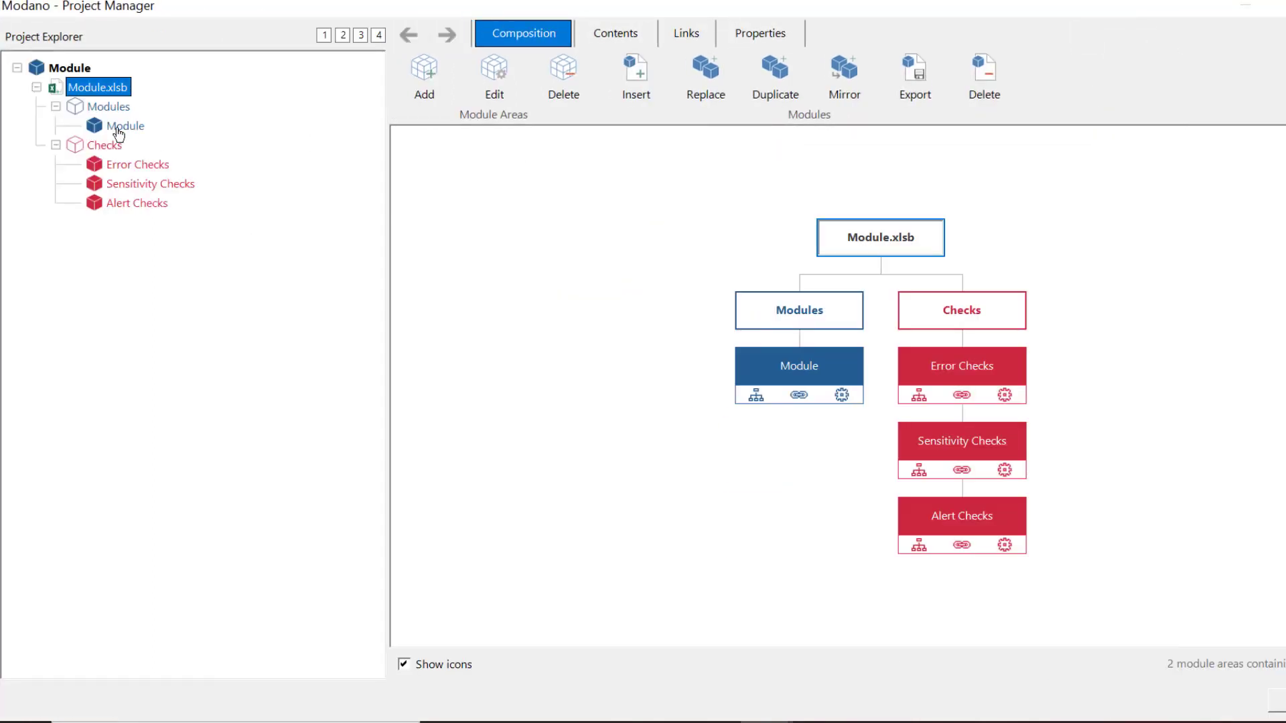
{"action": "left_click", "coordinate": [121, 127]}
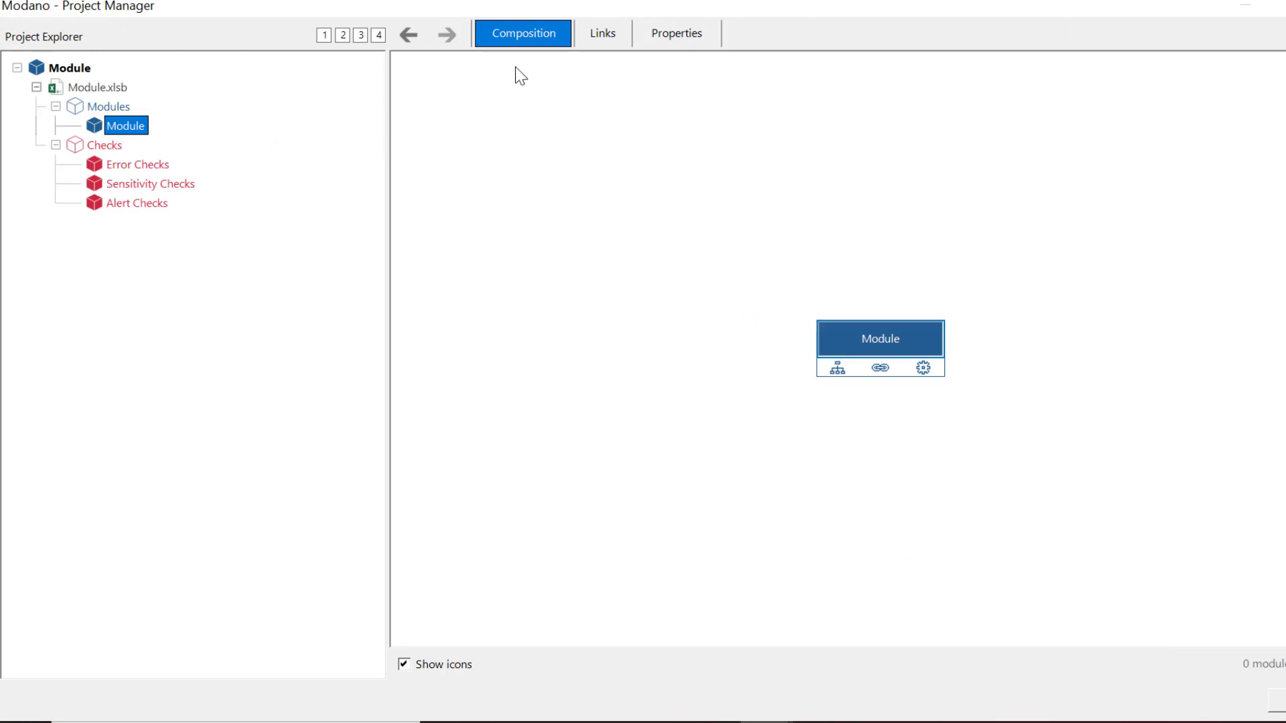
{"action": "left_click", "coordinate": [589, 46]}
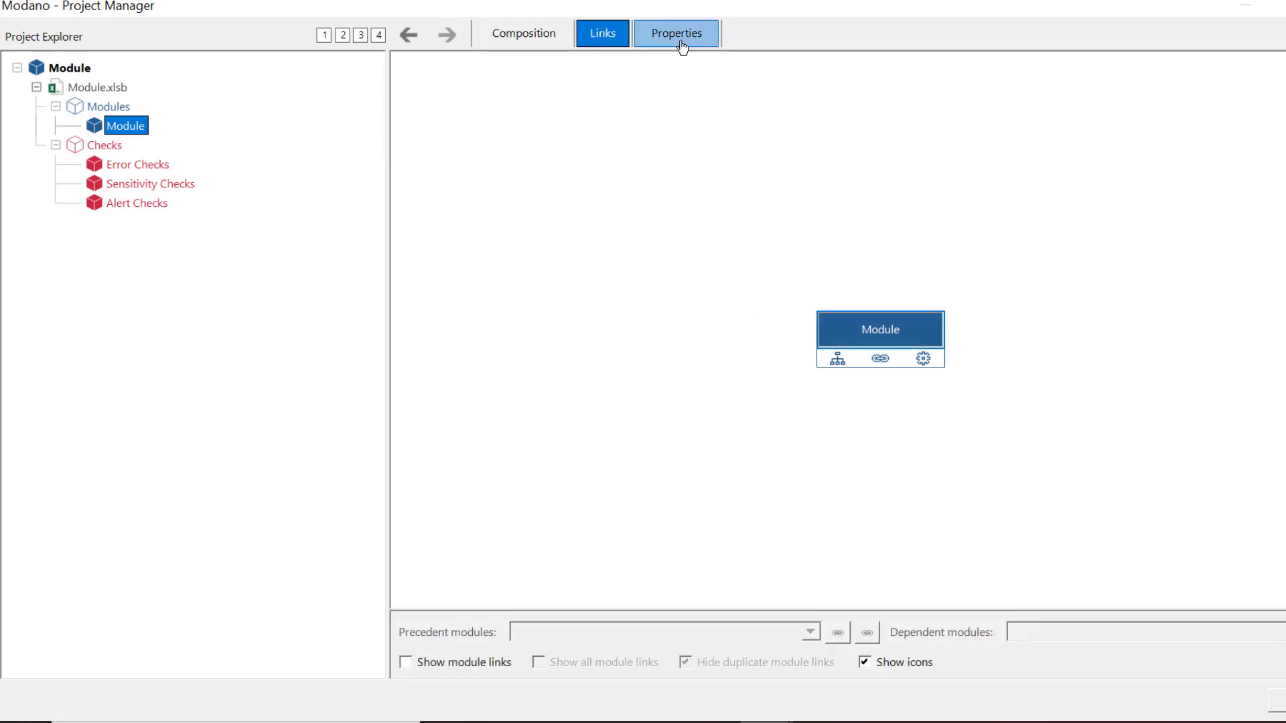
{"action": "left_click", "coordinate": [682, 45]}
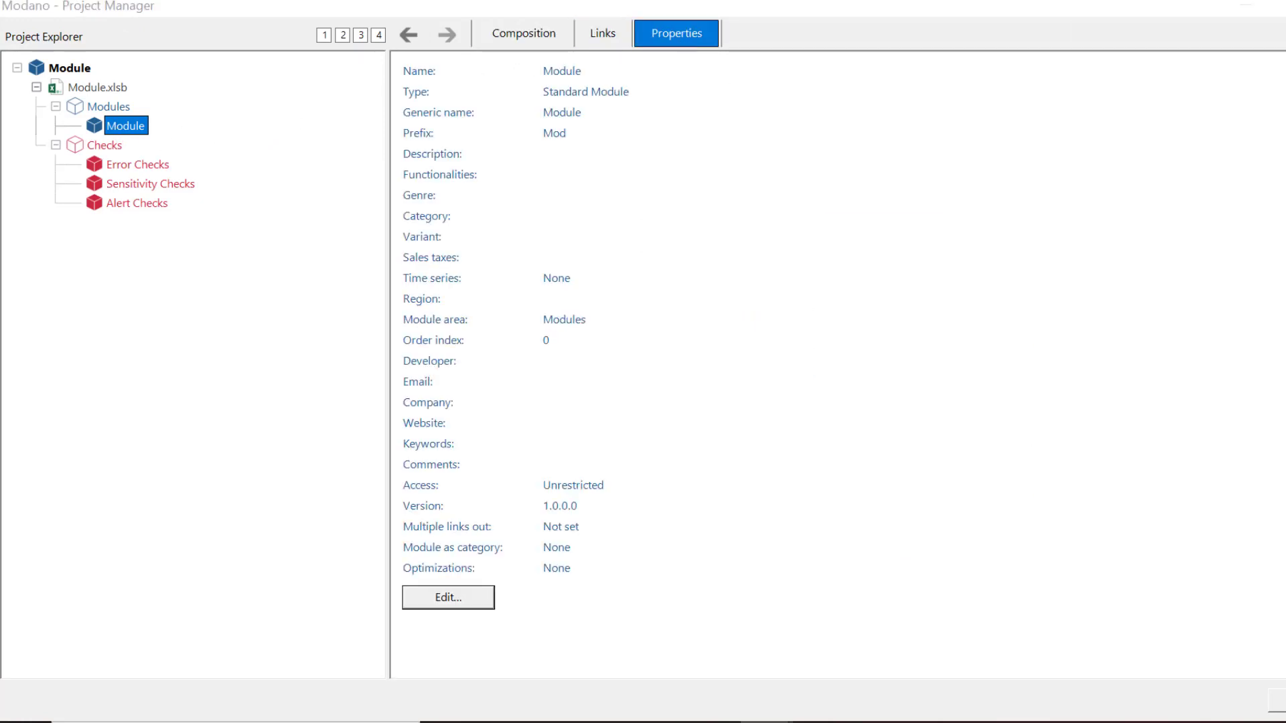
Edit the module's properties: name Revenue (Foreign Currency), generic name Revenue, prefix Rev and order index 500.
{"action": "left_click", "coordinate": [448, 596]}
{"action": "type", "text": "Revenue"}
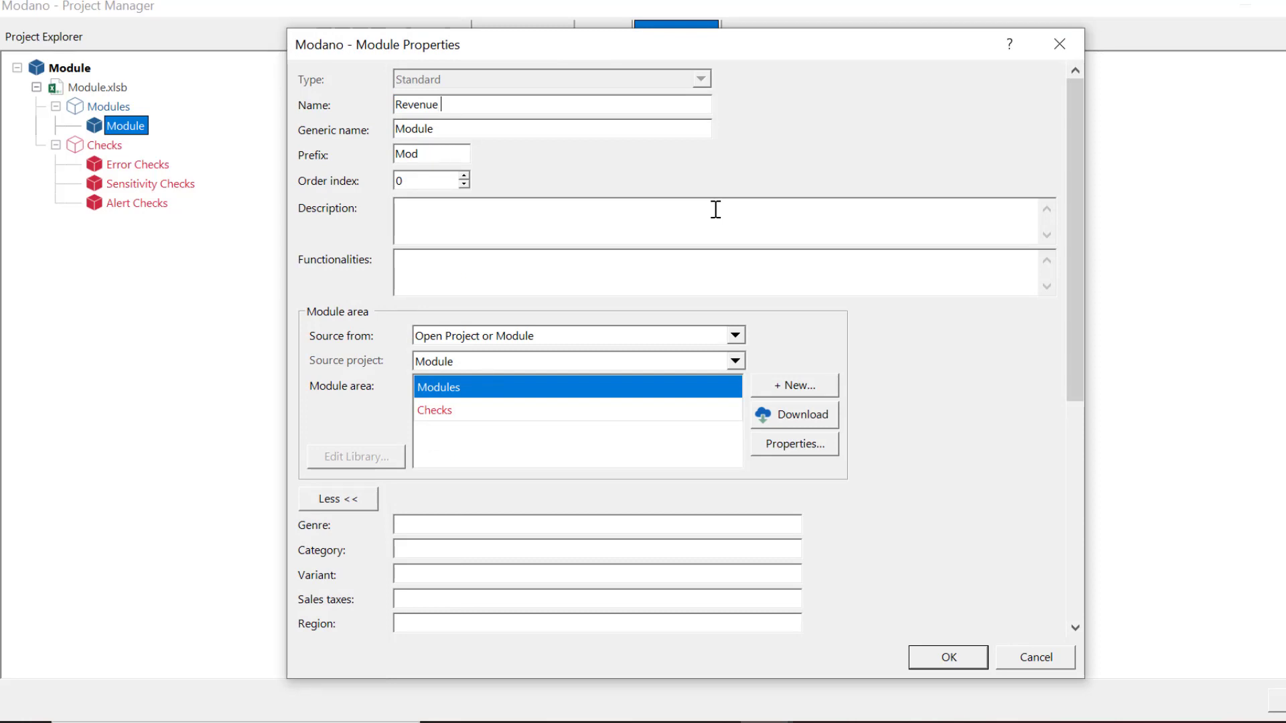
{"action": "type", "text": " (Foreign Currency)"}
{"action": "key", "text": "Tab"}
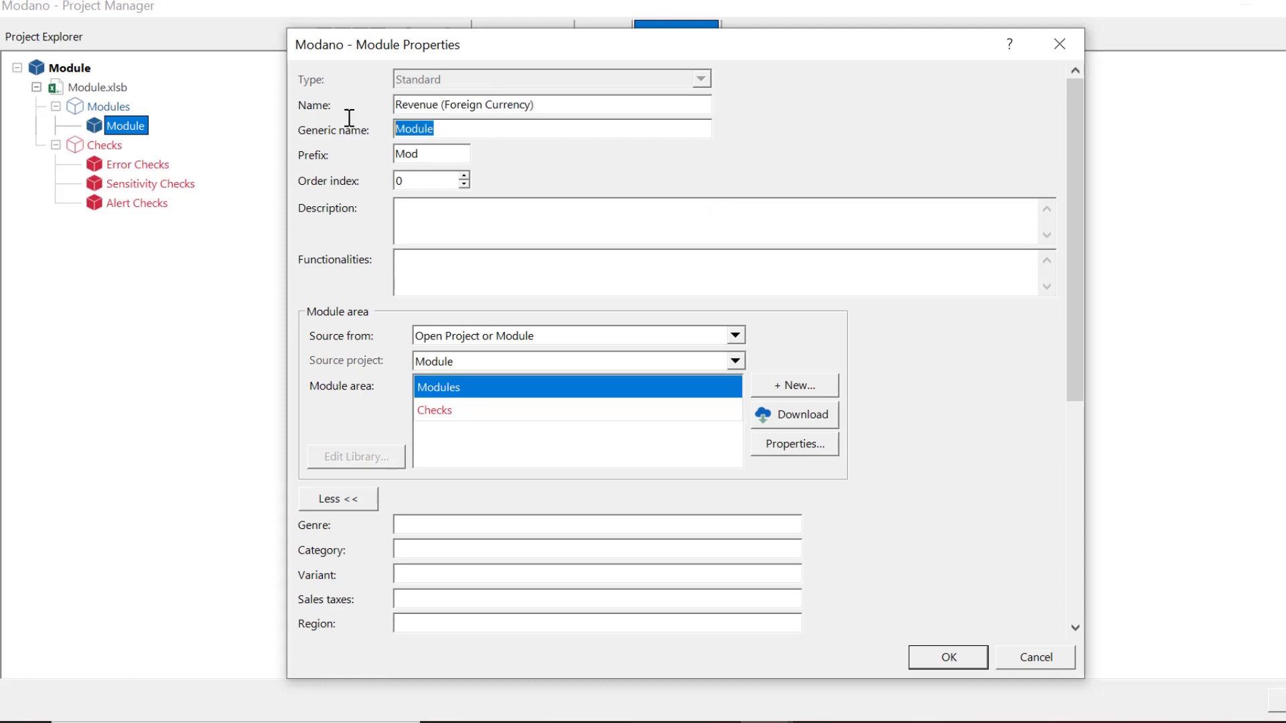
{"action": "type", "text": "Revenue"}
{"action": "key", "text": "Tab"}
{"action": "type", "text": "Rev"}
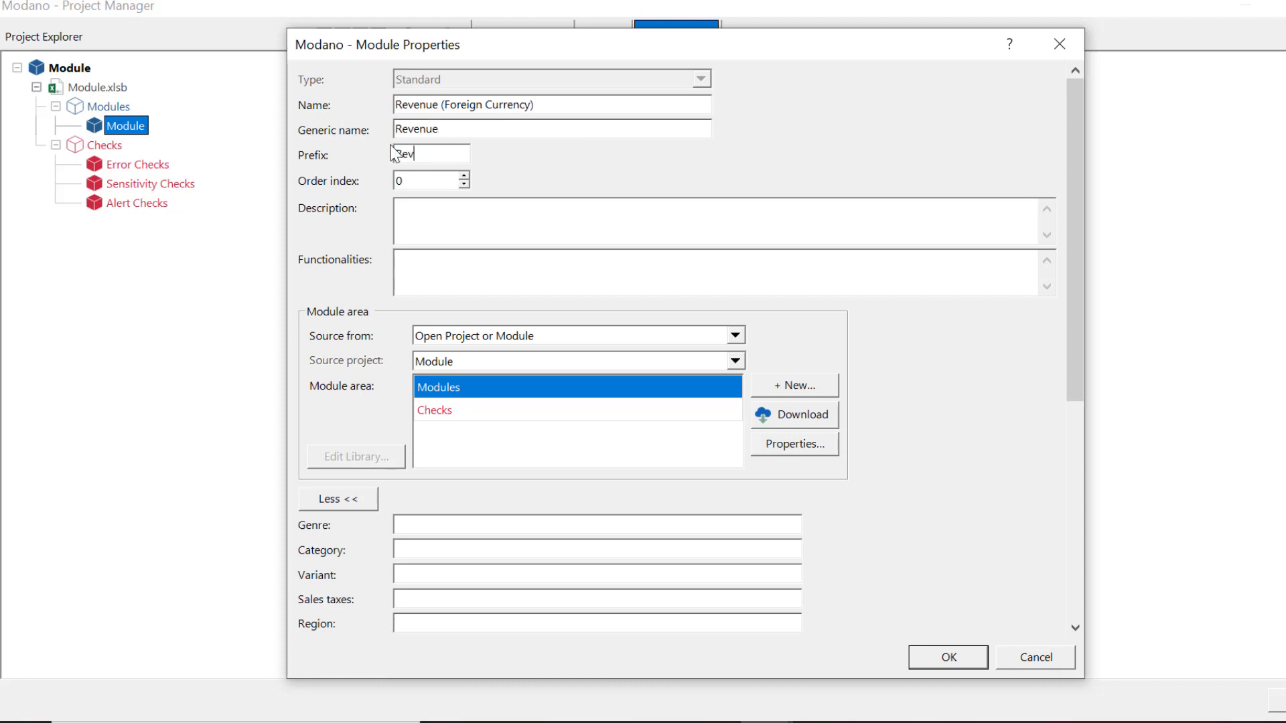
{"action": "left_click", "coordinate": [396, 181]}
{"action": "type", "text": "500"}
Enter the module description "Calculates revenue for a number of foreign currency revenue categories over a number of time series periods.".
{"action": "left_click", "coordinate": [422, 202]}
{"action": "type", "text": "Calculates revenue for a "}
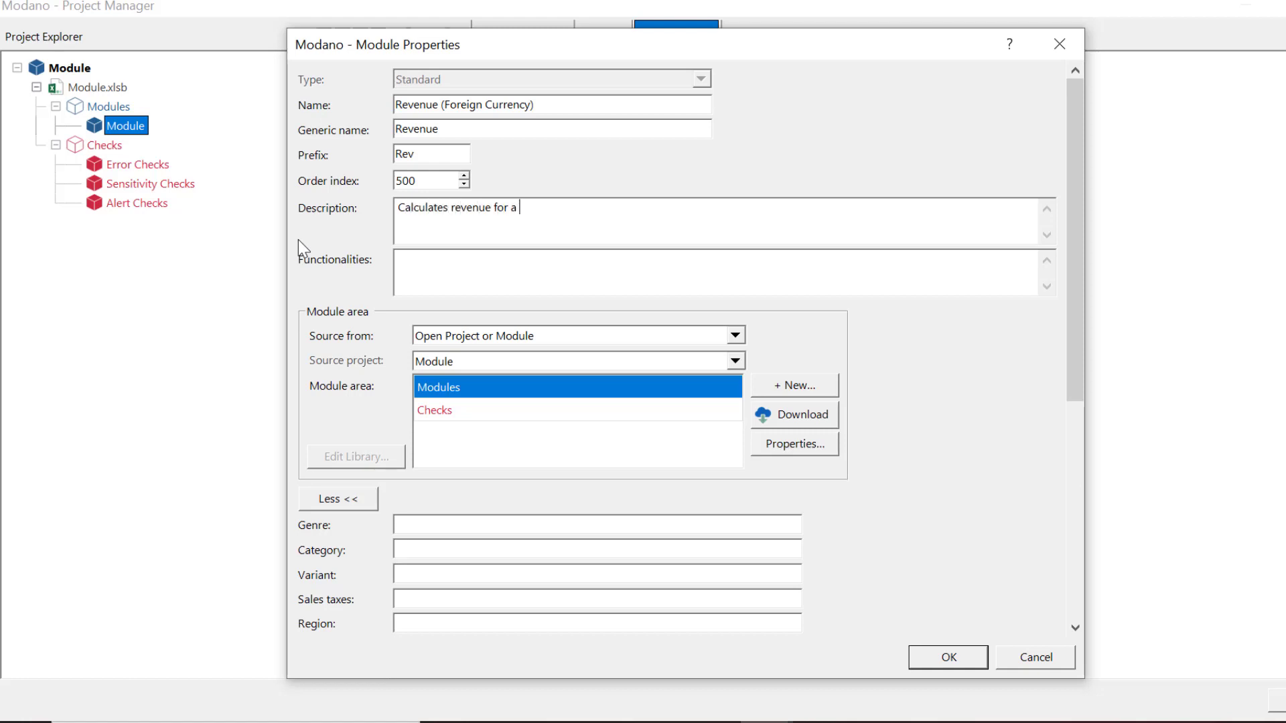
{"action": "type", "text": "number of foreign currency"}
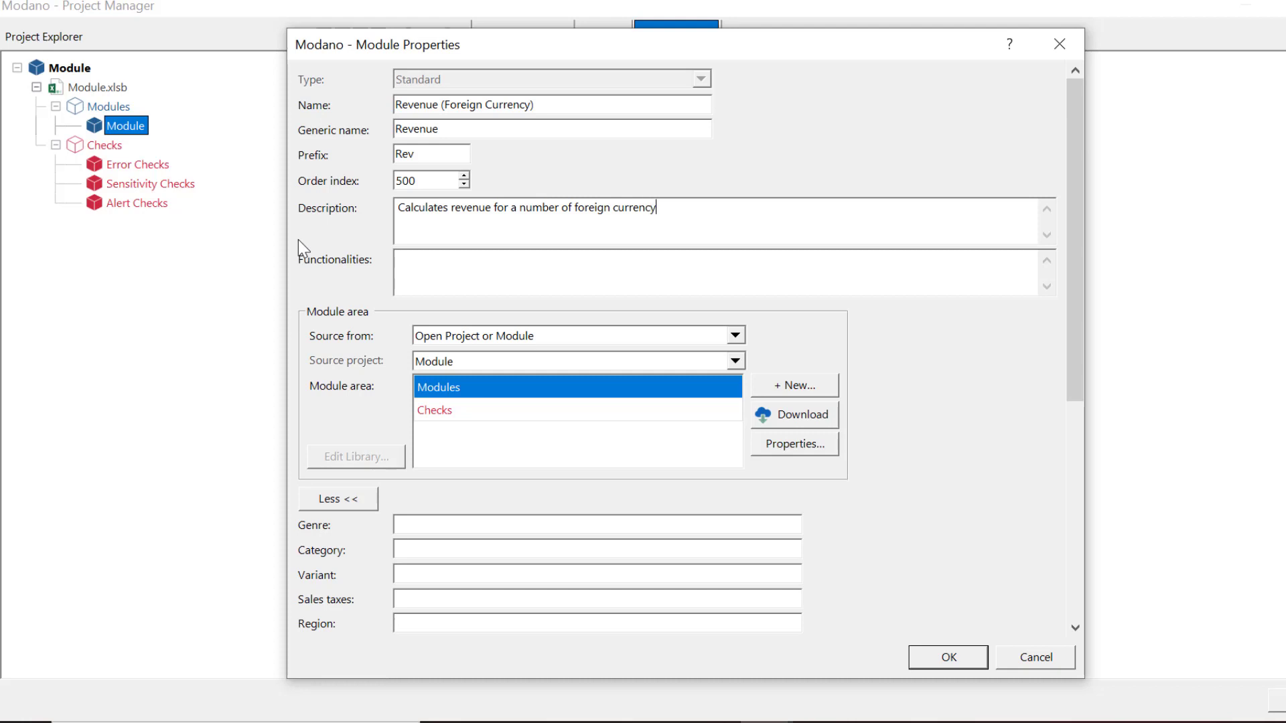
{"action": "type", "text": " revenue categories over a number "}
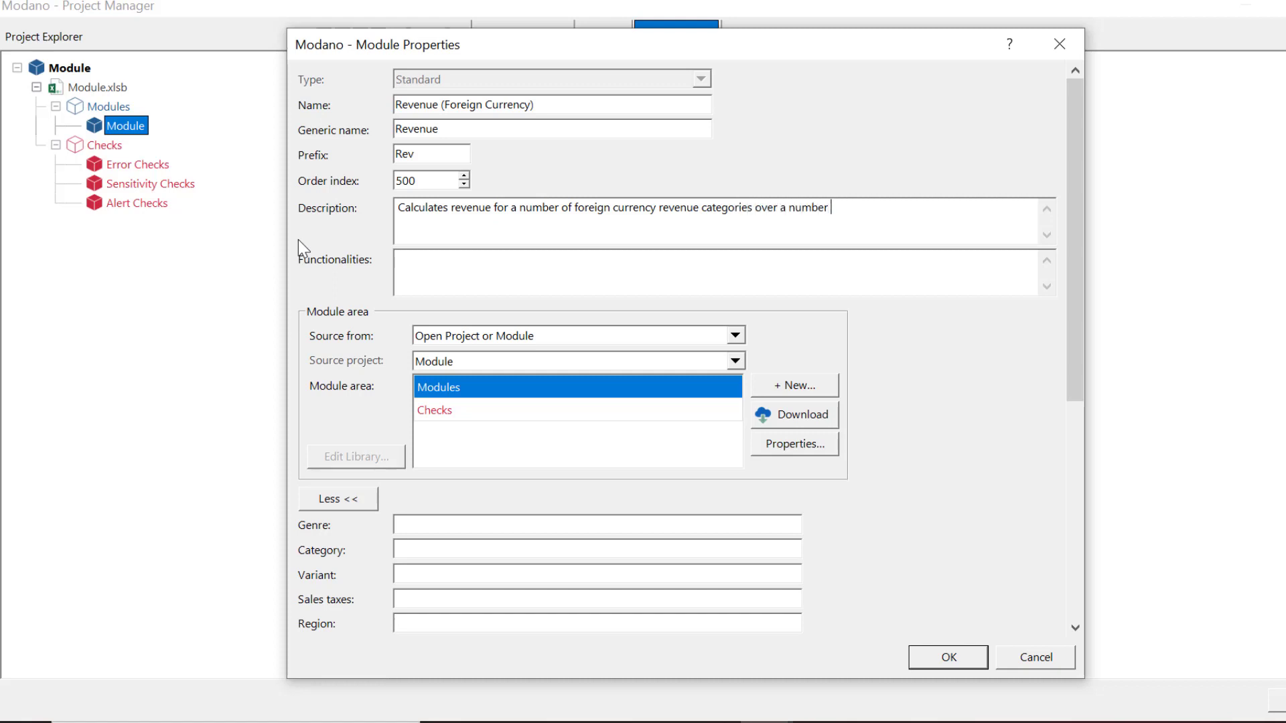
{"action": "type", "text": "of time series periods."}
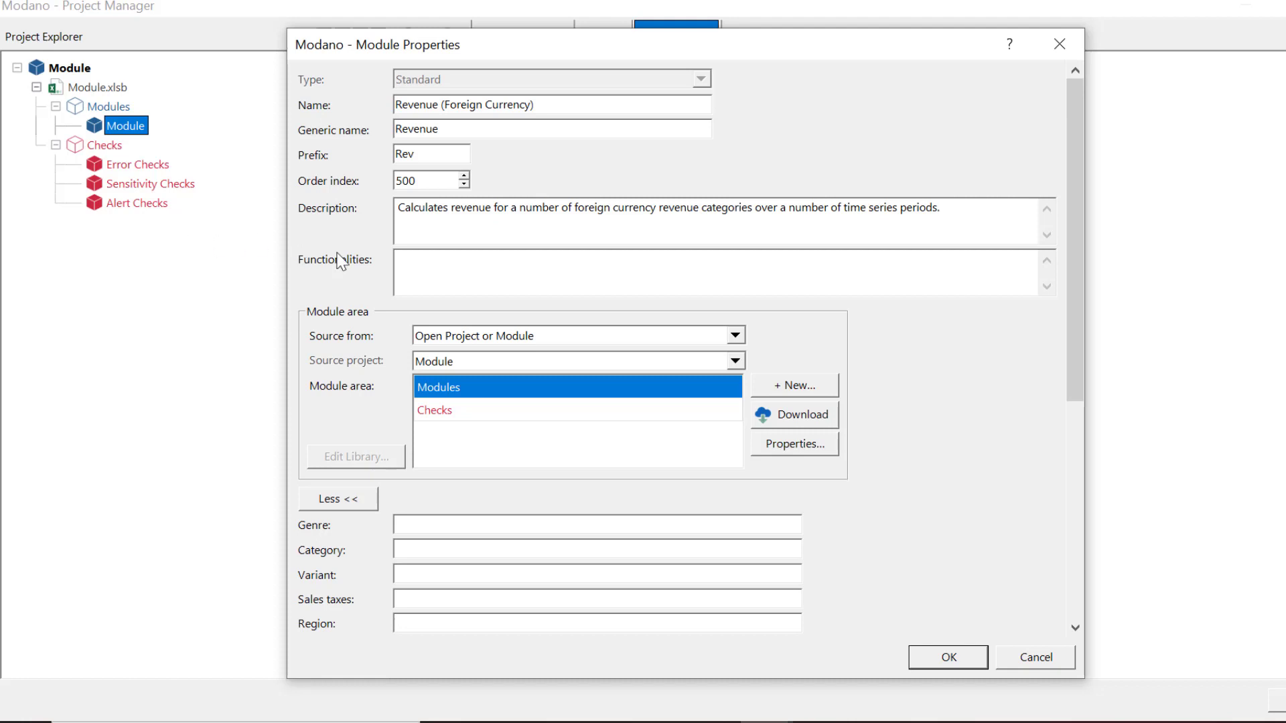
Enter the functionalities text "Collects foreign currency revenue assumptions for each category as foreign currency amounts for each time series.".
{"action": "left_click", "coordinate": [402, 259]}
{"action": "type", "text": "Collects foreign currency"}
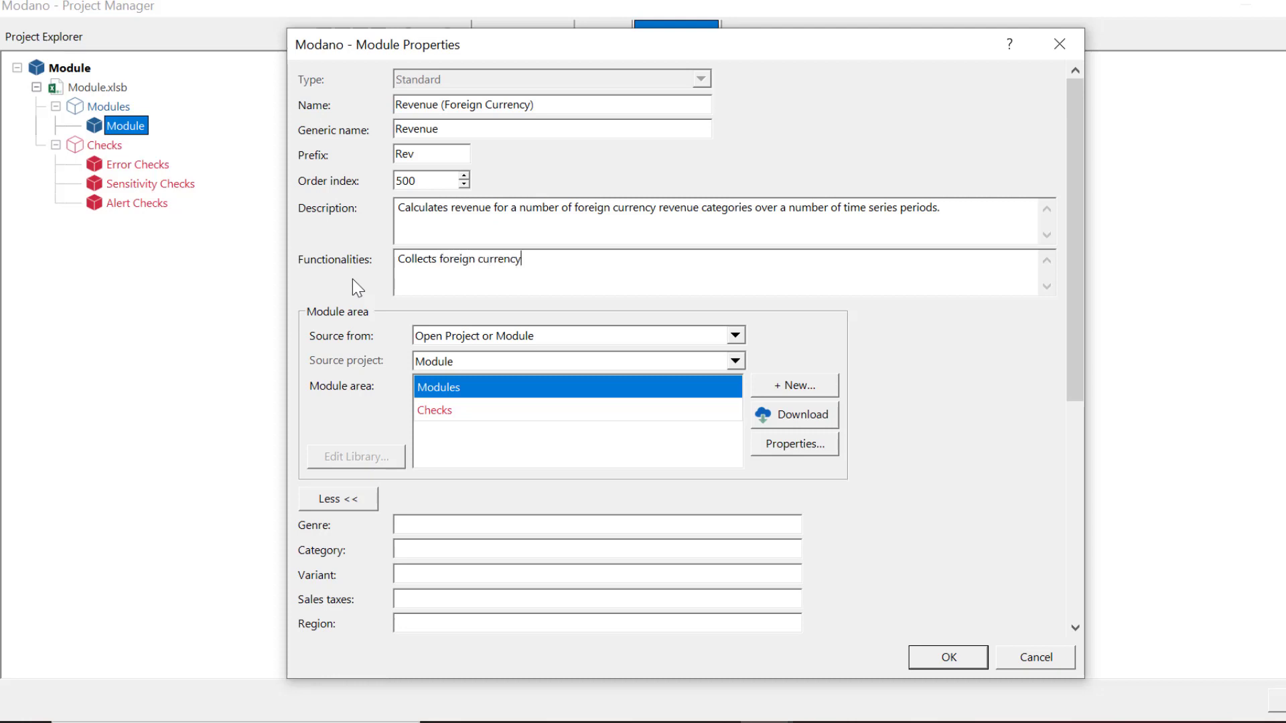
{"action": "type", "text": " revenue assumptions for each "}
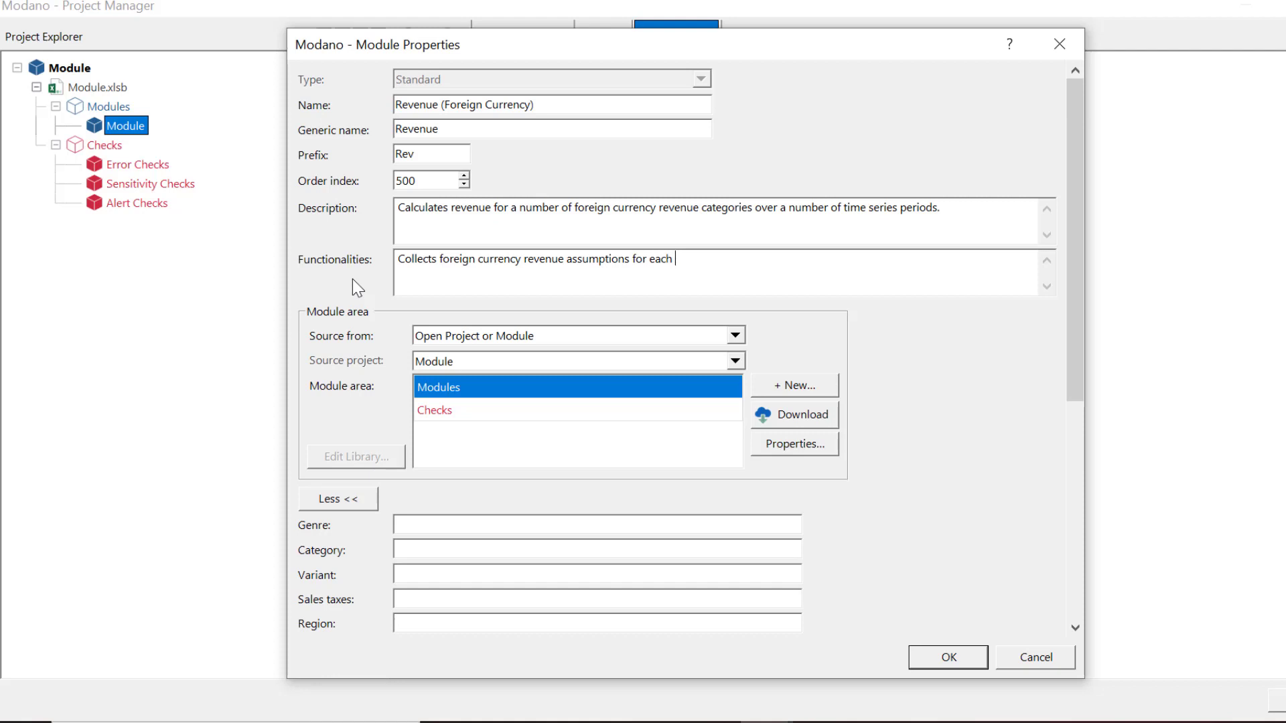
{"action": "type", "text": "category as foreign currenc"}
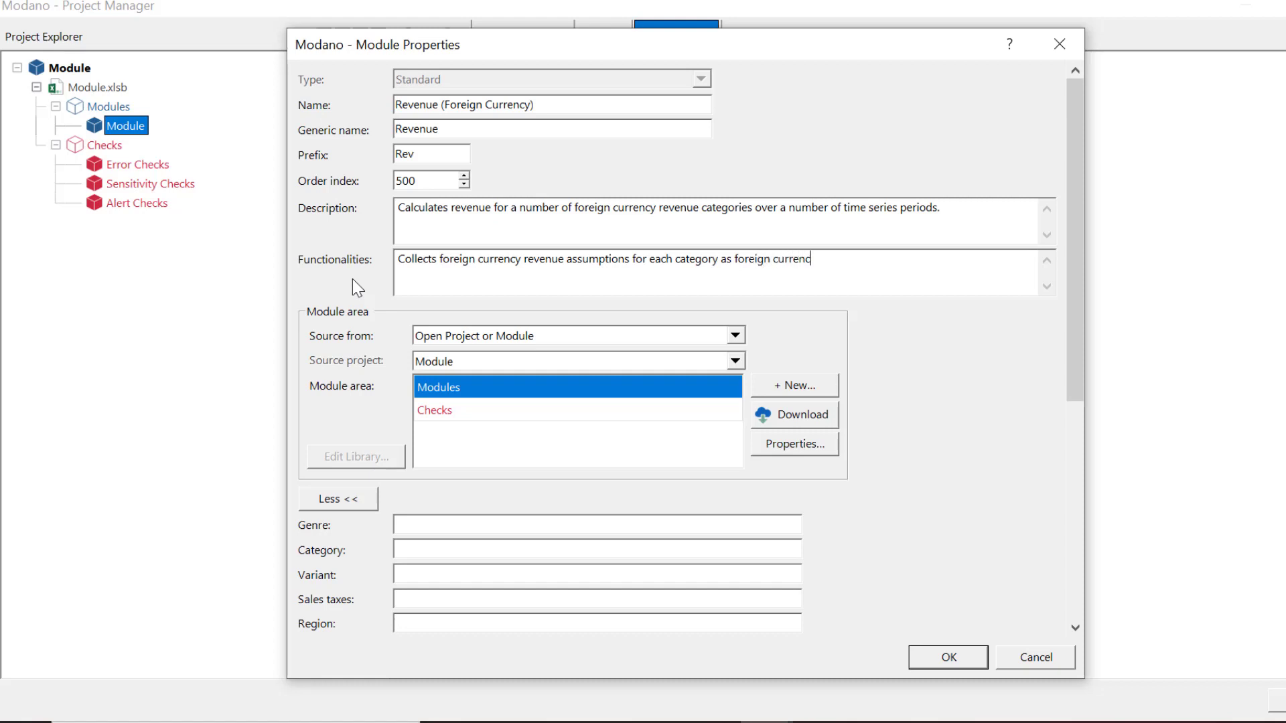
{"action": "type", "text": "y amounts for each time series."}
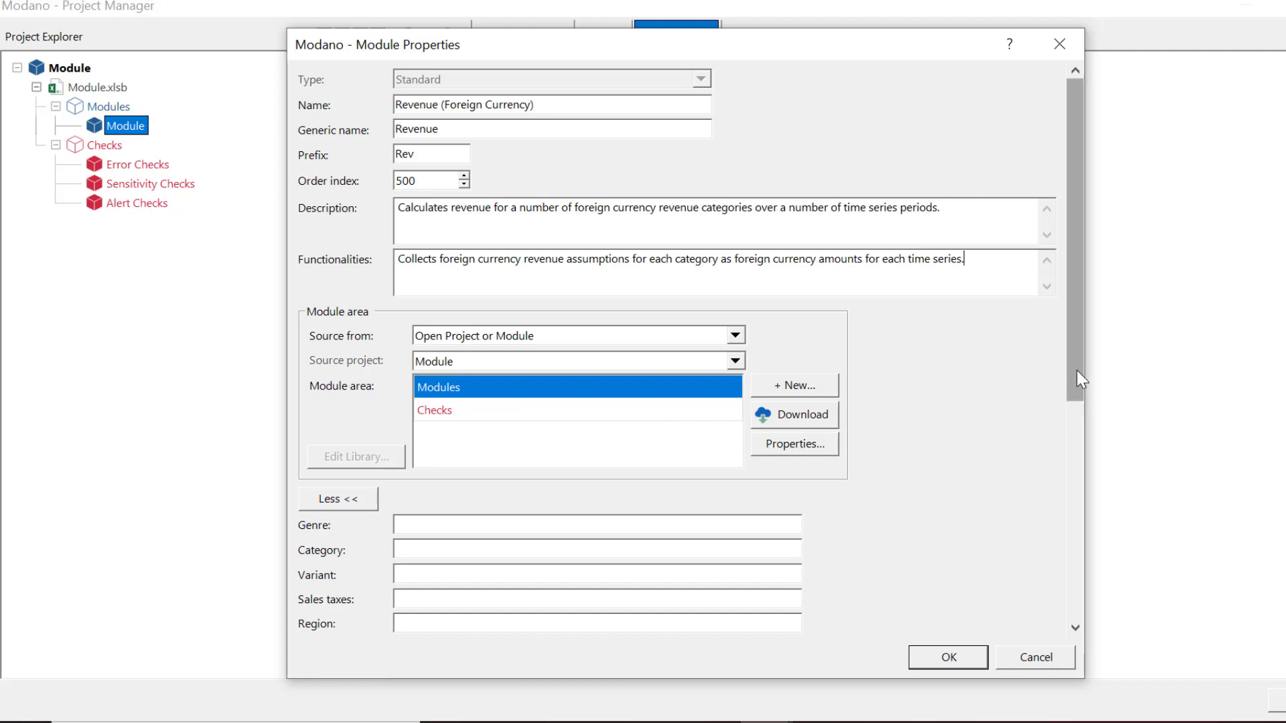
Set the module's genre to Revenue and its category to Foreign Currency Amounts, and apply the properties.
{"action": "left_click_drag", "start_coordinate": [1072, 395], "coordinate": [1071, 504]}
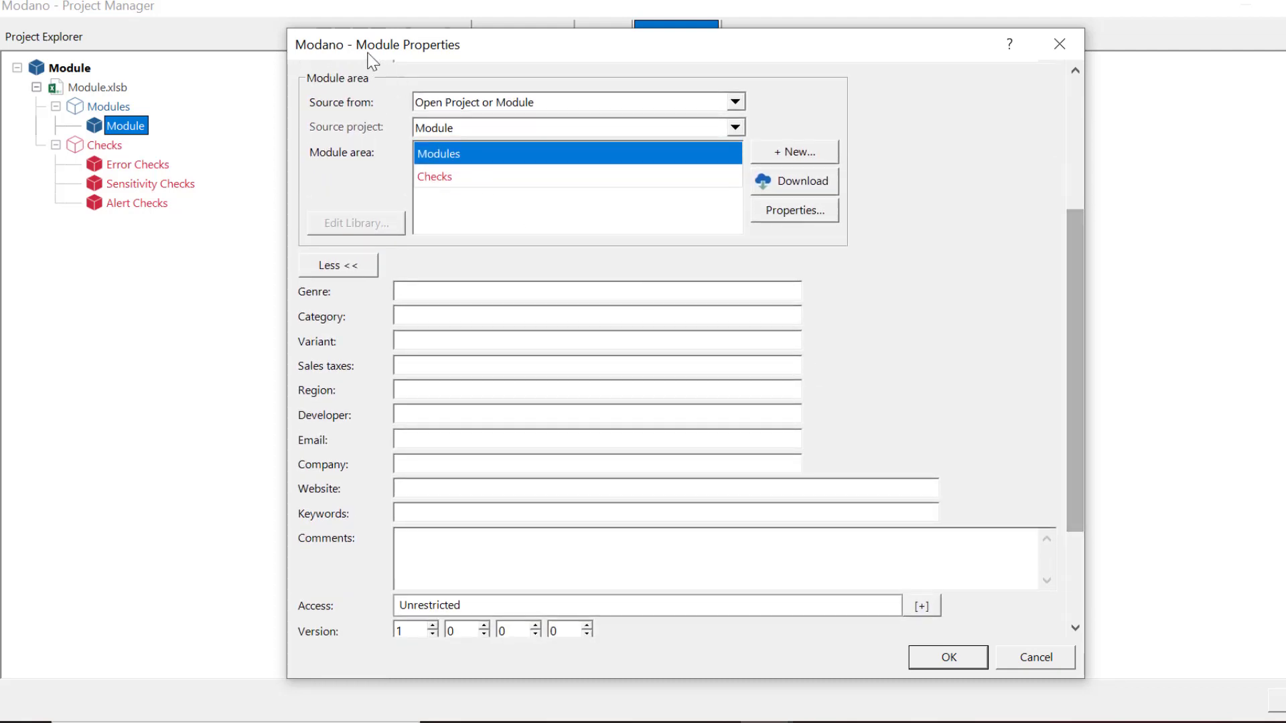
{"action": "left_click", "coordinate": [416, 293]}
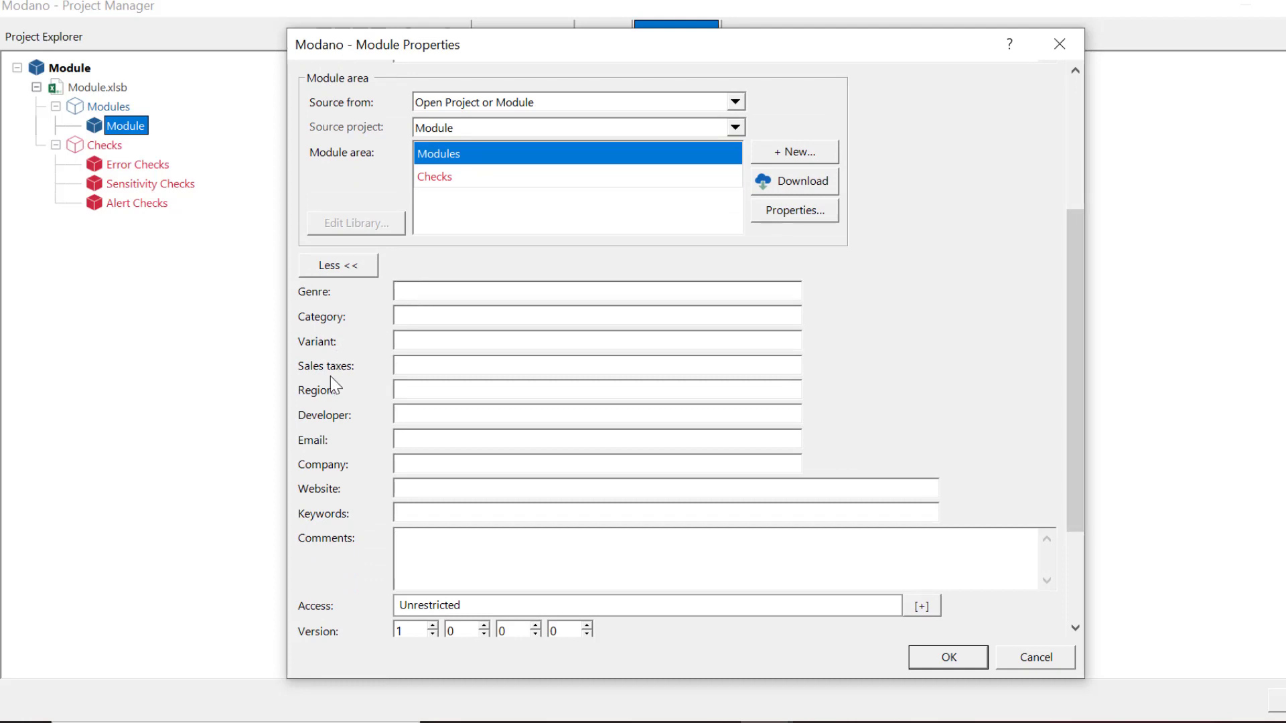
{"action": "type", "text": "Revenue"}
{"action": "left_click", "coordinate": [416, 322]}
{"action": "type", "text": "Foreign Currency Am"}
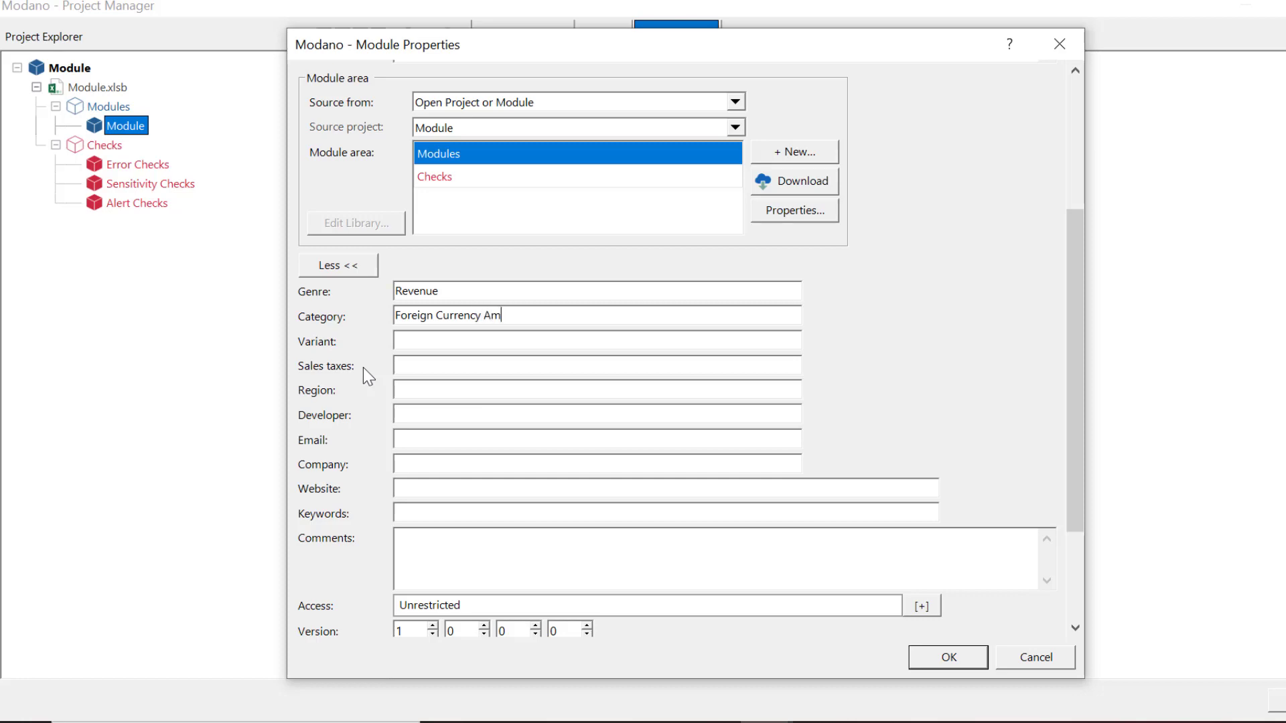
{"action": "type", "text": "ounts"}
{"action": "left_click", "coordinate": [954, 659]}
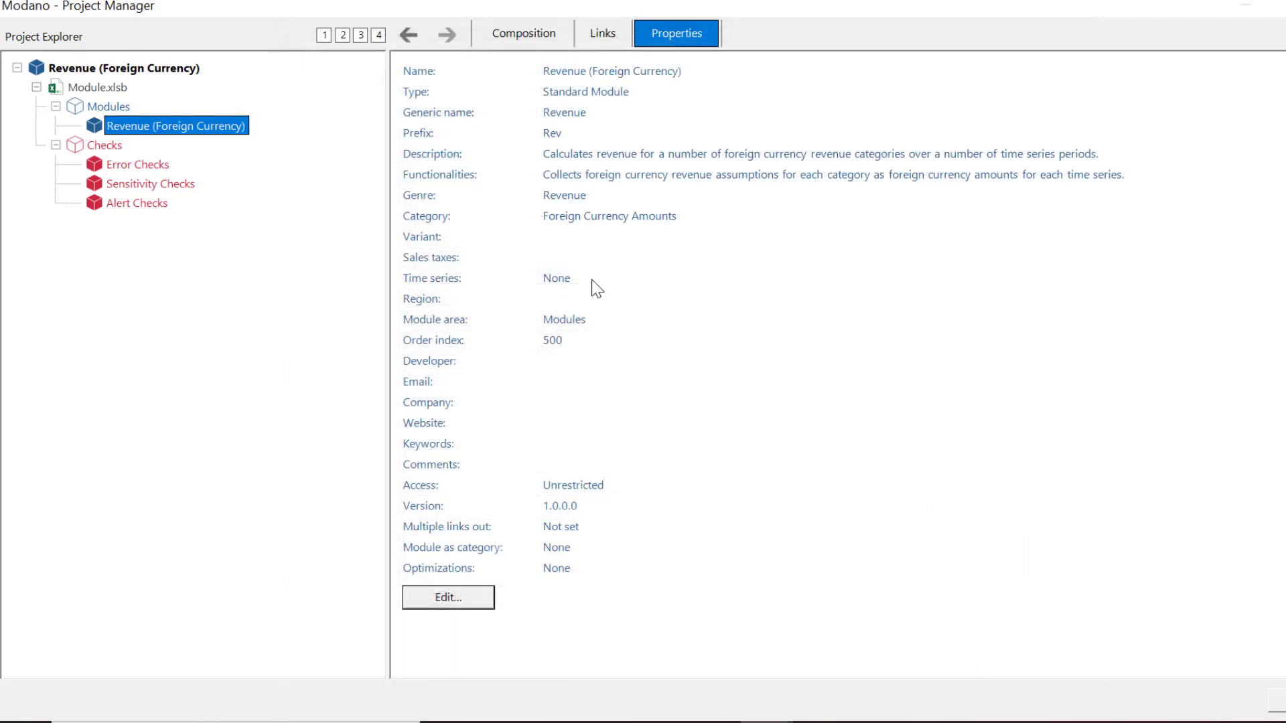
Add the Revenue & Expenses module area to Module.xlsb from the downloaded Financial Modeling module areas library.
{"action": "left_click", "coordinate": [531, 34]}
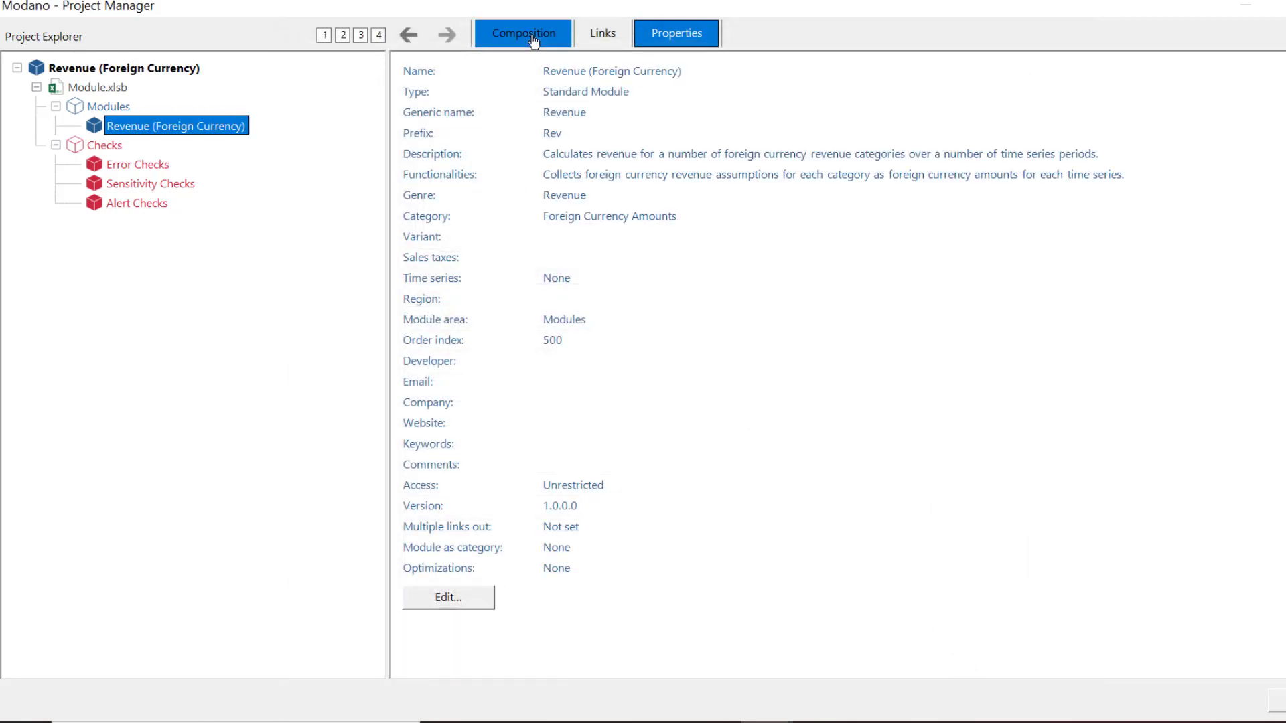
{"action": "left_click", "coordinate": [107, 88]}
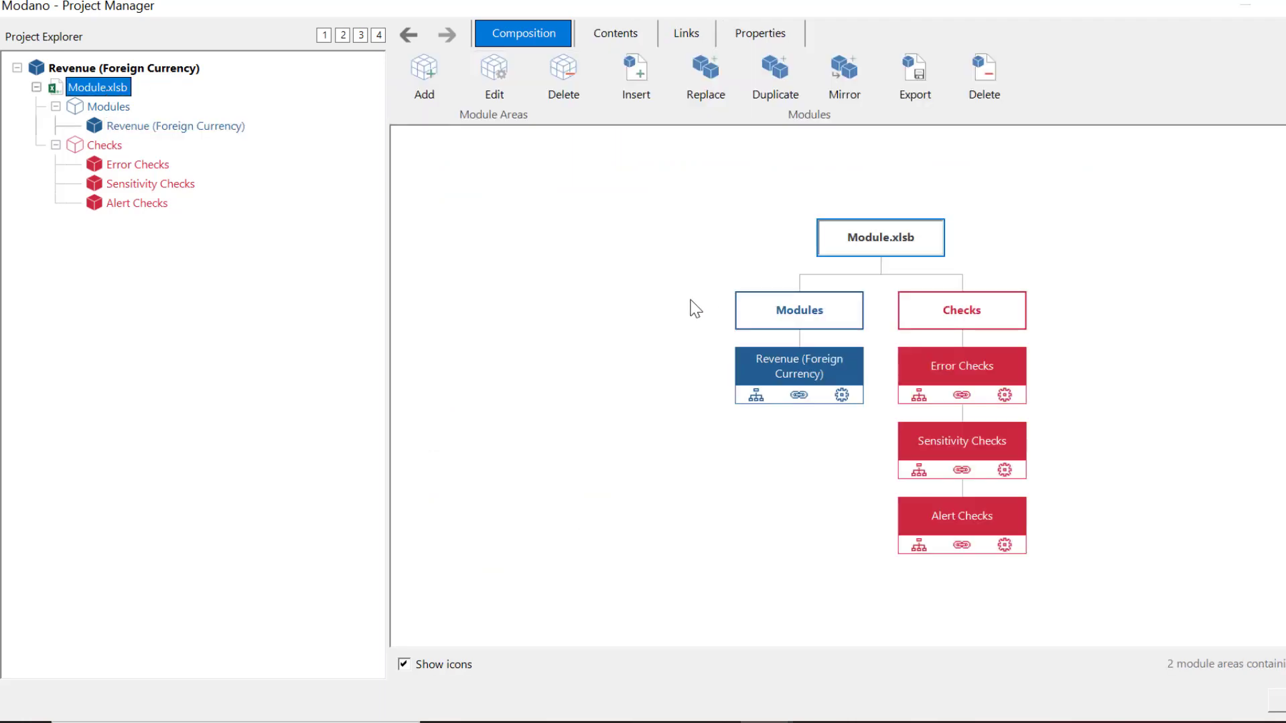
{"action": "left_click", "coordinate": [426, 73]}
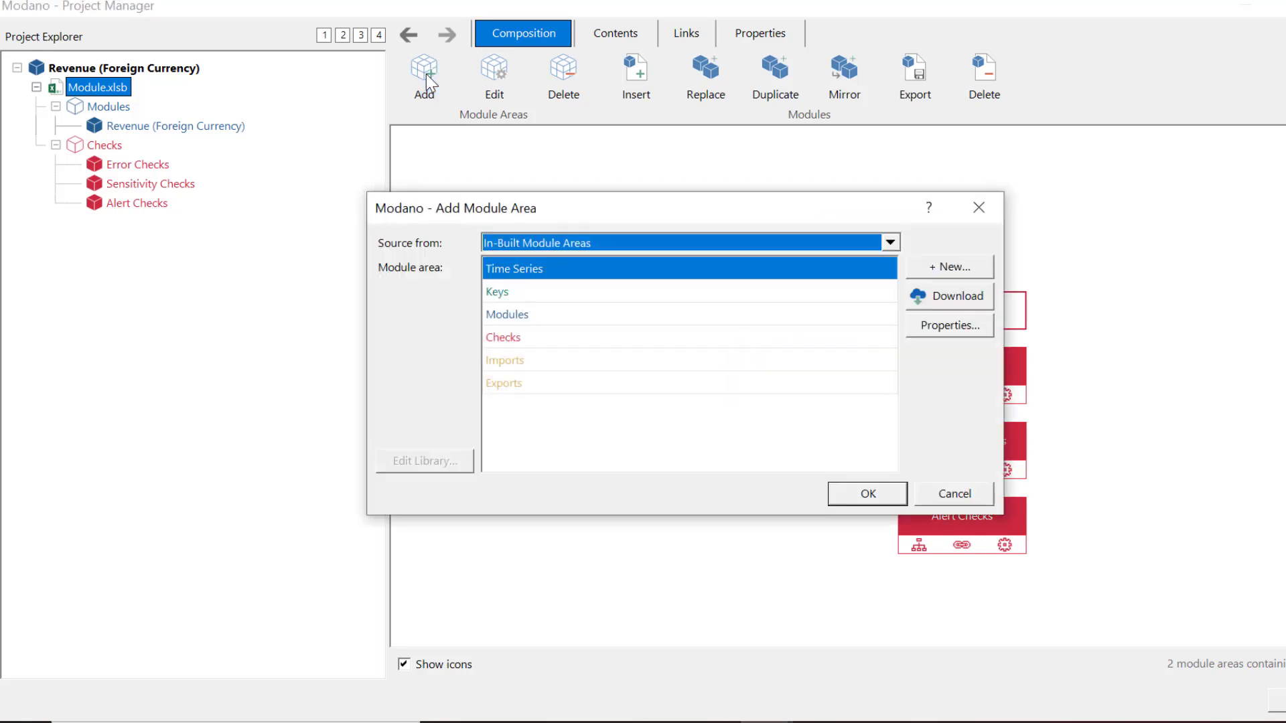
{"action": "left_click", "coordinate": [921, 307]}
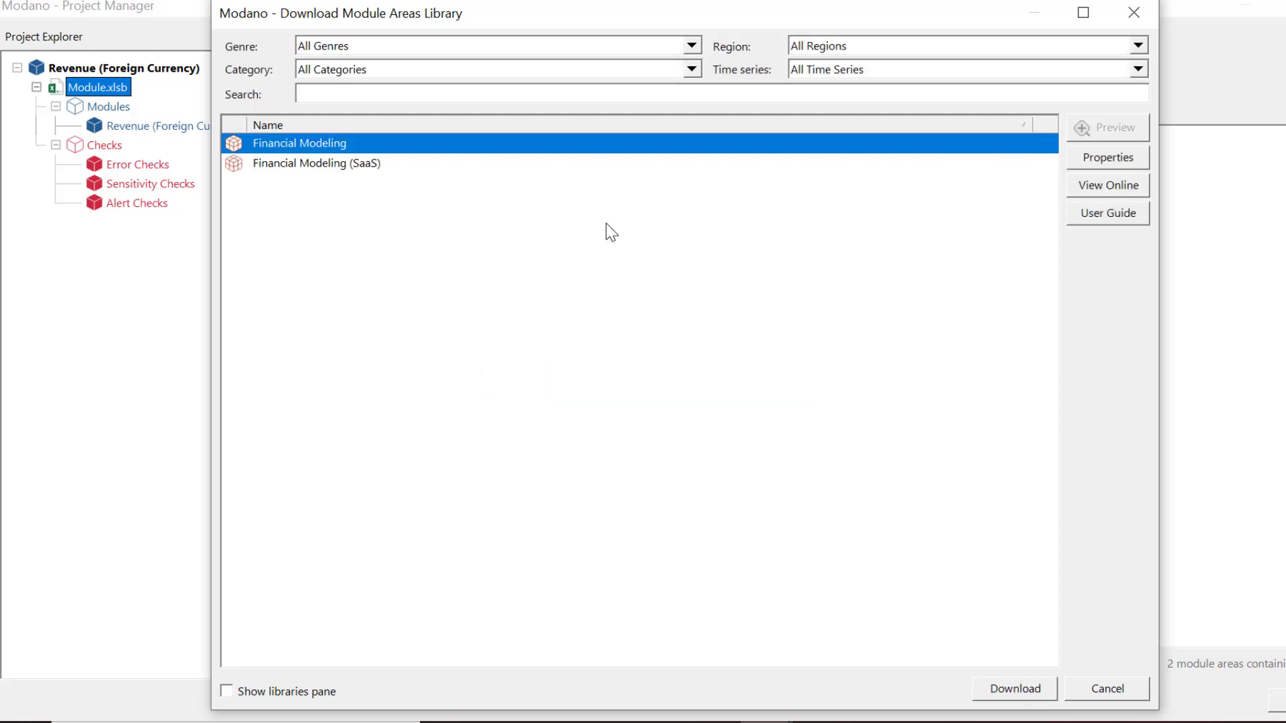
{"action": "left_click", "coordinate": [1015, 690]}
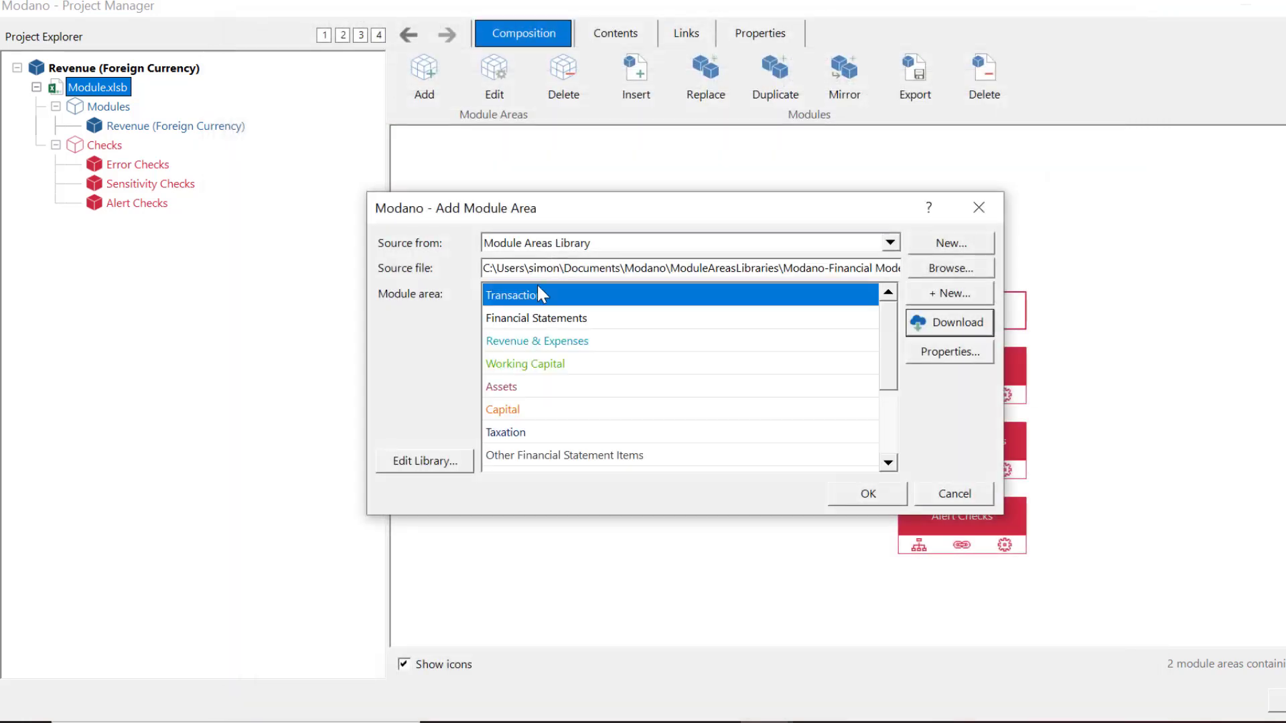
{"action": "left_click", "coordinate": [512, 343]}
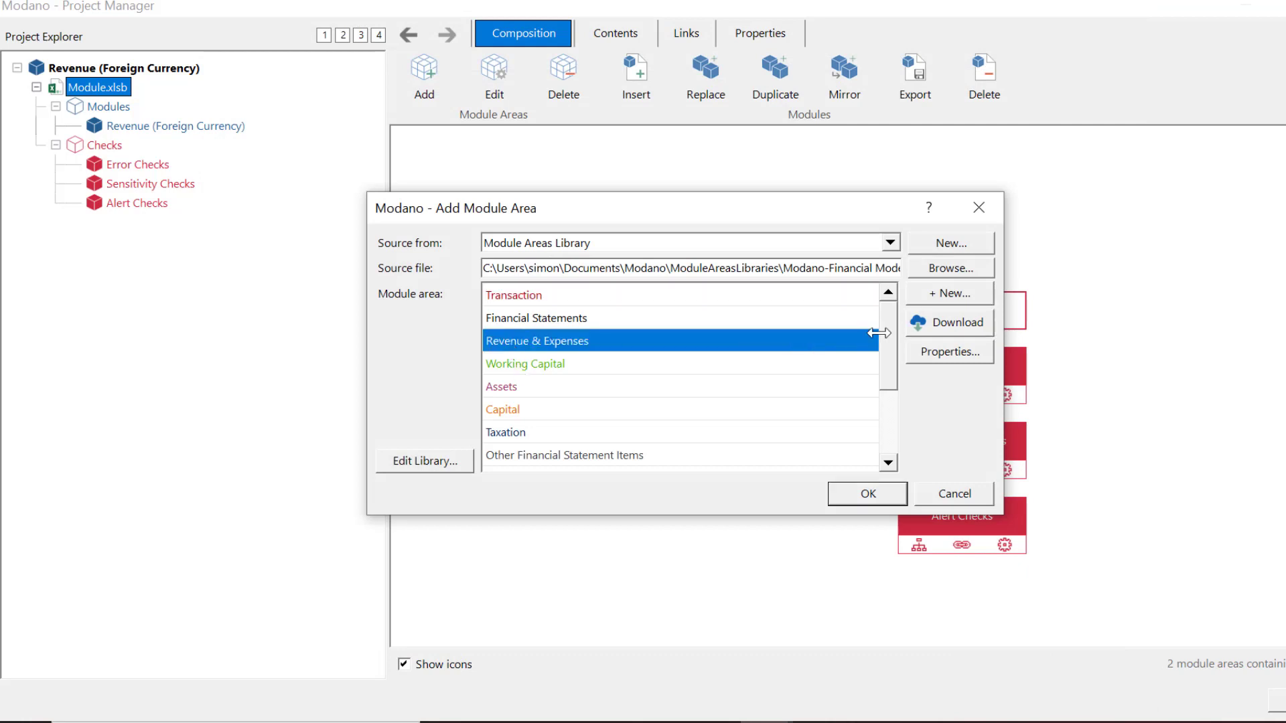
{"action": "mouse_move", "coordinate": [888, 341]}
{"action": "left_mouse_down"}
{"action": "mouse_move", "coordinate": [890, 428]}
{"action": "mouse_move", "coordinate": [889, 335]}
{"action": "left_mouse_up"}
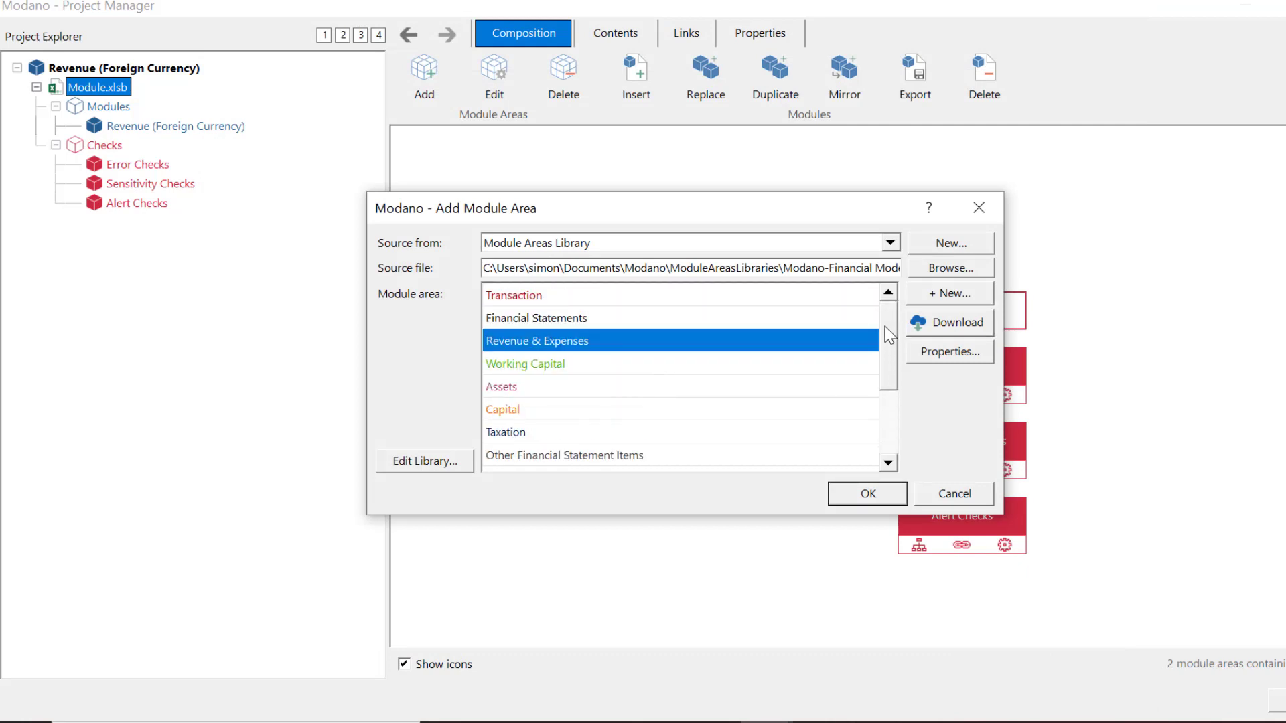
{"action": "left_click", "coordinate": [867, 491]}
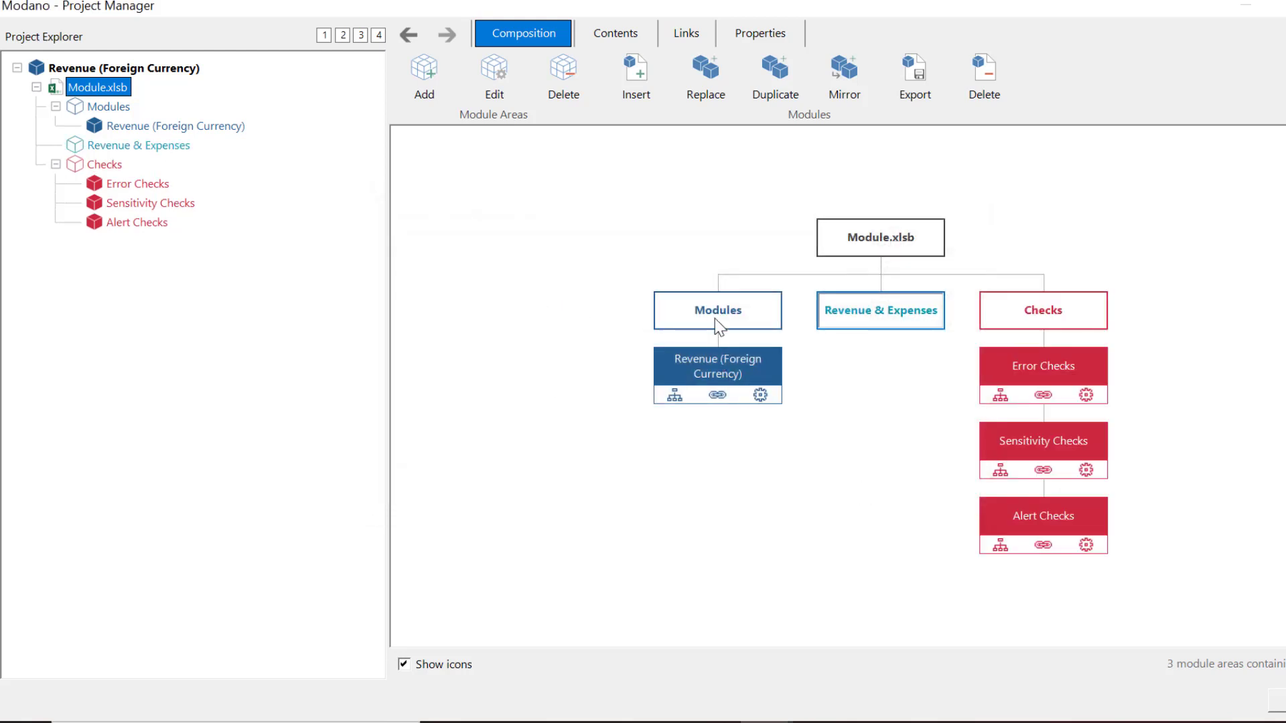
Move the Revenue (Foreign Currency) module from the Modules area into the Revenue & Expenses area.
{"action": "left_click", "coordinate": [740, 360]}
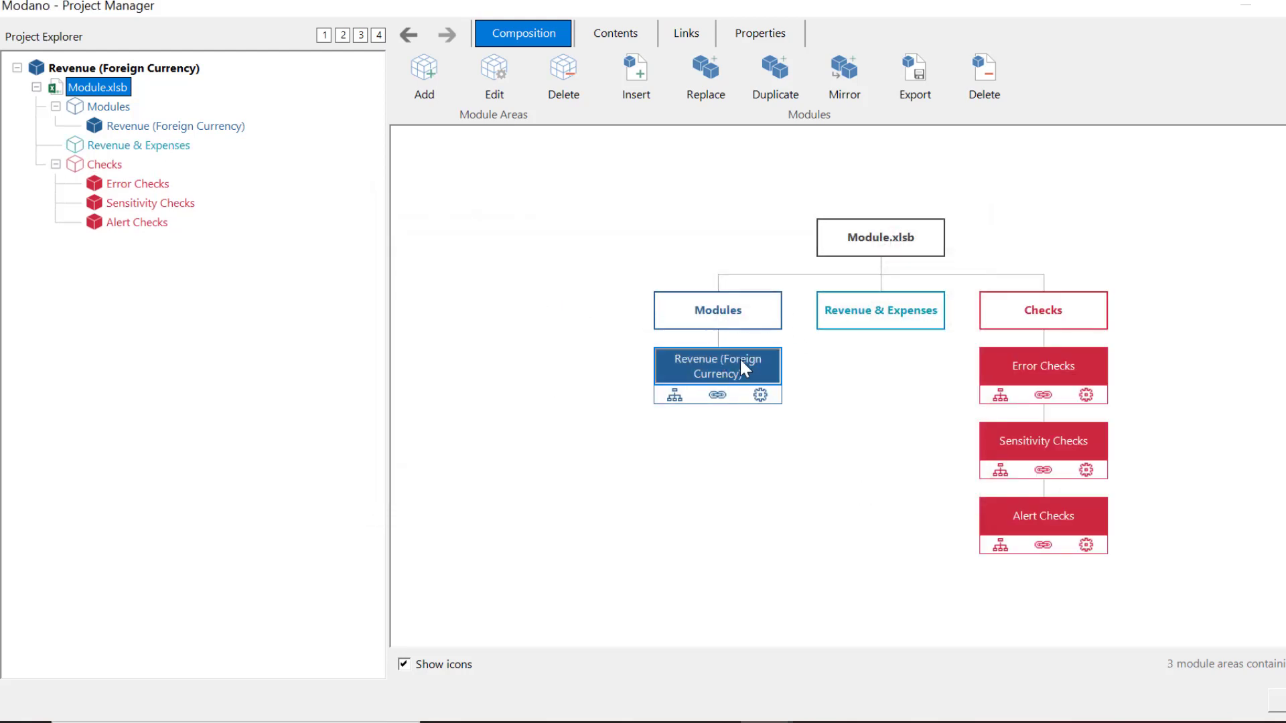
{"action": "left_click_drag", "start_coordinate": [739, 357], "coordinate": [881, 339]}
Delete the empty Modules area from Module.xlsb and confirm the deletion.
{"action": "left_click", "coordinate": [746, 311]}
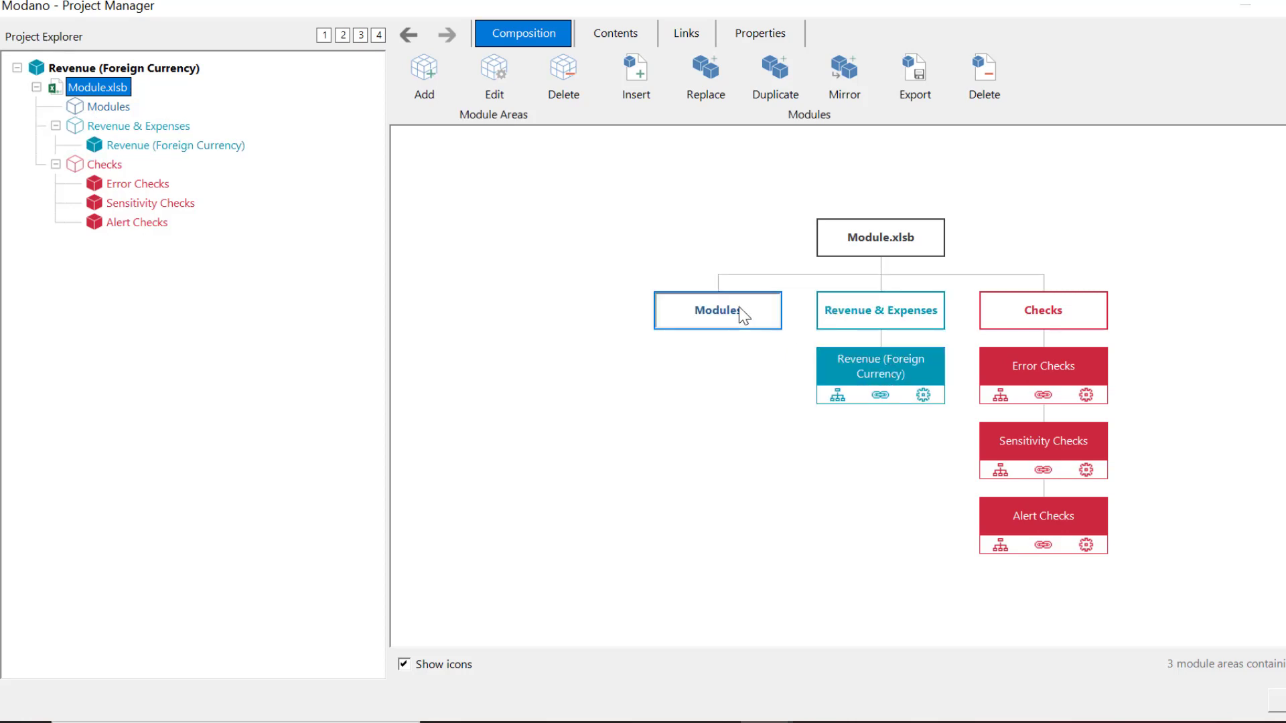
{"action": "left_click", "coordinate": [569, 79]}
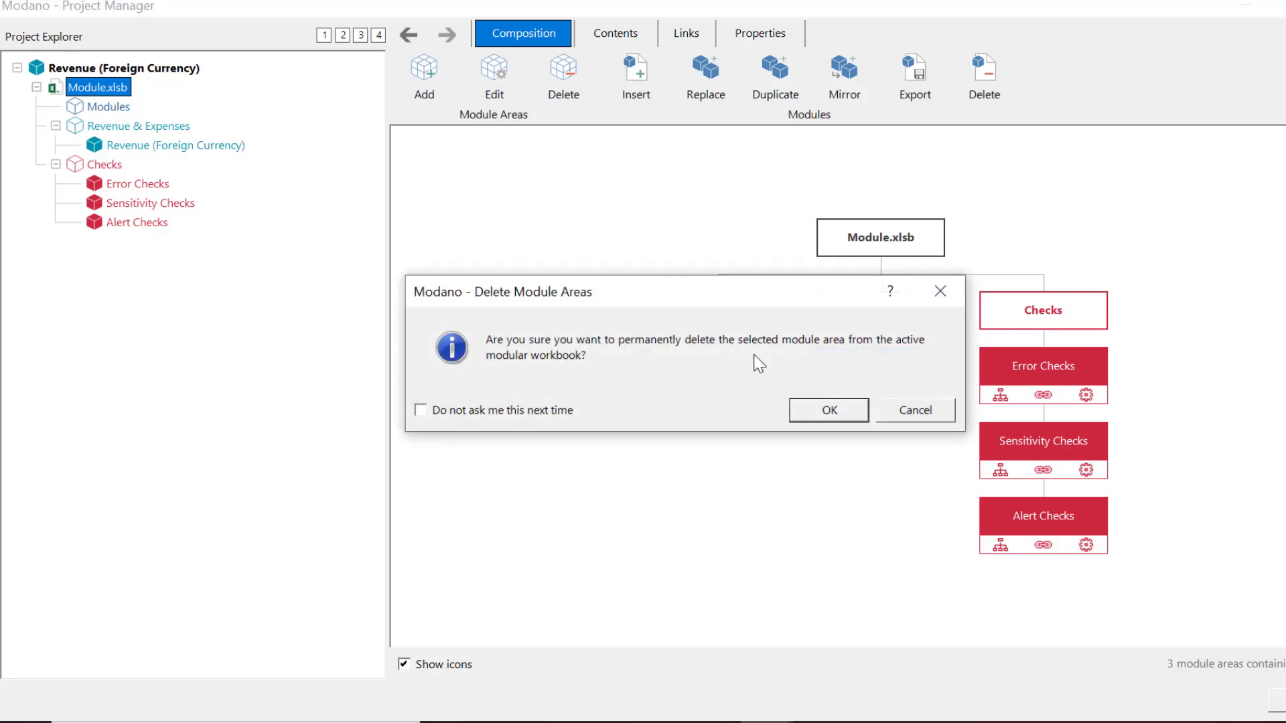
{"action": "left_click", "coordinate": [803, 411]}
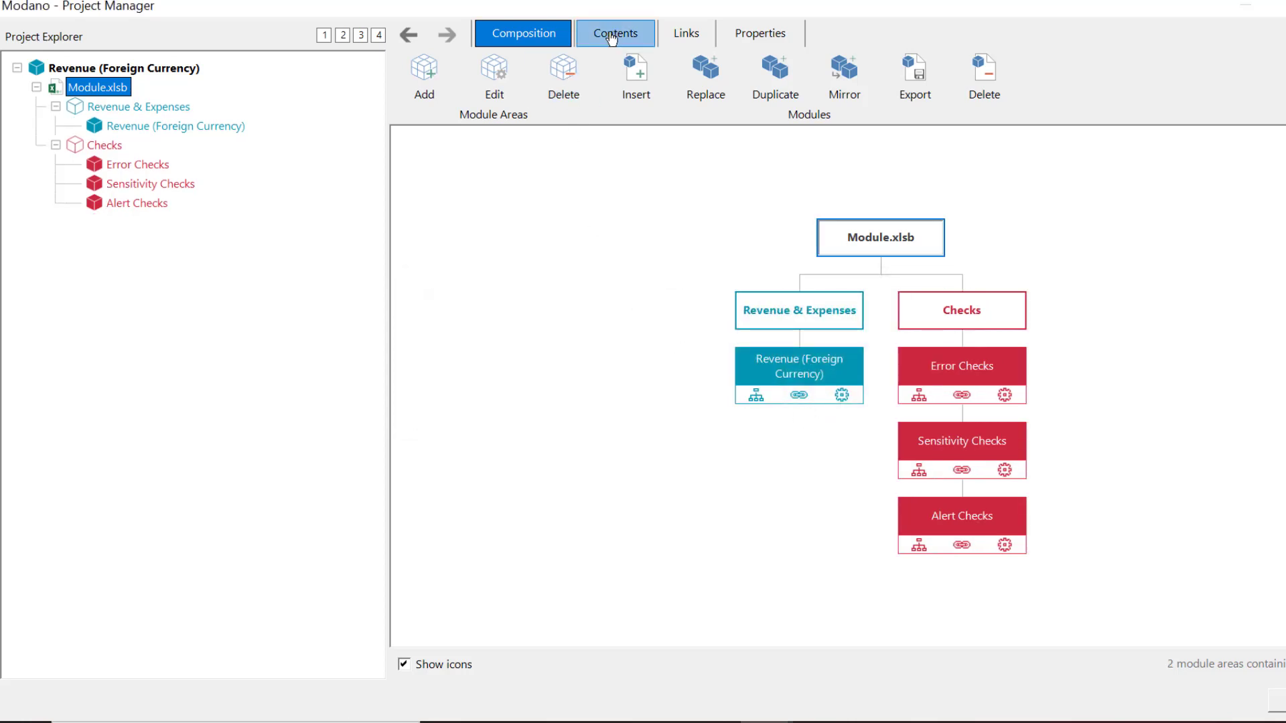
Review the Revenue (Foreign Currency) module's composition, links and properties, and close the Project Manager.
{"action": "left_click", "coordinate": [223, 129]}
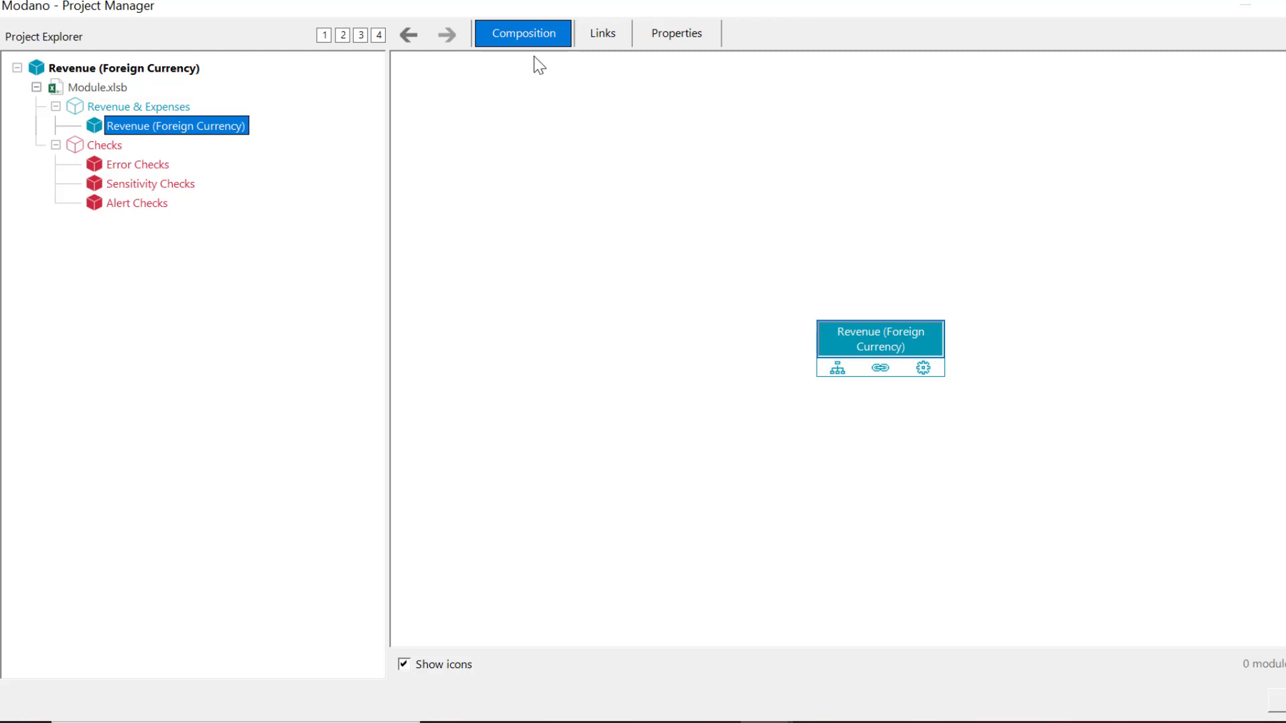
{"action": "left_click", "coordinate": [601, 40]}
{"action": "left_click", "coordinate": [672, 34]}
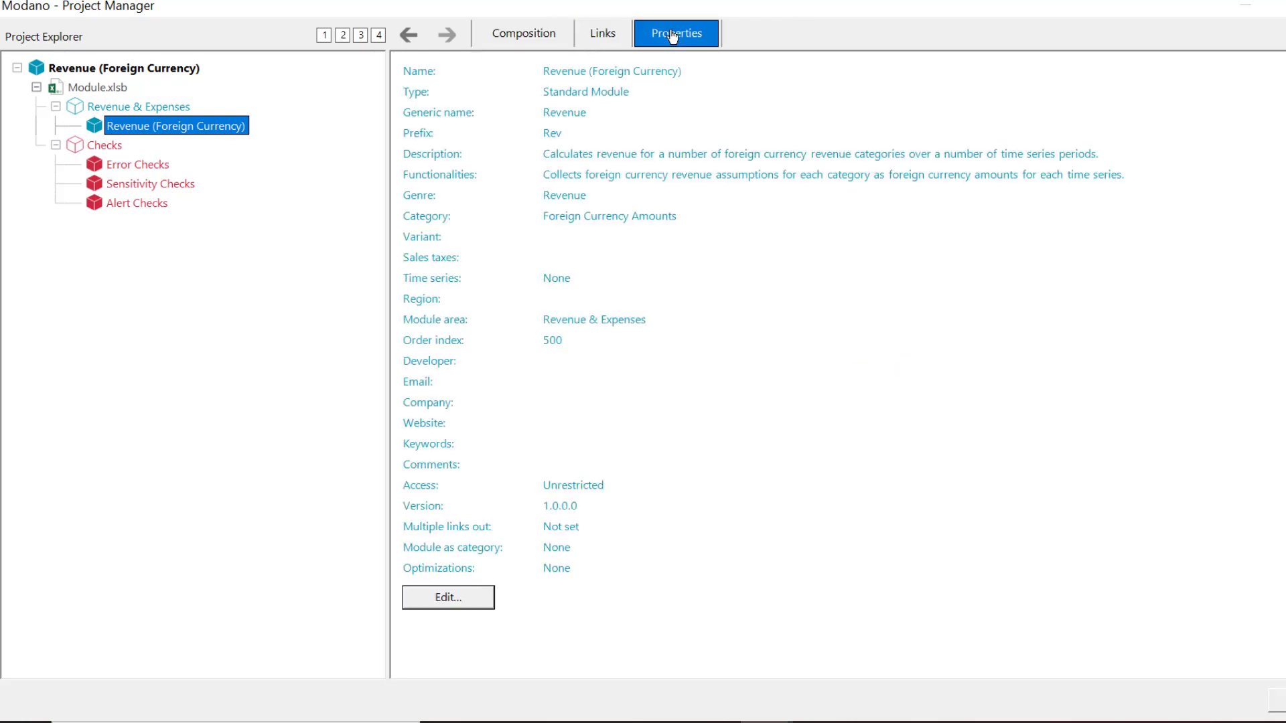
{"action": "left_click", "coordinate": [538, 51]}
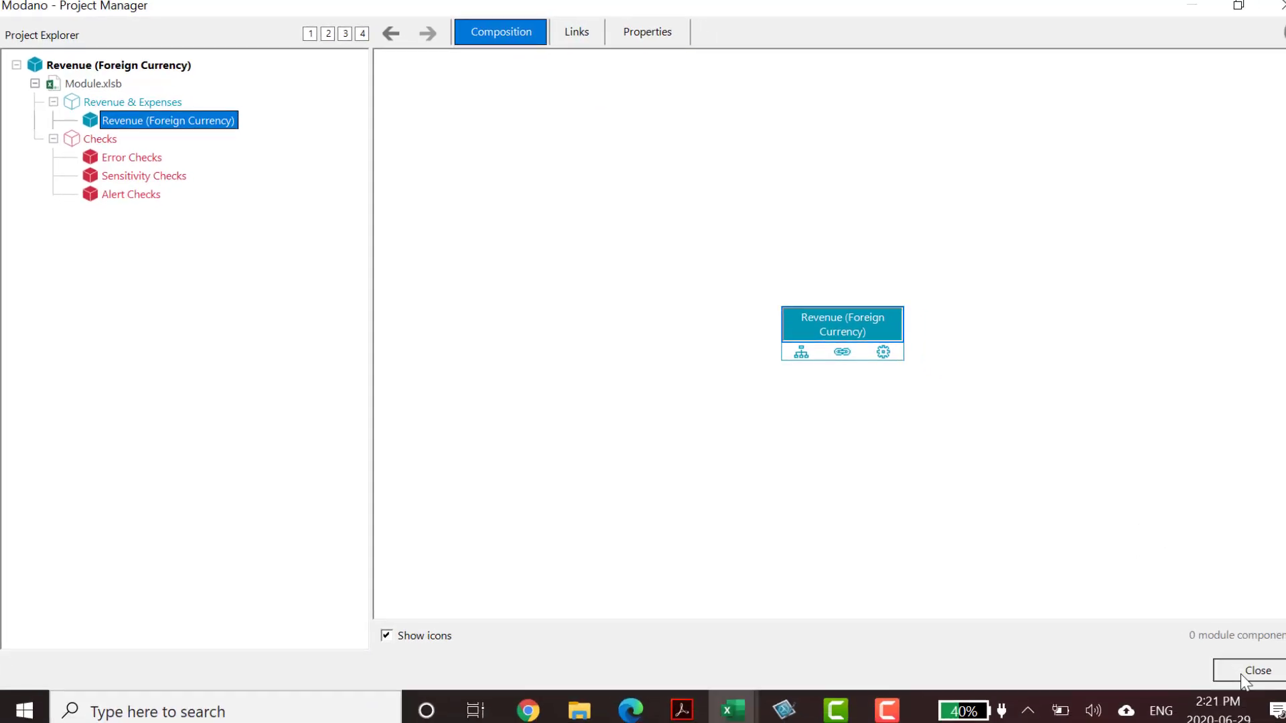
{"action": "left_click", "coordinate": [1240, 674]}
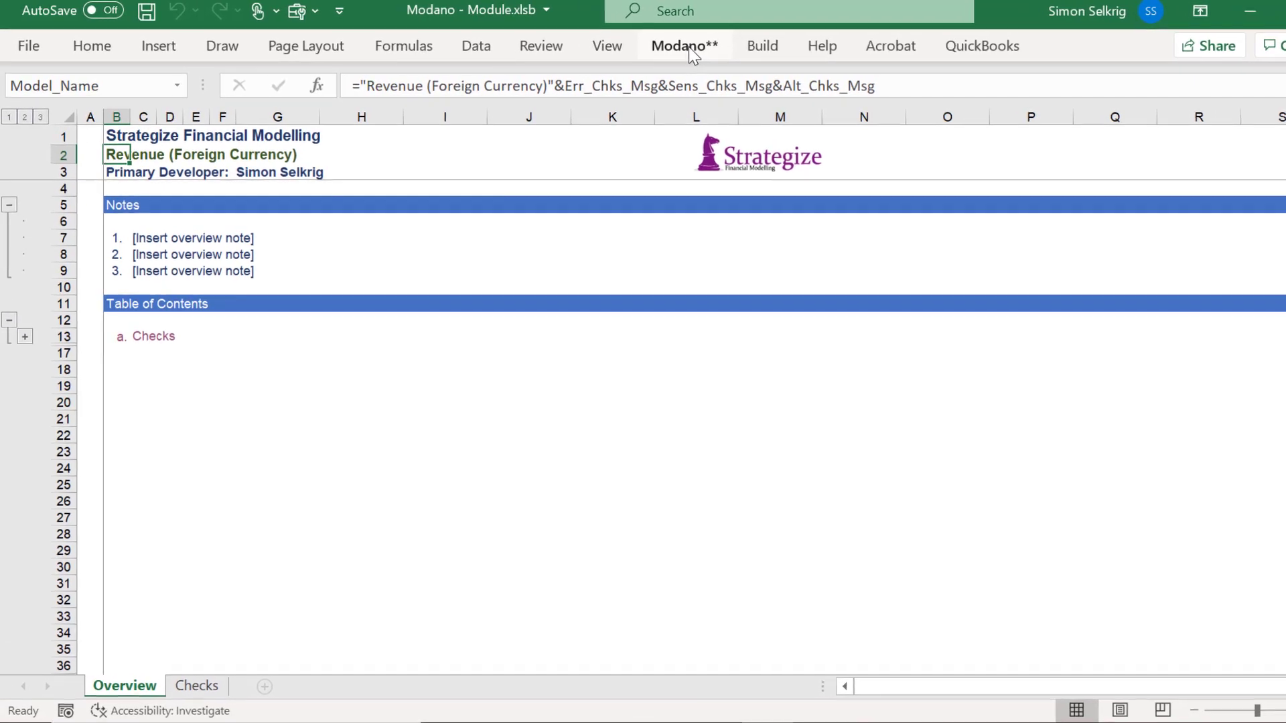
Insert the Time Series (Annual) module into the active workbook.
{"action": "left_click", "coordinate": [691, 48]}
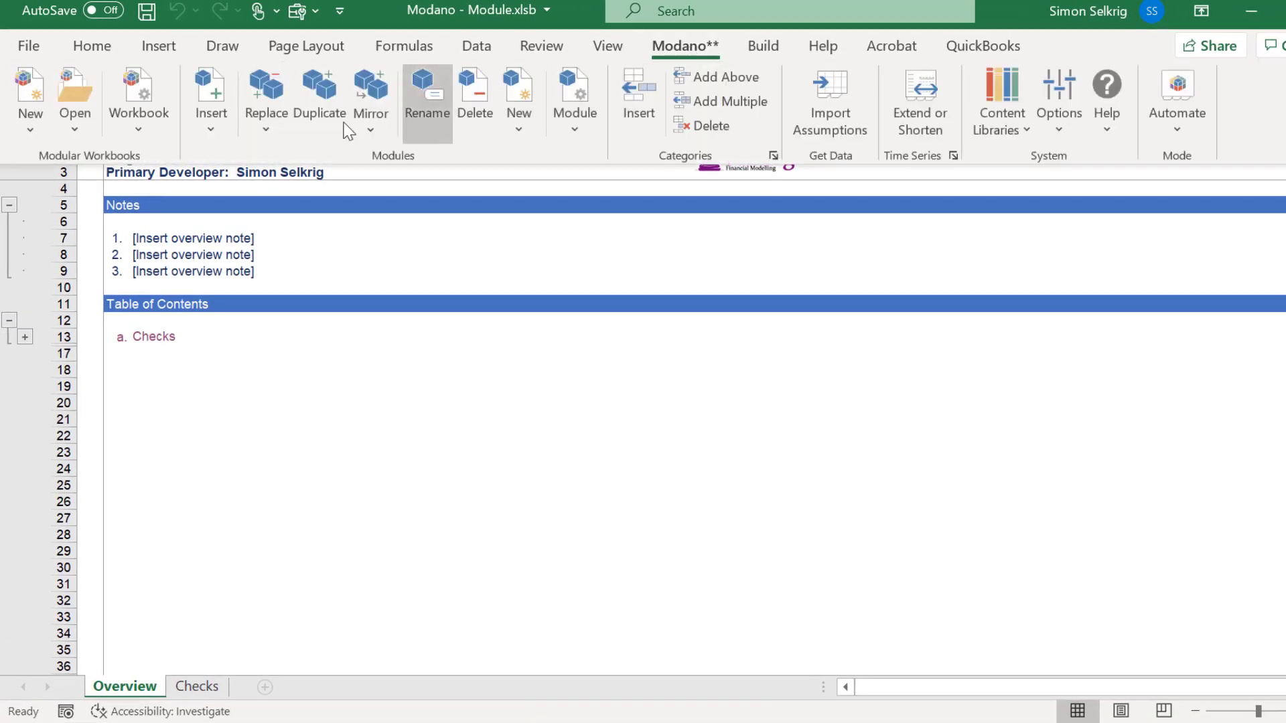
{"action": "left_click", "coordinate": [211, 138]}
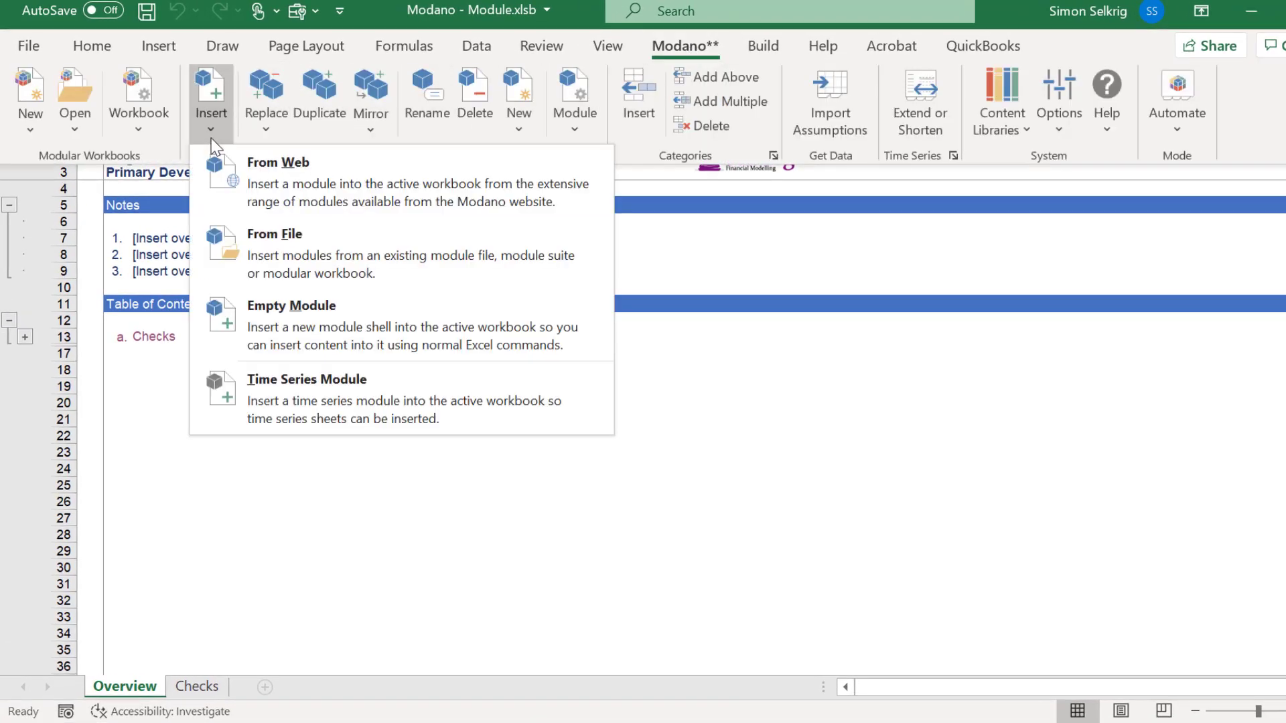
{"action": "left_click", "coordinate": [284, 387]}
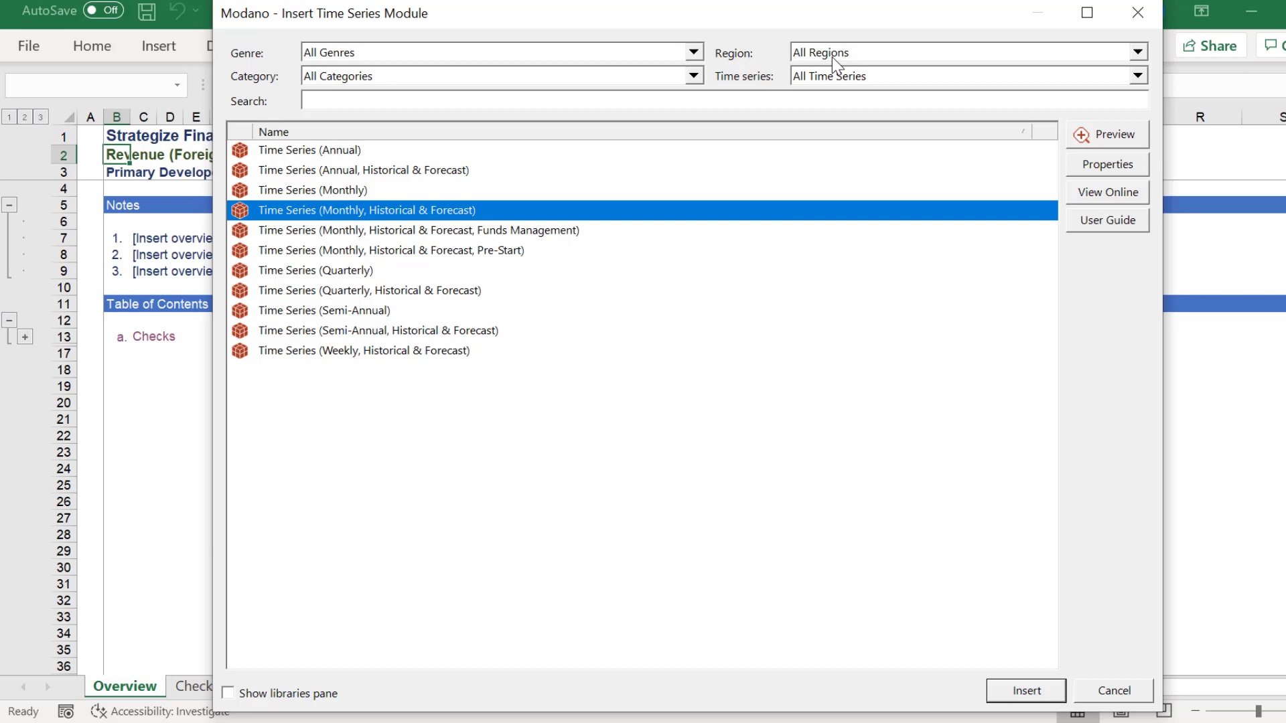
{"action": "left_click", "coordinate": [350, 151]}
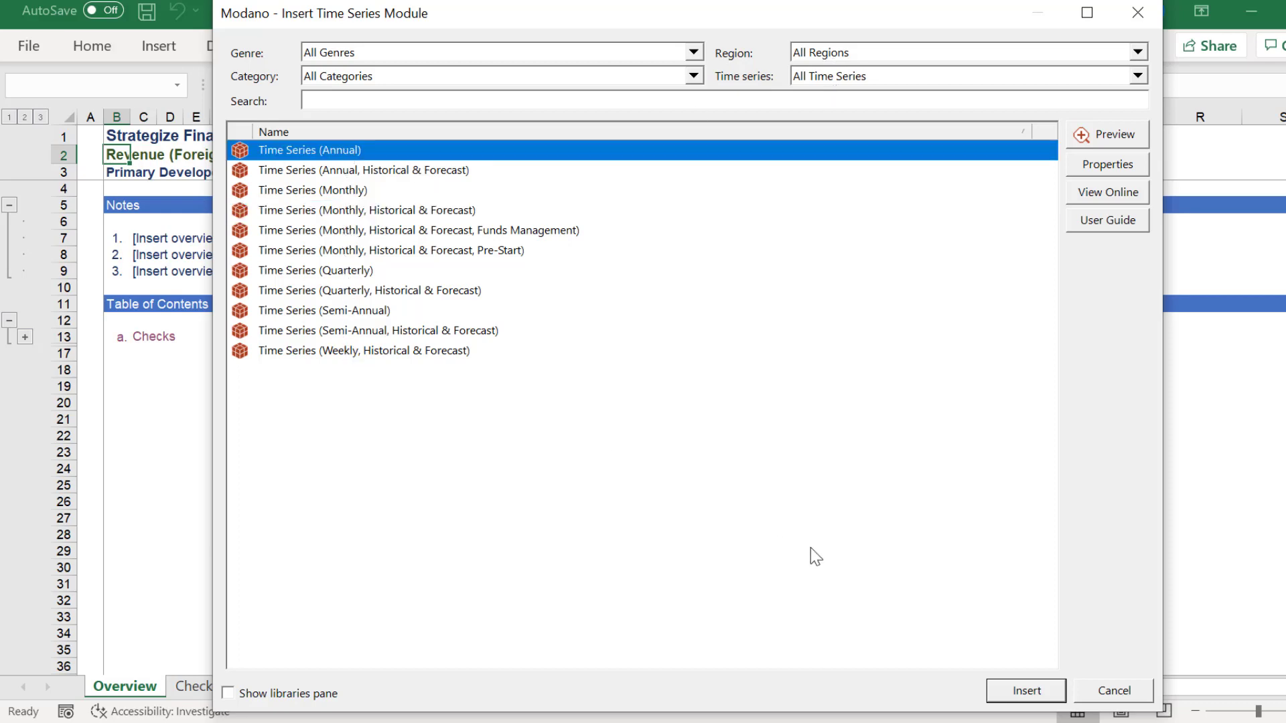
{"action": "left_click", "coordinate": [1037, 695]}
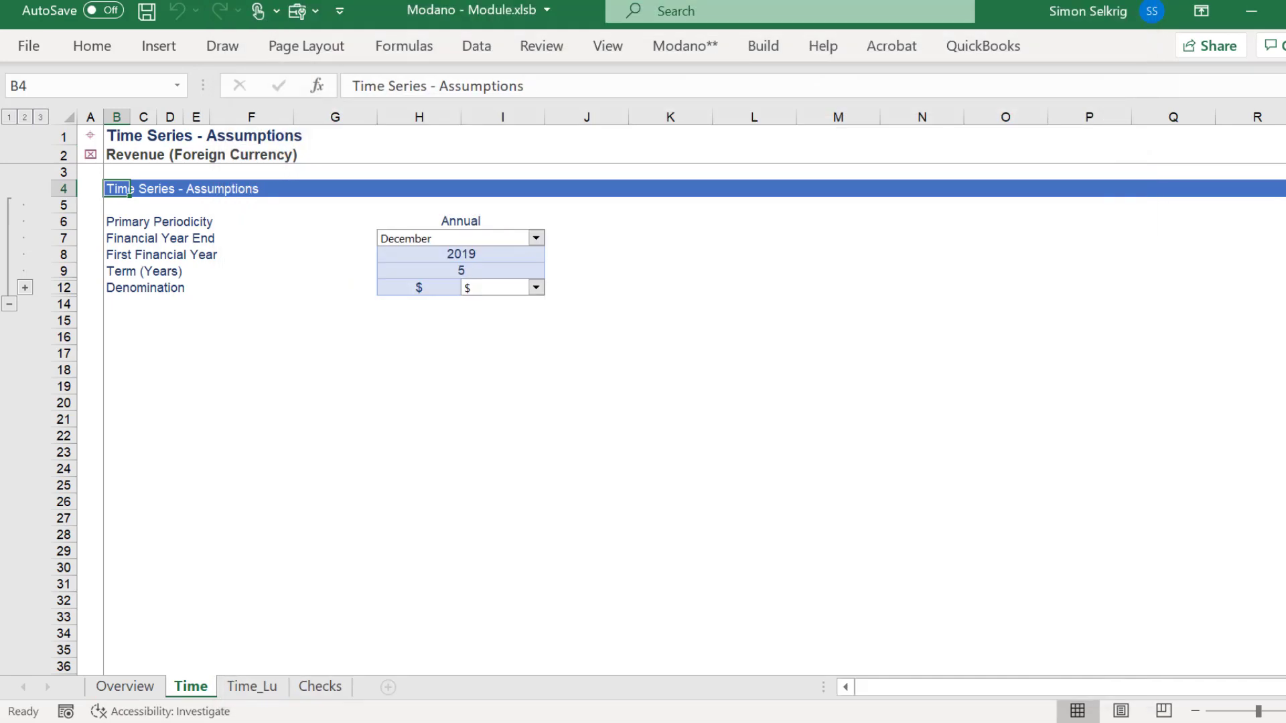
Set the First Financial Year in the time series assumptions to 2021.
{"action": "left_click", "coordinate": [417, 253]}
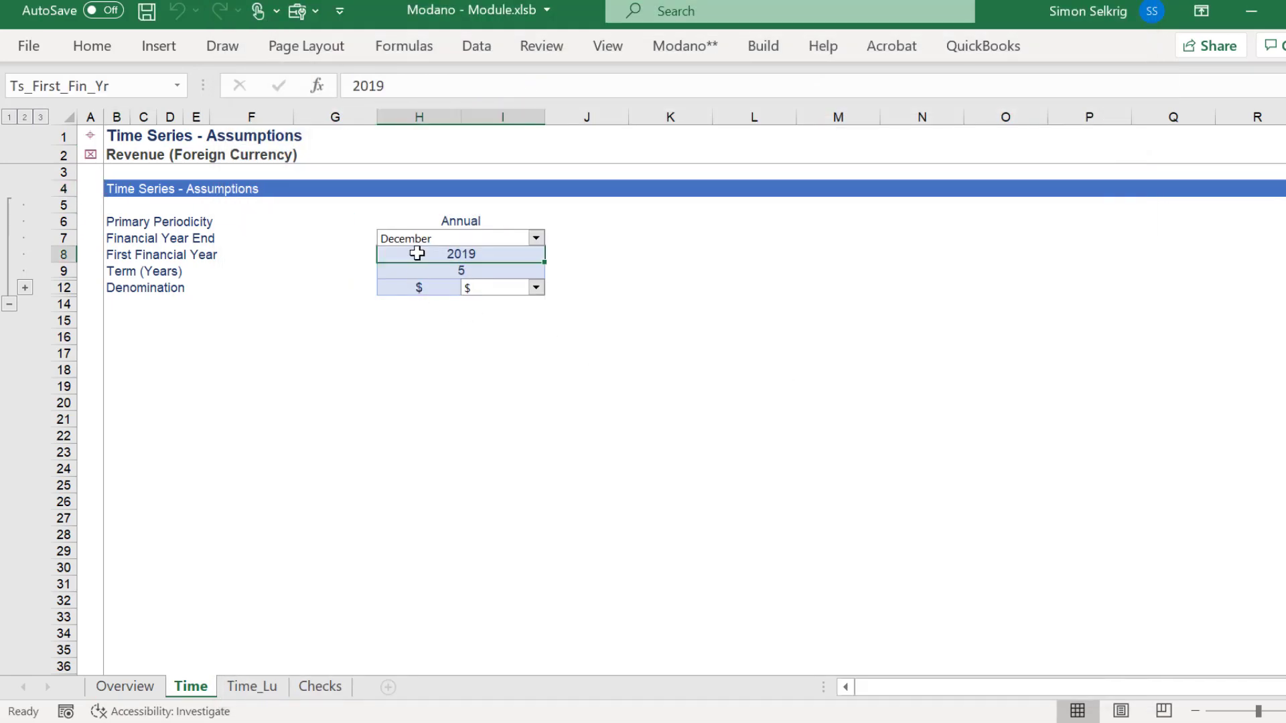
{"action": "left_click", "coordinate": [442, 85]}
{"action": "key", "text": "BackSpace"}
{"action": "key", "text": "BackSpace"}
{"action": "type", "text": "2"}
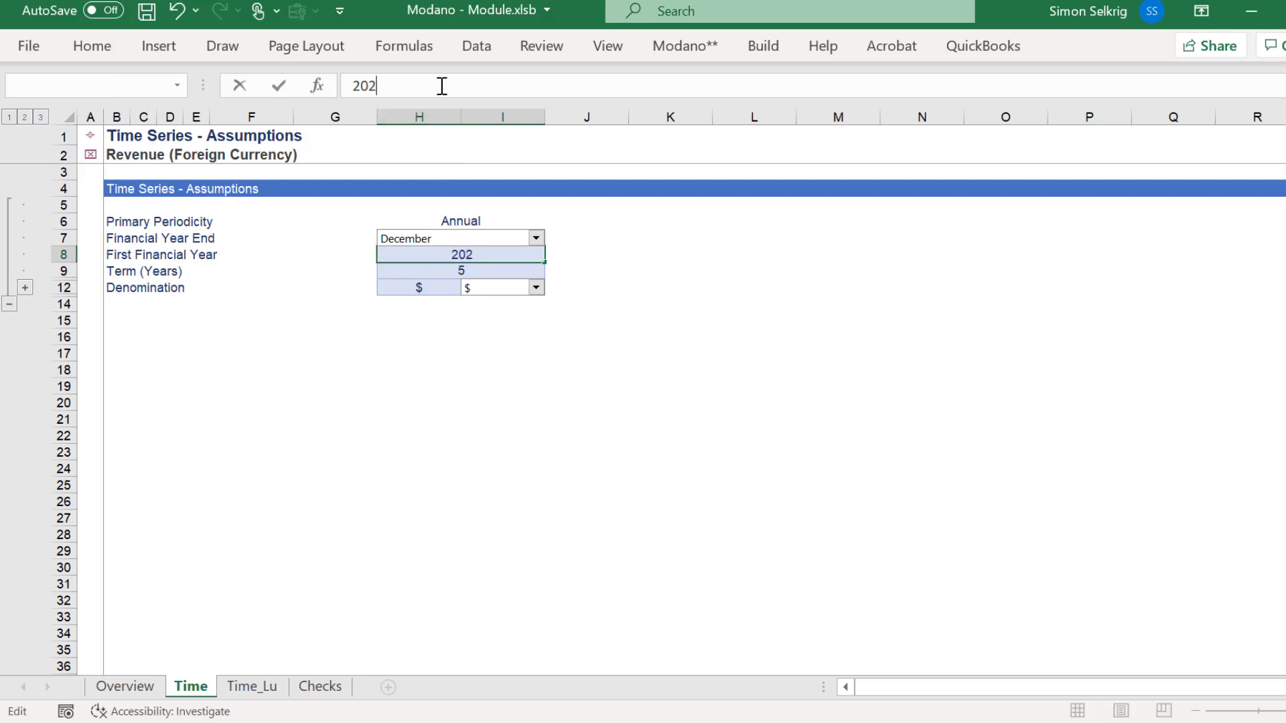
{"action": "type", "text": "1"}
{"action": "key", "text": "Return"}
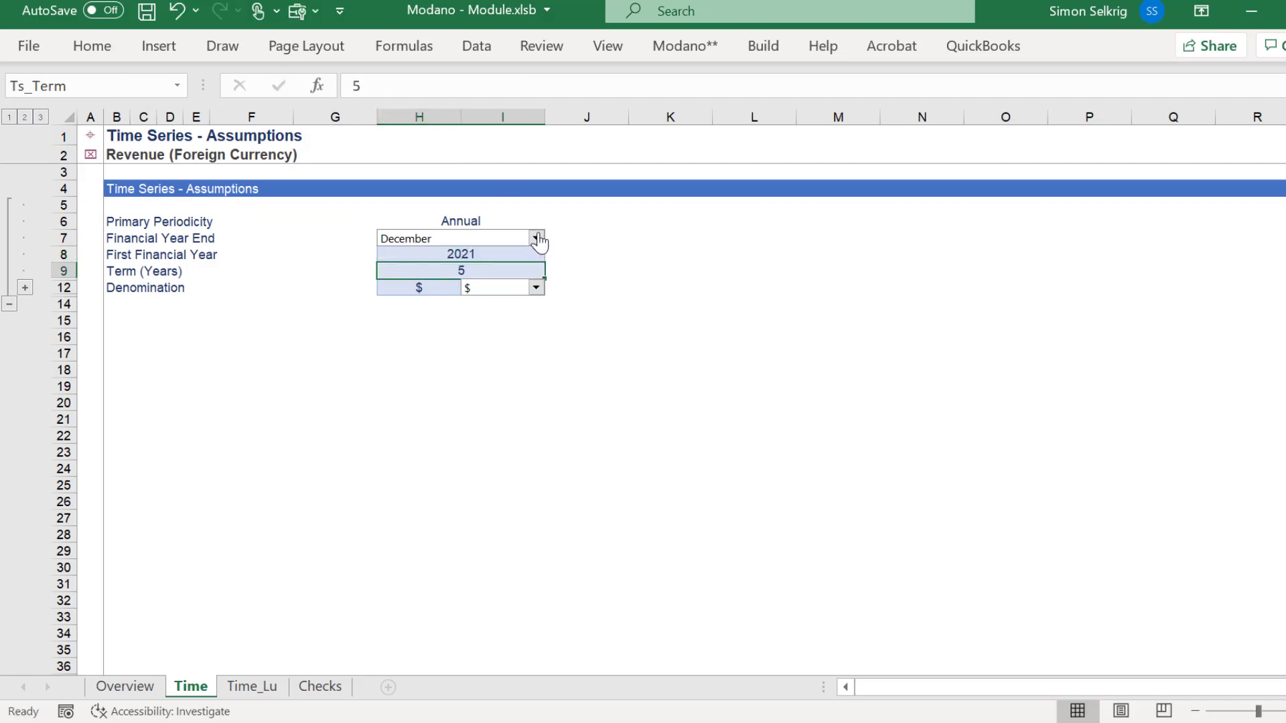
Check the financial year end, first financial year and denomination inputs in the time series assumptions.
{"action": "left_click", "coordinate": [536, 239]}
{"action": "left_click", "coordinate": [537, 240]}
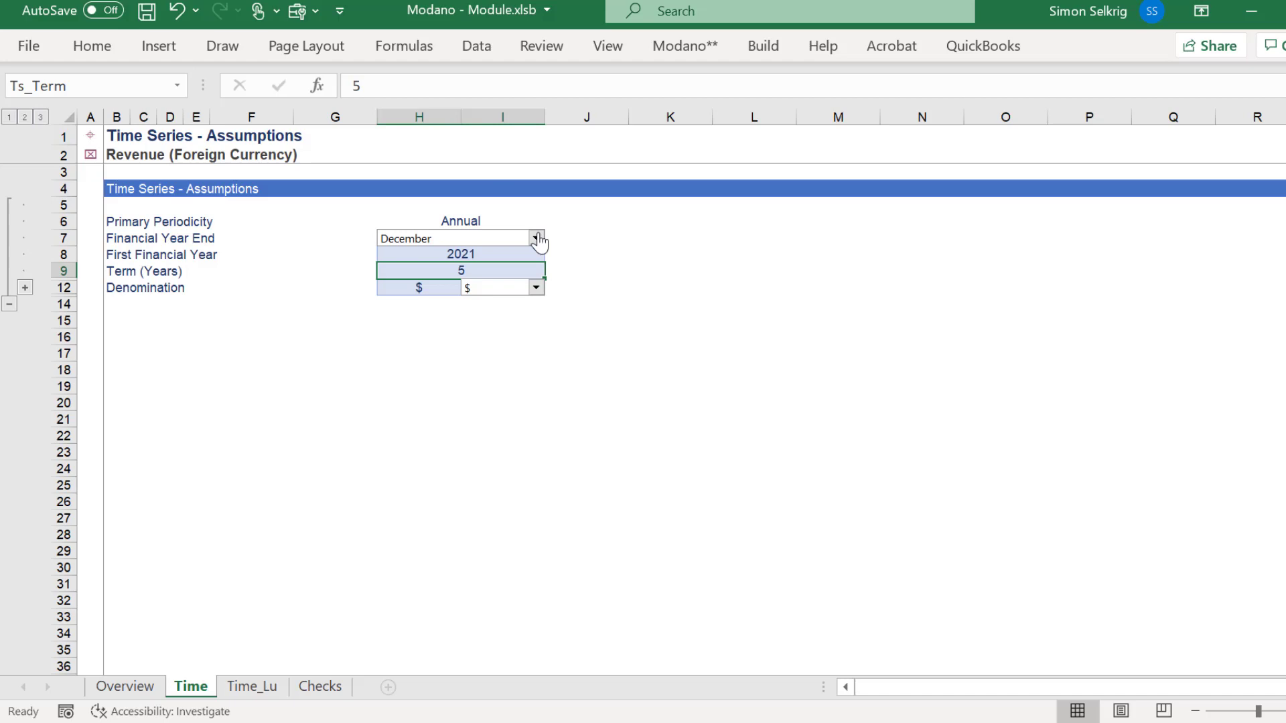
{"action": "left_click", "coordinate": [449, 253]}
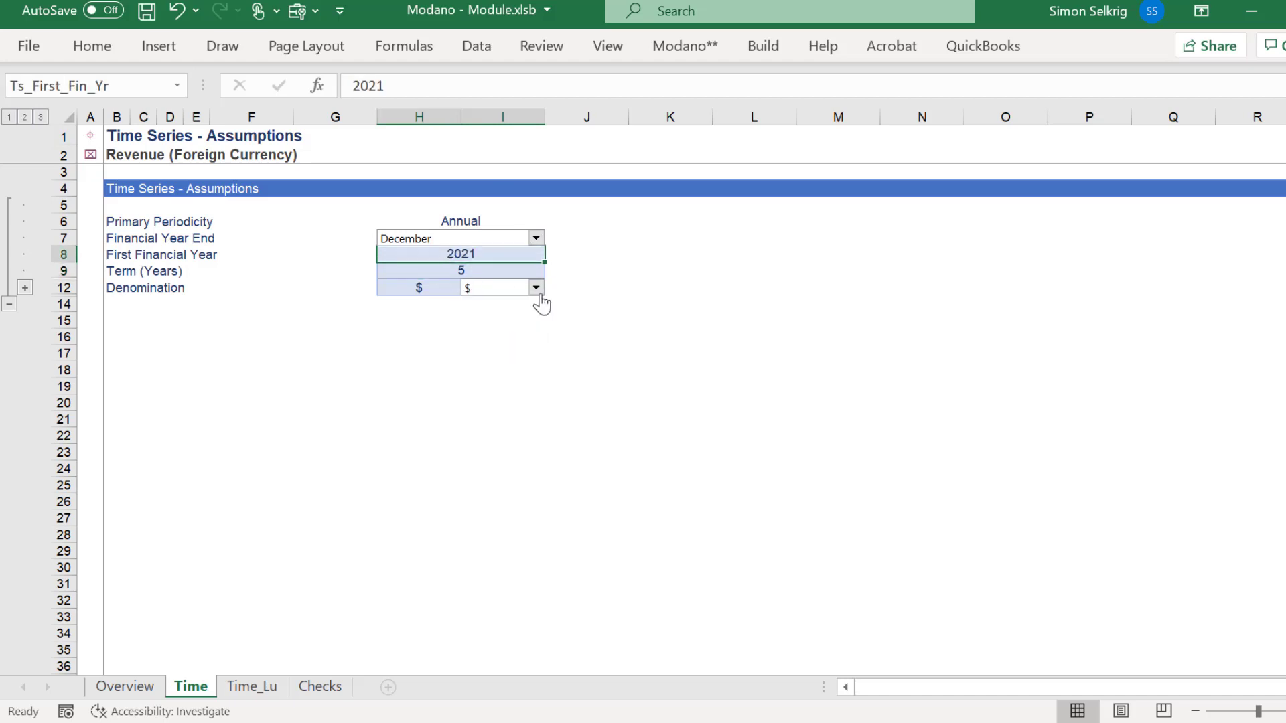
{"action": "left_click", "coordinate": [416, 284]}
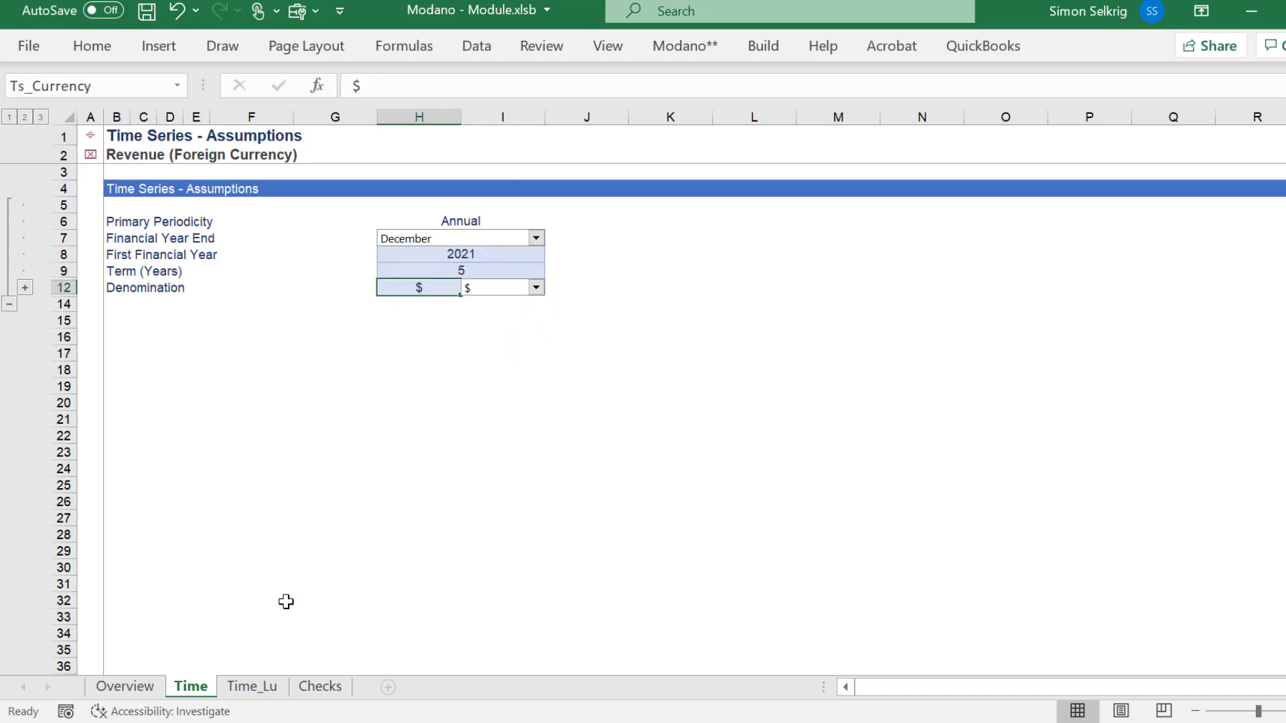
Examine the workbook's module areas and the Revenue (Foreign Currency) module's composition in the Project Manager, and close it.
{"action": "left_click", "coordinate": [767, 45]}
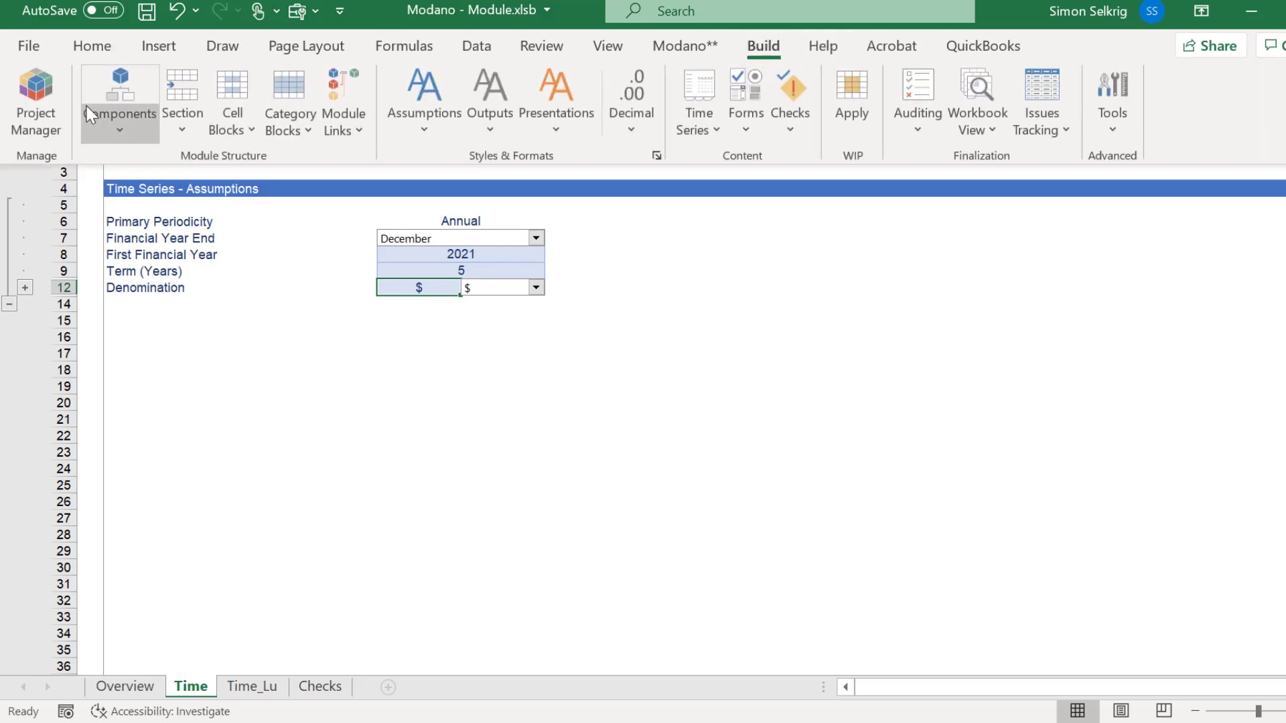
{"action": "left_click", "coordinate": [54, 106]}
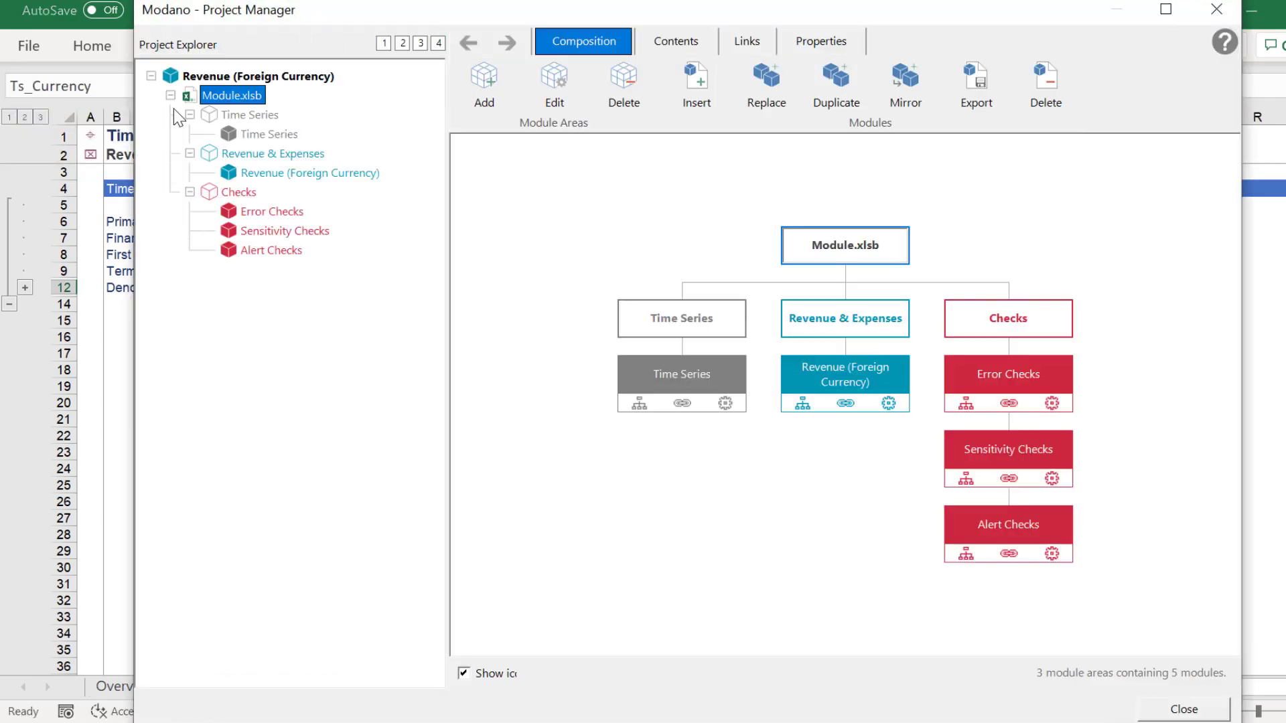
{"action": "left_click", "coordinate": [251, 176]}
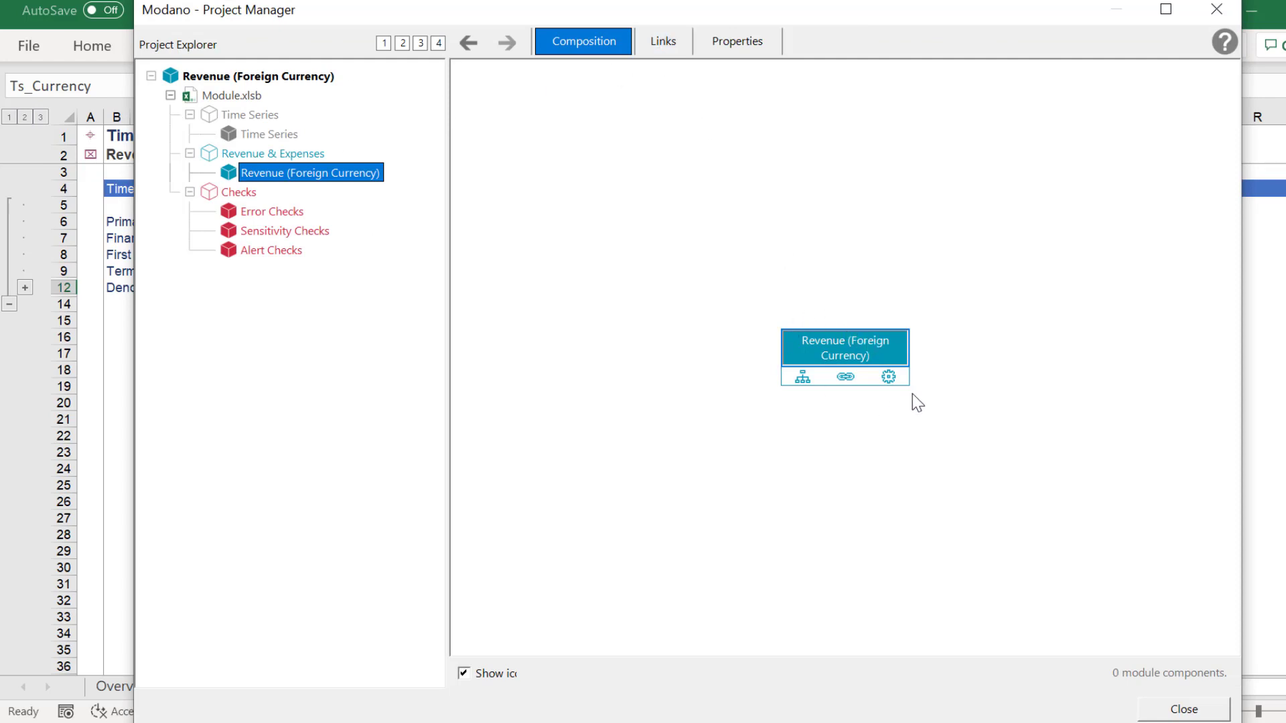
{"action": "left_click", "coordinate": [1177, 710]}
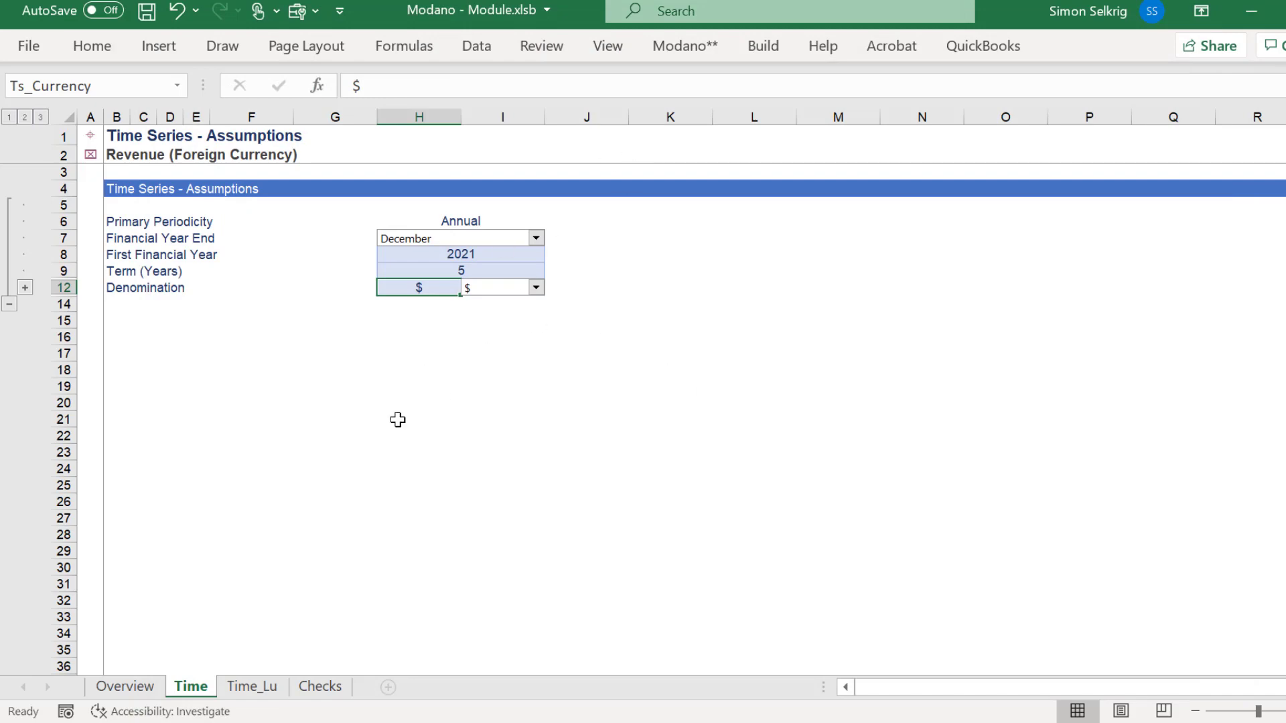
Insert a Time Series Assumptions sheet with Annual period titles after the Time sheet.
{"action": "right_click", "coordinate": [207, 699]}
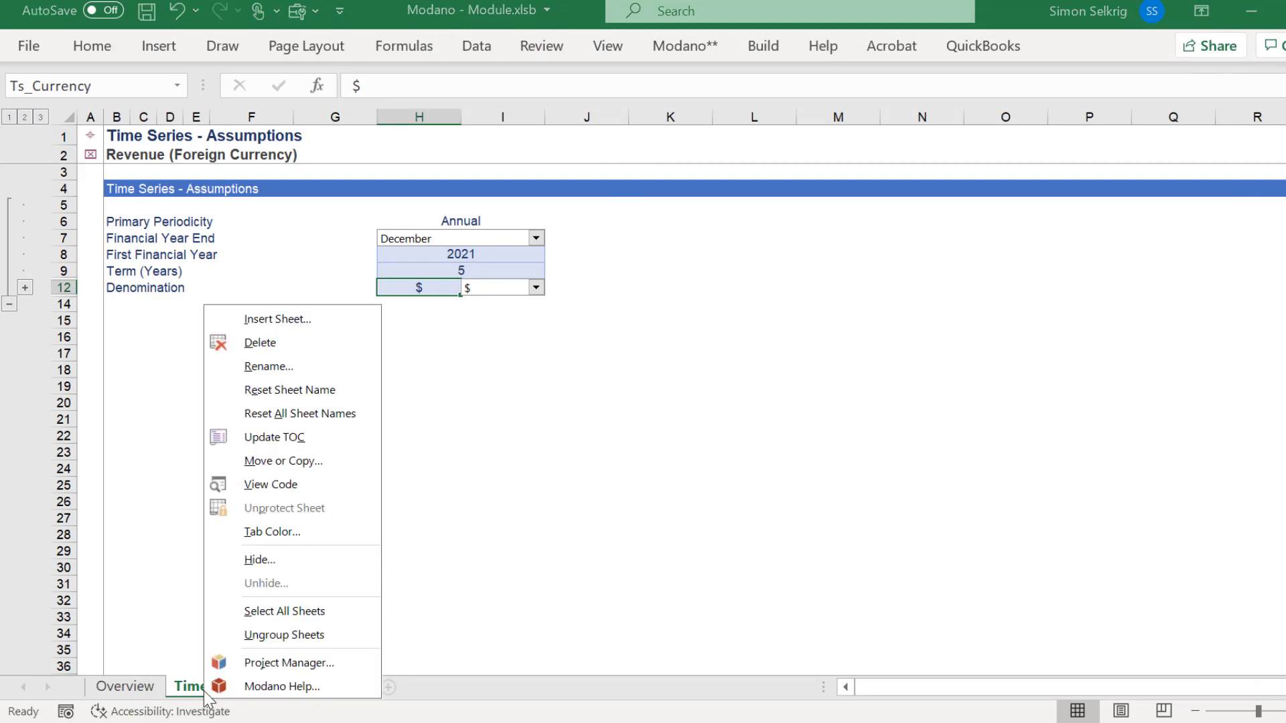
{"action": "left_click", "coordinate": [272, 320]}
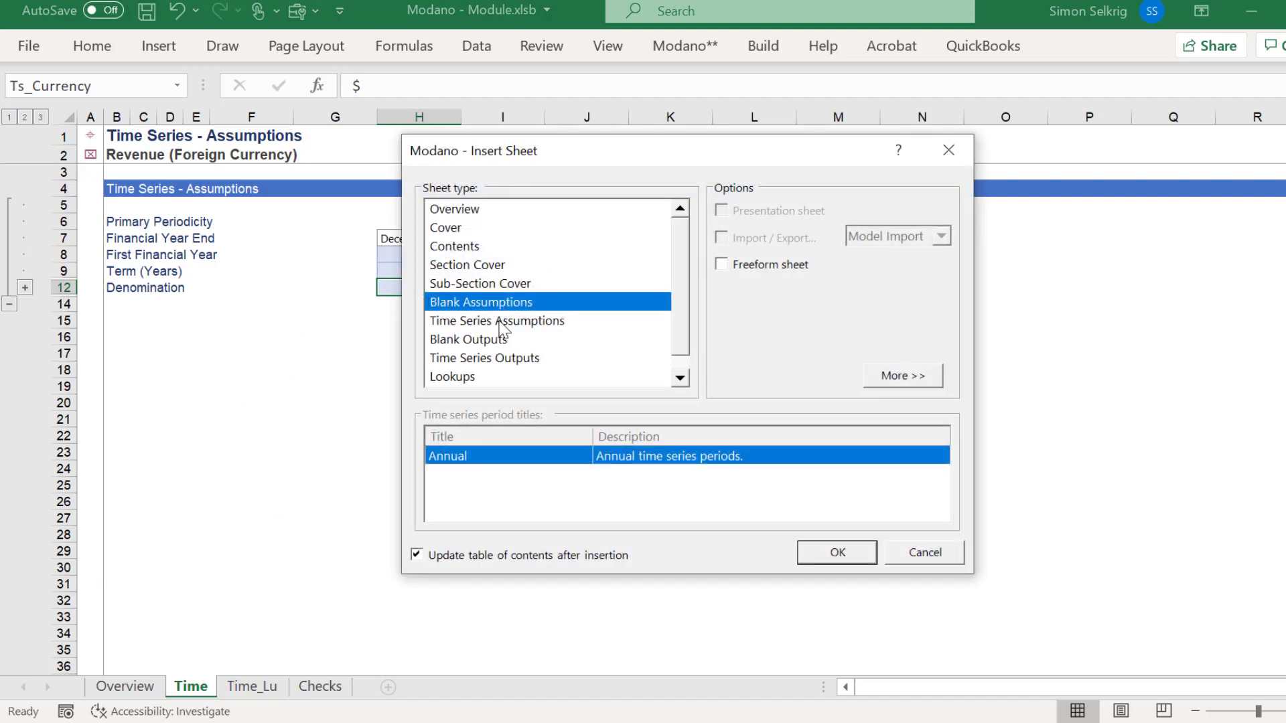
{"action": "left_click", "coordinate": [501, 322]}
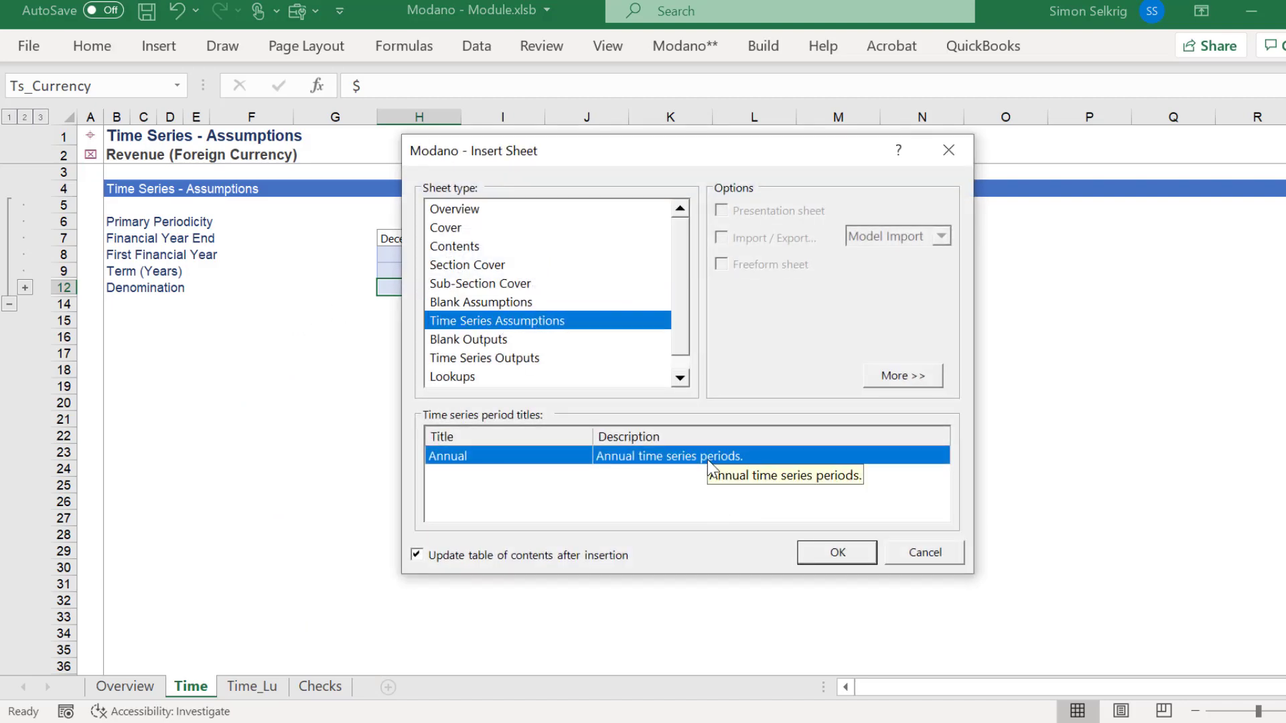
{"action": "left_click", "coordinate": [837, 553]}
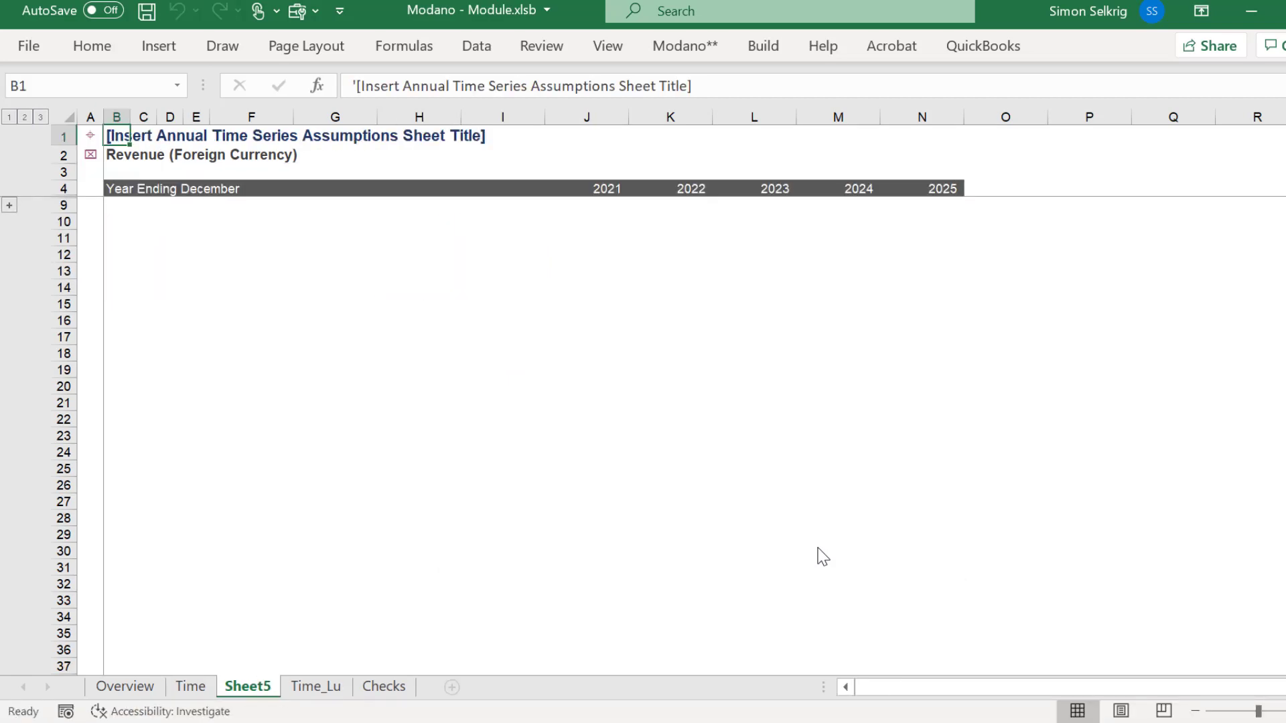
Title the new annual assumptions sheet "Revenue (Foreign Currency)" in cell B1.
{"action": "type", "text": "R"}
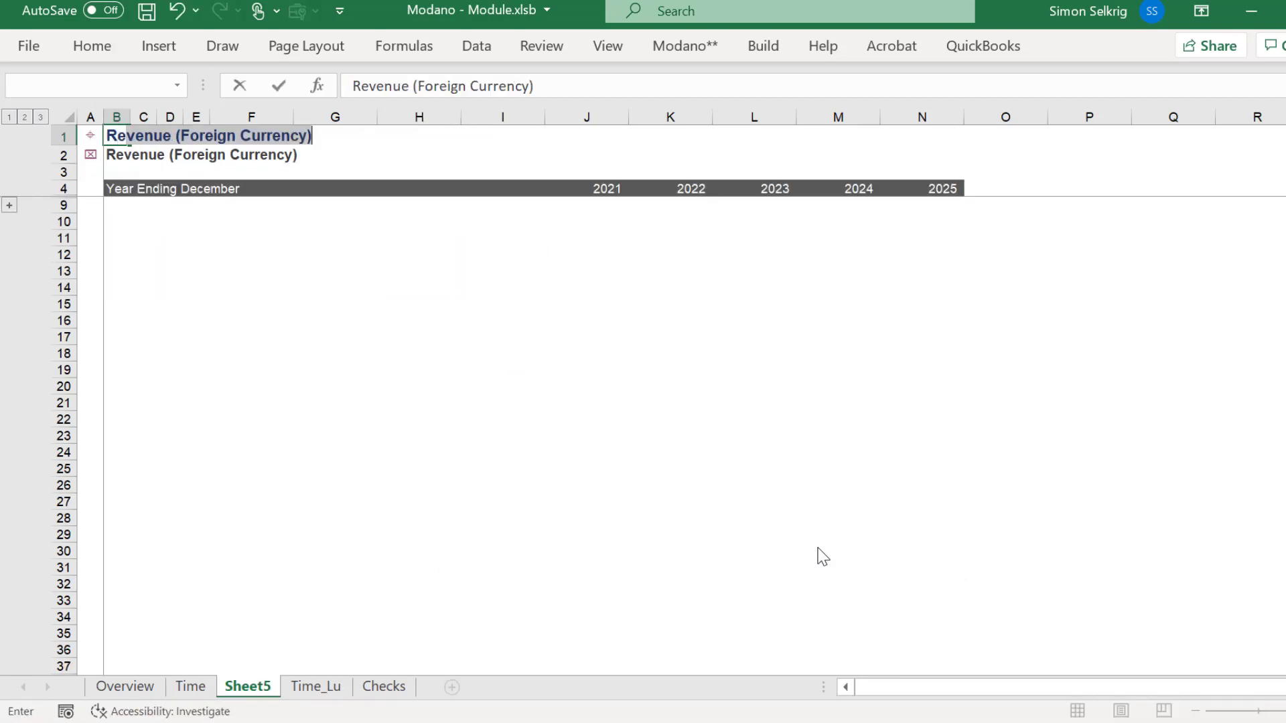
{"action": "type", "text": "e"}
{"action": "key", "text": "Return"}
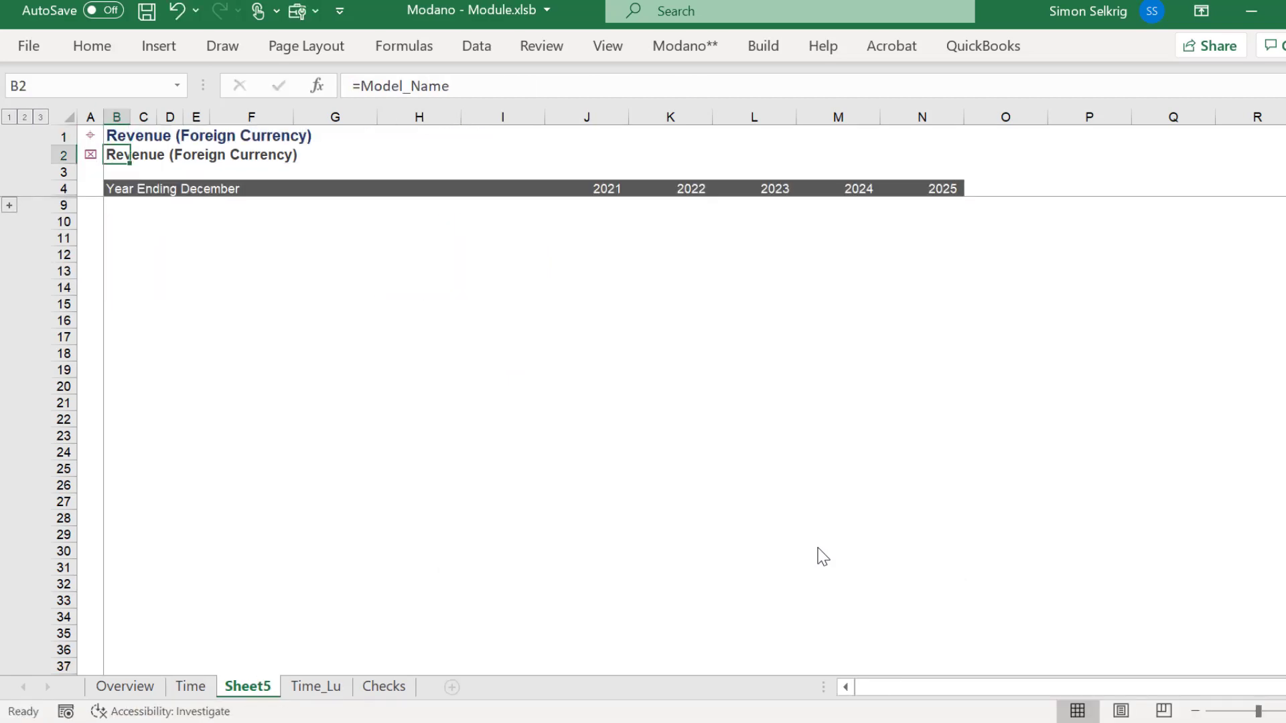
Add a module component for the Revenue (Foreign Currency) module below the current position on the new assumptions sheet.
{"action": "left_click", "coordinate": [760, 54]}
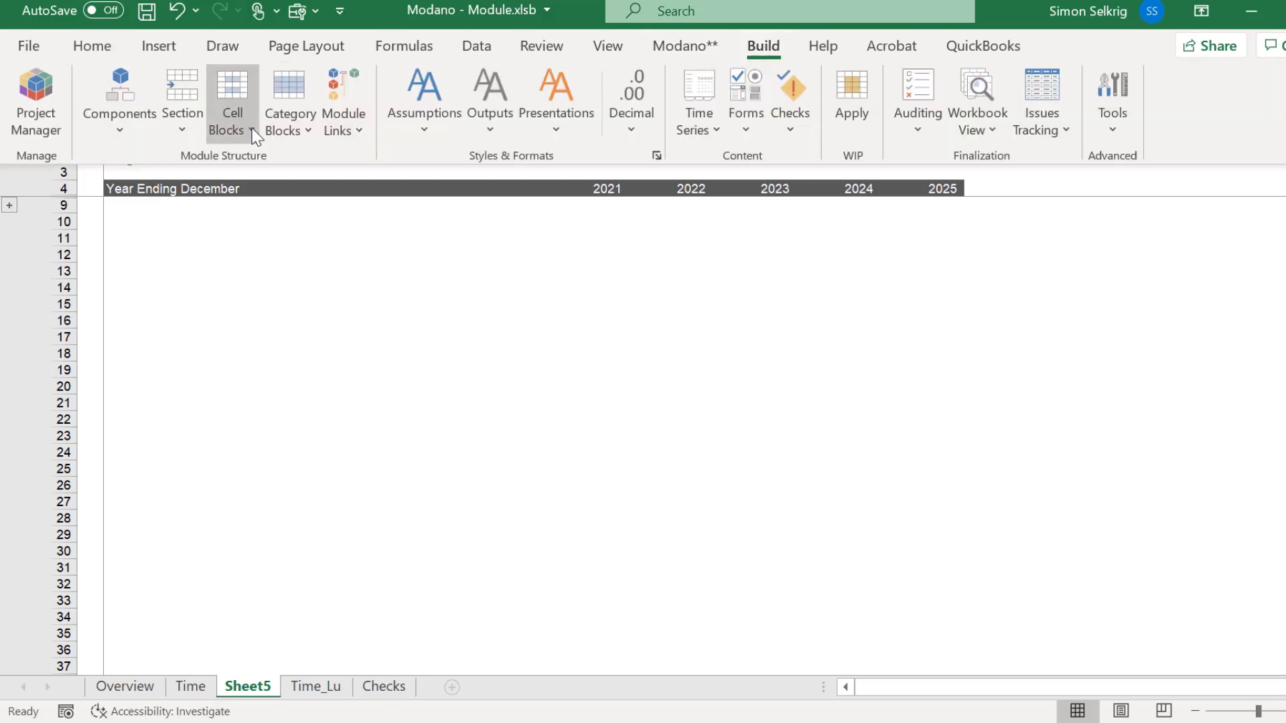
{"action": "left_click", "coordinate": [131, 122]}
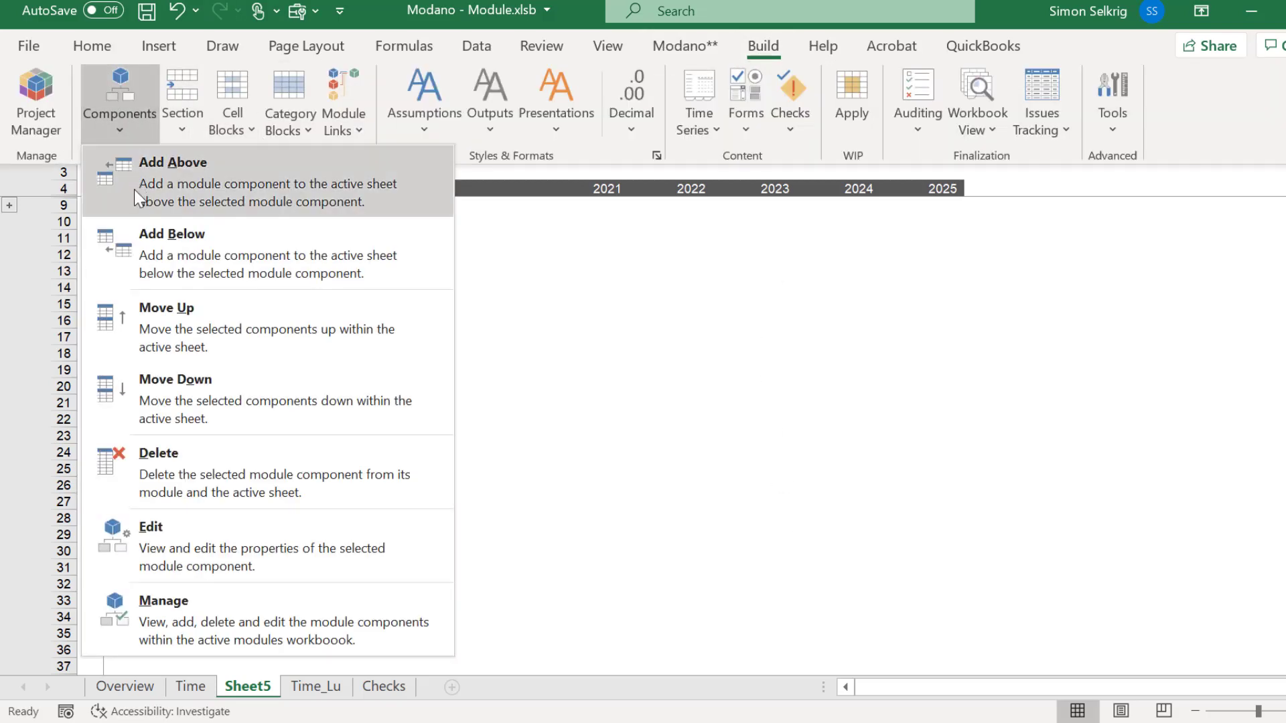
{"action": "left_click", "coordinate": [135, 236]}
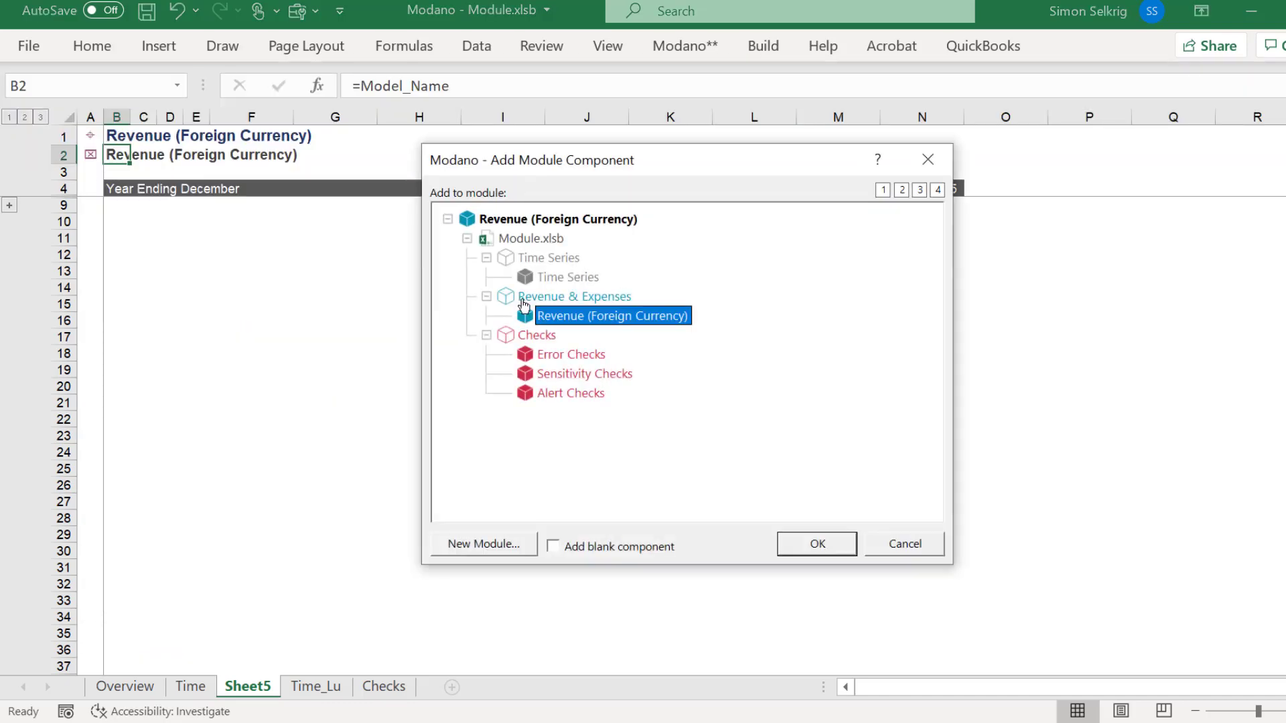
{"action": "left_click", "coordinate": [794, 545]}
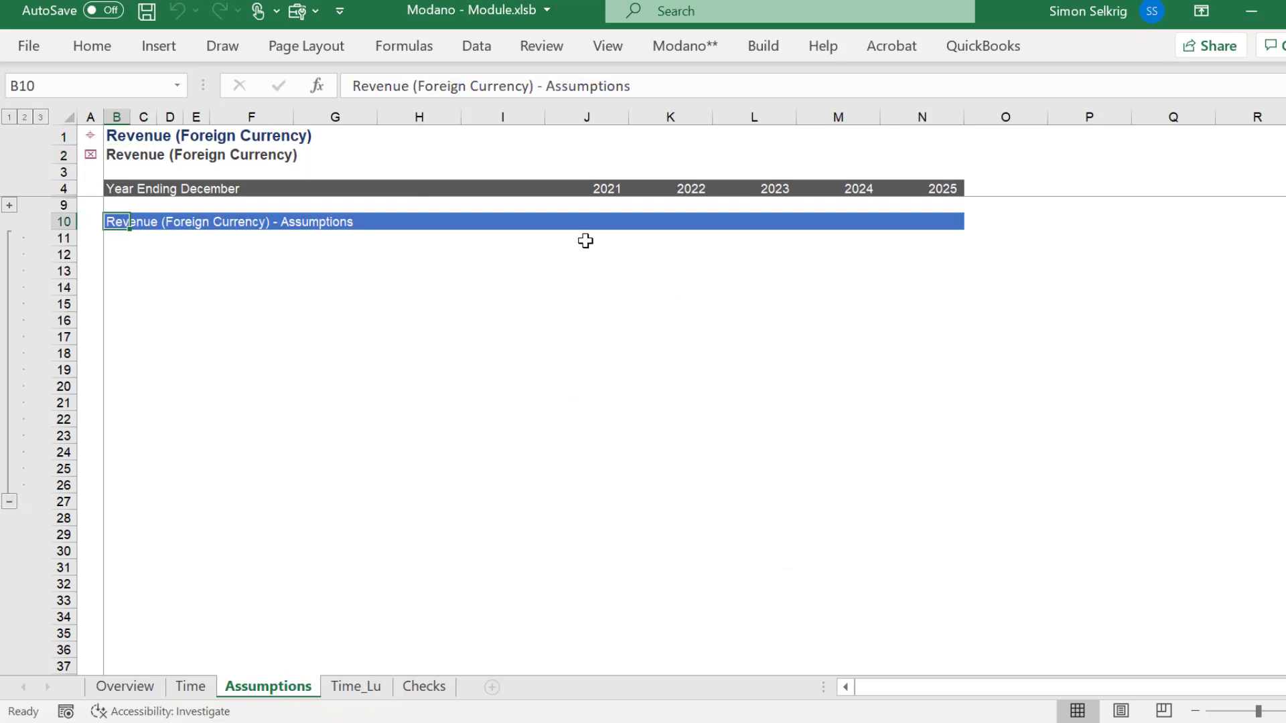
Insert a Time Series Outputs sheet with Annual period titles after the Assumptions sheet.
{"action": "right_click", "coordinate": [302, 690]}
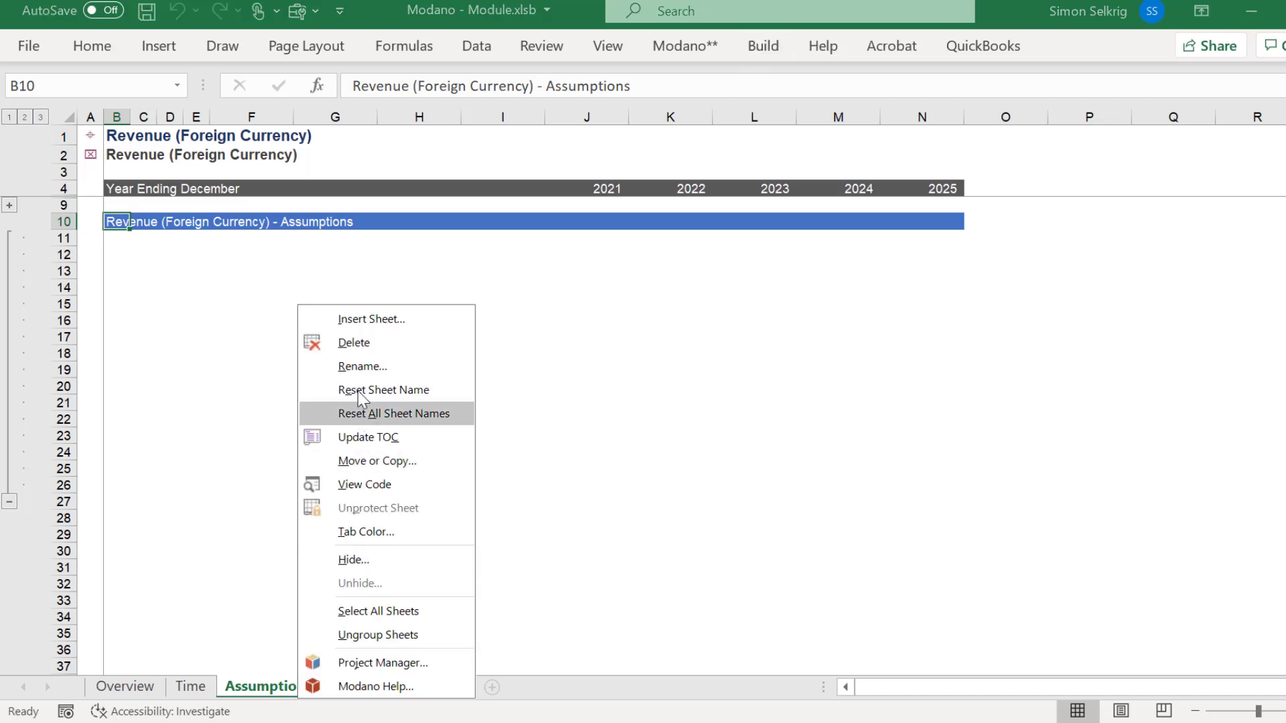
{"action": "left_click", "coordinate": [360, 320]}
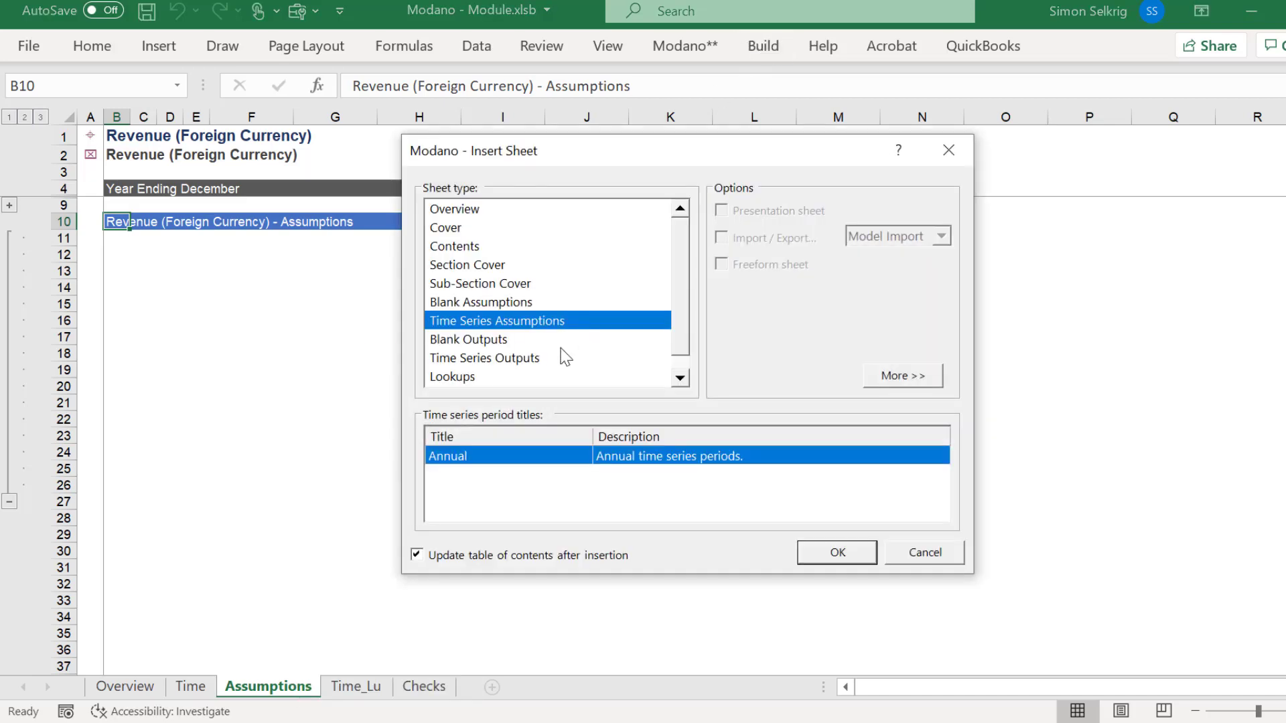
{"action": "left_click", "coordinate": [525, 358]}
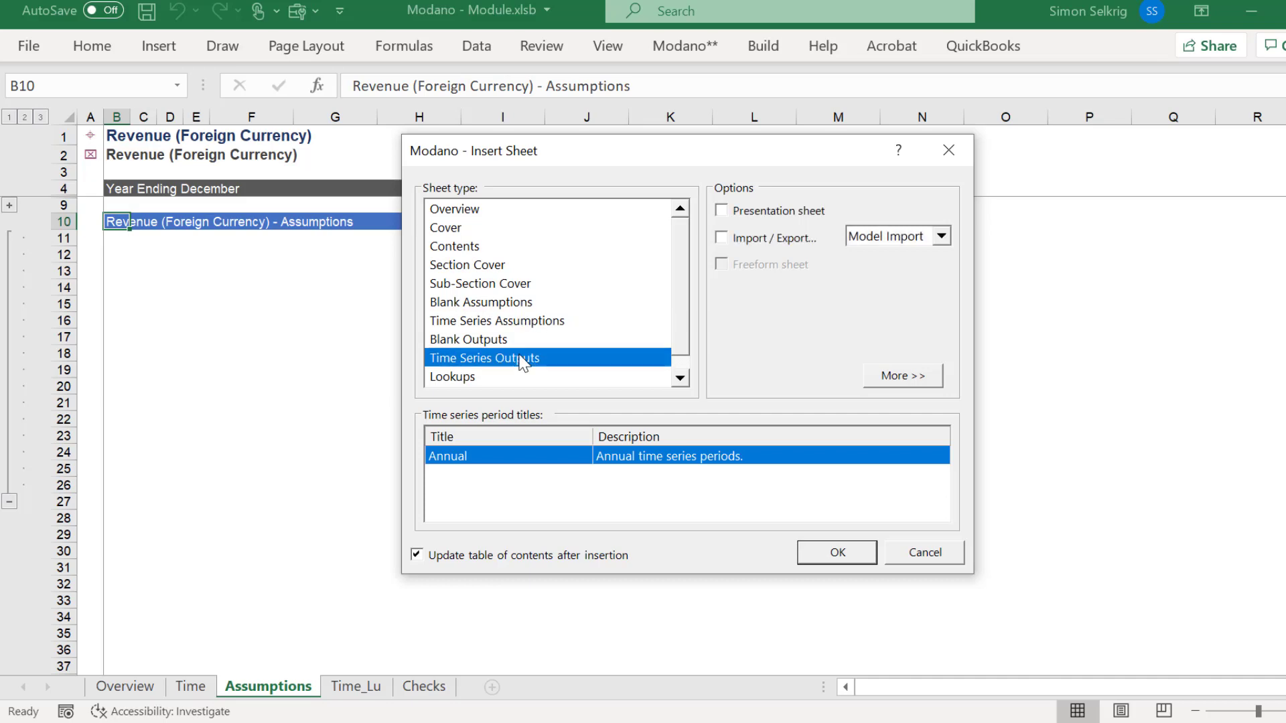
{"action": "left_click", "coordinate": [828, 551]}
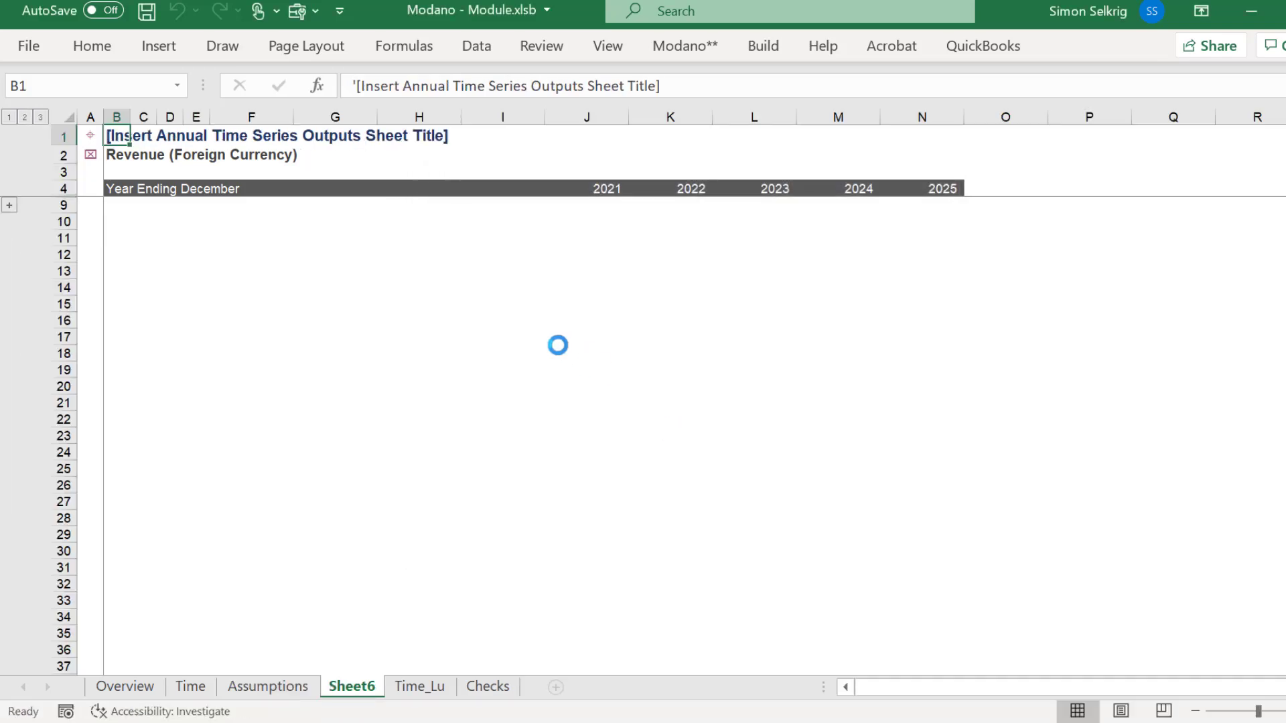
Add a module component for the Revenue (Foreign Currency) module below the current position on the new outputs sheet.
{"action": "left_click", "coordinate": [698, 50]}
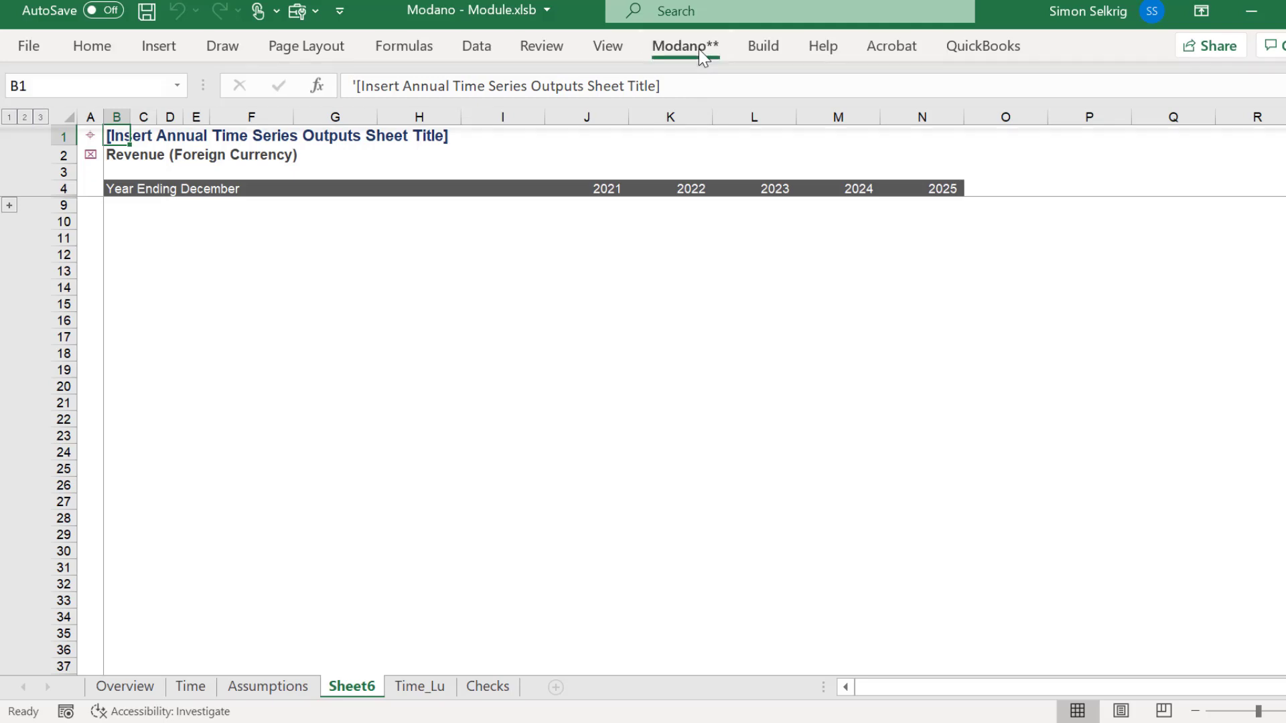
{"action": "left_click", "coordinate": [767, 47]}
{"action": "left_click", "coordinate": [131, 135]}
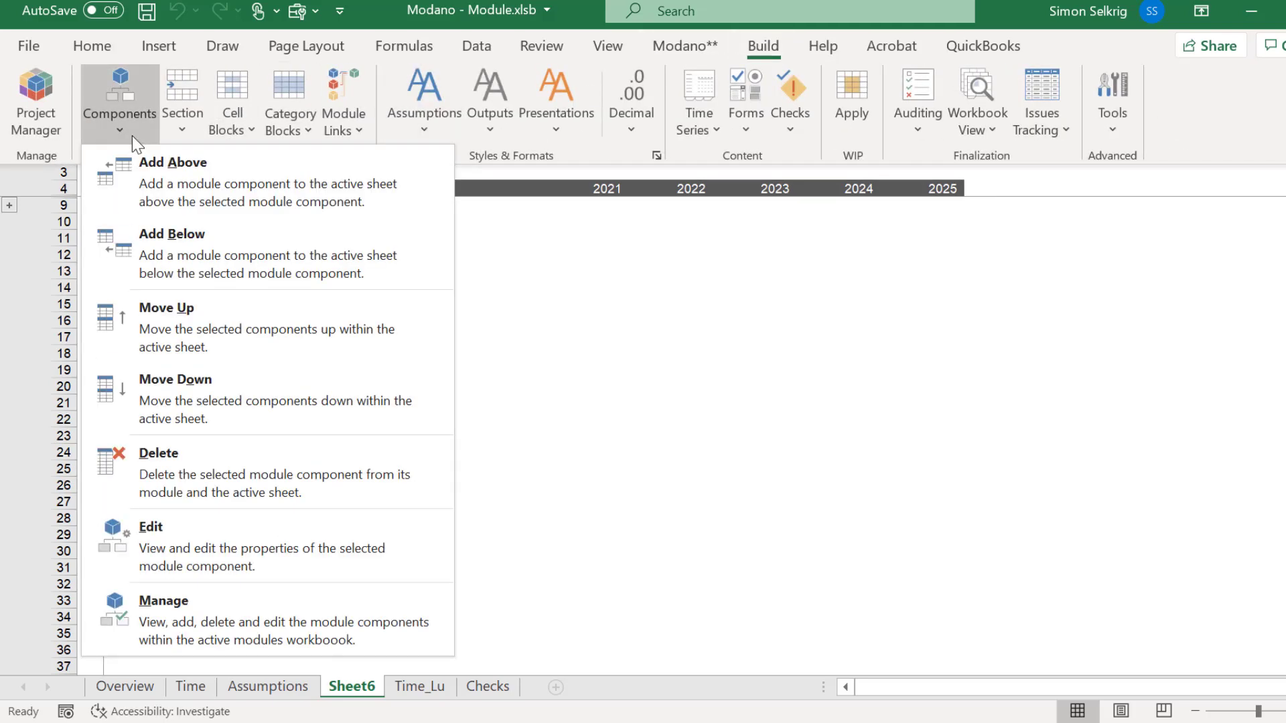
{"action": "left_click", "coordinate": [154, 239]}
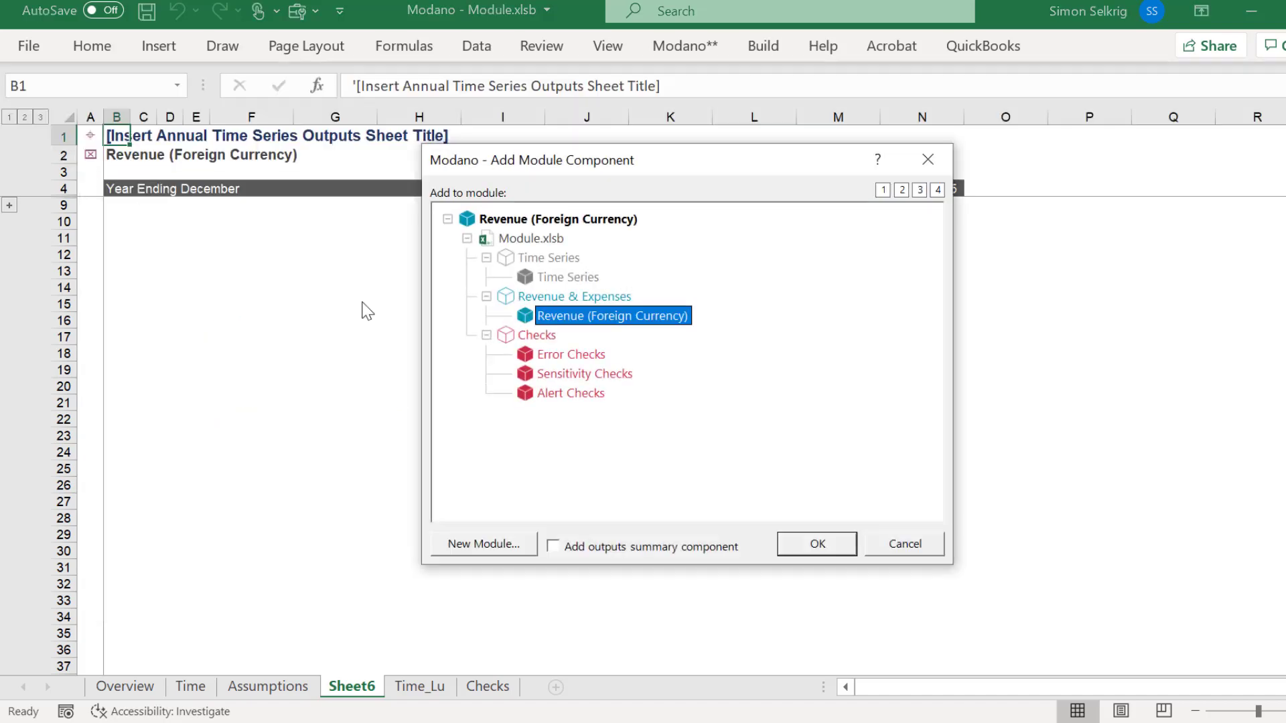
{"action": "left_click", "coordinate": [803, 546]}
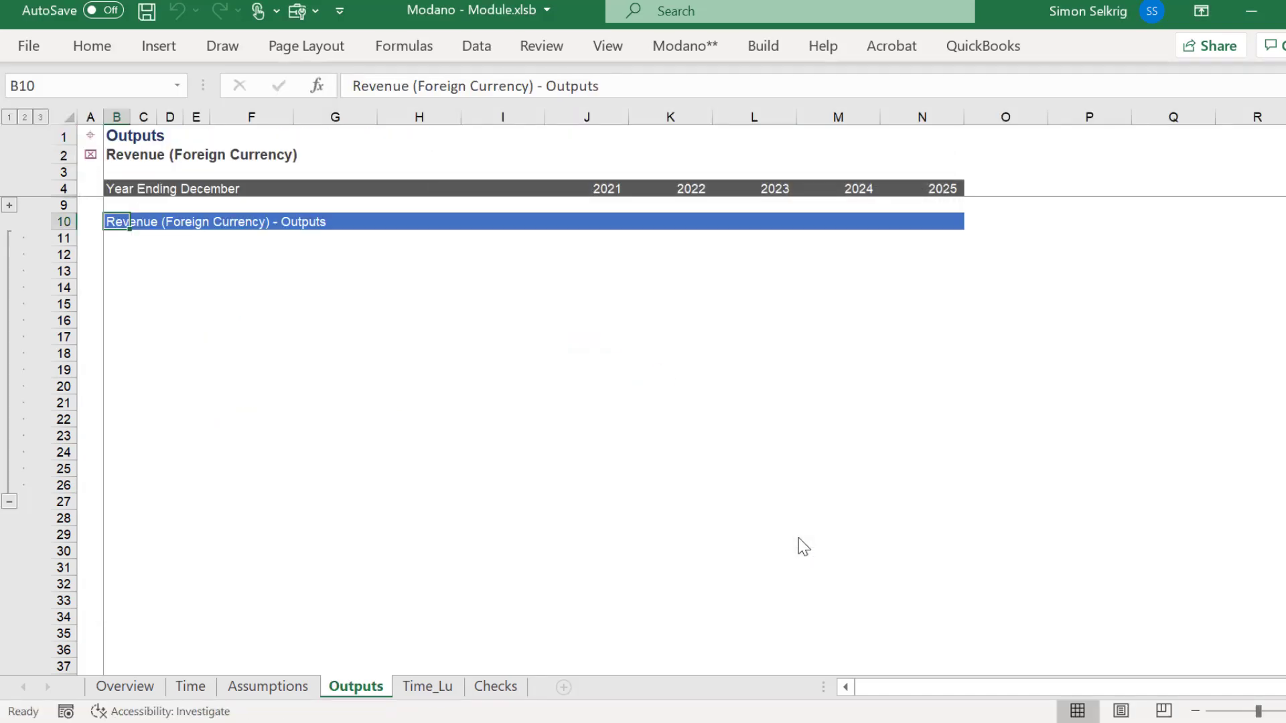
Compare the Revenue (Foreign Currency) components on the Assumptions and Outputs sheets.
{"action": "left_click", "coordinate": [282, 687]}
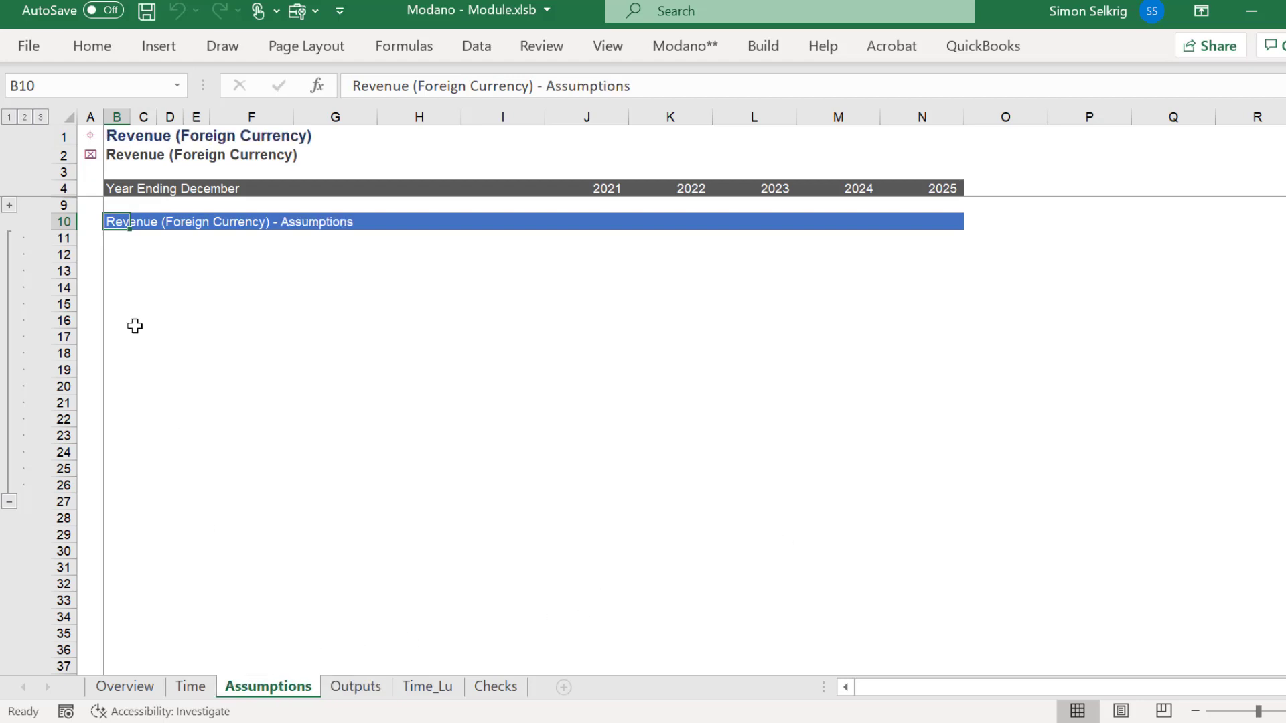
{"action": "left_click", "coordinate": [349, 687]}
{"action": "left_click", "coordinate": [285, 690]}
{"action": "left_click", "coordinate": [354, 689]}
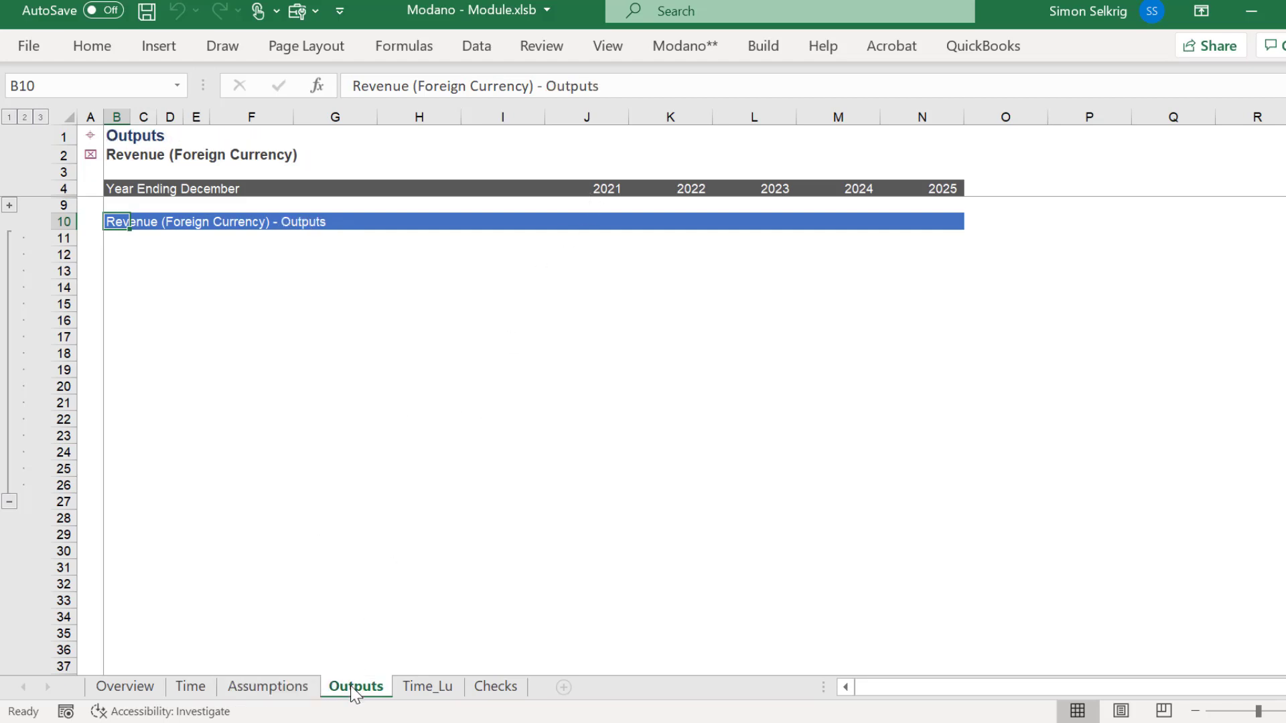
{"action": "left_click", "coordinate": [275, 688]}
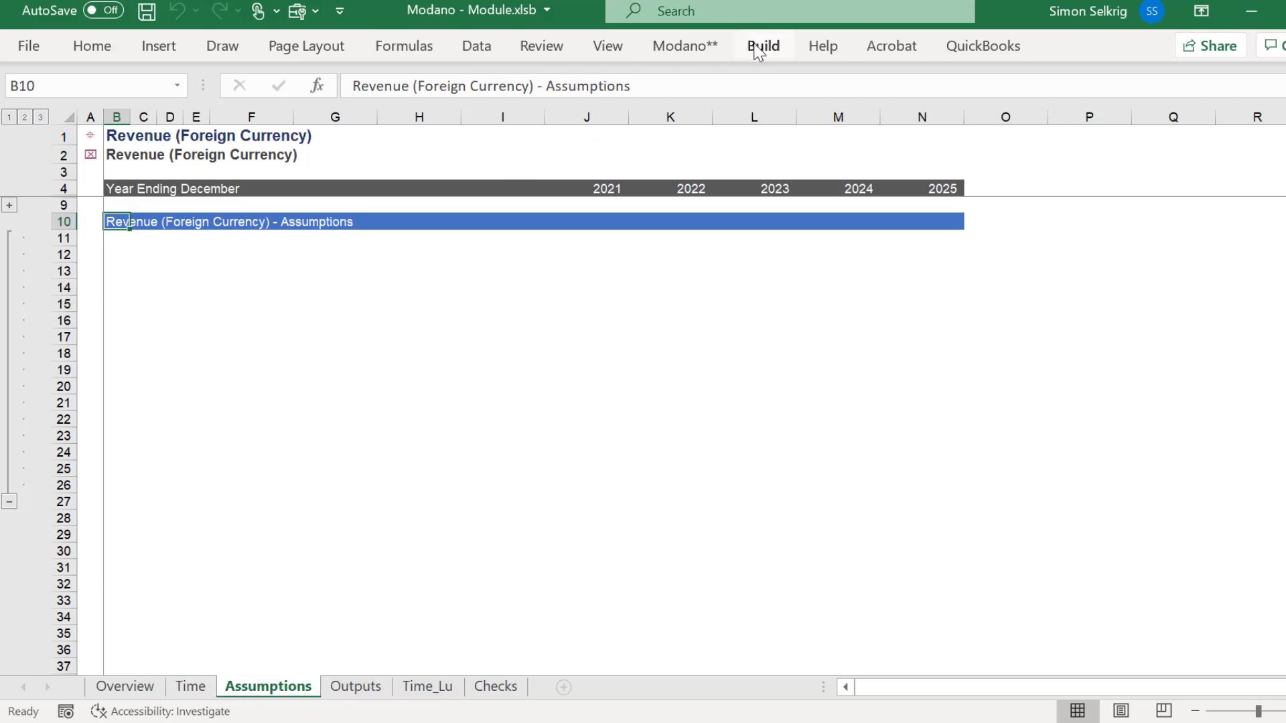
{"action": "left_click", "coordinate": [367, 690]}
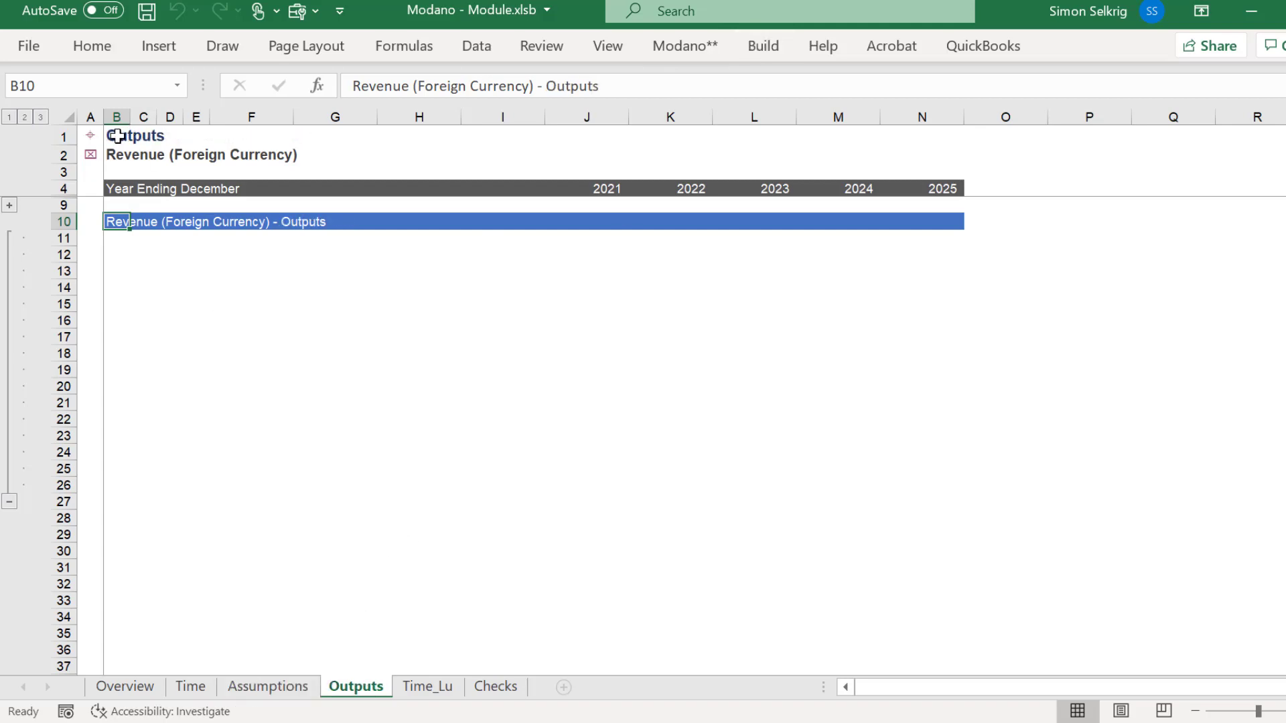
{"action": "left_click", "coordinate": [282, 687]}
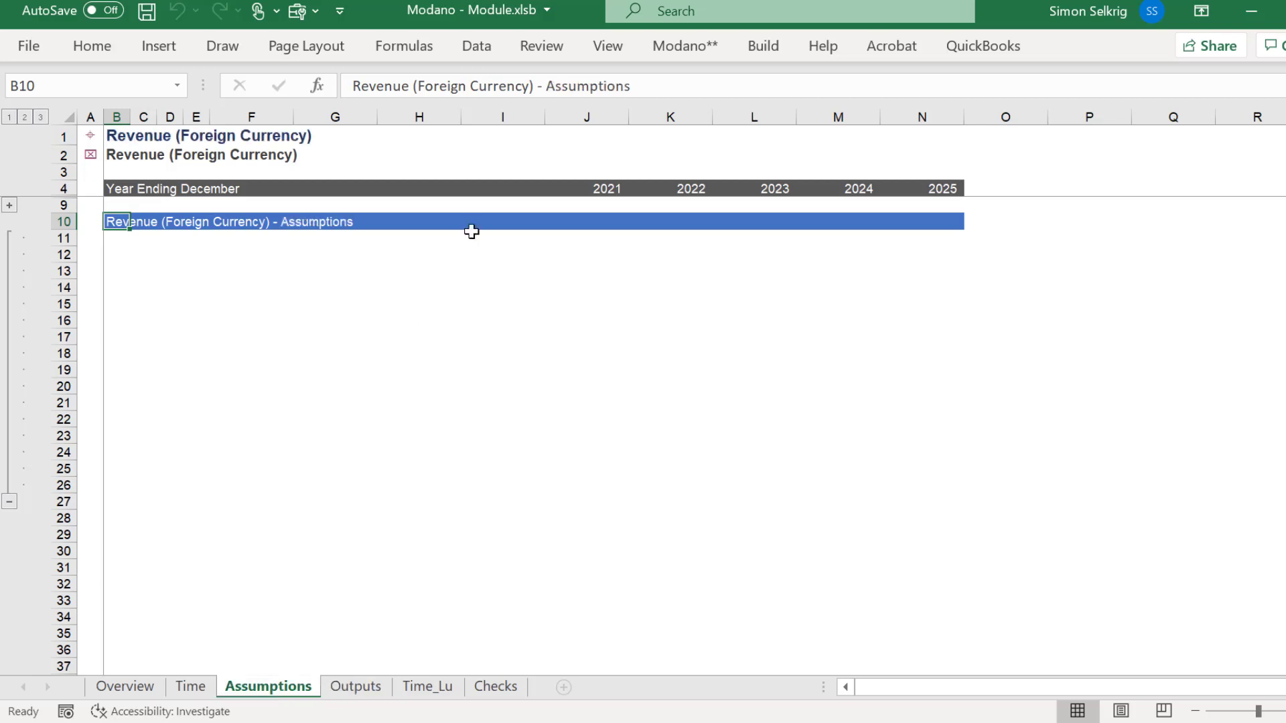
Examine the Revenue (Foreign Currency) module's assumptions and outputs components in the Project Manager, and close it.
{"action": "left_click", "coordinate": [758, 50]}
{"action": "left_click", "coordinate": [36, 100]}
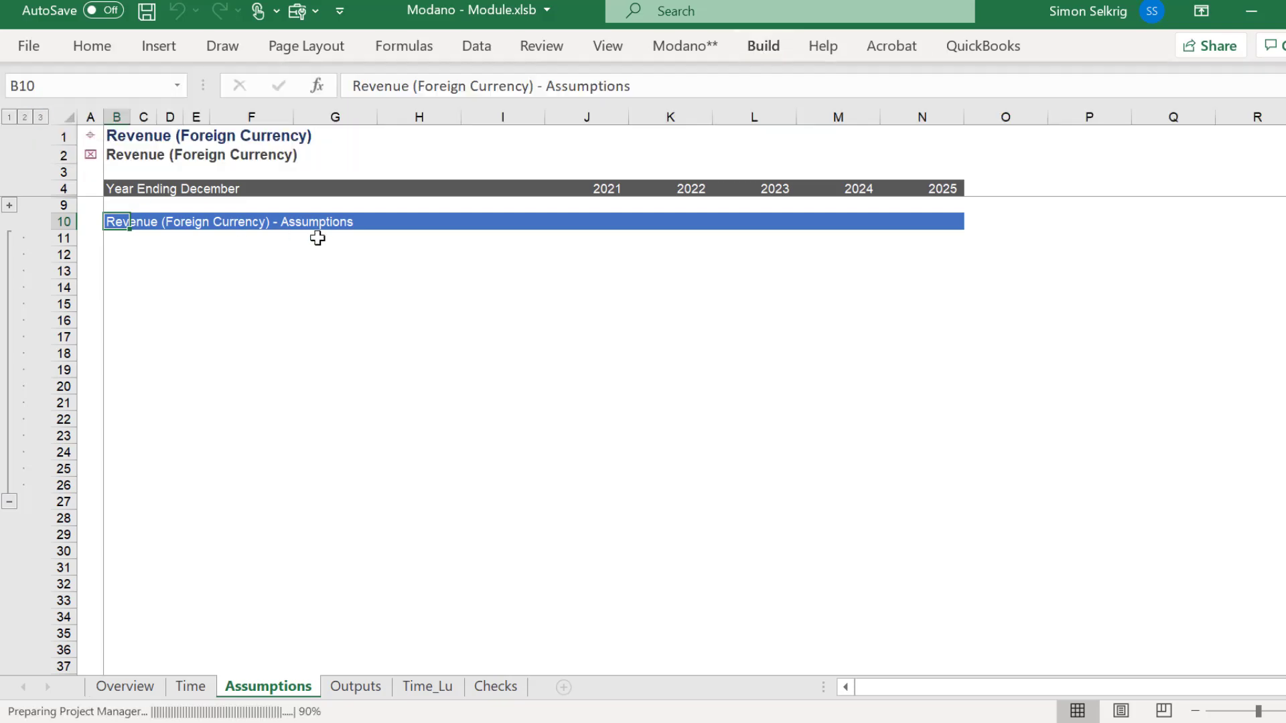
{"action": "left_click", "coordinate": [355, 175]}
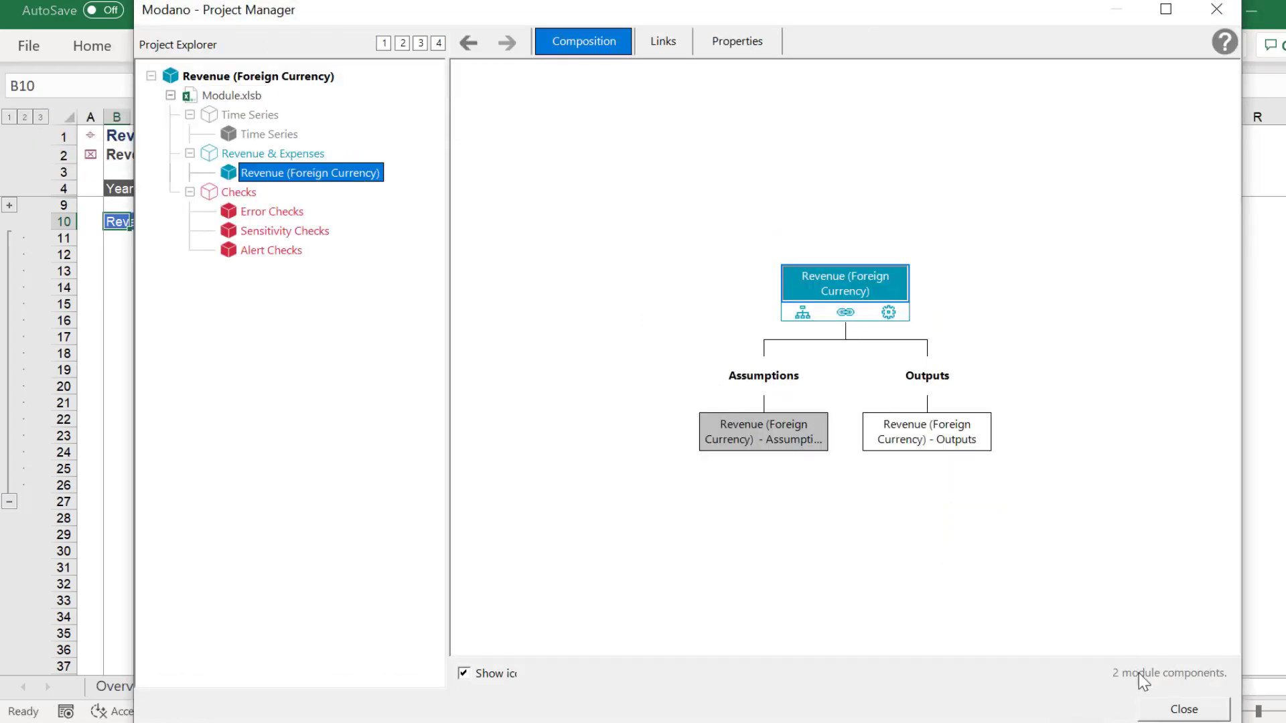
{"action": "left_click", "coordinate": [1182, 707]}
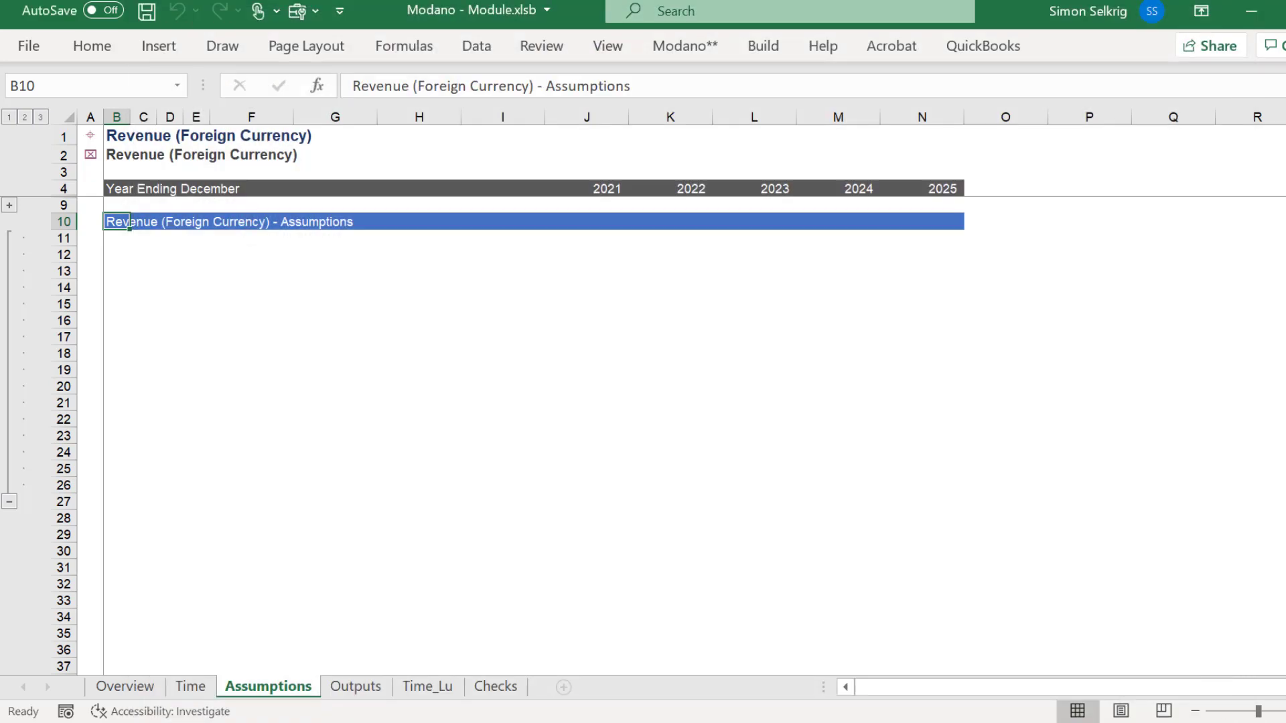
Insert an inter-component hyperlink in cell A10 of the Assumptions sheet and follow it to the outputs component.
{"action": "left_click", "coordinate": [83, 223]}
{"action": "left_click", "coordinate": [166, 54]}
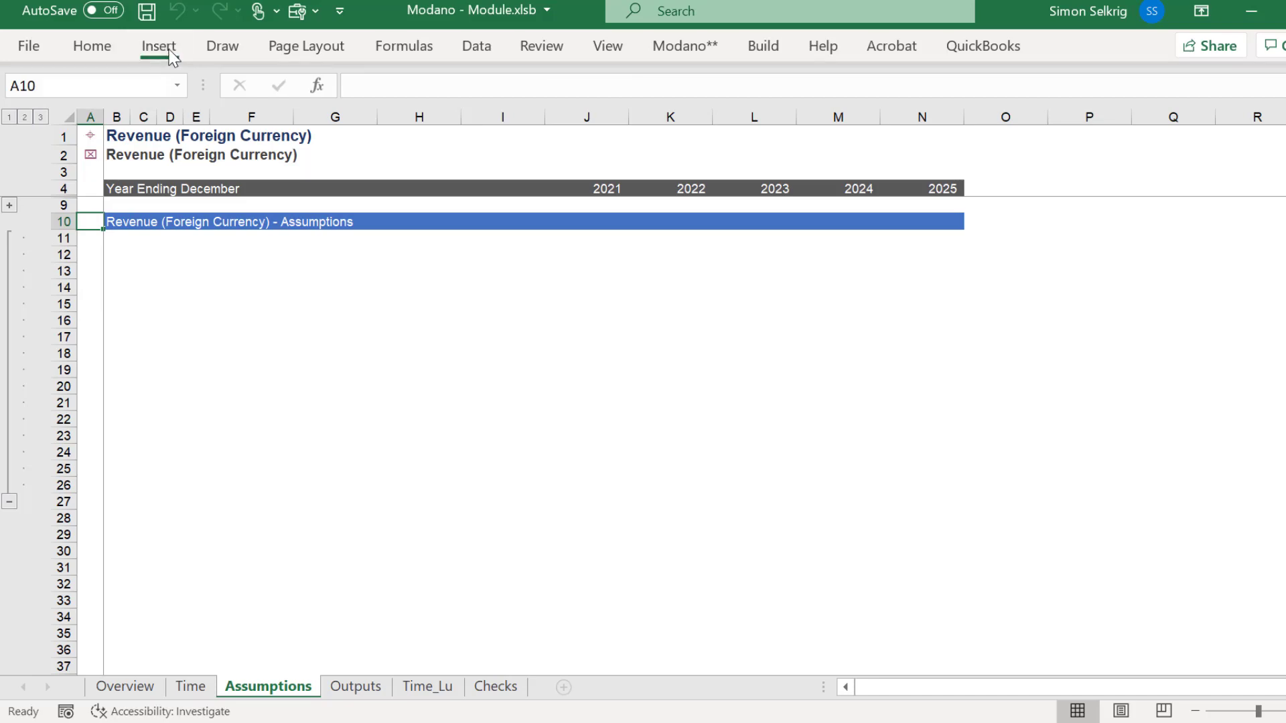
{"action": "left_click", "coordinate": [1070, 137]}
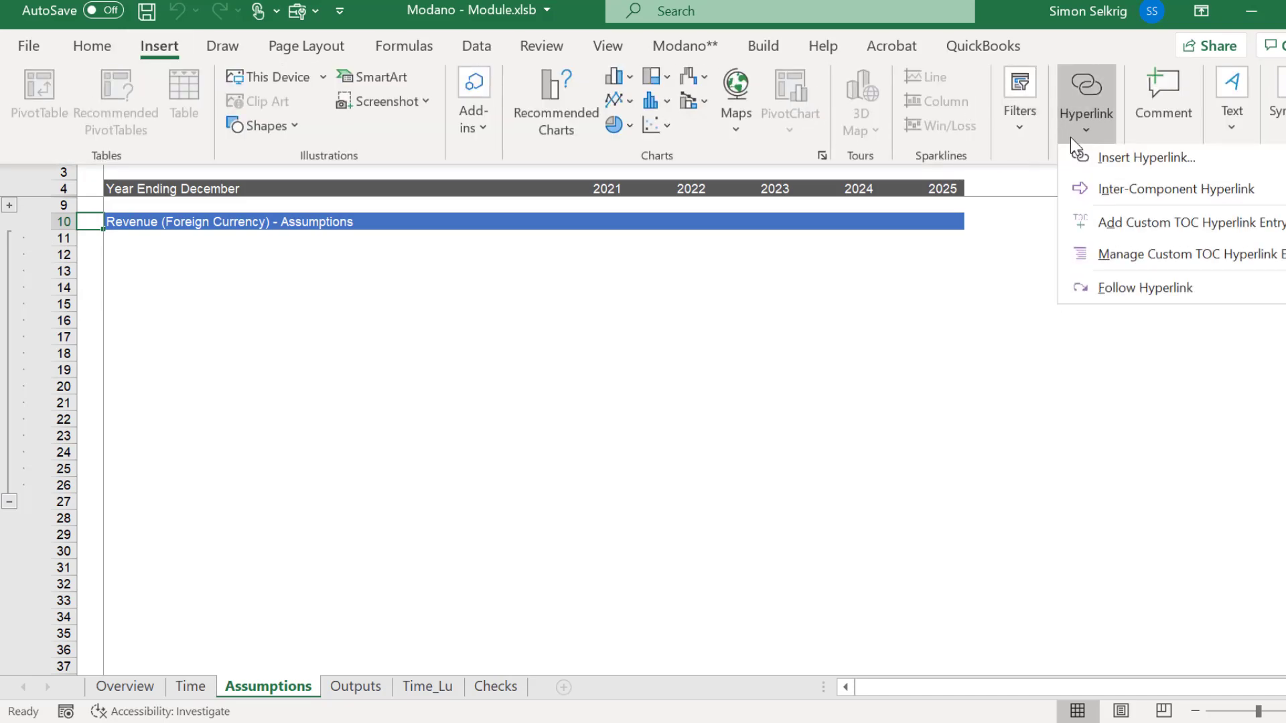
{"action": "left_click", "coordinate": [1111, 201]}
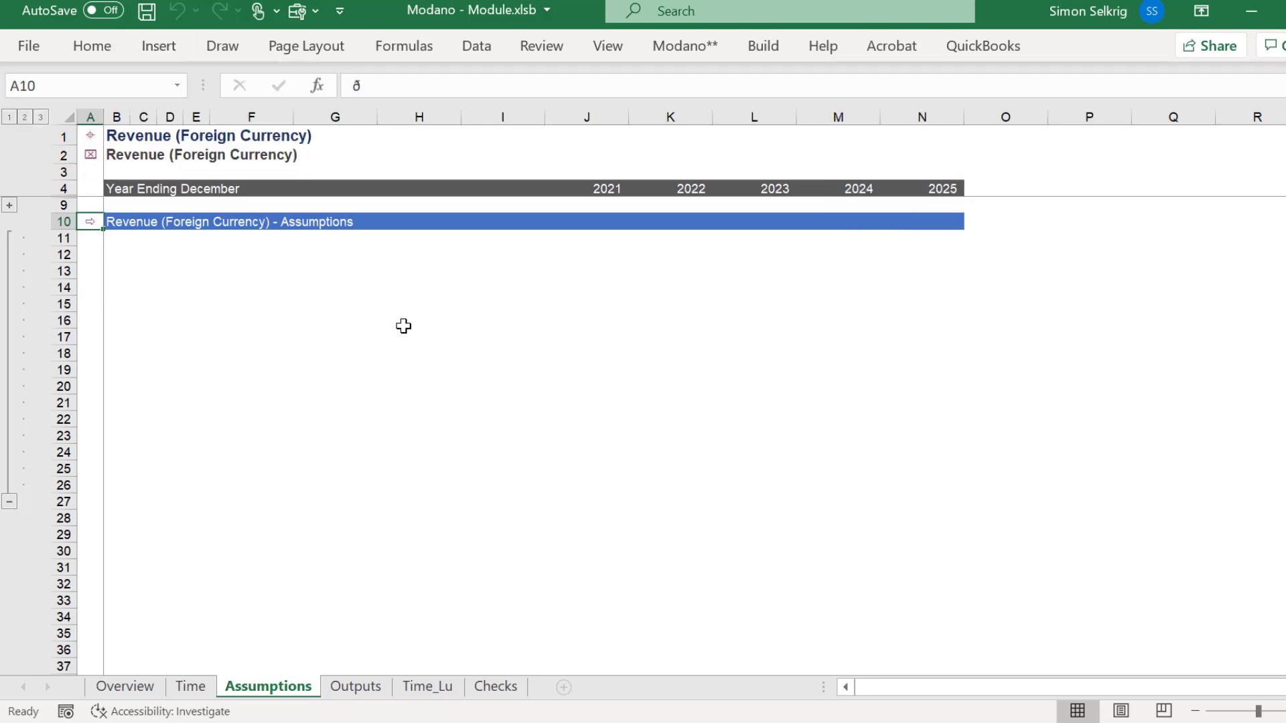
{"action": "left_click", "coordinate": [91, 221]}
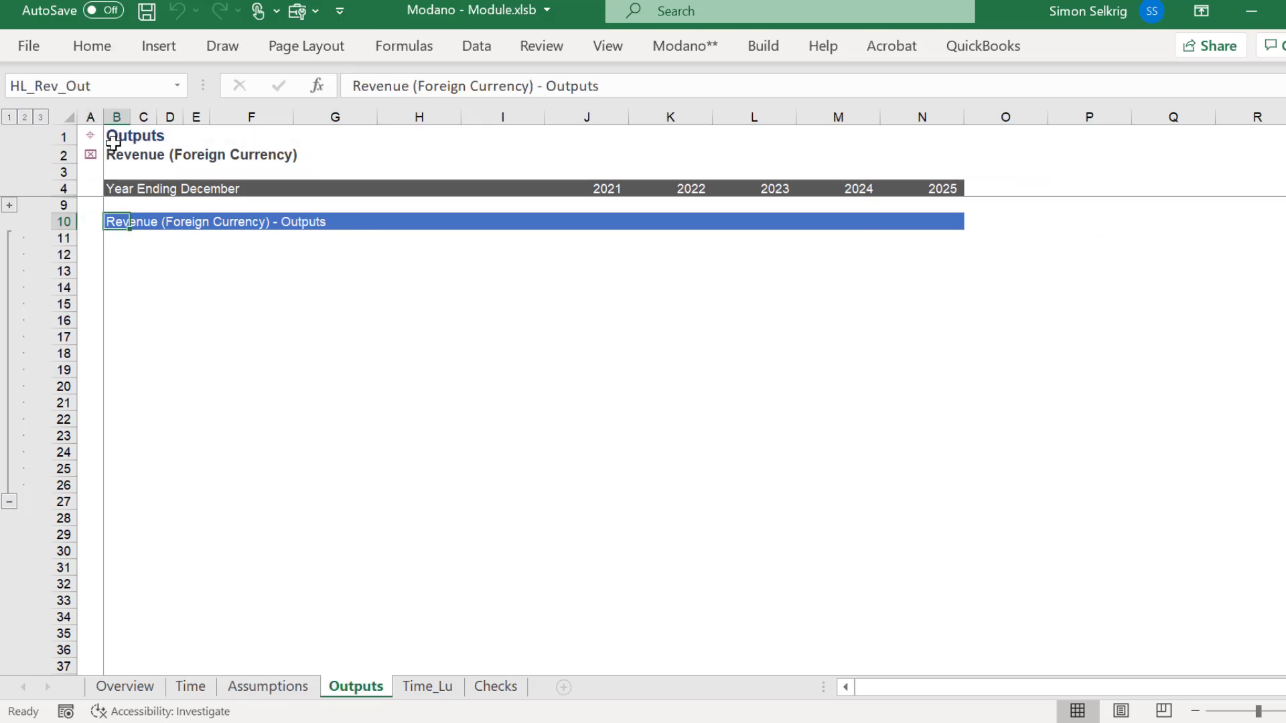
Title the Outputs sheet "Revenue (Foreign Currency)" in cell B1.
{"action": "left_click", "coordinate": [107, 135]}
{"action": "key", "text": "F2"}
{"action": "key", "text": "Return"}
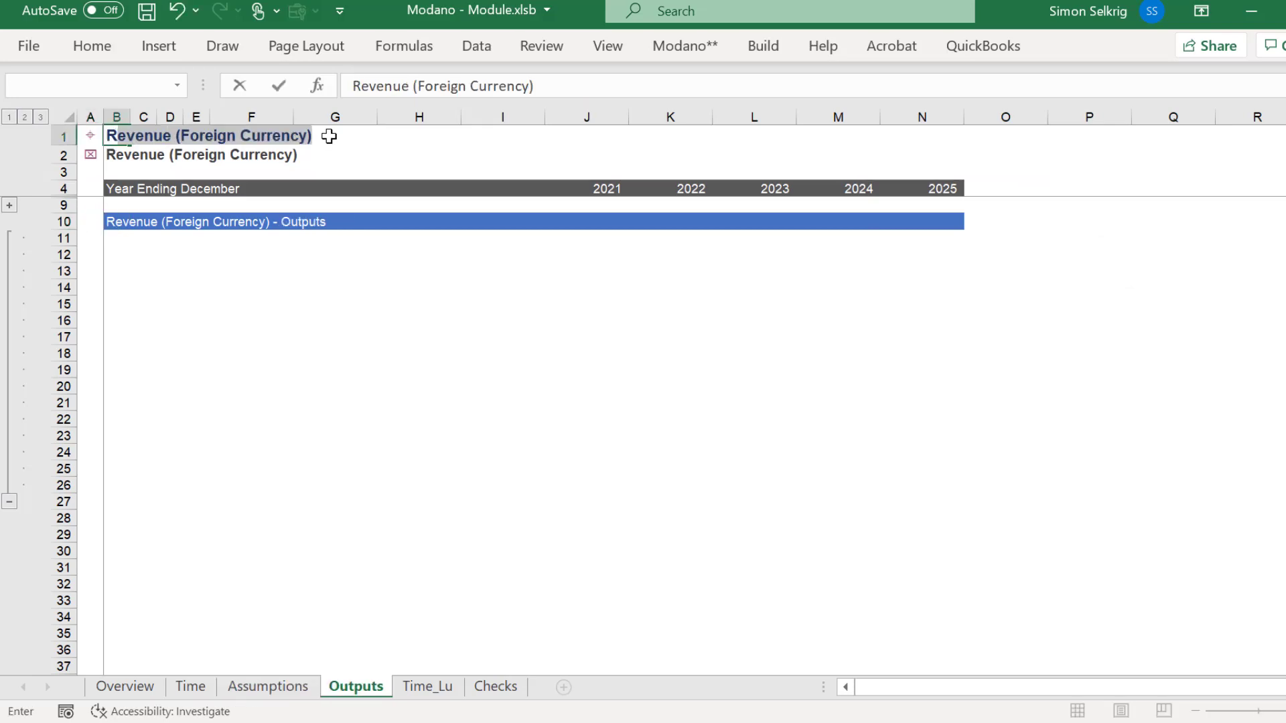
Insert an inter-component hyperlink in cell A10 of the Outputs sheet and follow it back to the assumptions component.
{"action": "left_click", "coordinate": [95, 219]}
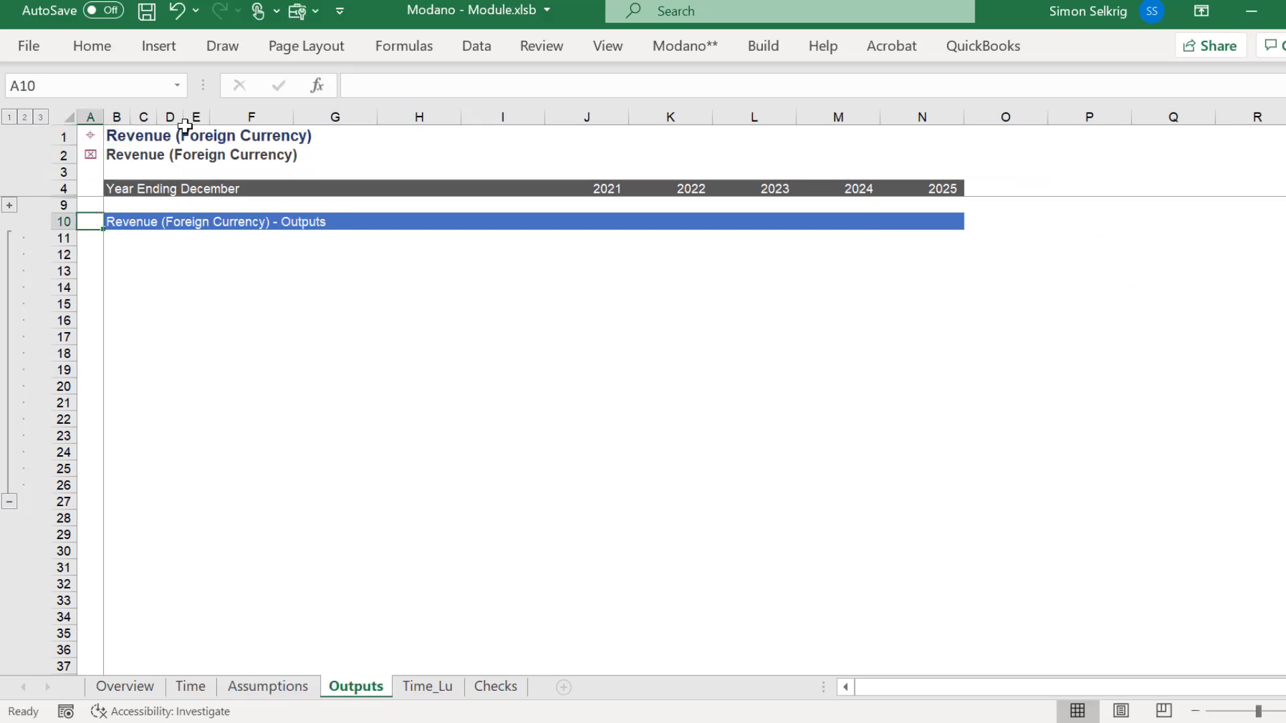
{"action": "left_click", "coordinate": [155, 46]}
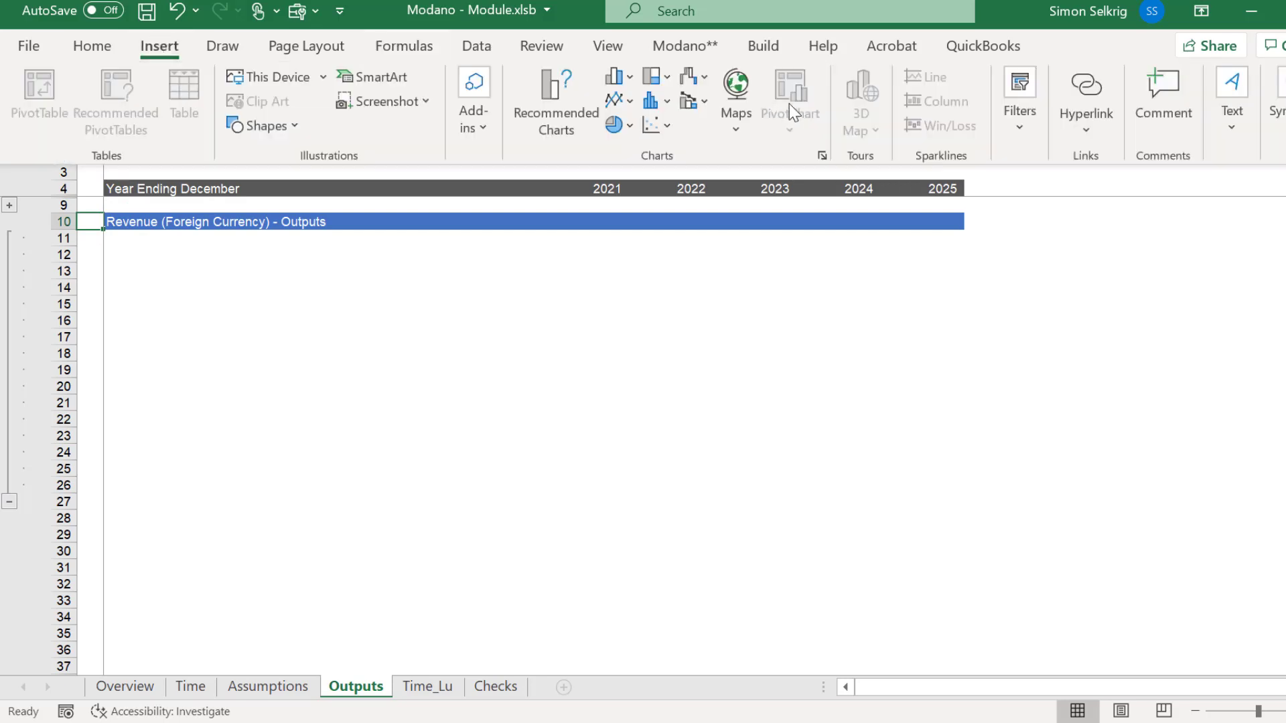
{"action": "left_click", "coordinate": [1083, 126]}
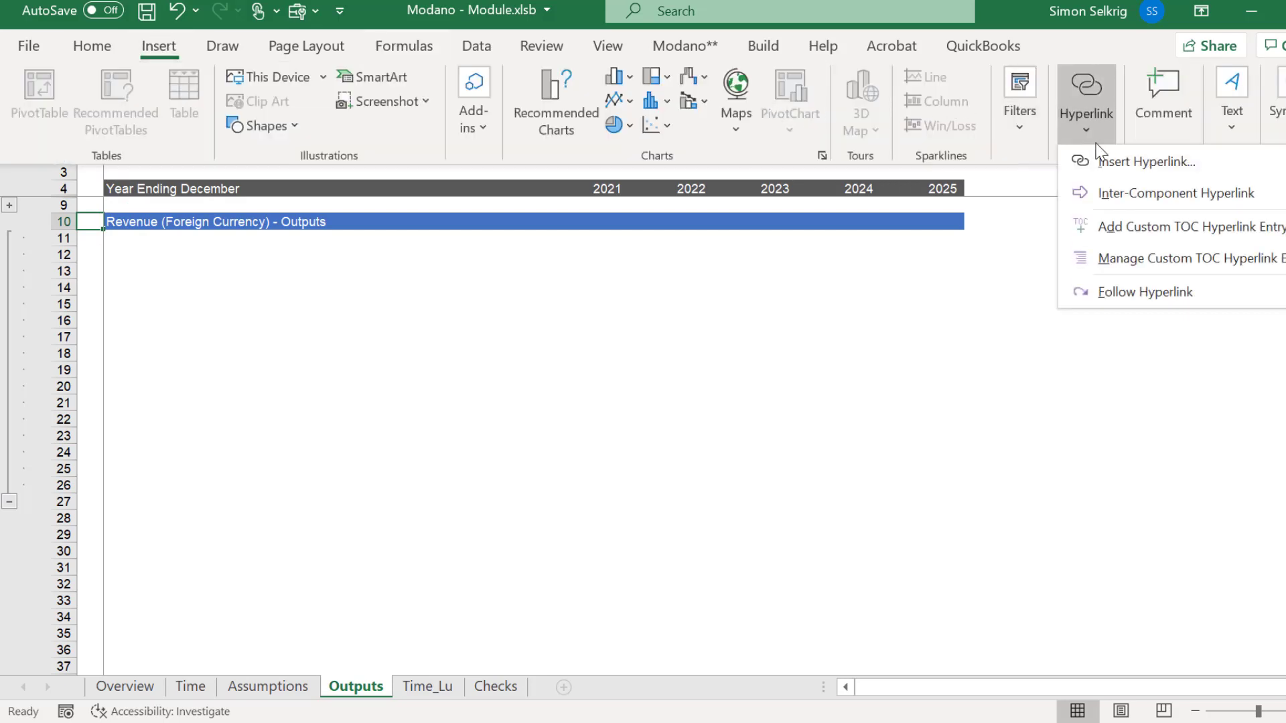
{"action": "left_click", "coordinate": [1093, 188]}
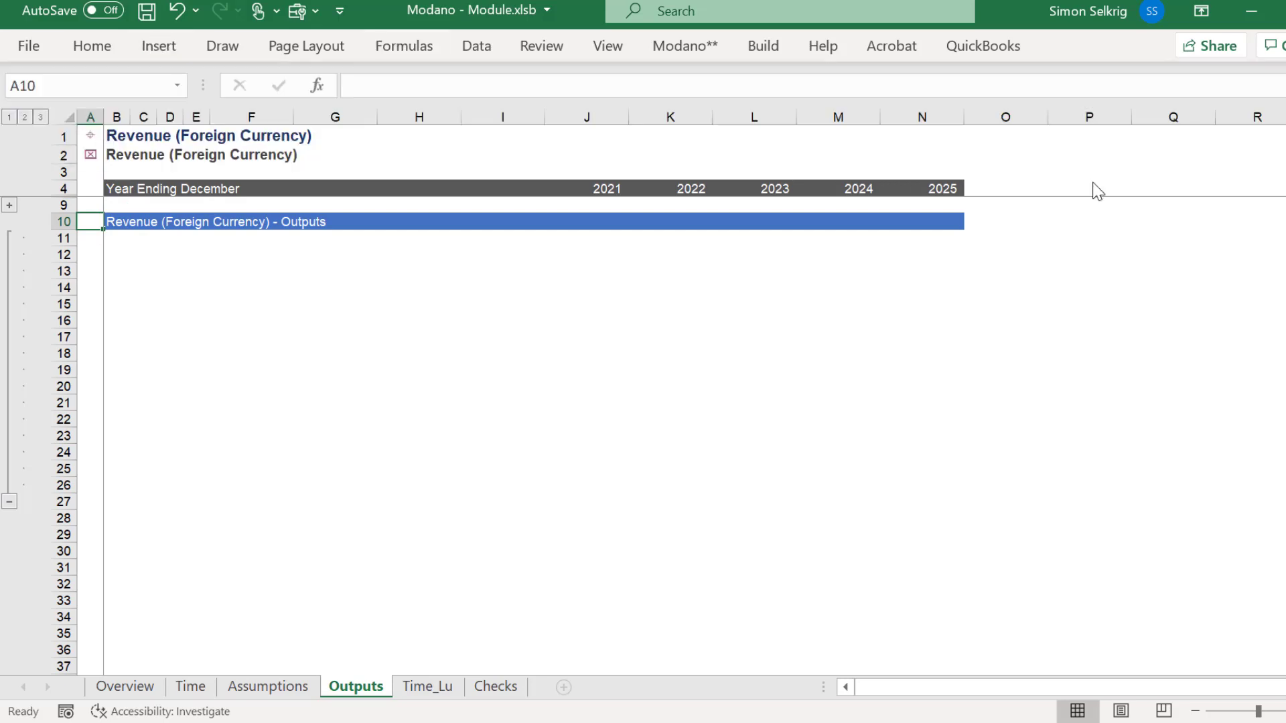
{"action": "left_click", "coordinate": [92, 223]}
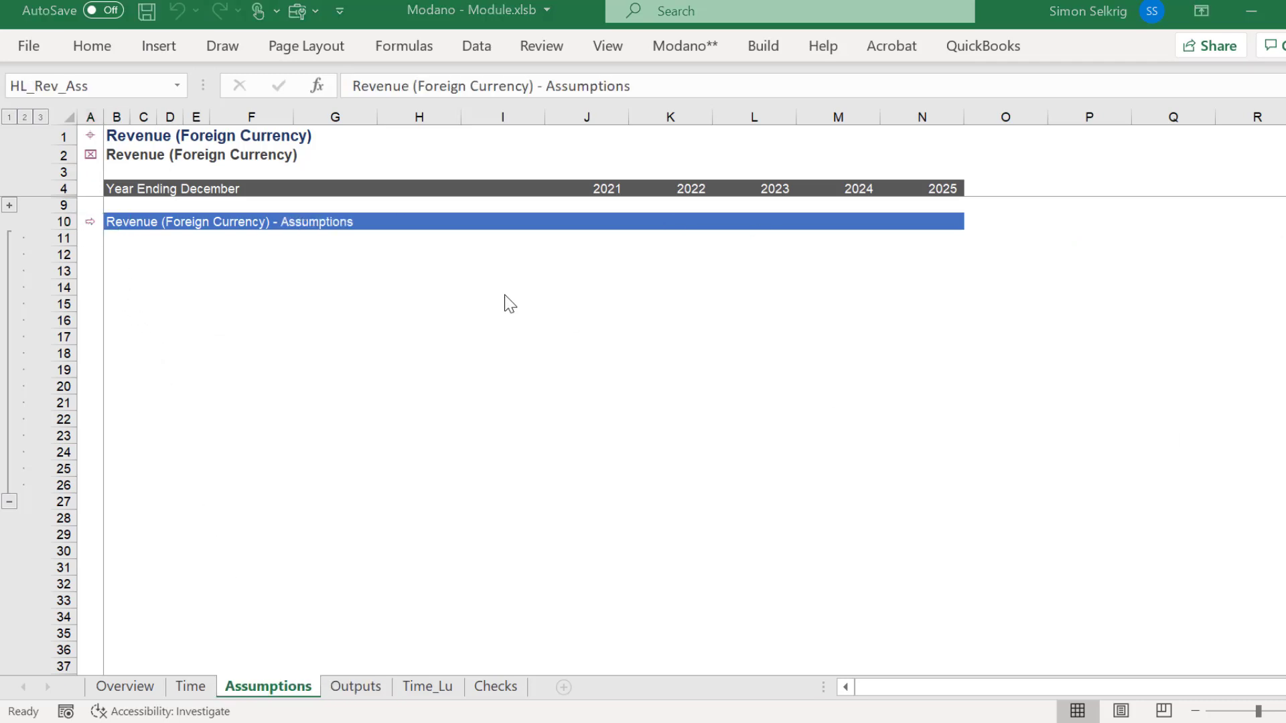
Insert a category block above row 12 with a new user-defined categories group named "Revenue", 3 categories and a total row.
{"action": "left_click", "coordinate": [118, 257]}
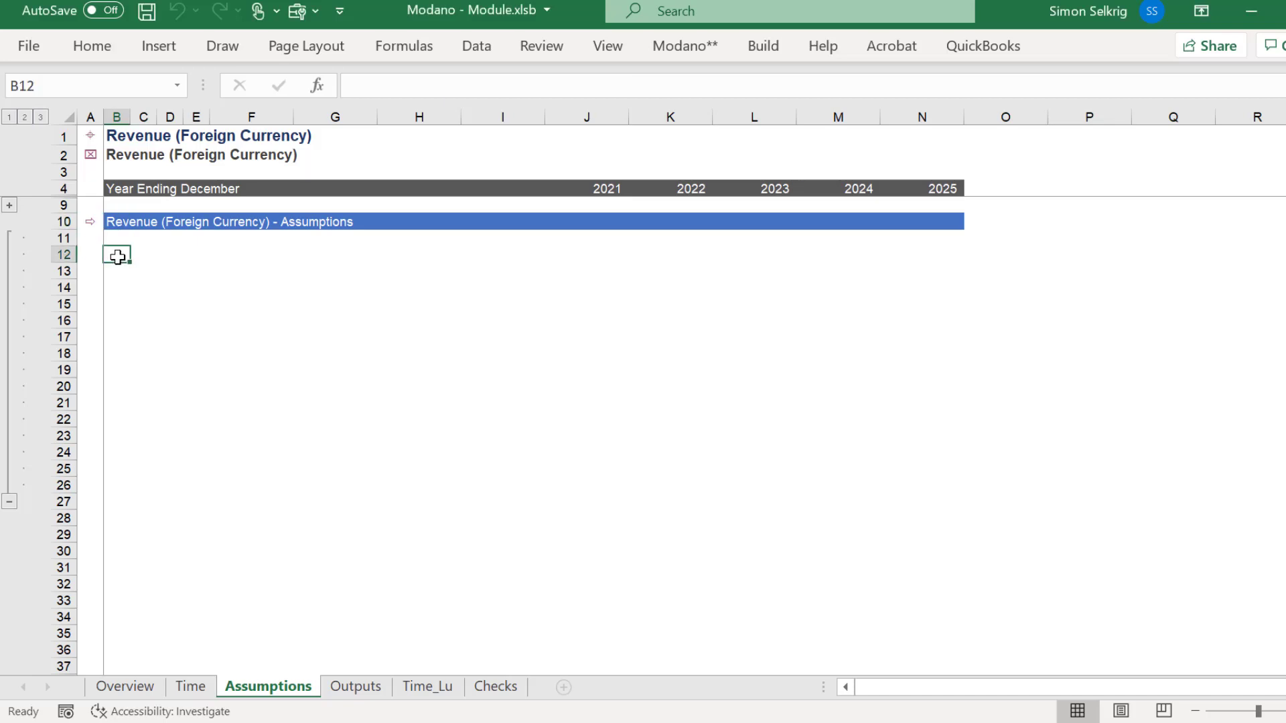
{"action": "left_click", "coordinate": [763, 45]}
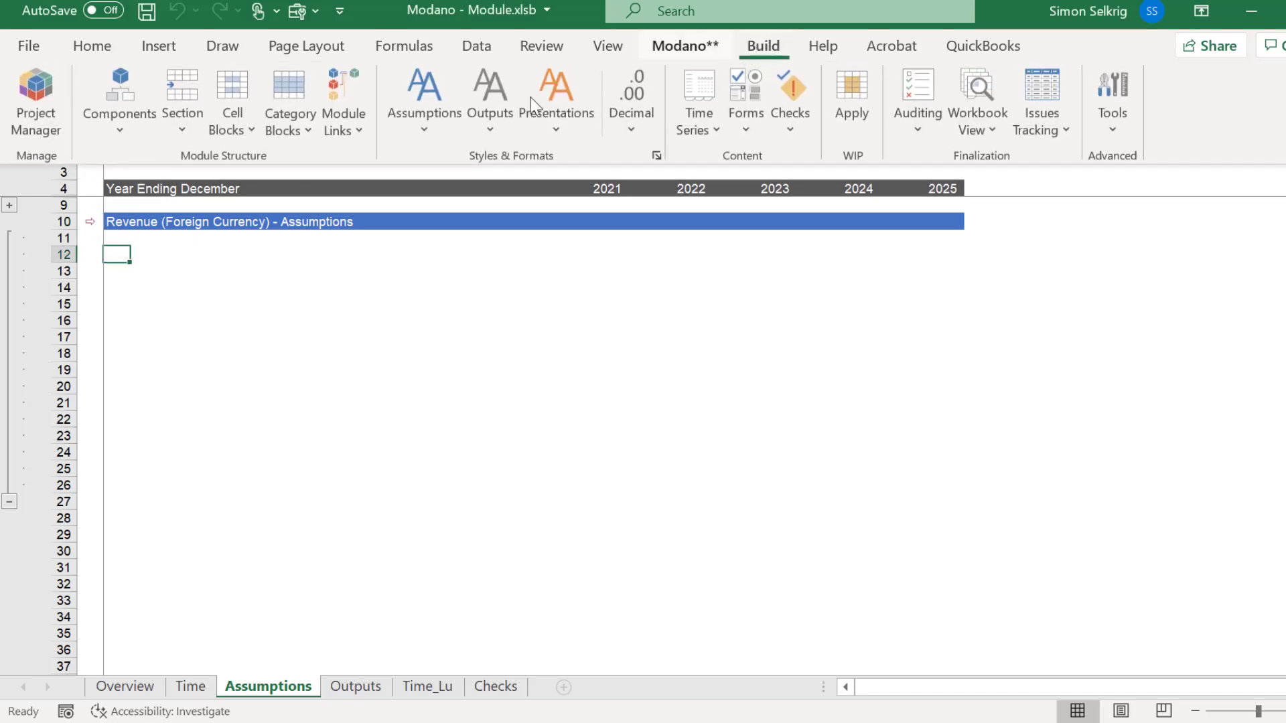
{"action": "left_click", "coordinate": [303, 127]}
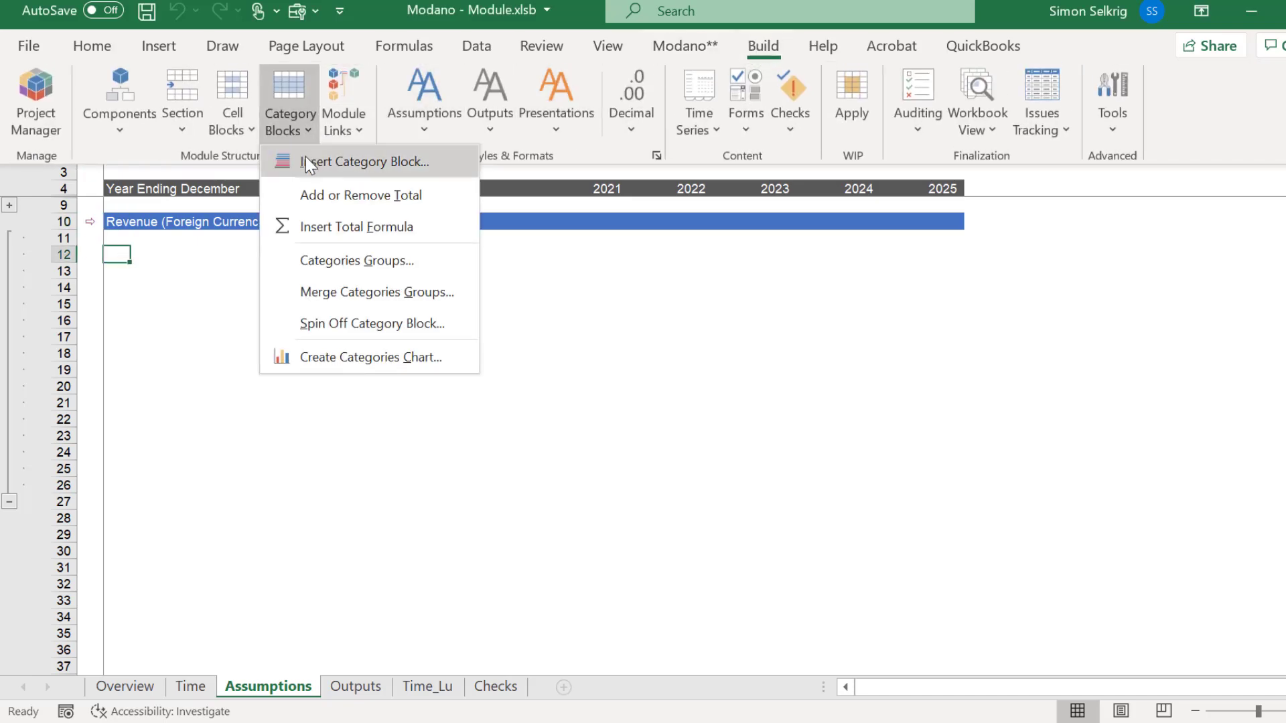
{"action": "left_click", "coordinate": [305, 156]}
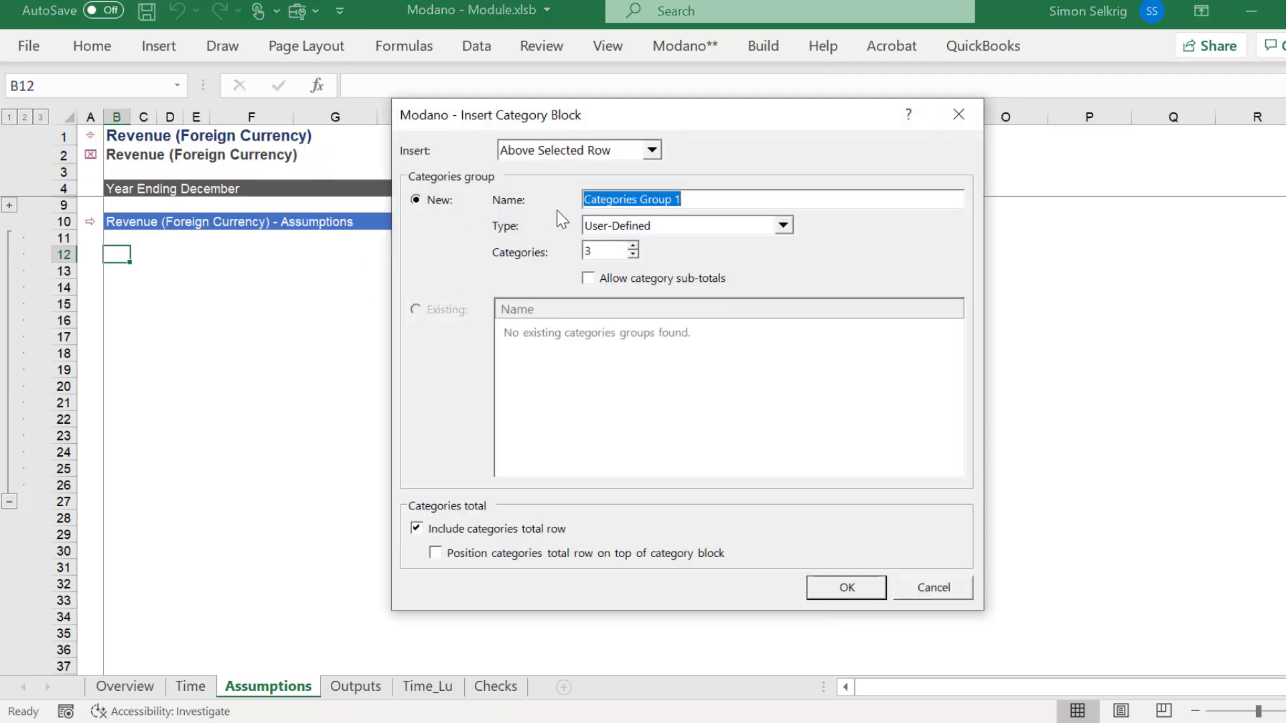
{"action": "type", "text": "Revenue"}
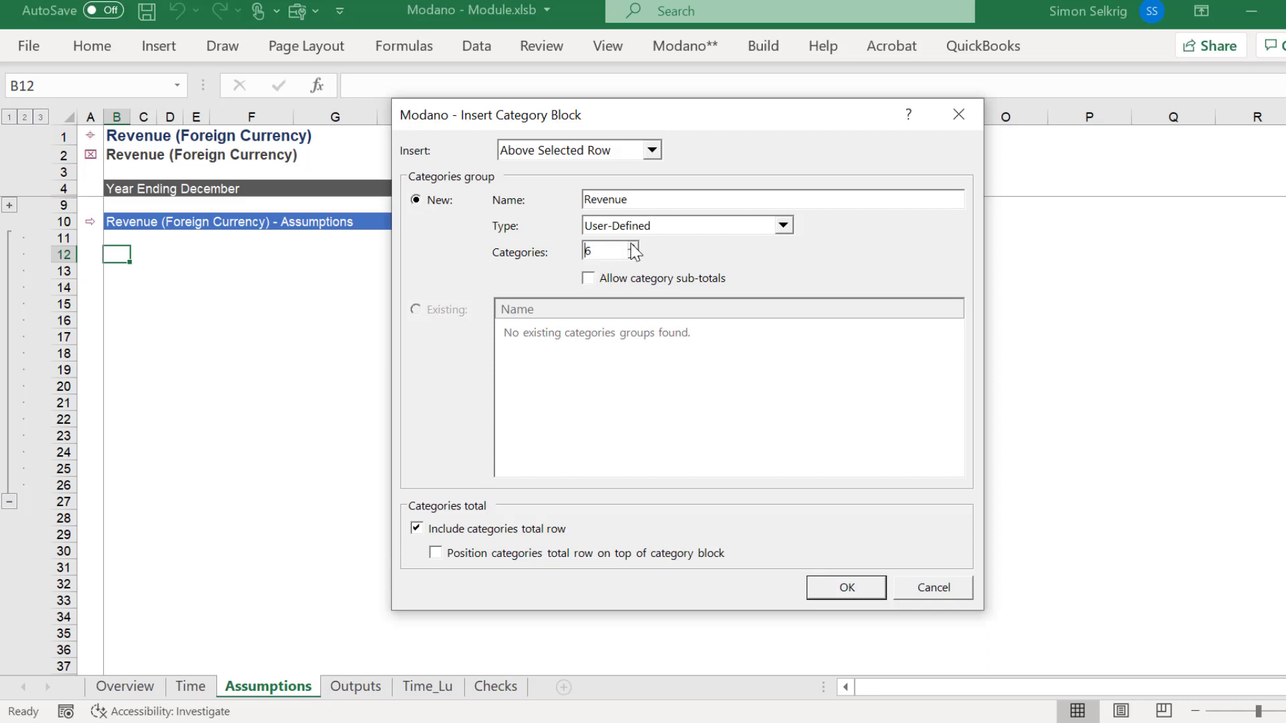
{"action": "double_click", "coordinate": [633, 255]}
{"action": "left_click", "coordinate": [811, 597]}
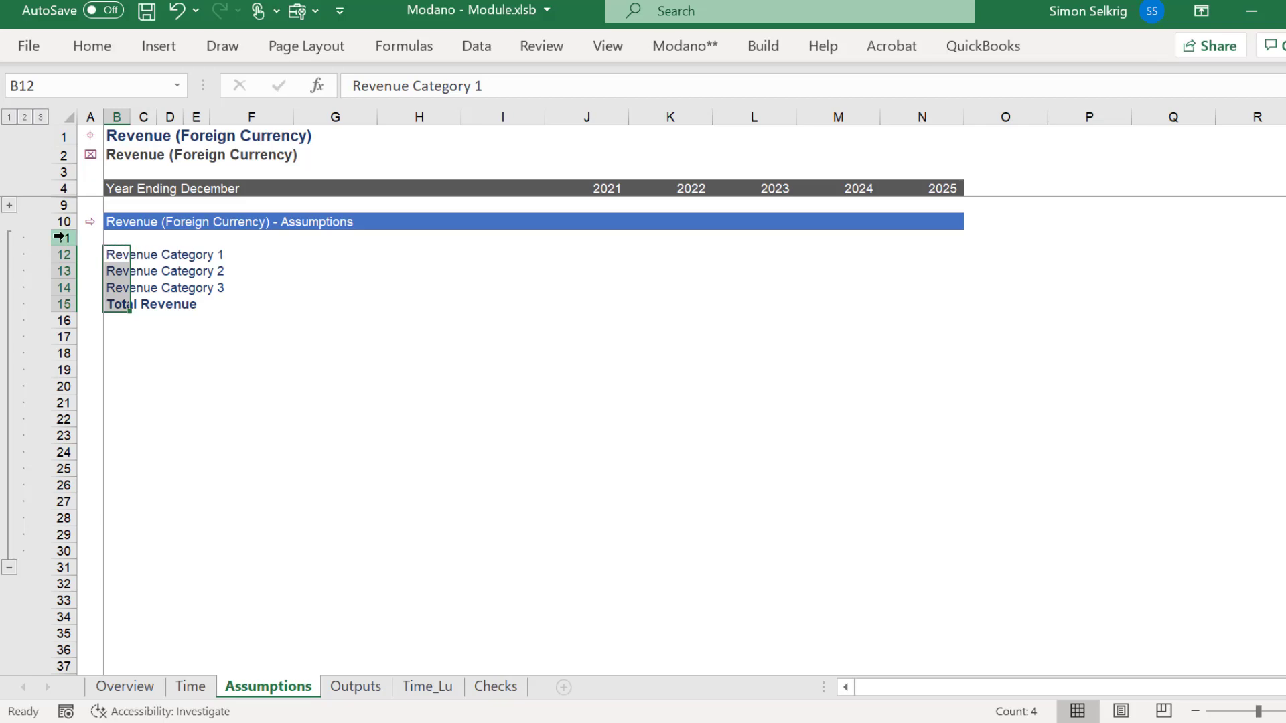
Insert four blank rows above the Revenue category block, starting at row 11 of the Assumptions sheet.
{"action": "left_click_drag", "start_coordinate": [61, 237], "coordinate": [60, 286]}
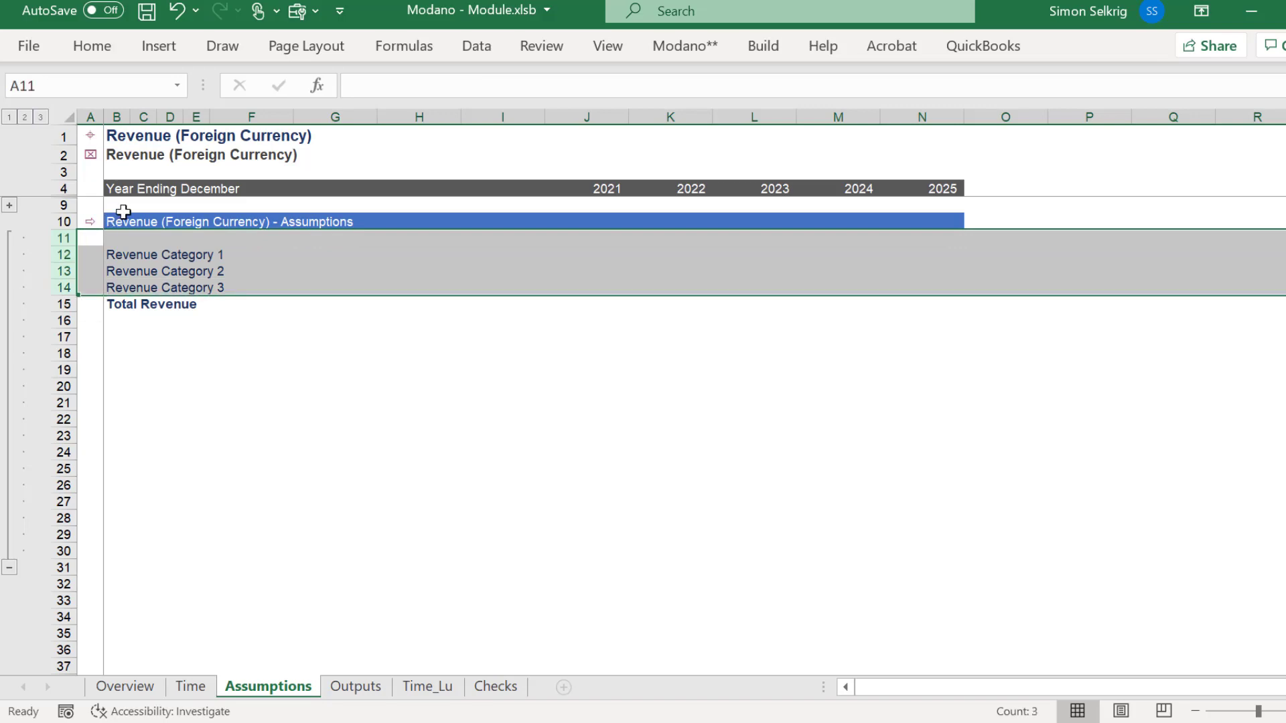
{"action": "right_click", "coordinate": [136, 267]}
{"action": "left_click", "coordinate": [162, 385]}
Enter the label "Foreign Currency" in B12 and "Exchange Rate" in B13, and make the Foreign Currency label bold.
{"action": "left_click", "coordinate": [115, 253]}
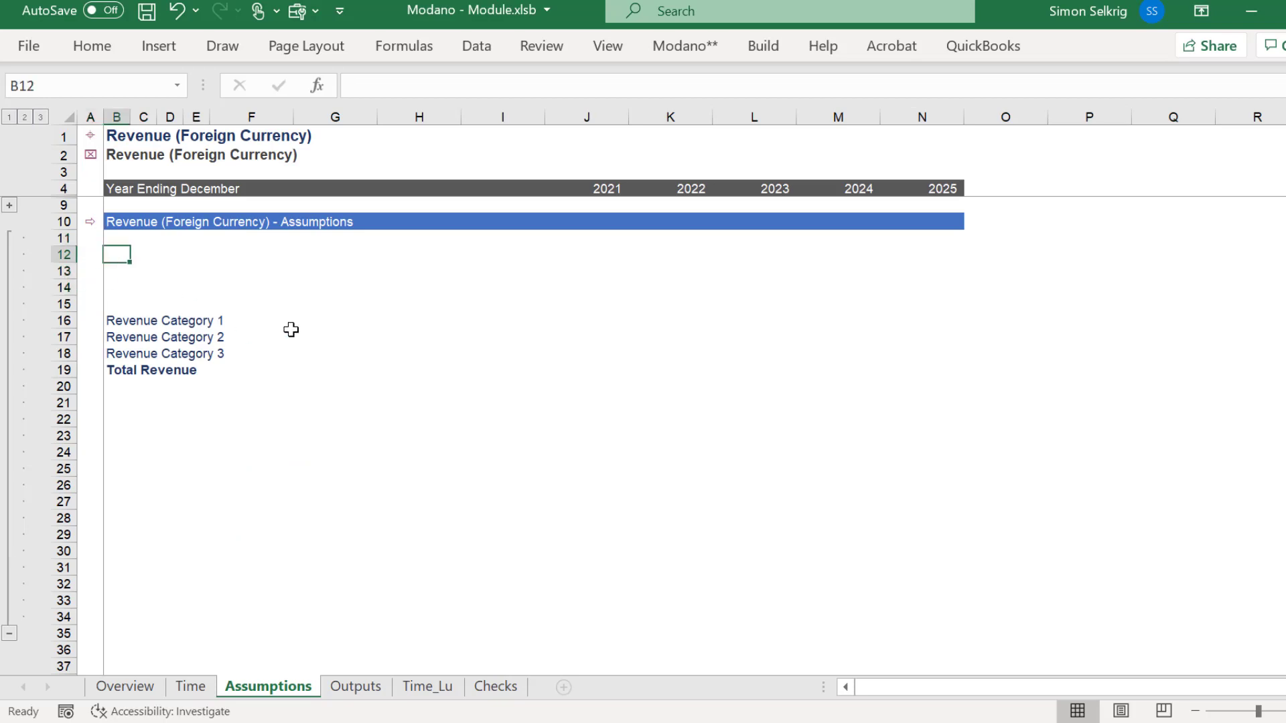
{"action": "type", "text": "For"}
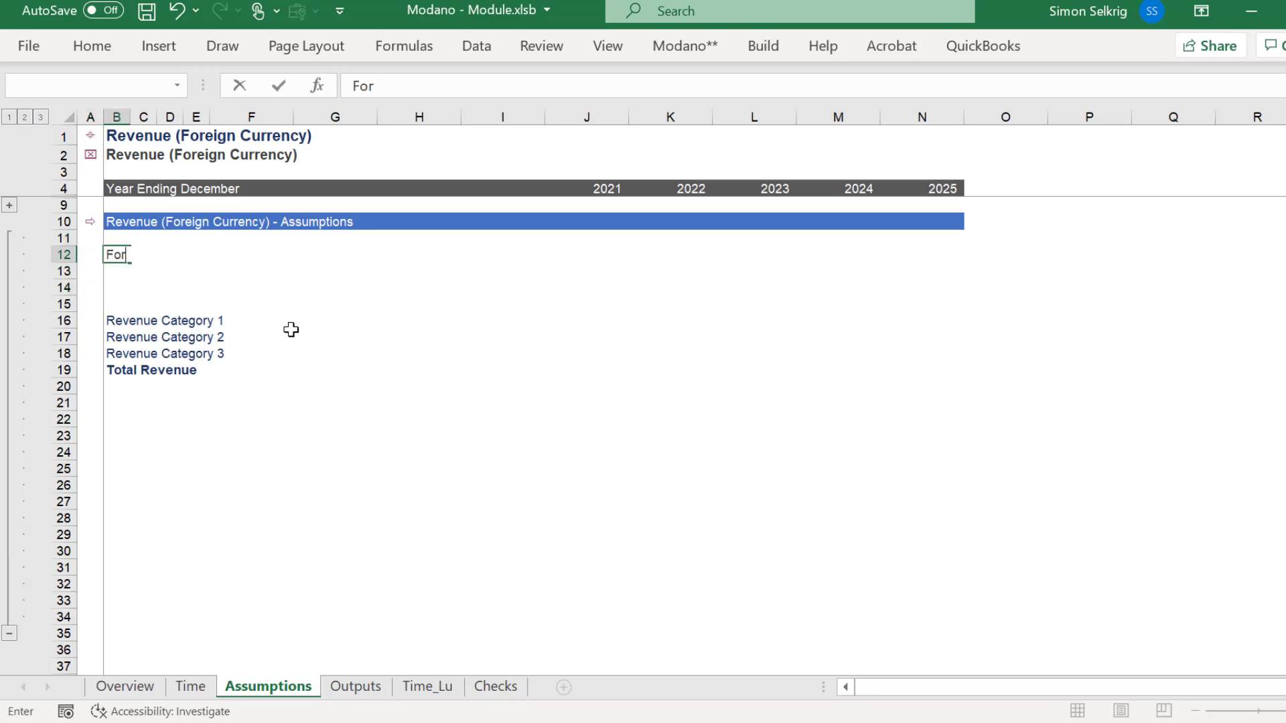
{"action": "type", "text": "eign Currency"}
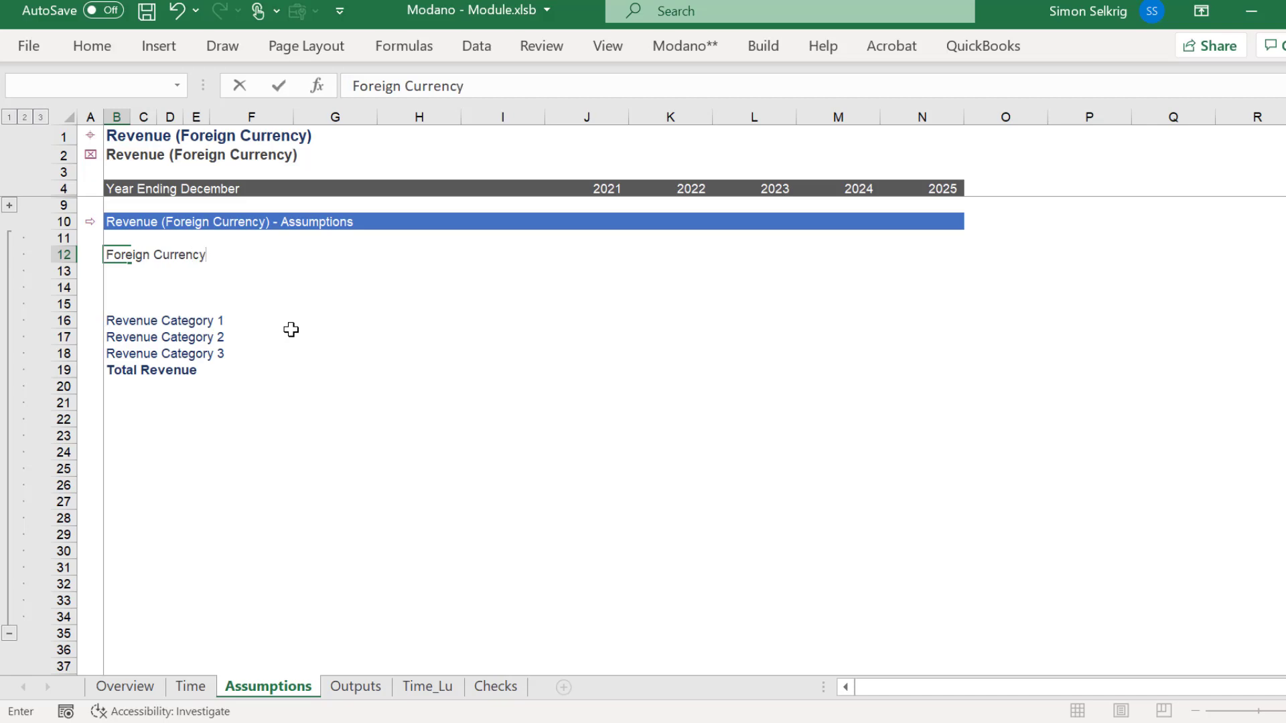
{"action": "key", "text": "Return"}
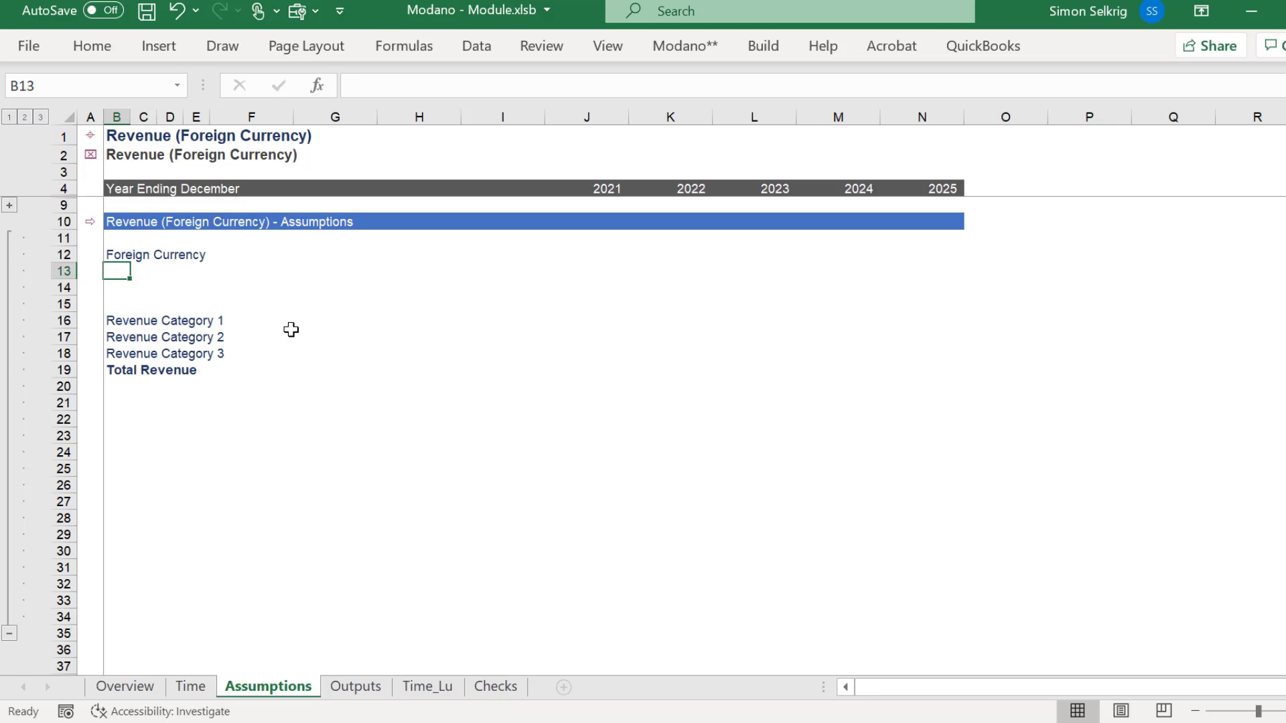
{"action": "type", "text": "E"}
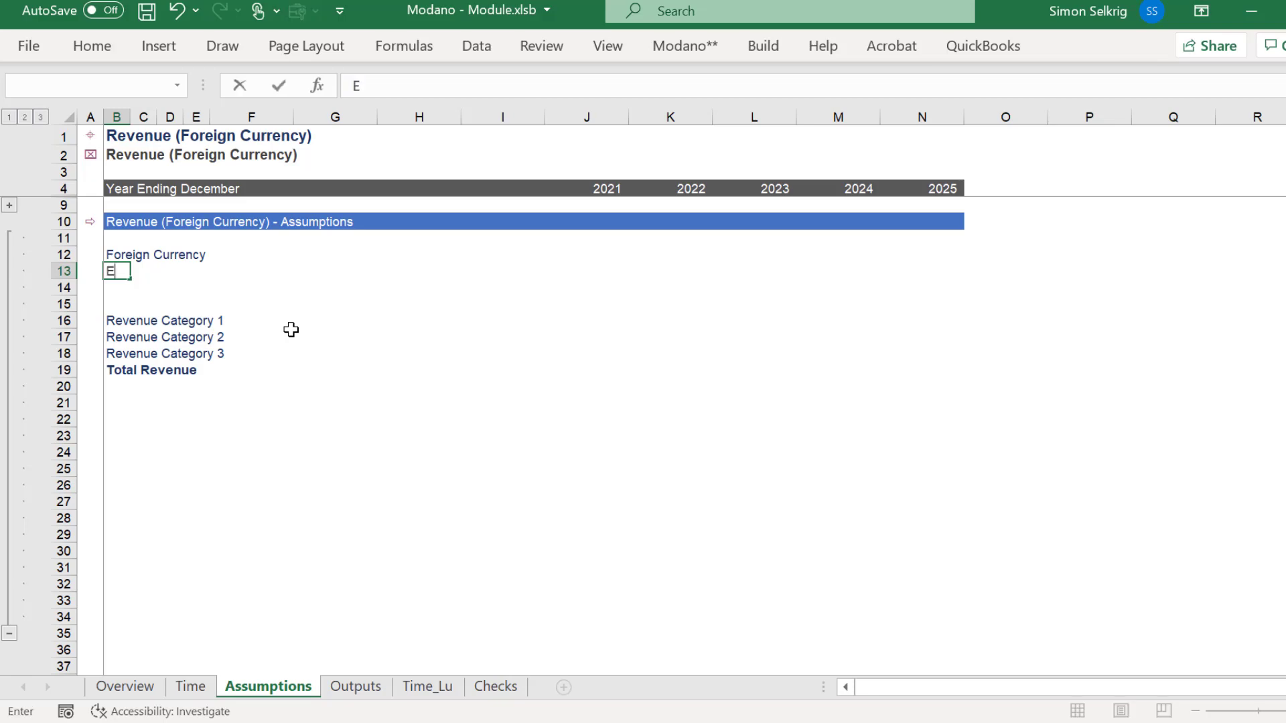
{"action": "type", "text": "xchange Rate"}
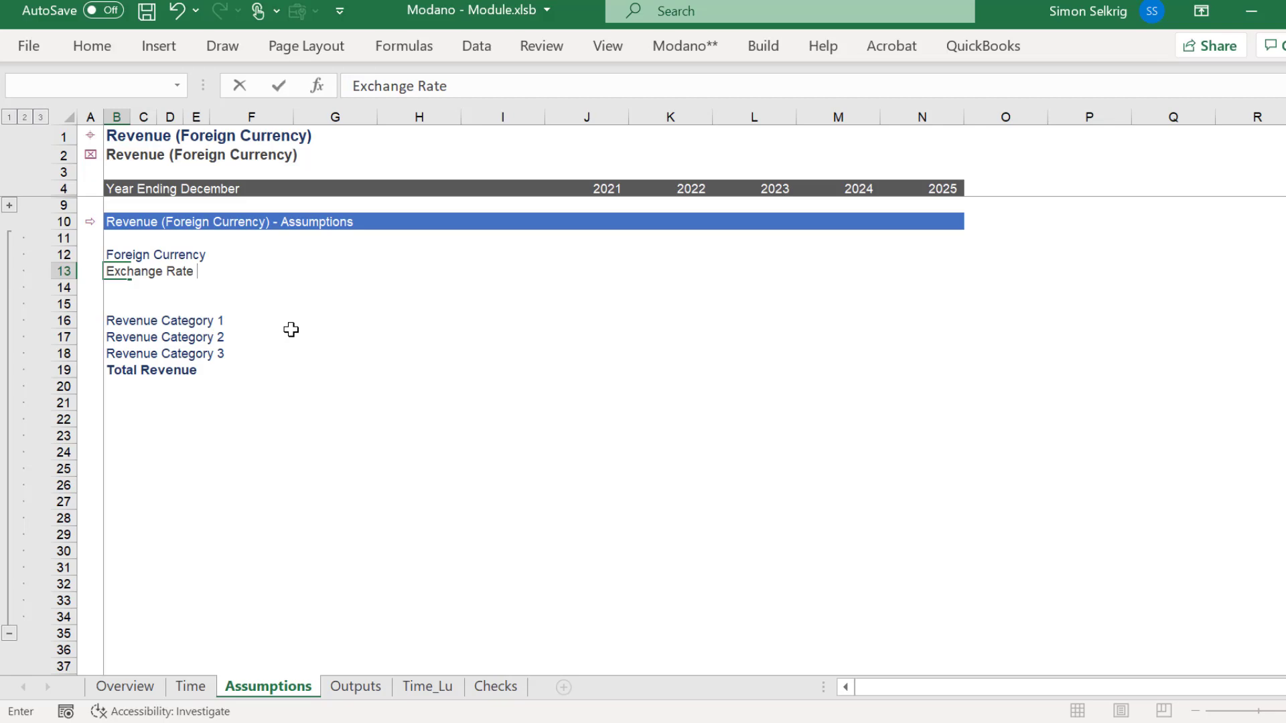
{"action": "key", "text": "Return"}
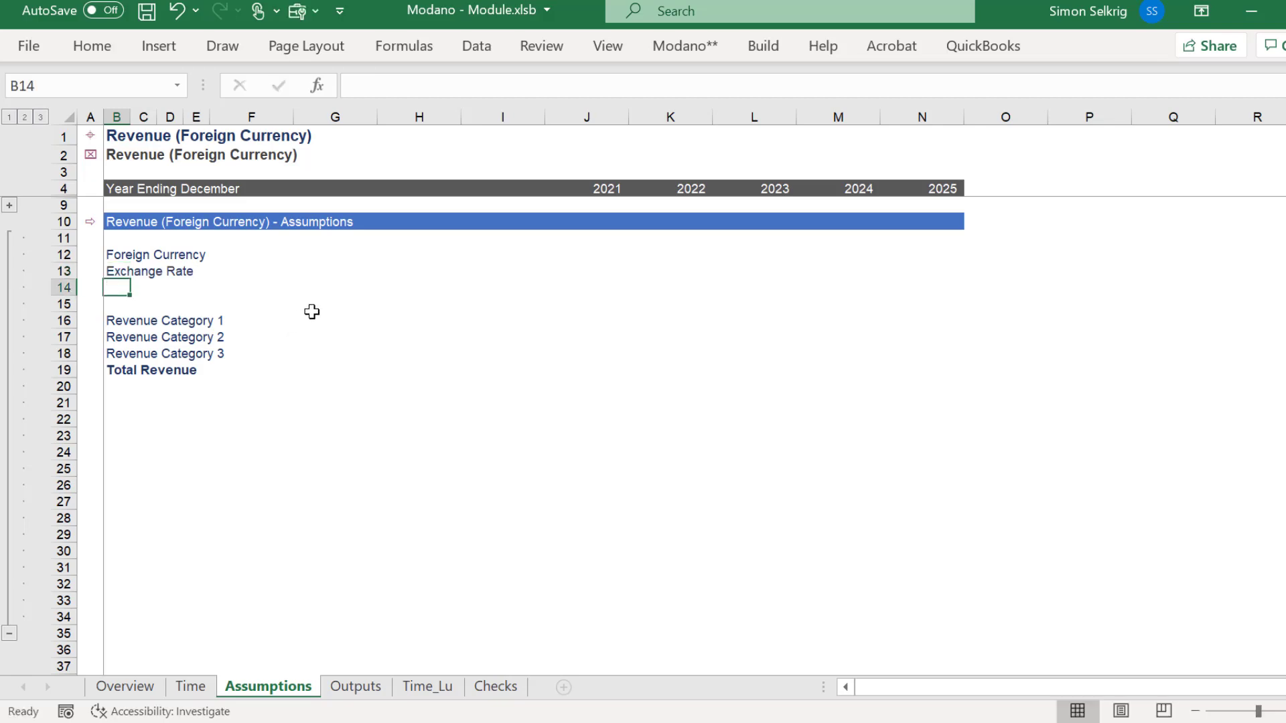
{"action": "key", "text": "Up"}
{"action": "key", "text": "Up"}
{"action": "key", "text": "ctrl+b"}
Format cell H12, beside the Foreign Currency label, with the assumption input style.
{"action": "key", "text": "Right"}
{"action": "key", "text": "Right"}
{"action": "key", "text": "Right"}
{"action": "key", "text": "Right"}
{"action": "key", "text": "Right"}
{"action": "key", "text": "Right"}
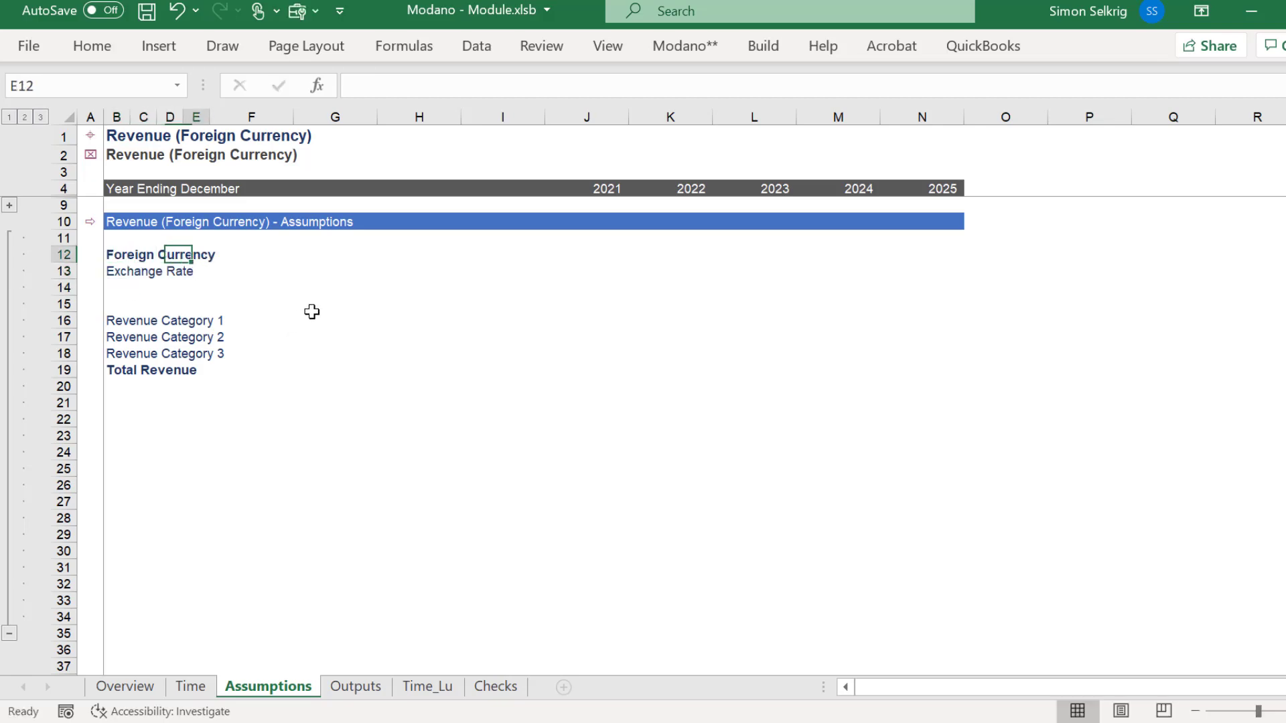
{"action": "key", "text": "alt"}
{"action": "key", "text": "b"}
{"action": "key", "text": "s"}
{"action": "key", "text": "a"}
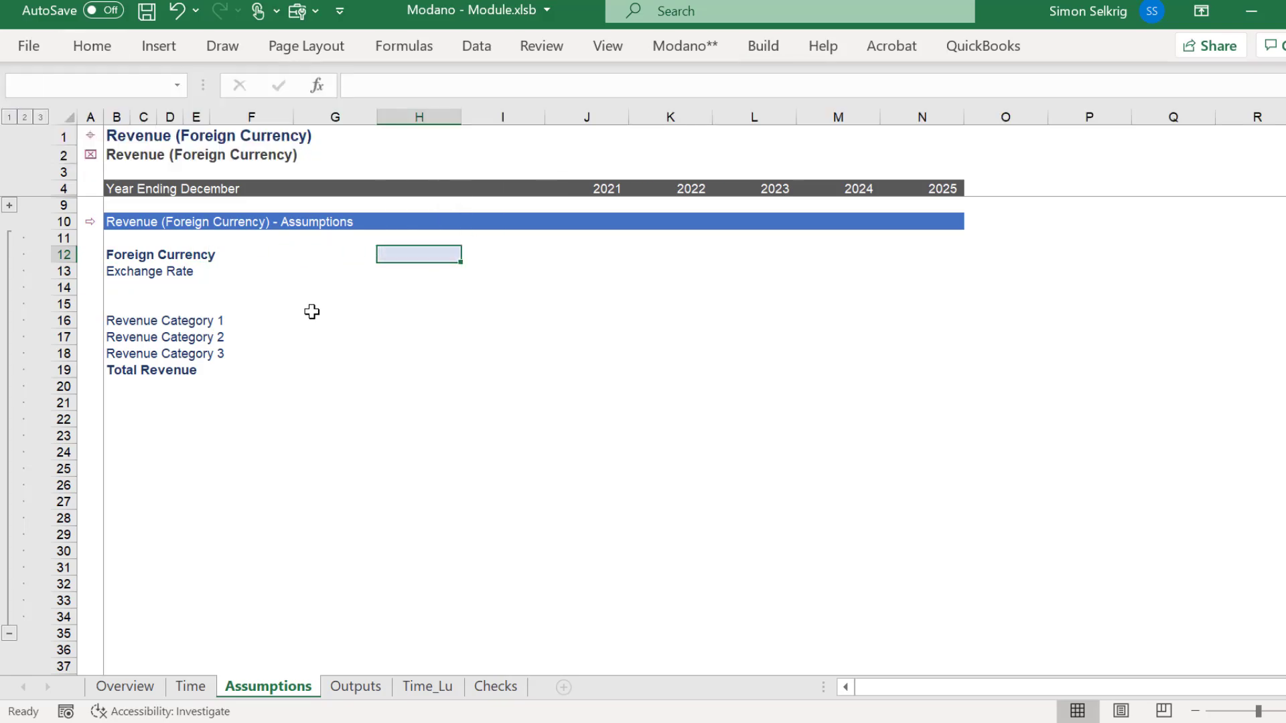
Format the Exchange Rate cells J13:N13 for 2021 to 2025 with the assumption input style.
{"action": "key", "text": "Down"}
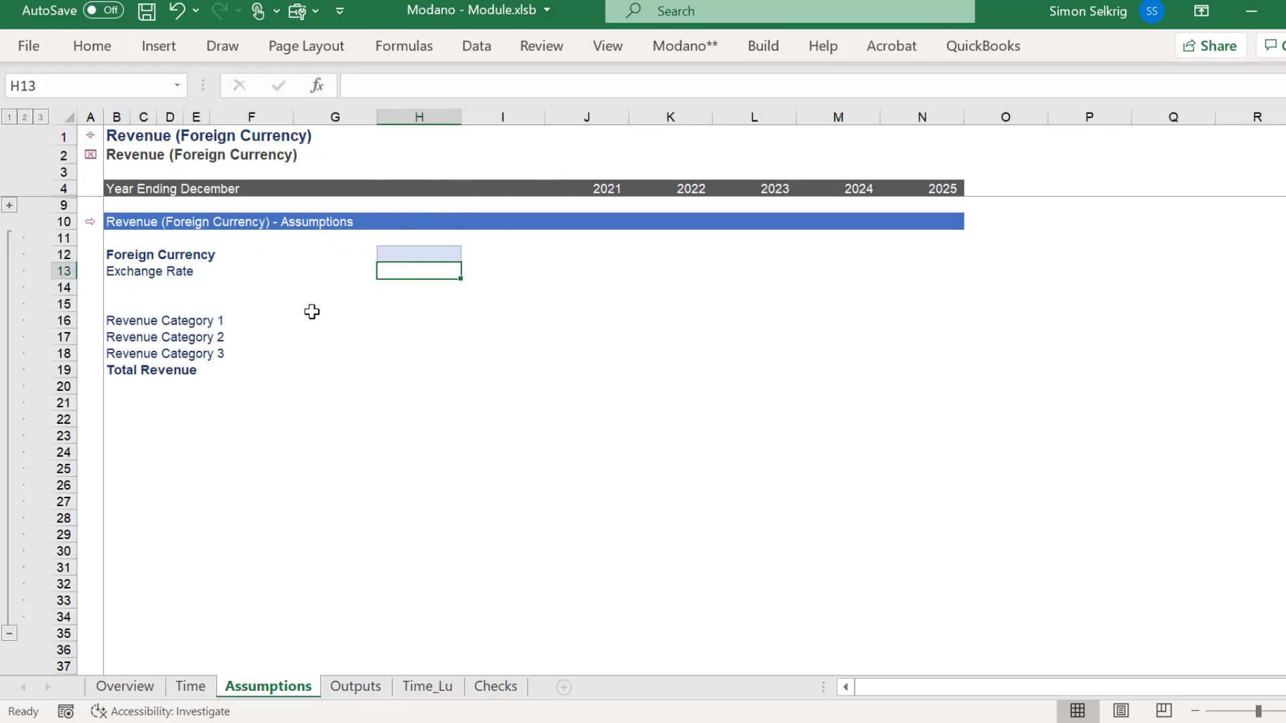
{"action": "key", "text": "Right"}
{"action": "key", "text": "Right"}
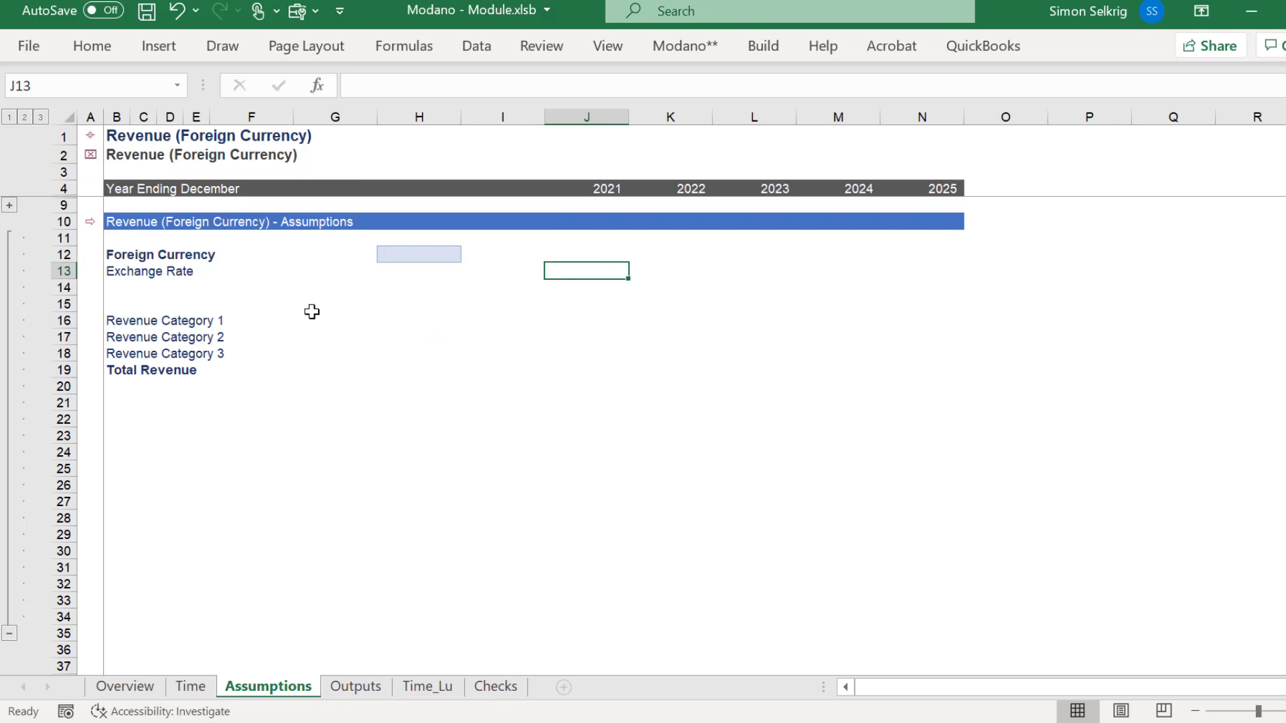
{"action": "key", "text": "shift+Right"}
{"action": "key", "text": "shift+Right"}
{"action": "key", "text": "shift+Right"}
{"action": "key", "text": "shift+Right"}
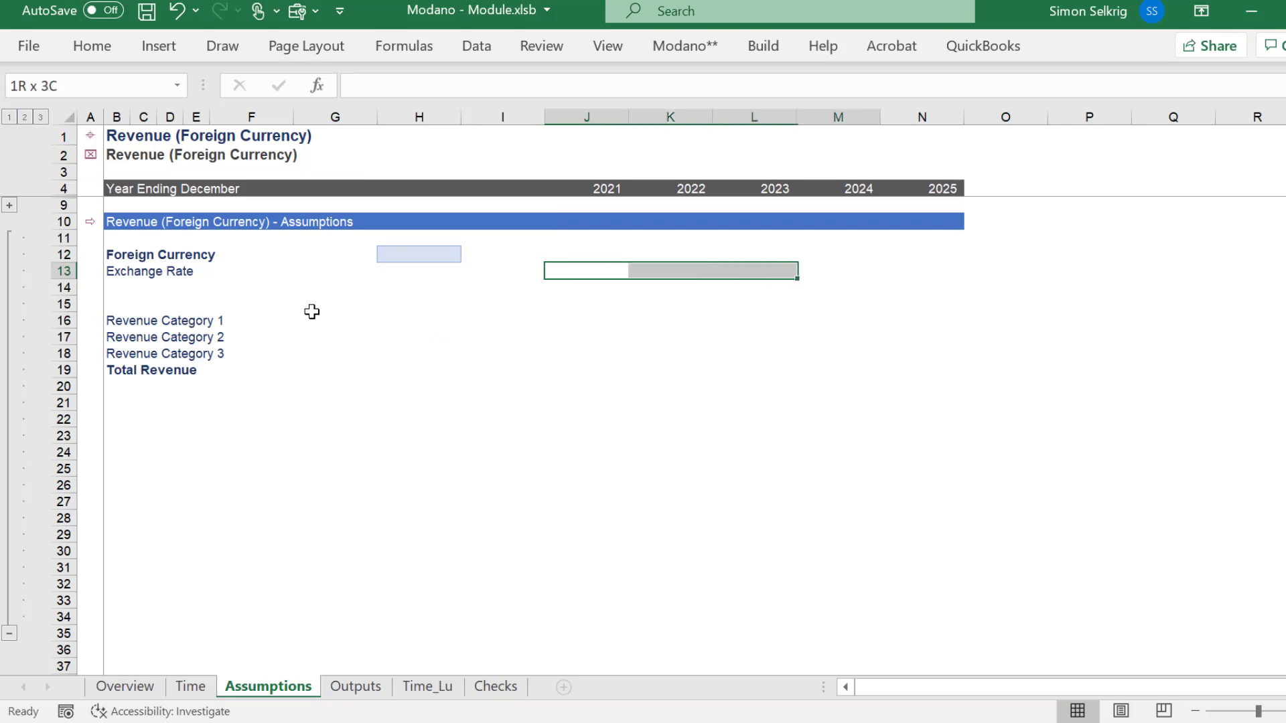
{"action": "key", "text": "alt"}
{"action": "key", "text": "b"}
{"action": "key", "text": "s"}
{"action": "key", "text": "a"}
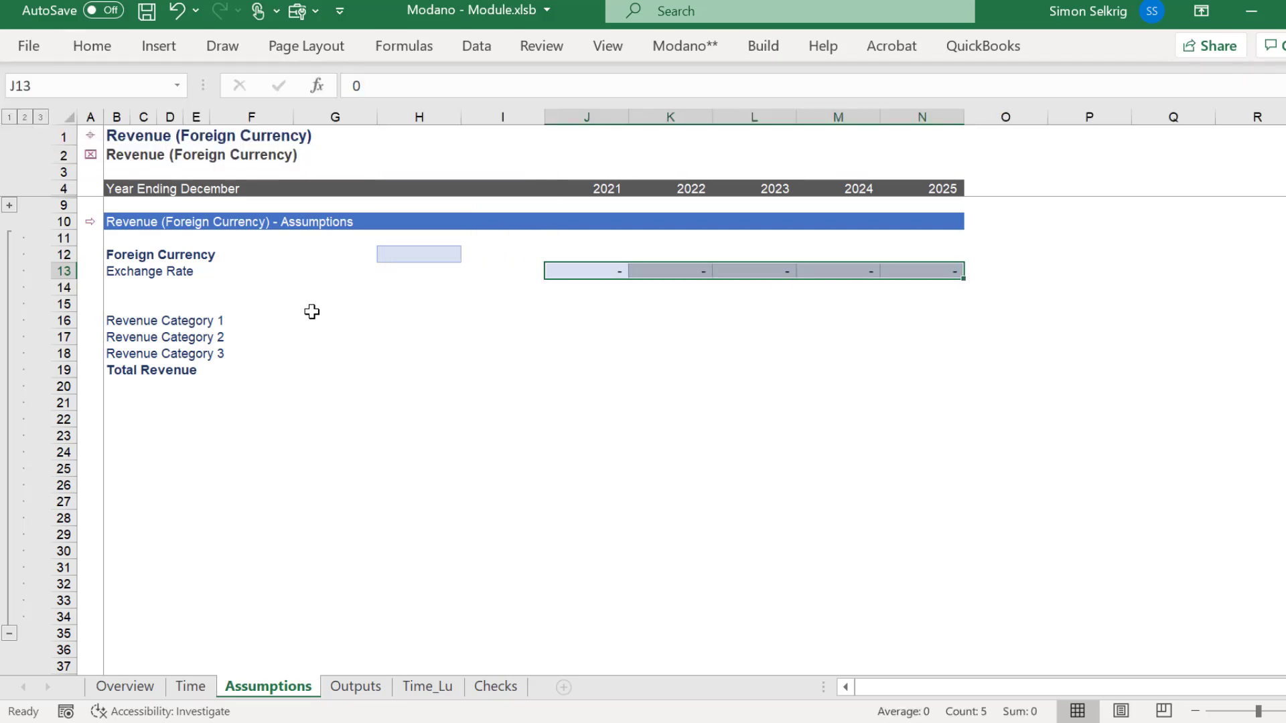
Set the Exchange Rate assumption cells J13:N13 to 4 decimal places.
{"action": "left_click", "coordinate": [741, 50]}
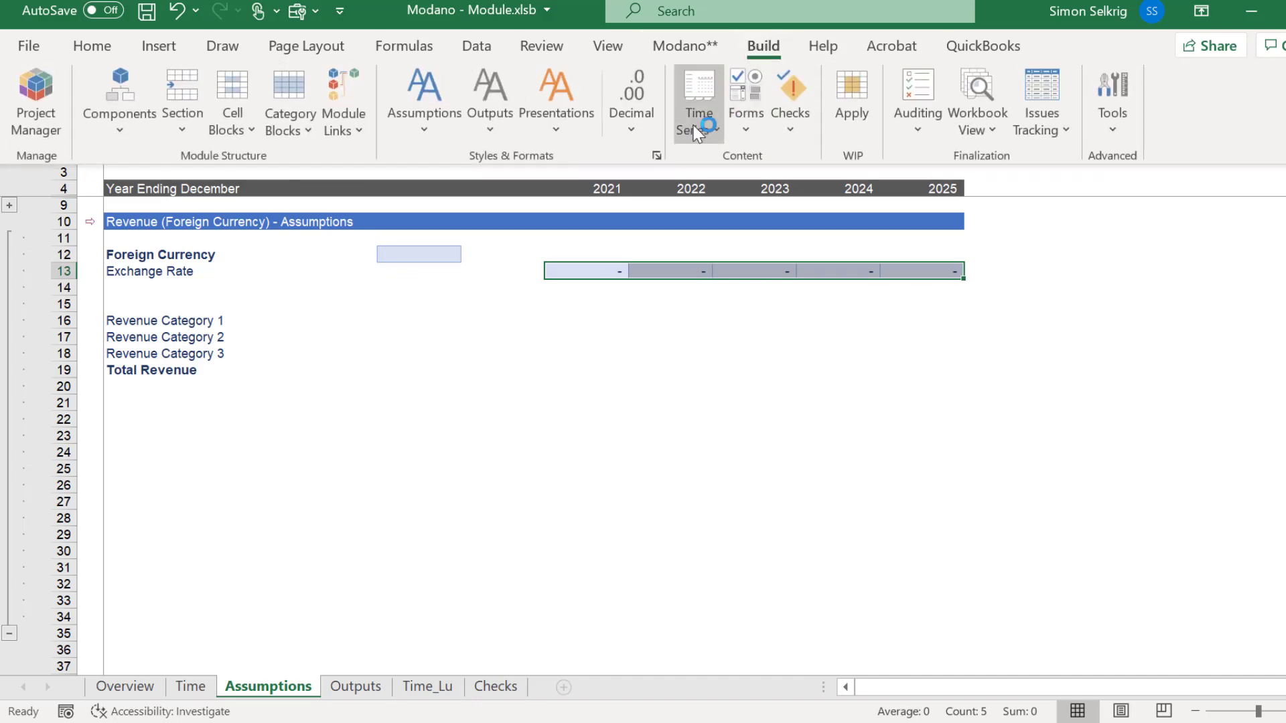
{"action": "left_click", "coordinate": [631, 121]}
{"action": "left_click", "coordinate": [634, 265]}
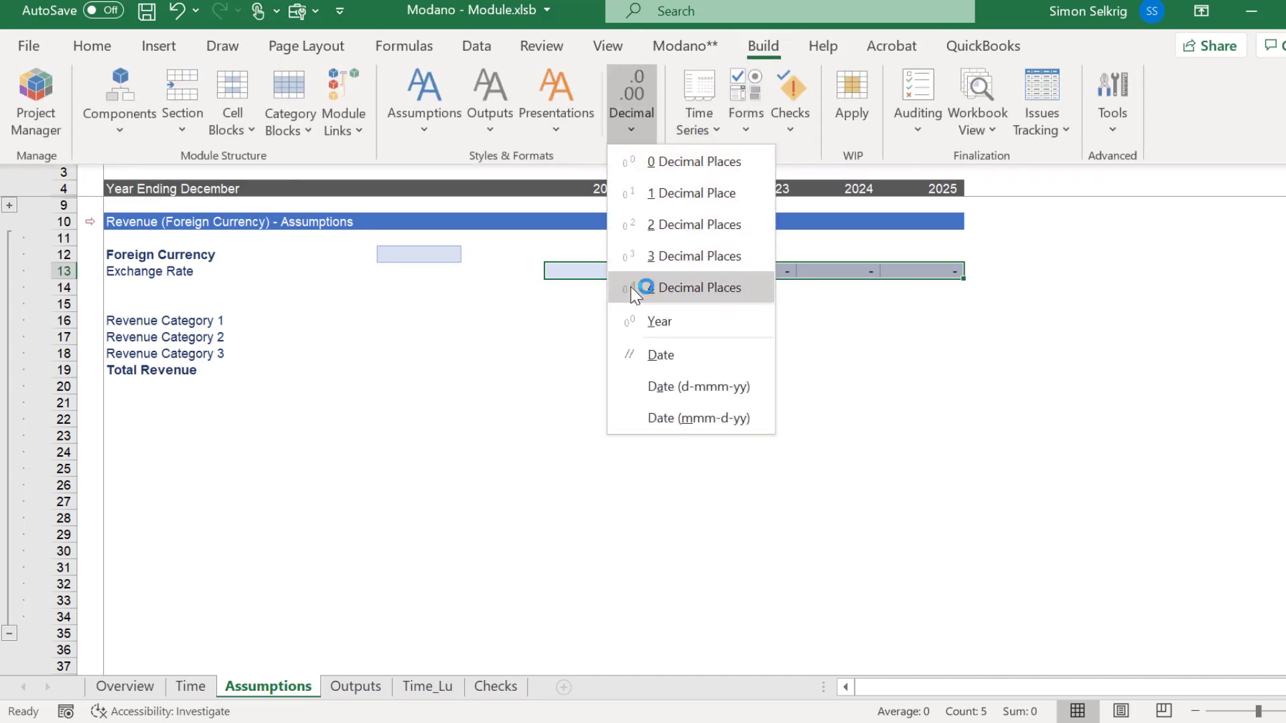
Enter AUD as the foreign currency in H12 and centre it in the cell.
{"action": "left_click", "coordinate": [407, 249]}
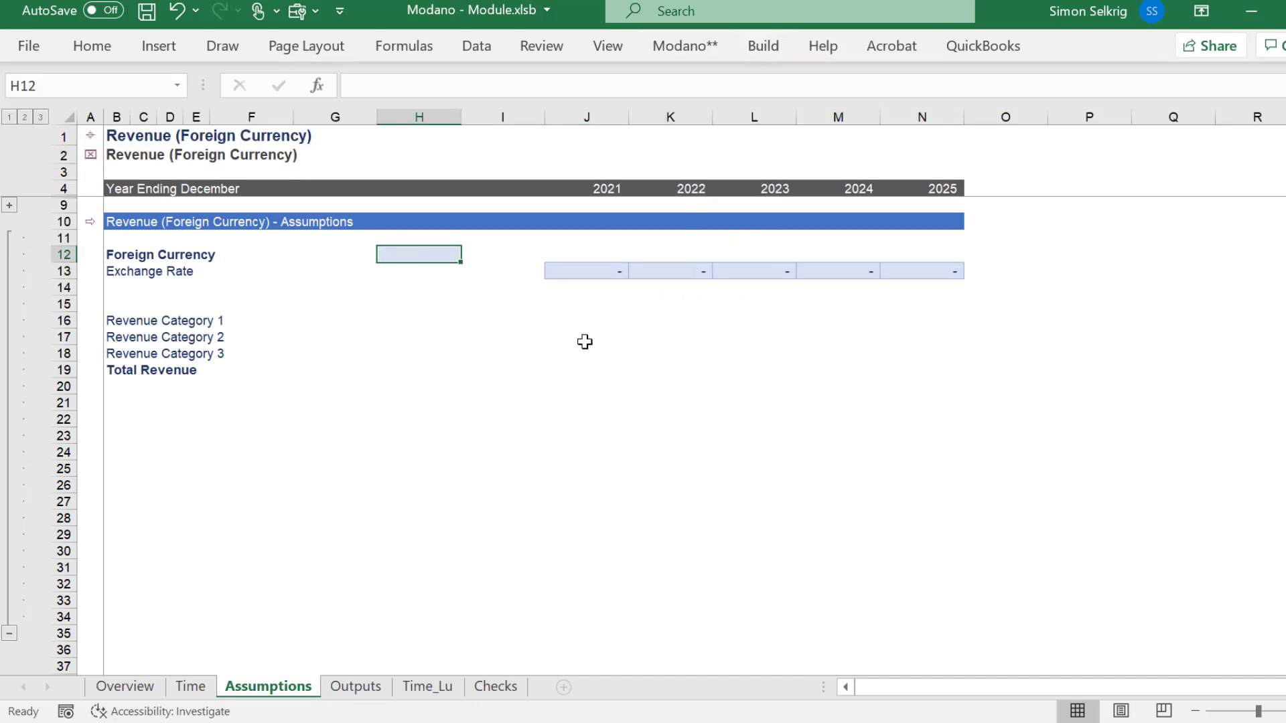
{"action": "type", "text": "AUD"}
{"action": "key", "text": "Return"}
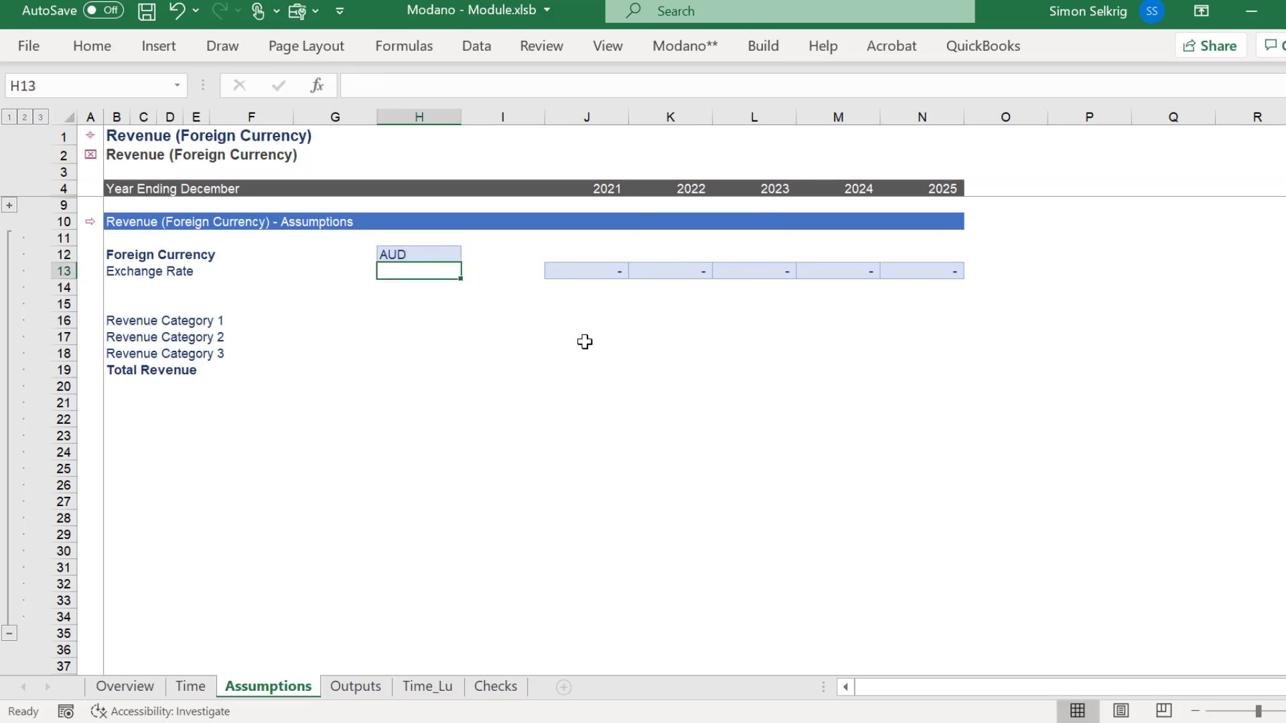
{"action": "key", "text": "Up"}
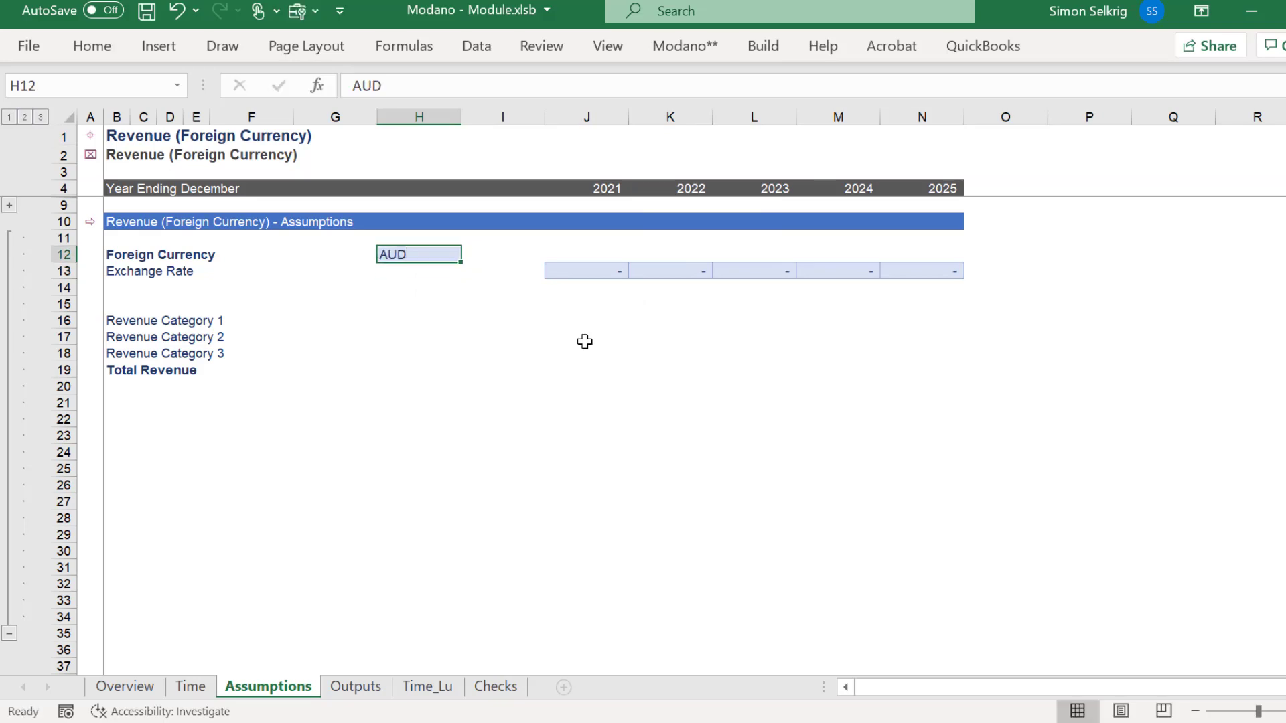
{"action": "left_click", "coordinate": [82, 49]}
{"action": "left_click", "coordinate": [450, 118]}
Change the label in B13 to the formula ="Exchange Rate ("&H12&")" and make it bold.
{"action": "left_click", "coordinate": [116, 268]}
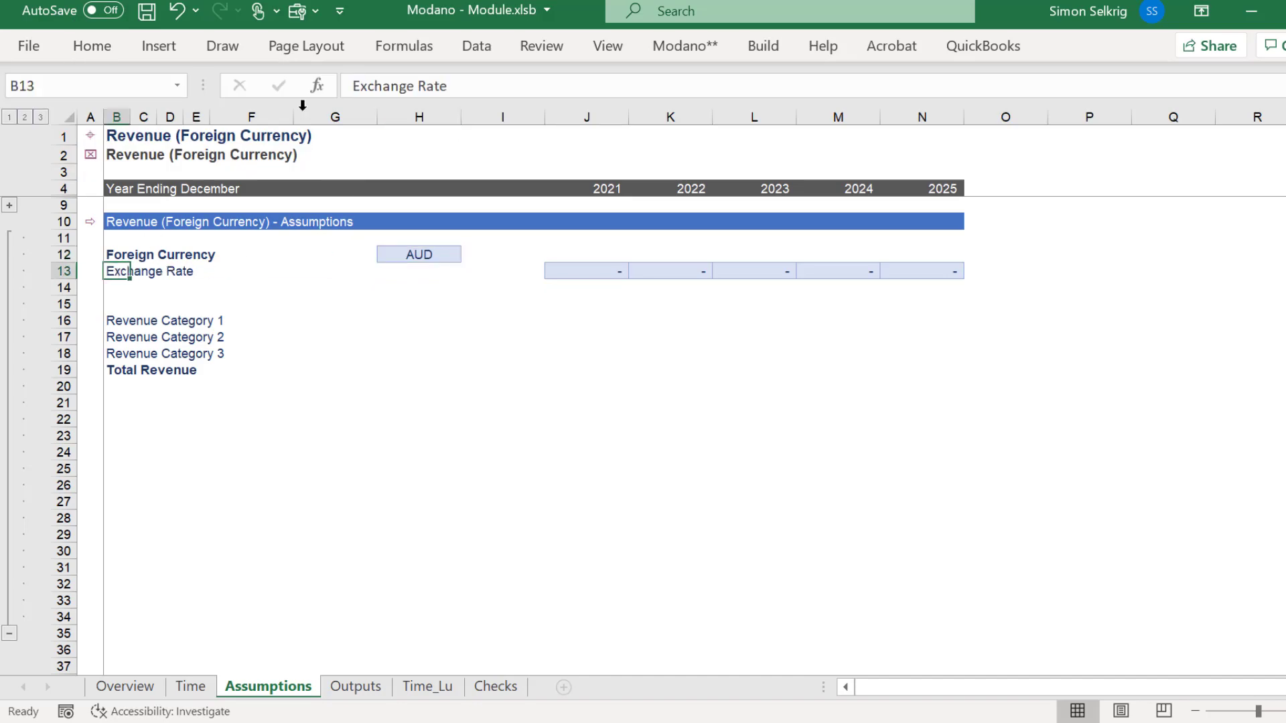
{"action": "left_click", "coordinate": [348, 83]}
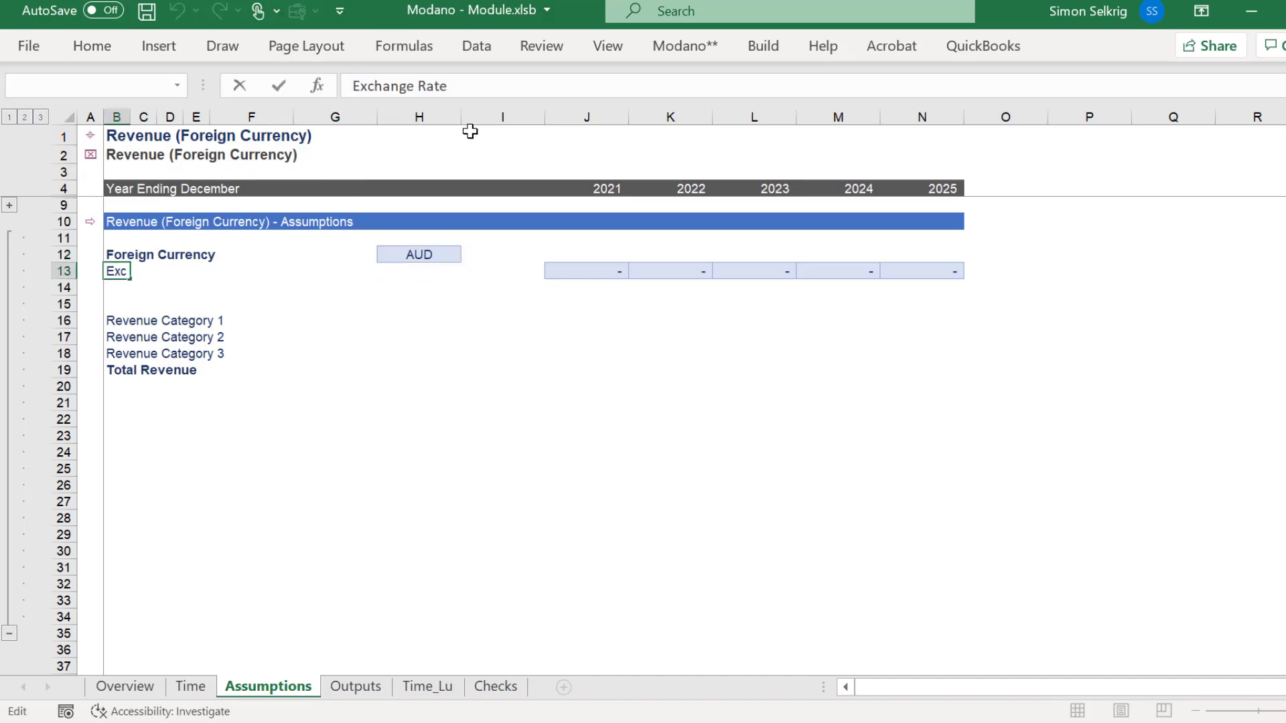
{"action": "type", "text": "=\""}
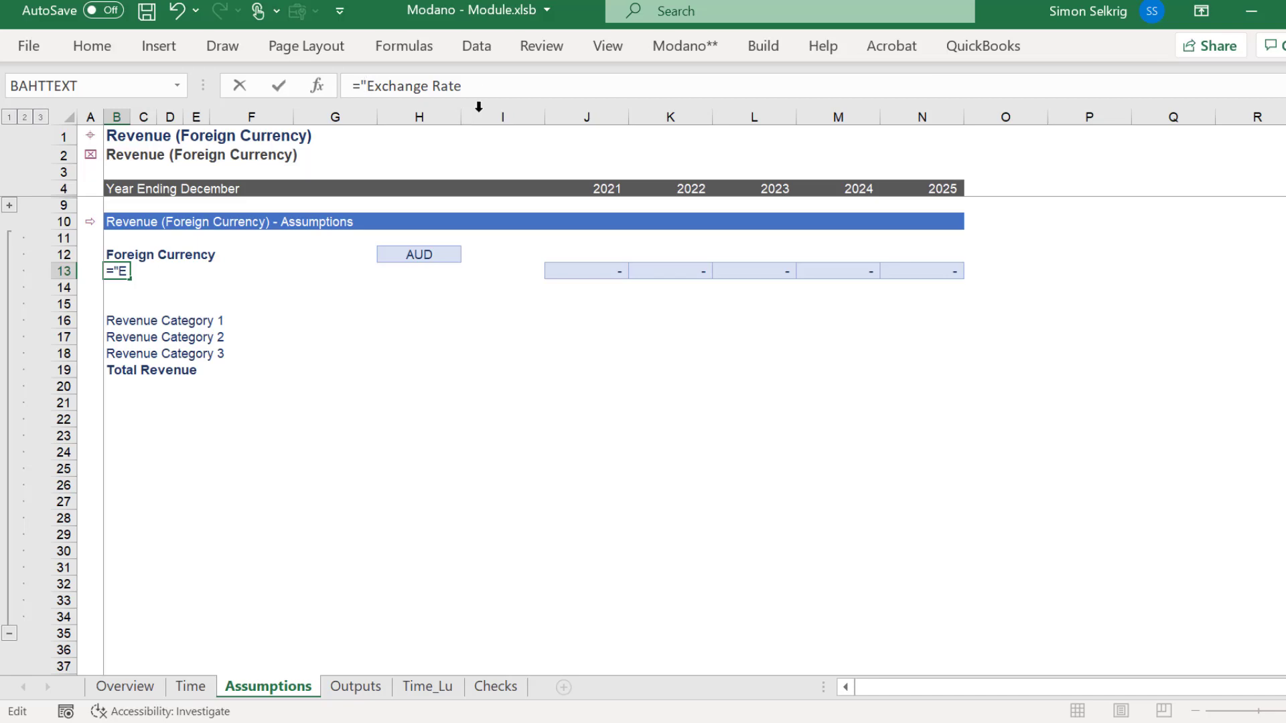
{"action": "left_click", "coordinate": [491, 84]}
{"action": "type", "text": "(\"&"}
{"action": "left_click", "coordinate": [422, 252]}
{"action": "type", "text": "&\")\""}
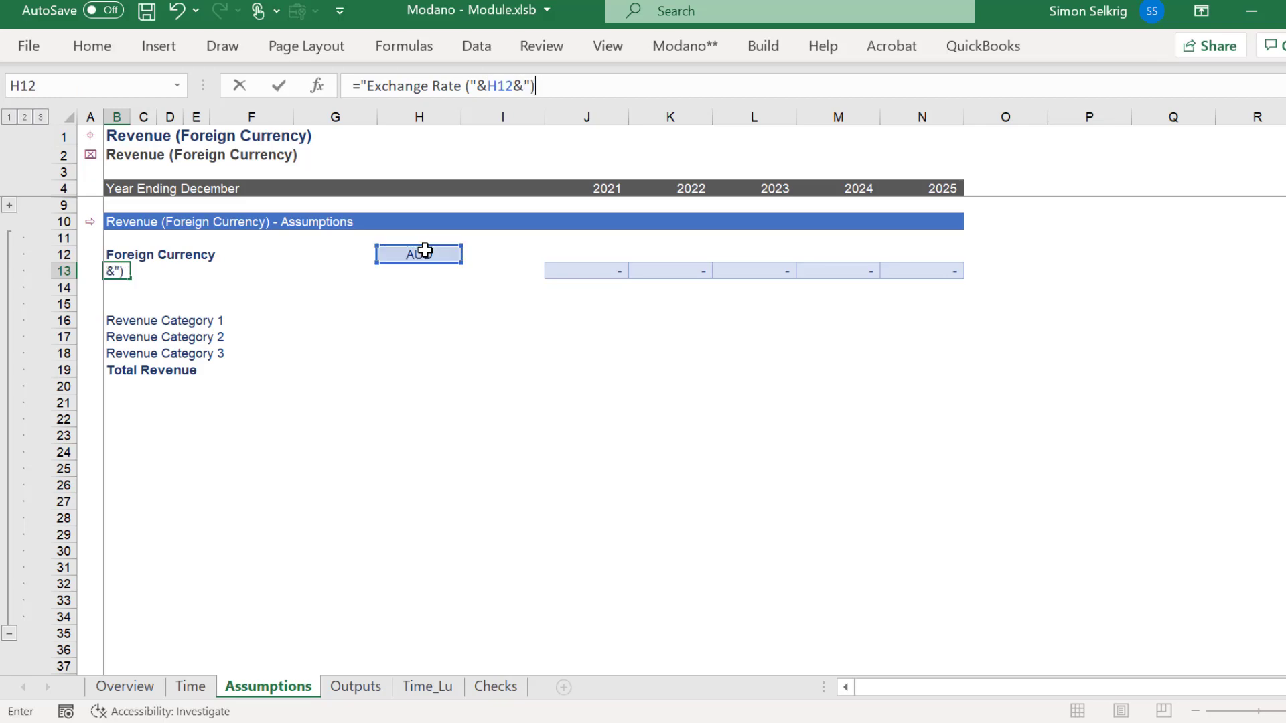
{"action": "key", "text": "Return"}
{"action": "key", "text": "Up"}
{"action": "key", "text": "ctrl+b"}
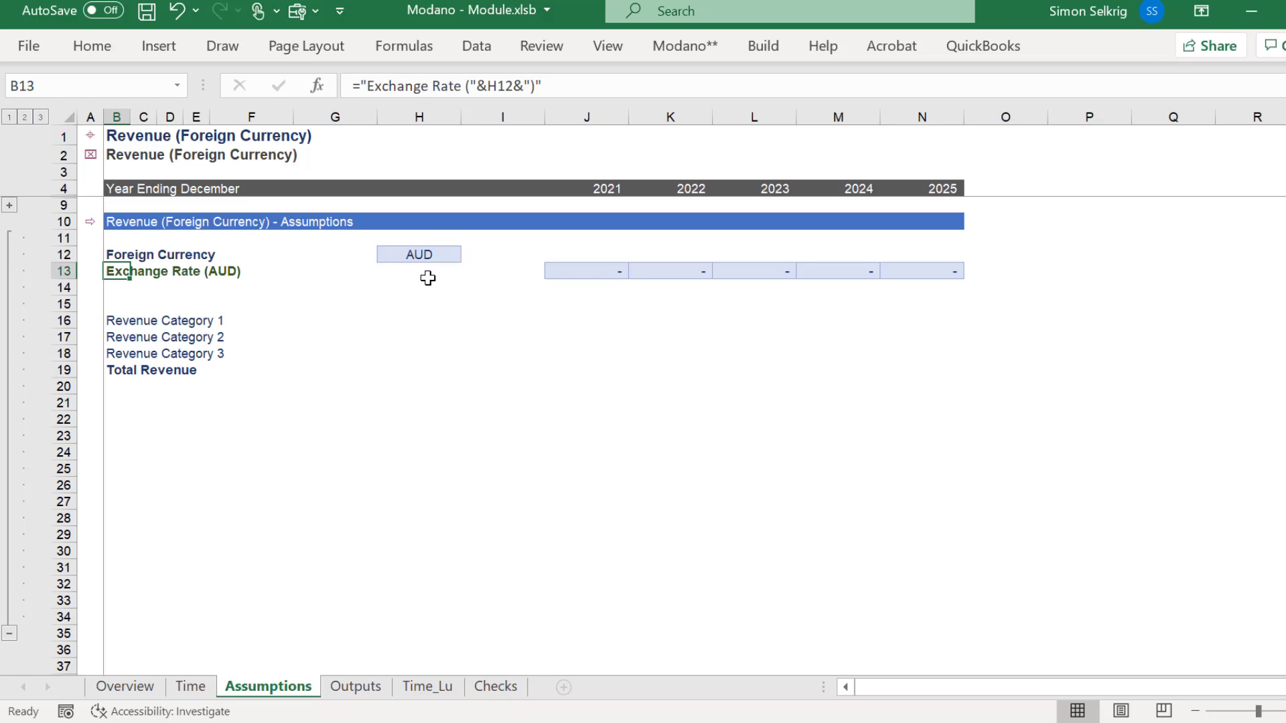
Add a bold heading in B15 above the revenue categories with the formula ="Revenue ("&H12&")".
{"action": "left_click", "coordinate": [395, 256]}
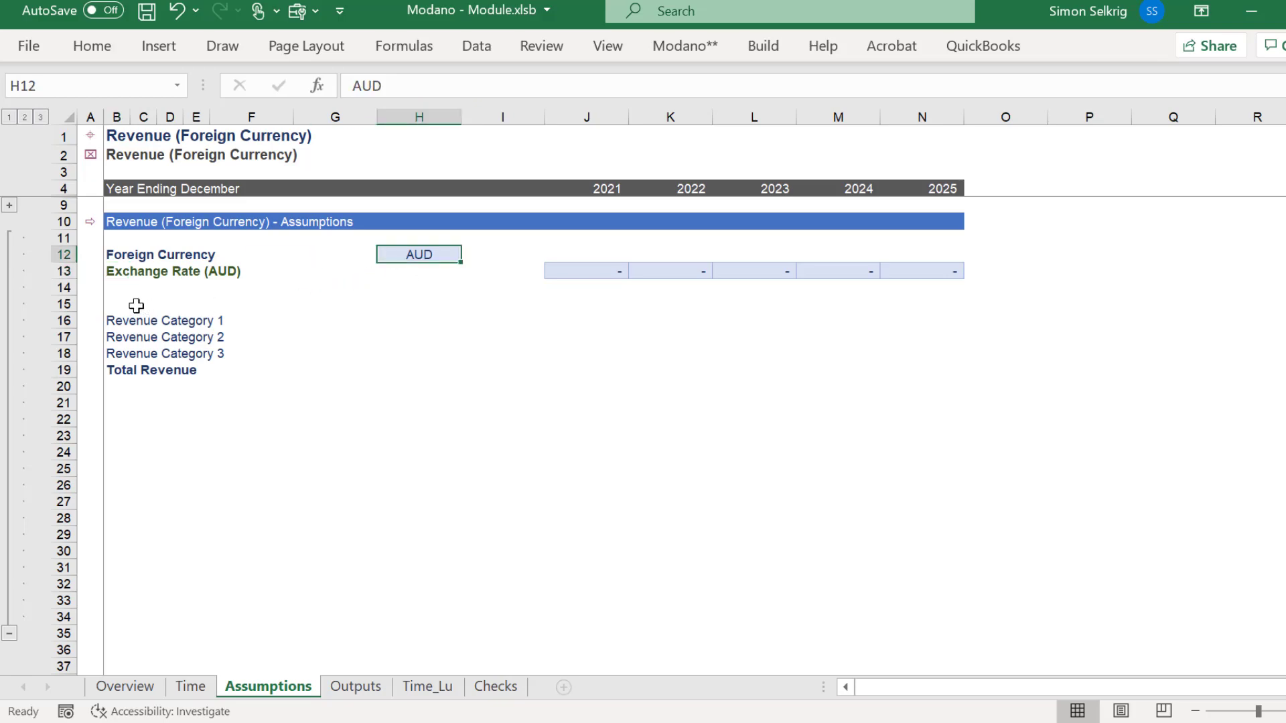
{"action": "left_click", "coordinate": [110, 306]}
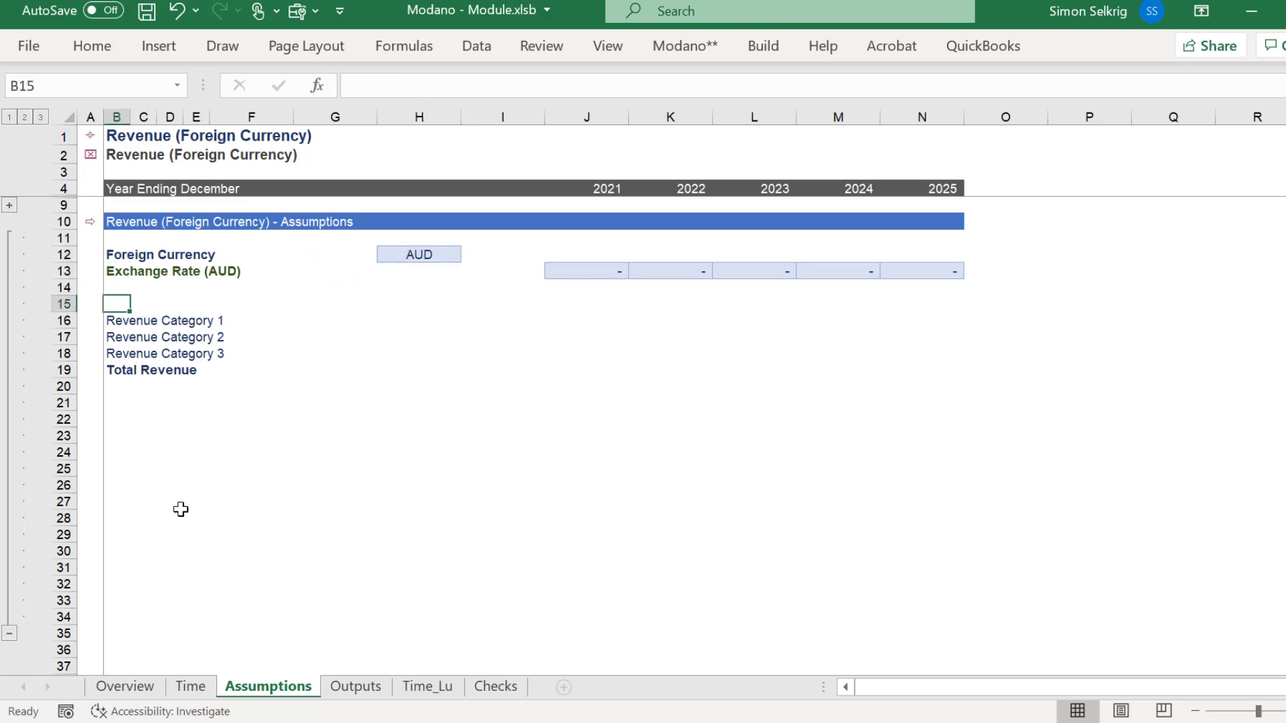
{"action": "type", "text": "=\"Re"}
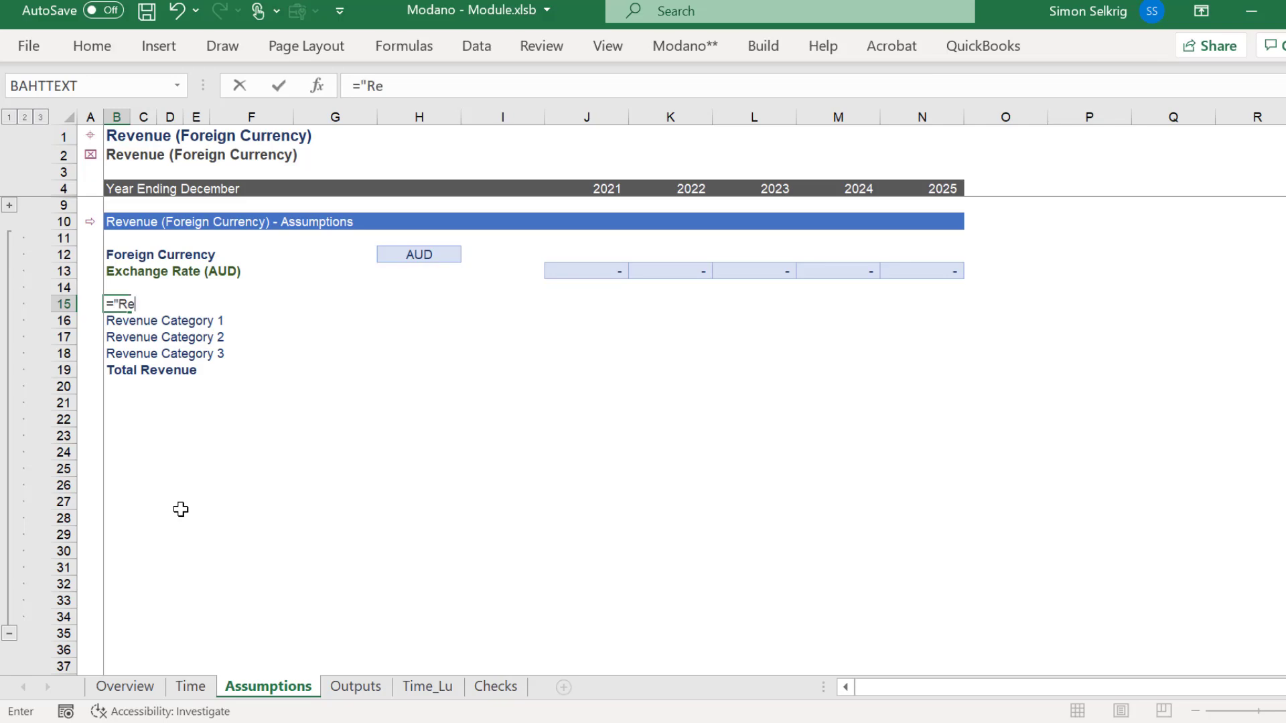
{"action": "type", "text": "venue (\"&"}
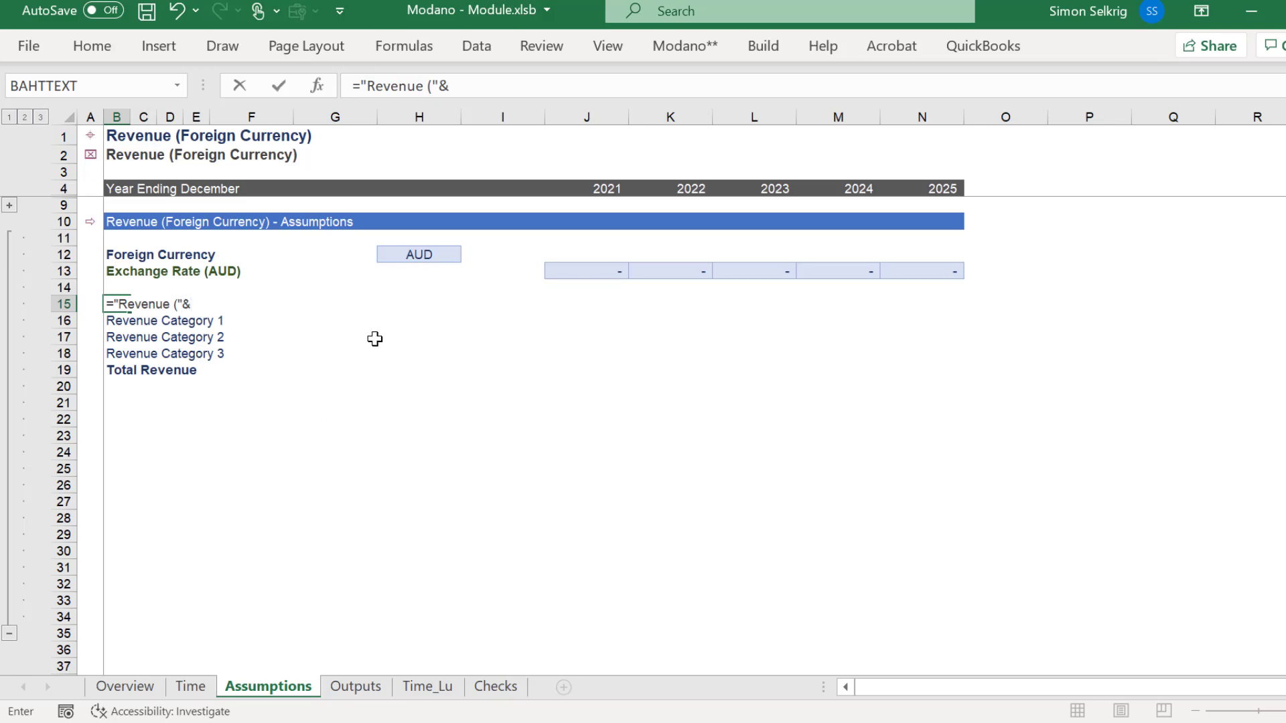
{"action": "left_click", "coordinate": [398, 259]}
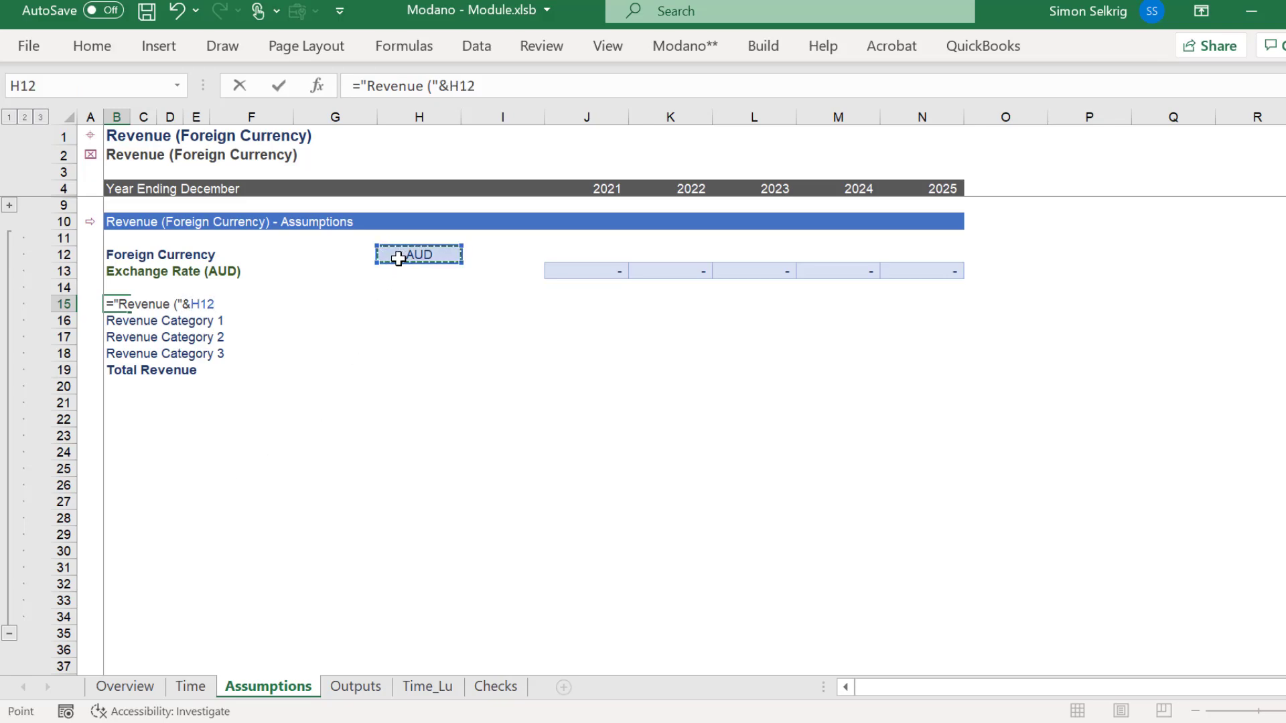
{"action": "type", "text": "&\")\""}
{"action": "key", "text": "Return"}
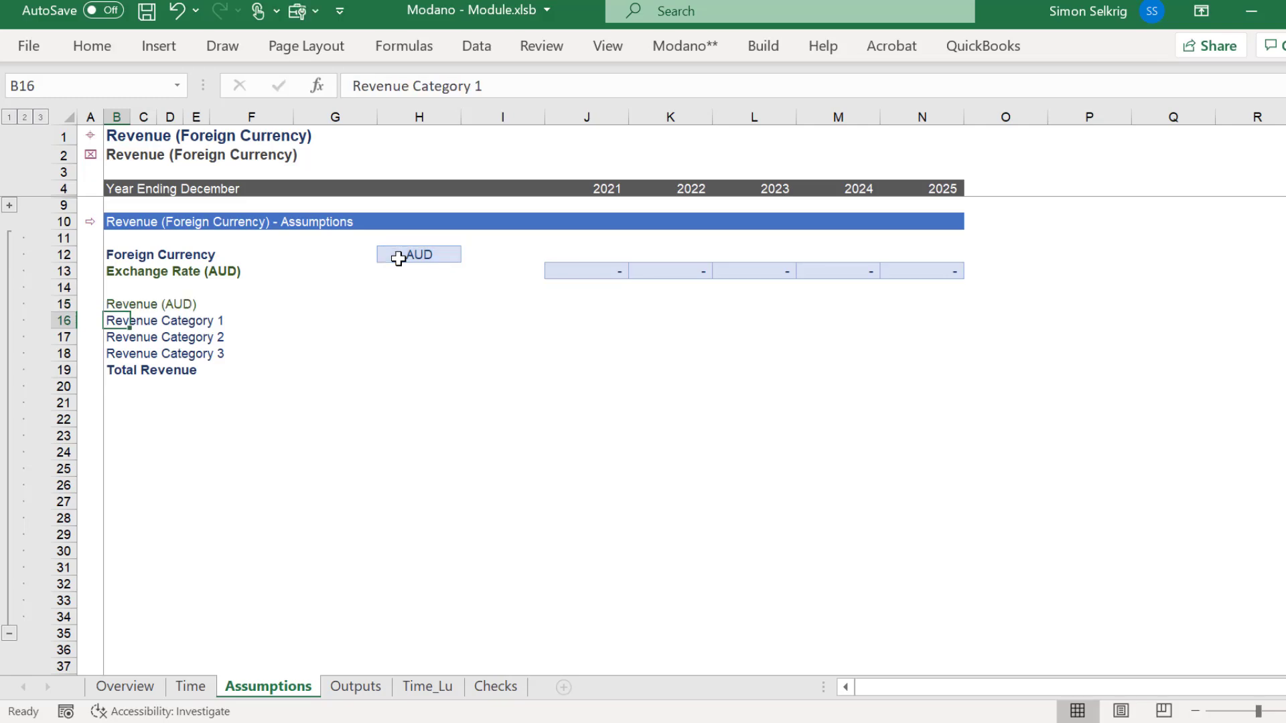
{"action": "key", "text": "Up"}
{"action": "key", "text": "ctrl+b"}
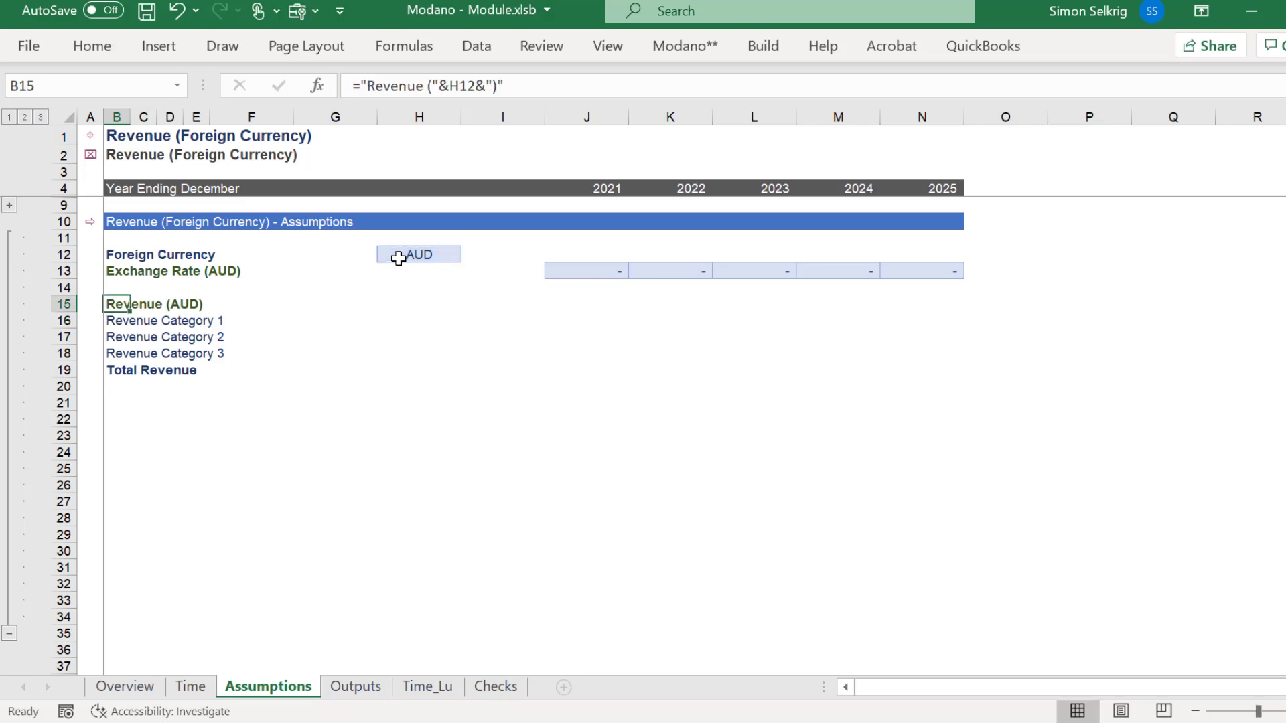
Merge the Revenue category label cells across columns B to G in rows 16 to 18.
{"action": "key", "text": "Down"}
{"action": "key", "text": "shift+Right"}
{"action": "key", "text": "shift+Right"}
{"action": "key", "text": "shift+Right"}
{"action": "key", "text": "shift+Right"}
{"action": "key", "text": "shift+Right"}
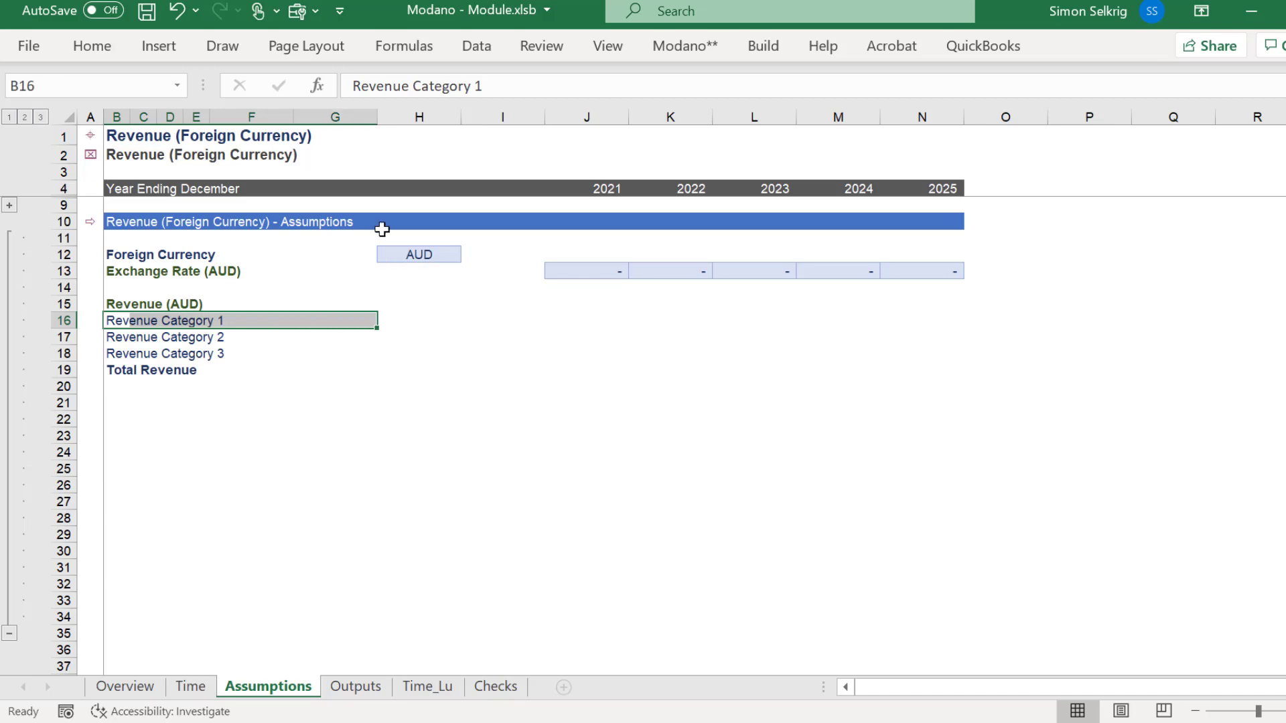
{"action": "left_click", "coordinate": [99, 48]}
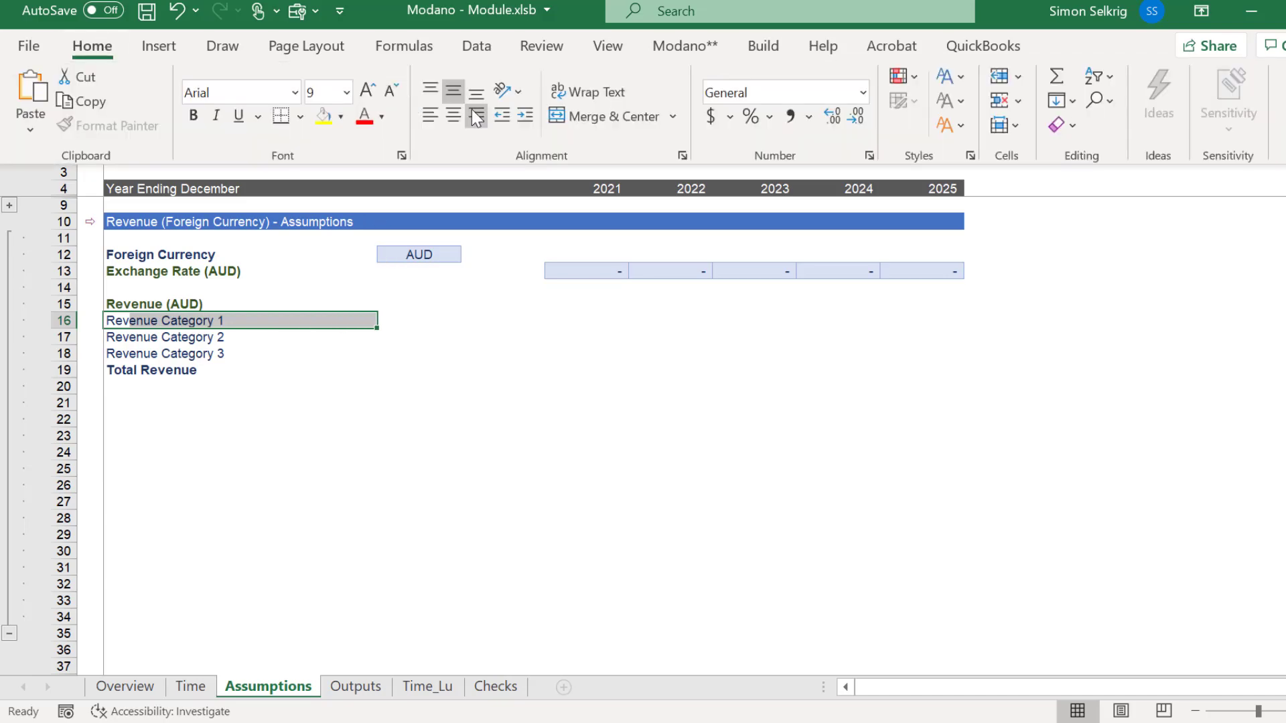
{"action": "left_click", "coordinate": [674, 117]}
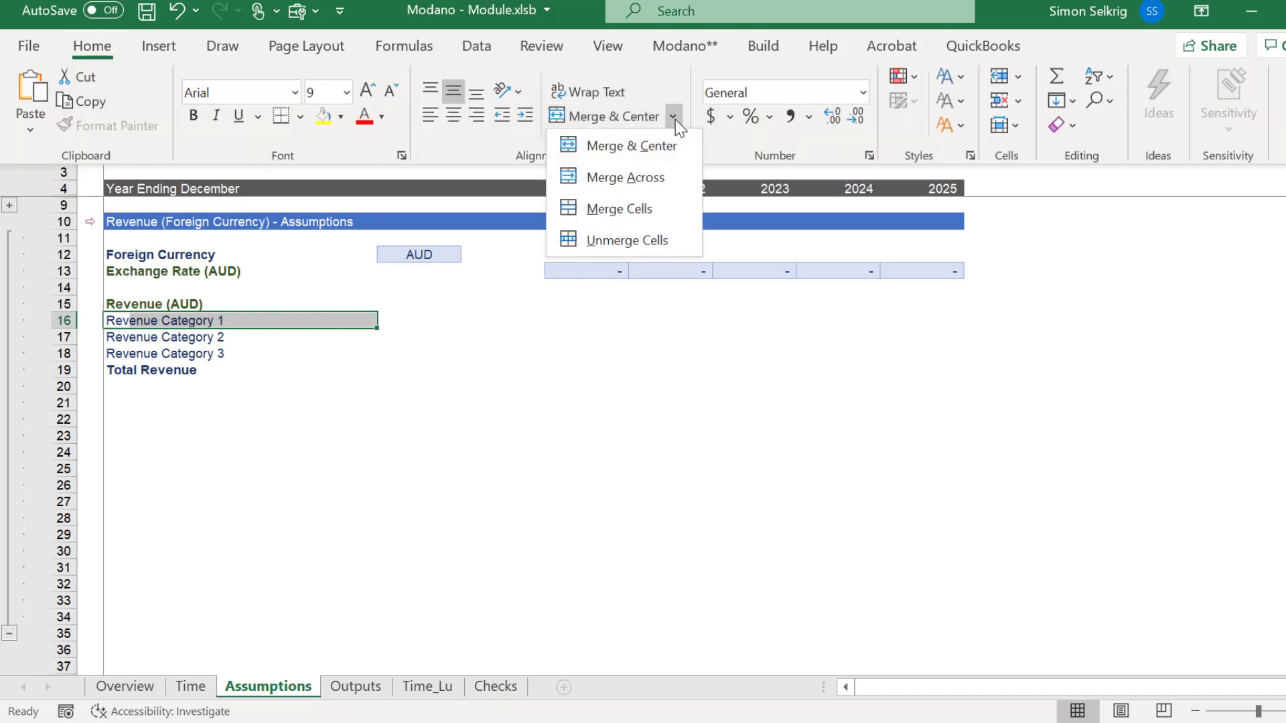
{"action": "left_click", "coordinate": [628, 175]}
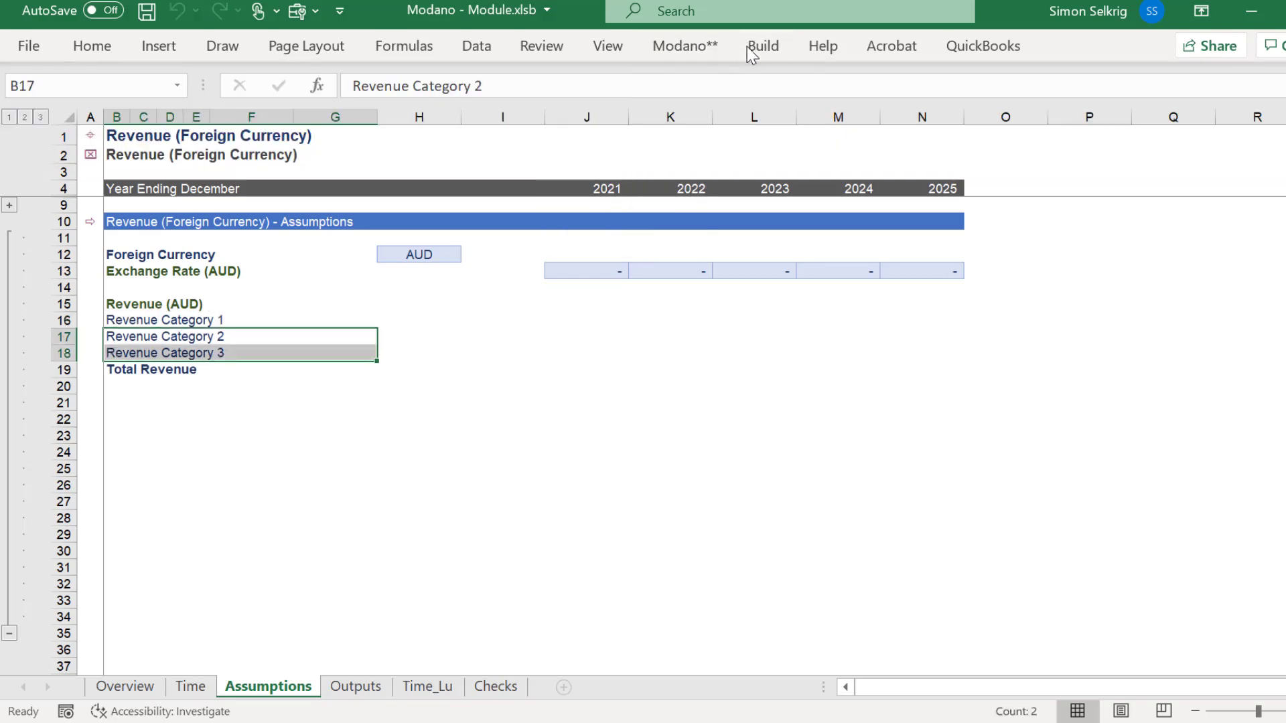
Apply the Assumptions Heading style to the revenue category labels in rows 16 to 18.
{"action": "left_click", "coordinate": [746, 47]}
{"action": "left_click", "coordinate": [447, 130]}
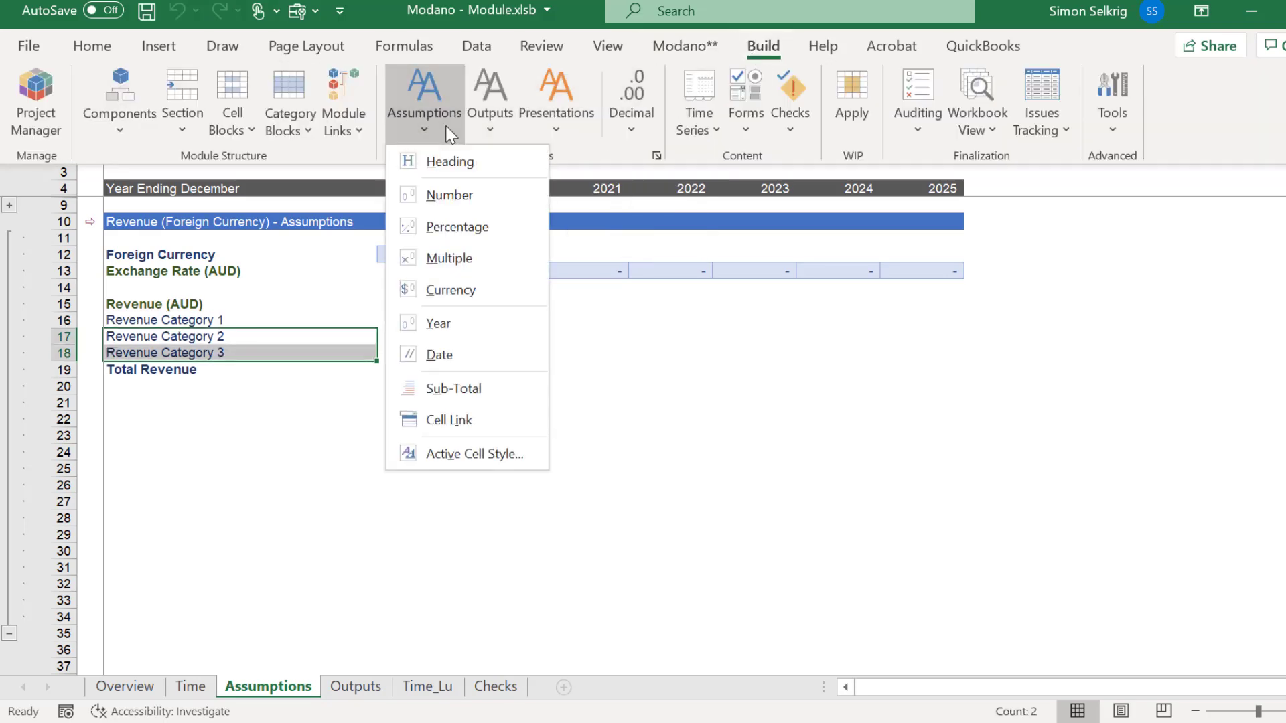
{"action": "left_click", "coordinate": [442, 161]}
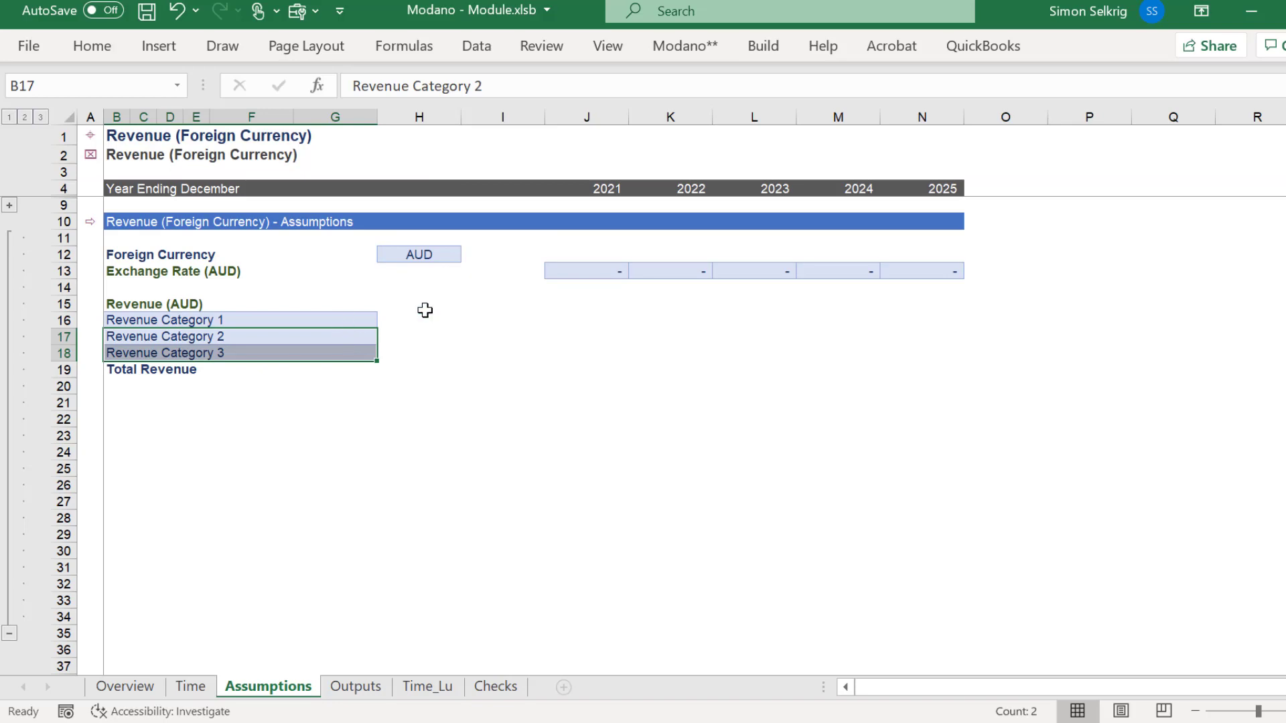
Format the revenue category cells for 2021 to 2025, starting at J16, as Number assumptions.
{"action": "left_click", "coordinate": [549, 314]}
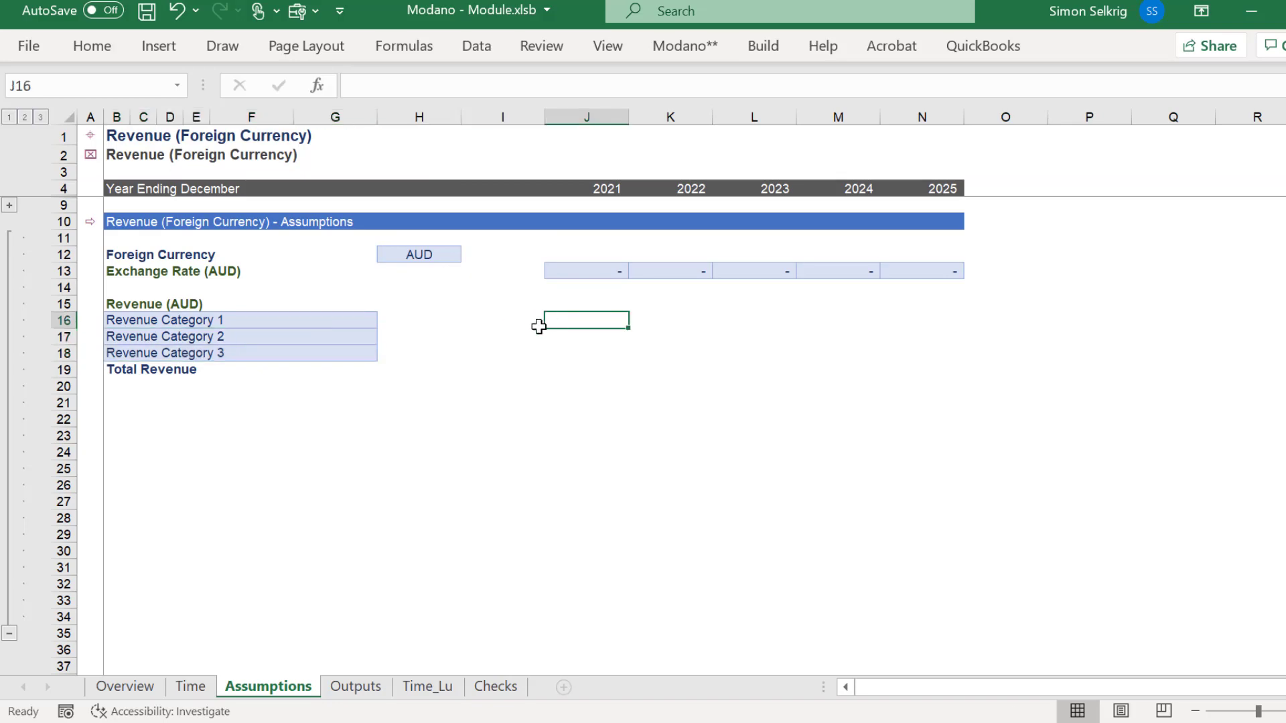
{"action": "left_click", "coordinate": [763, 47]}
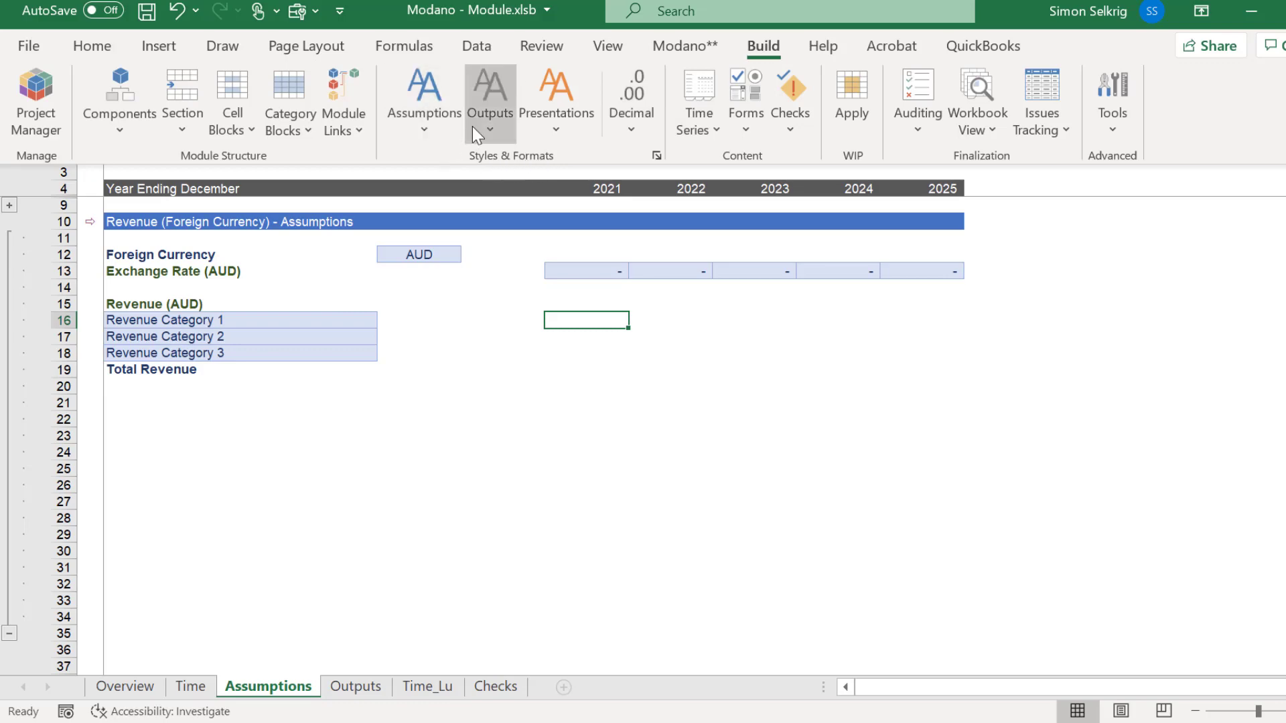
{"action": "left_click", "coordinate": [428, 127]}
{"action": "left_click", "coordinate": [432, 194]}
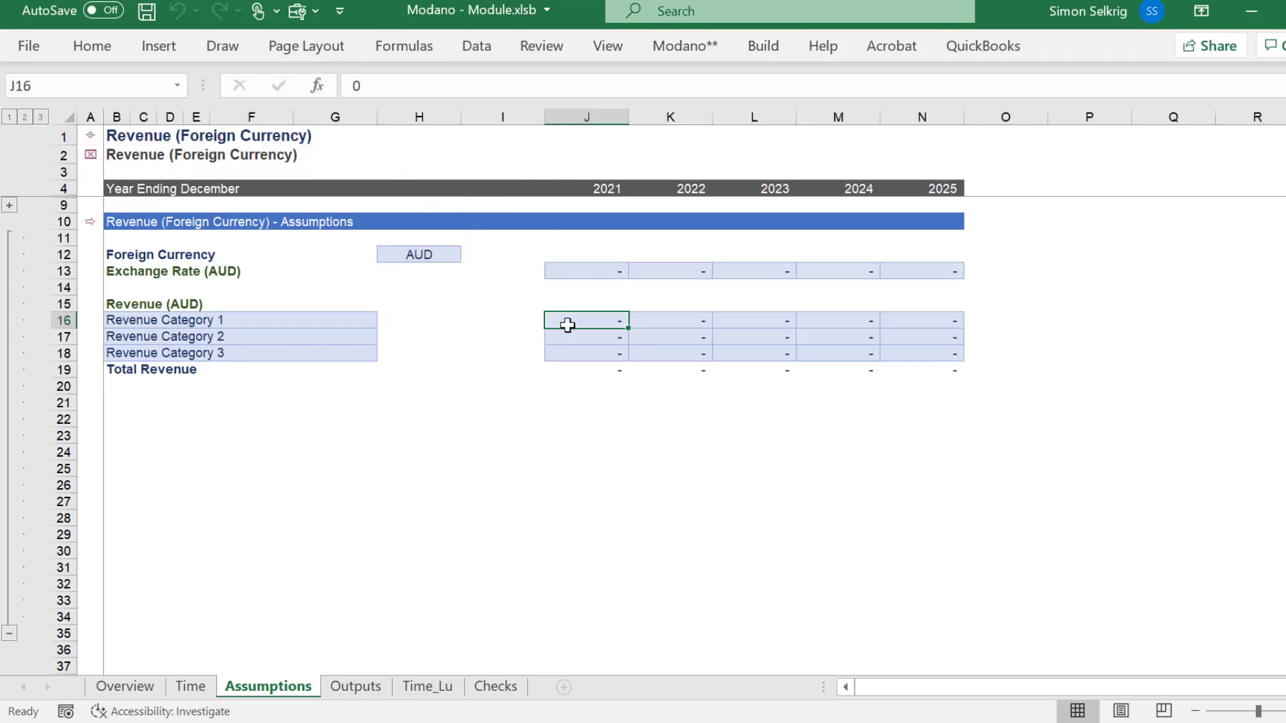
Add a top border to the Total Revenue amounts in row 19.
{"action": "left_click", "coordinate": [568, 367]}
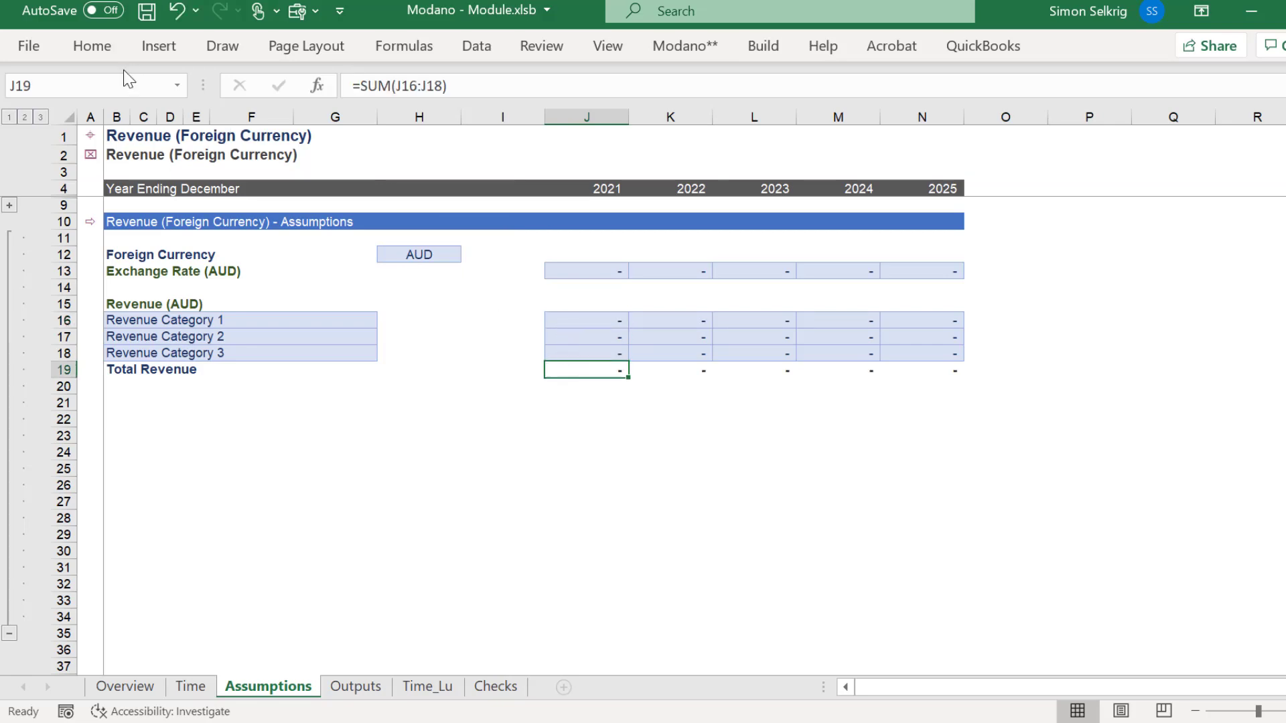
{"action": "left_click", "coordinate": [92, 46]}
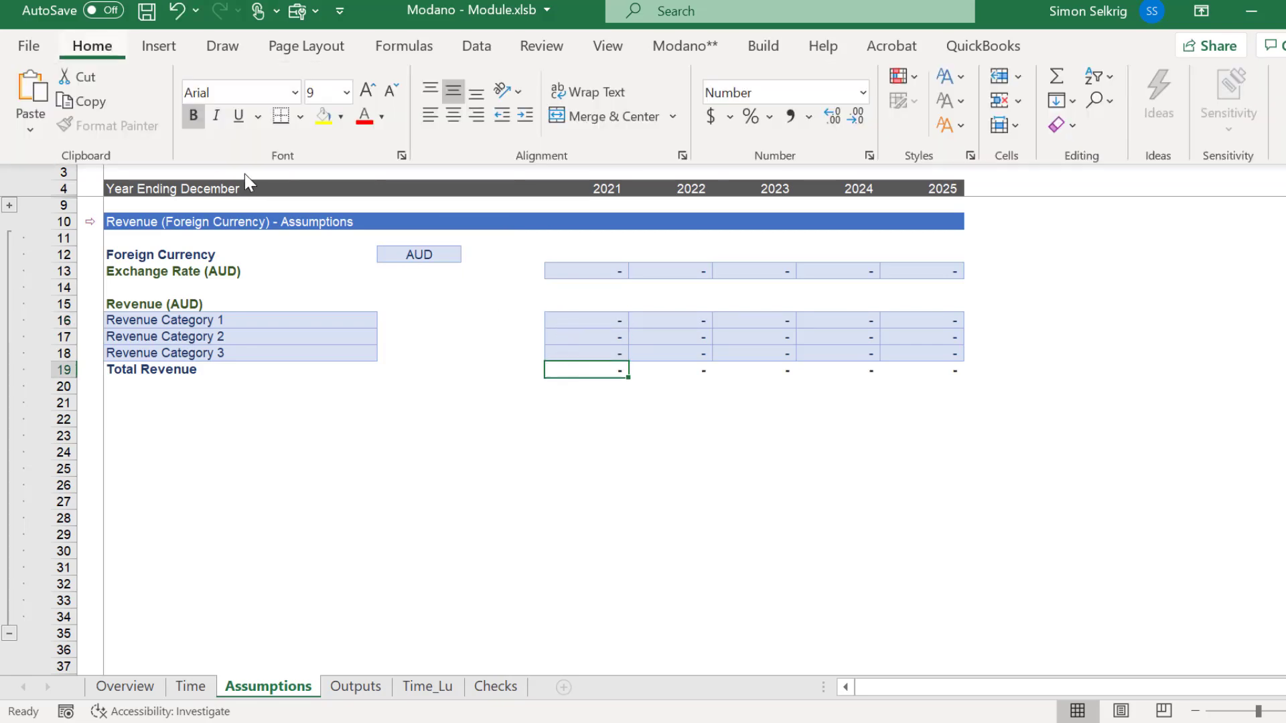
{"action": "left_click", "coordinate": [300, 114]}
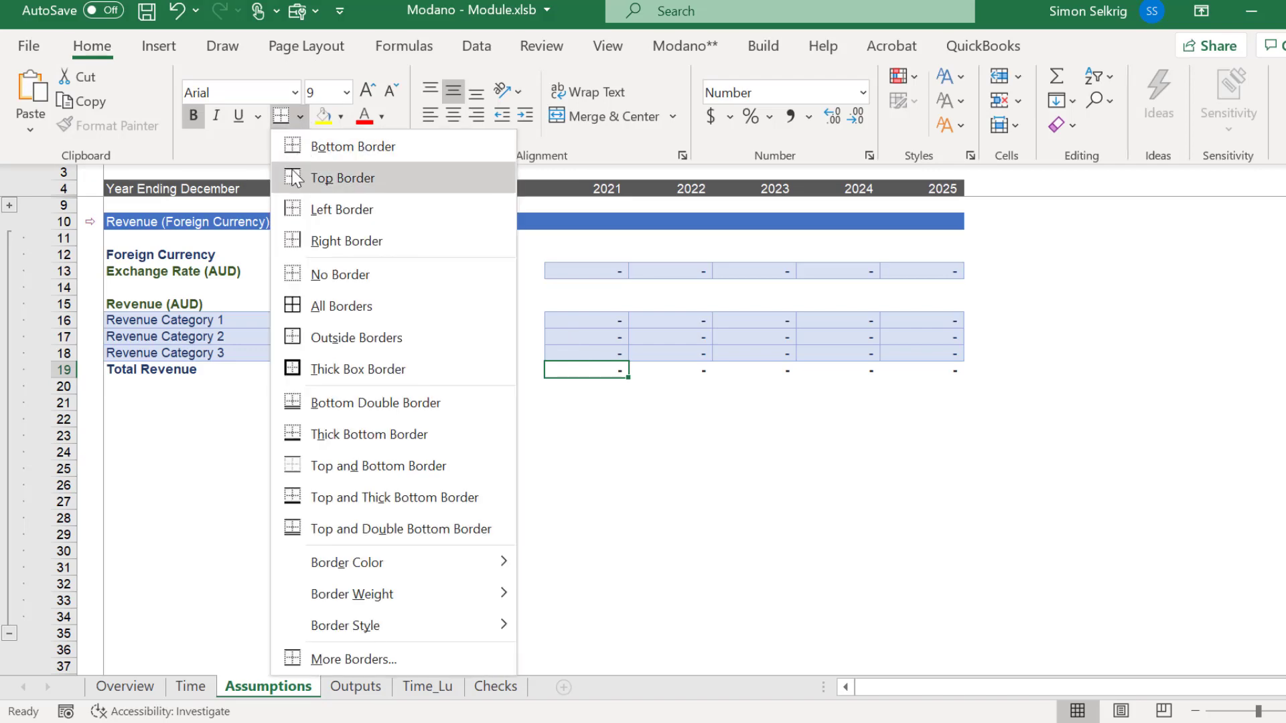
{"action": "left_click", "coordinate": [335, 176]}
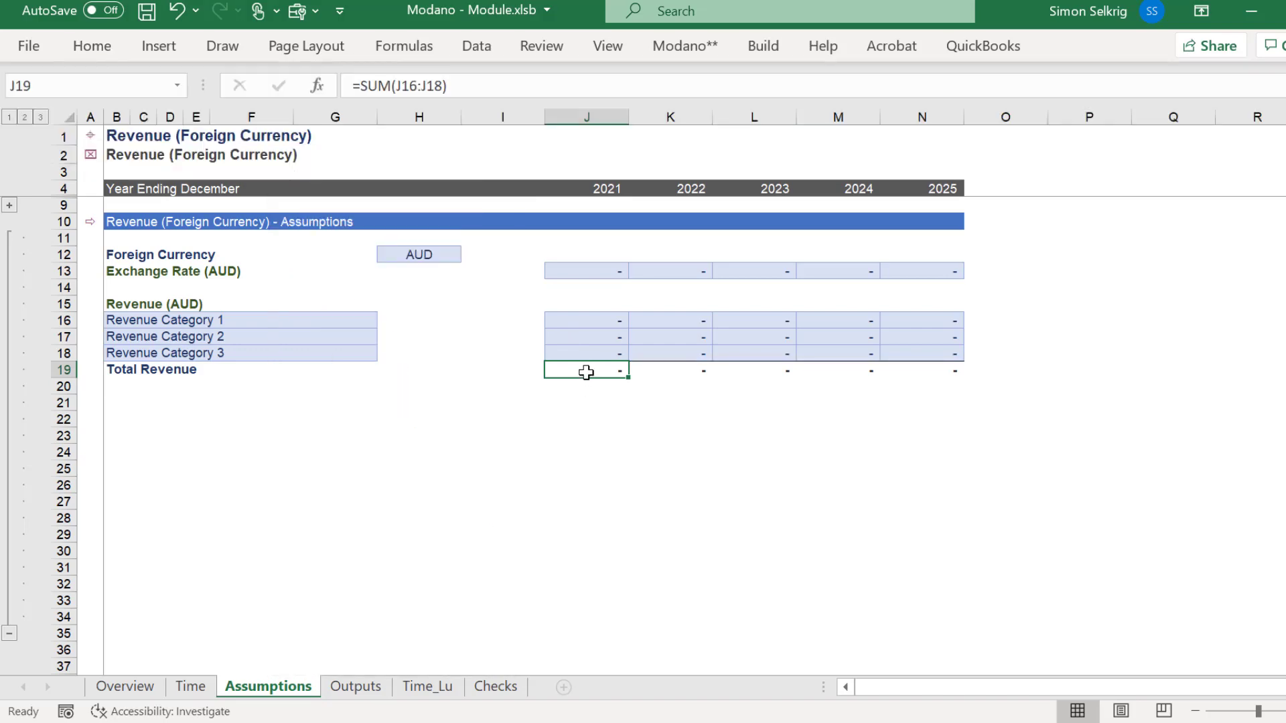
{"action": "key", "text": "alt+Tab"}
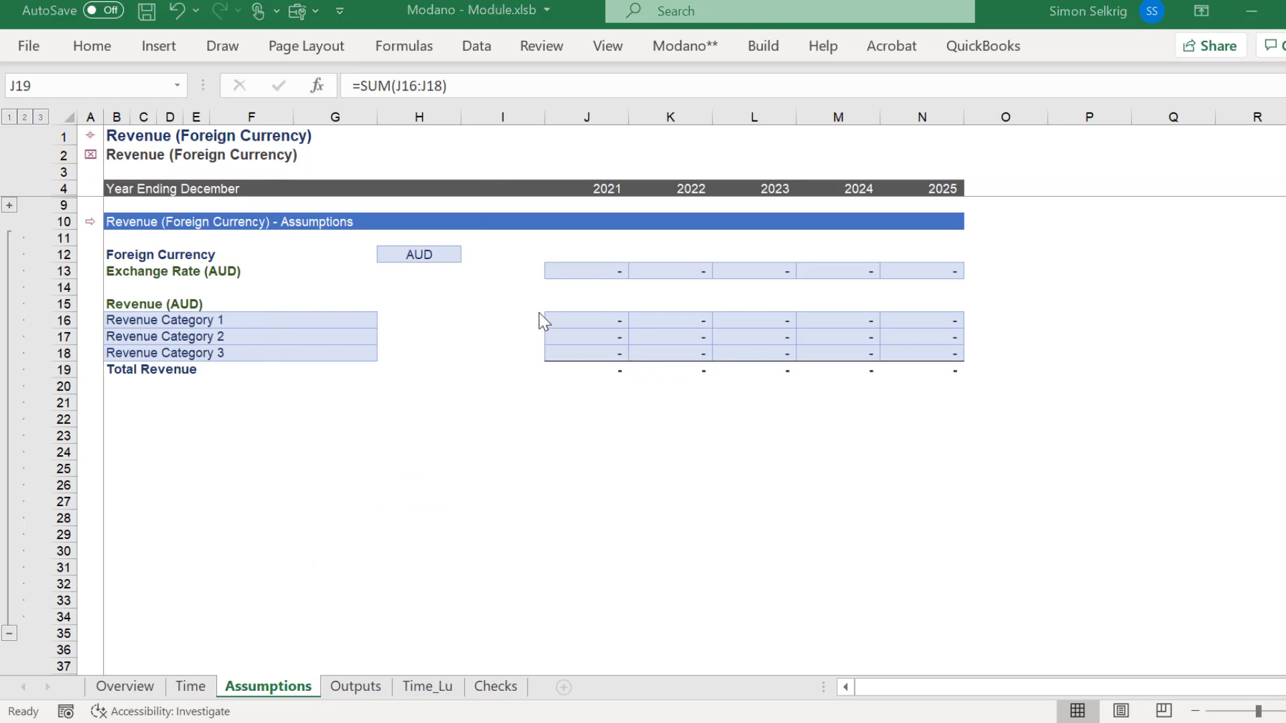
Enter the AUD exchange rates 0.6845, 0.6947, 0.7125, 0.6743 and 0.6512 for 2021 to 2025 in row 13.
{"action": "left_click", "coordinate": [540, 281]}
{"action": "left_click", "coordinate": [567, 265]}
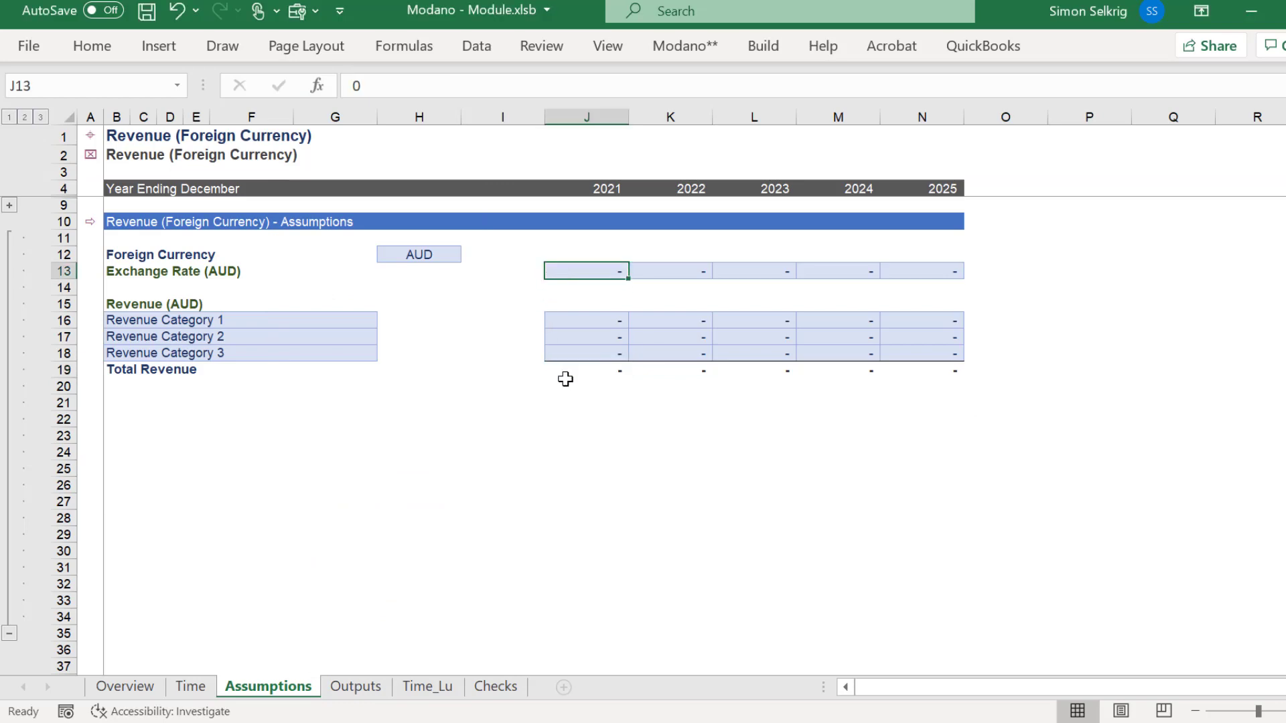
{"action": "type", "text": "."}
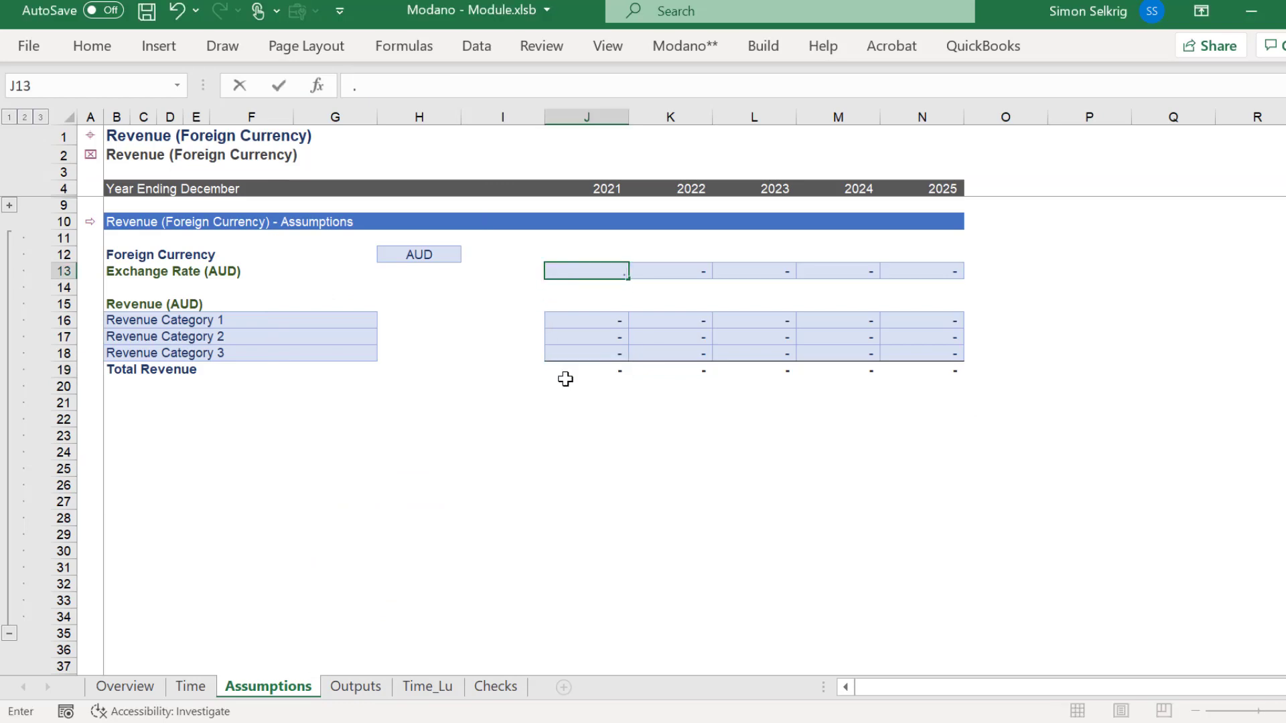
{"action": "type", "text": "6845"}
{"action": "key", "text": "Tab"}
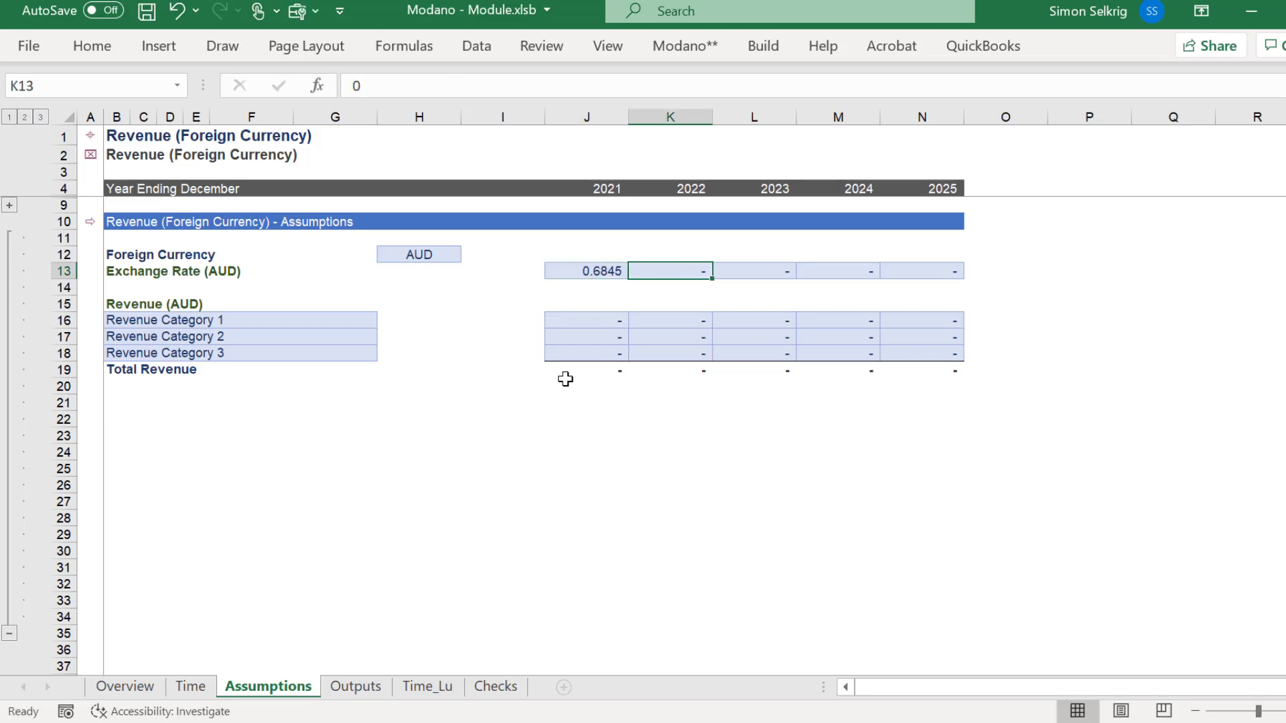
{"action": "type", "text": ".6"}
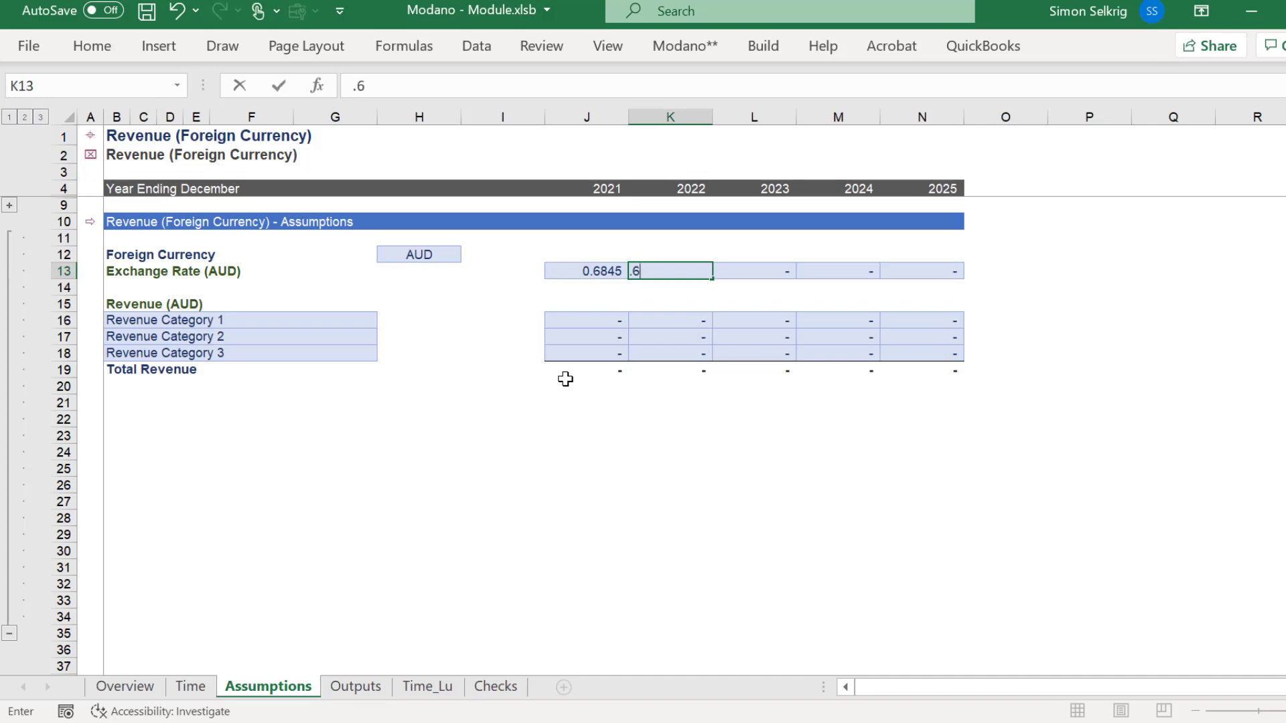
{"action": "type", "text": "947"}
{"action": "key", "text": "Tab"}
{"action": "type", "text": "."}
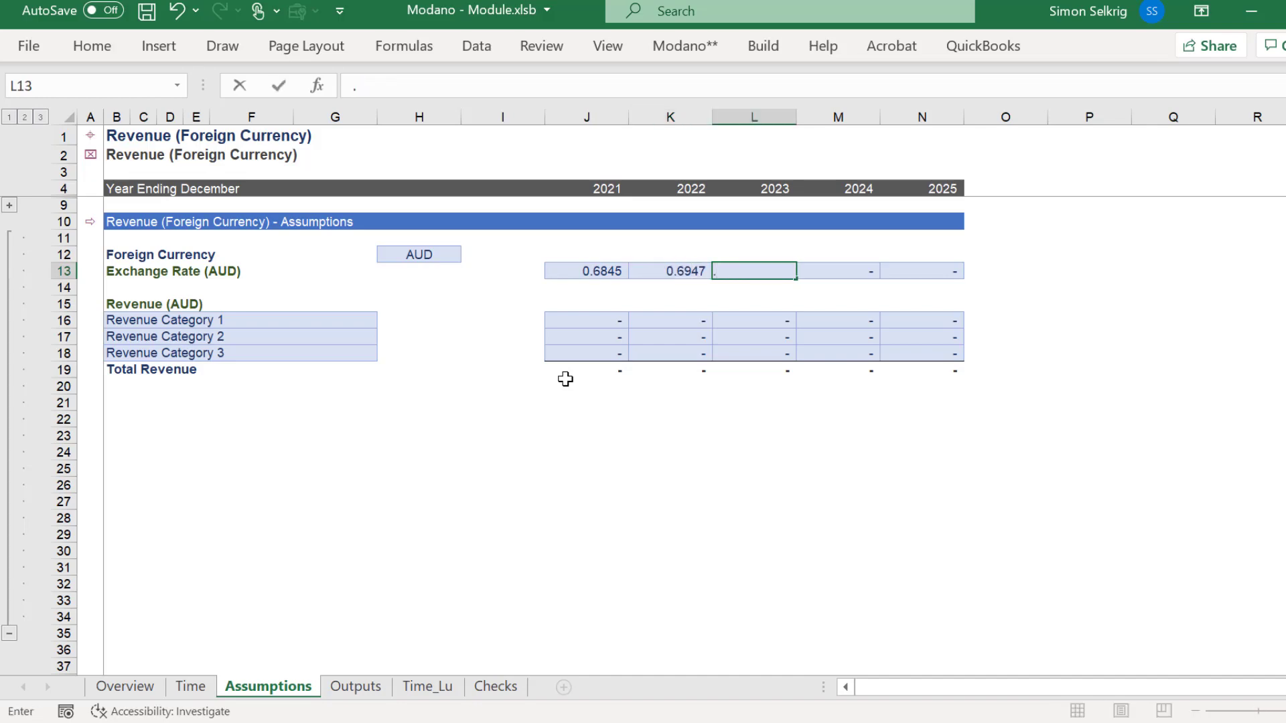
{"action": "type", "text": "7125"}
{"action": "key", "text": "Tab"}
{"action": "type", "text": "."}
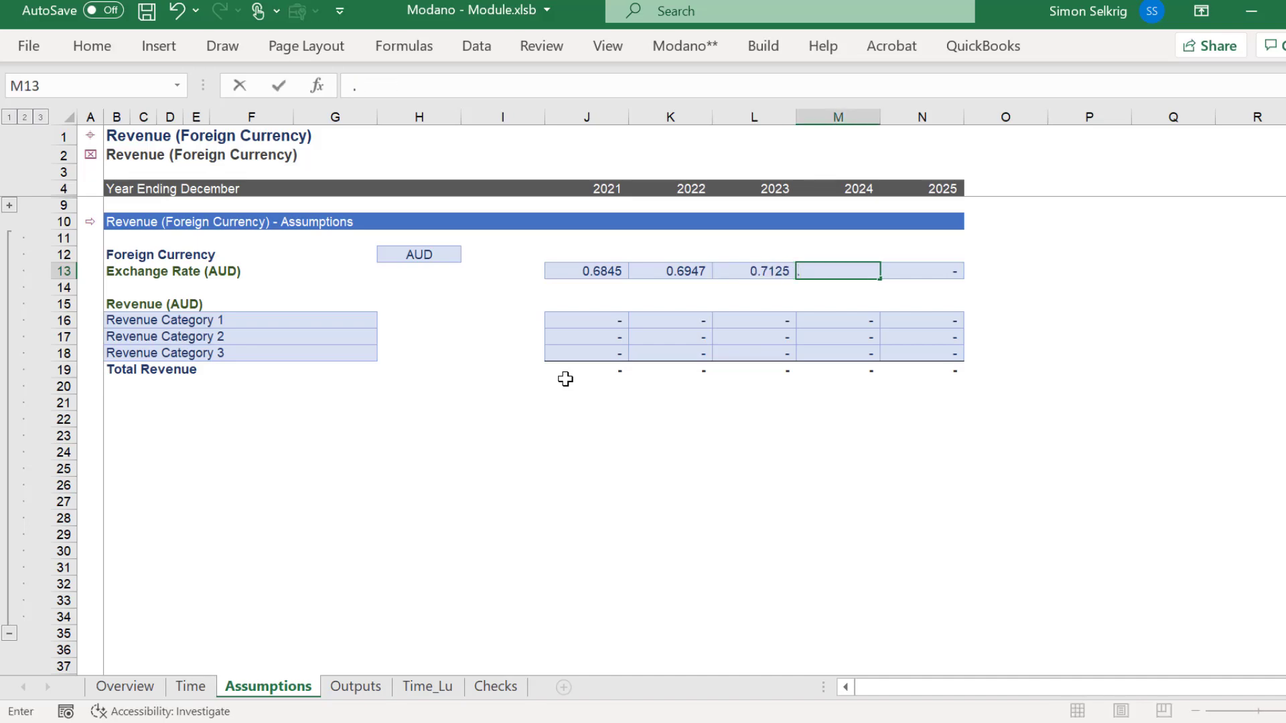
{"action": "type", "text": "6743"}
{"action": "key", "text": "Tab"}
{"action": "type", "text": "."}
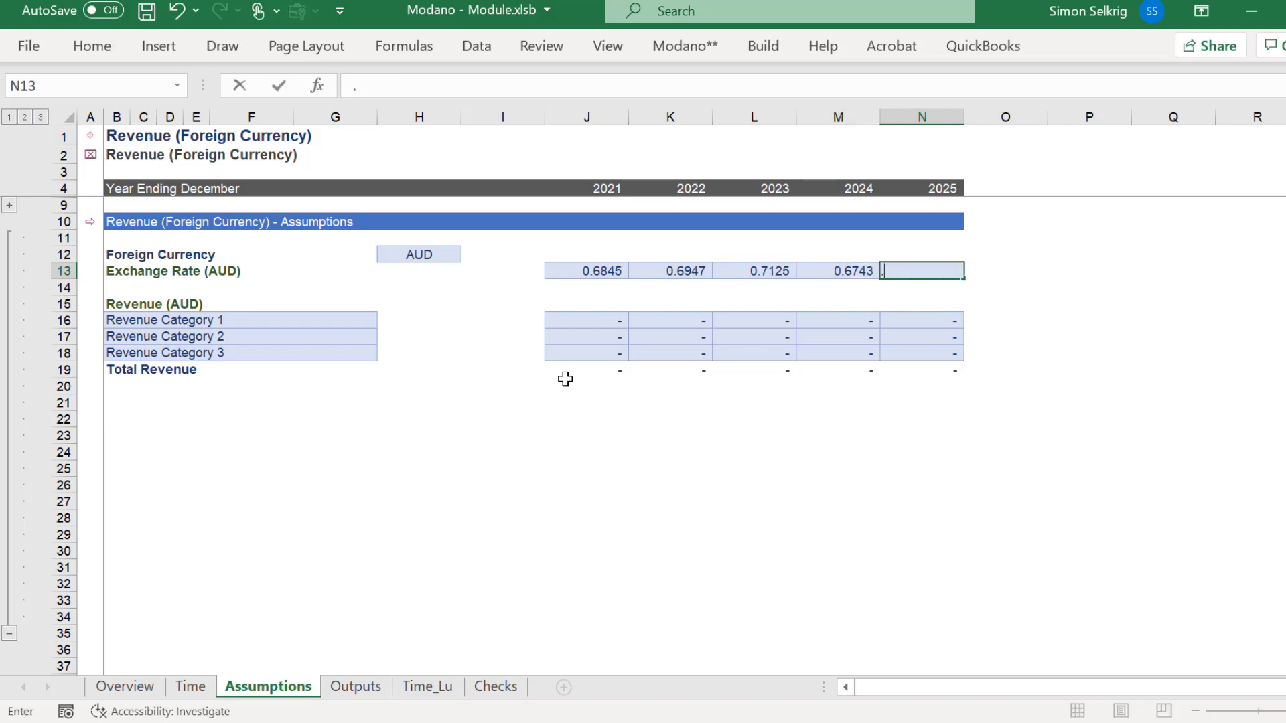
{"action": "type", "text": "6512"}
{"action": "key", "text": "Return"}
Rename the three revenue categories in rows 16 to 18 as Product A, Product B and Product C.
{"action": "left_click", "coordinate": [181, 317]}
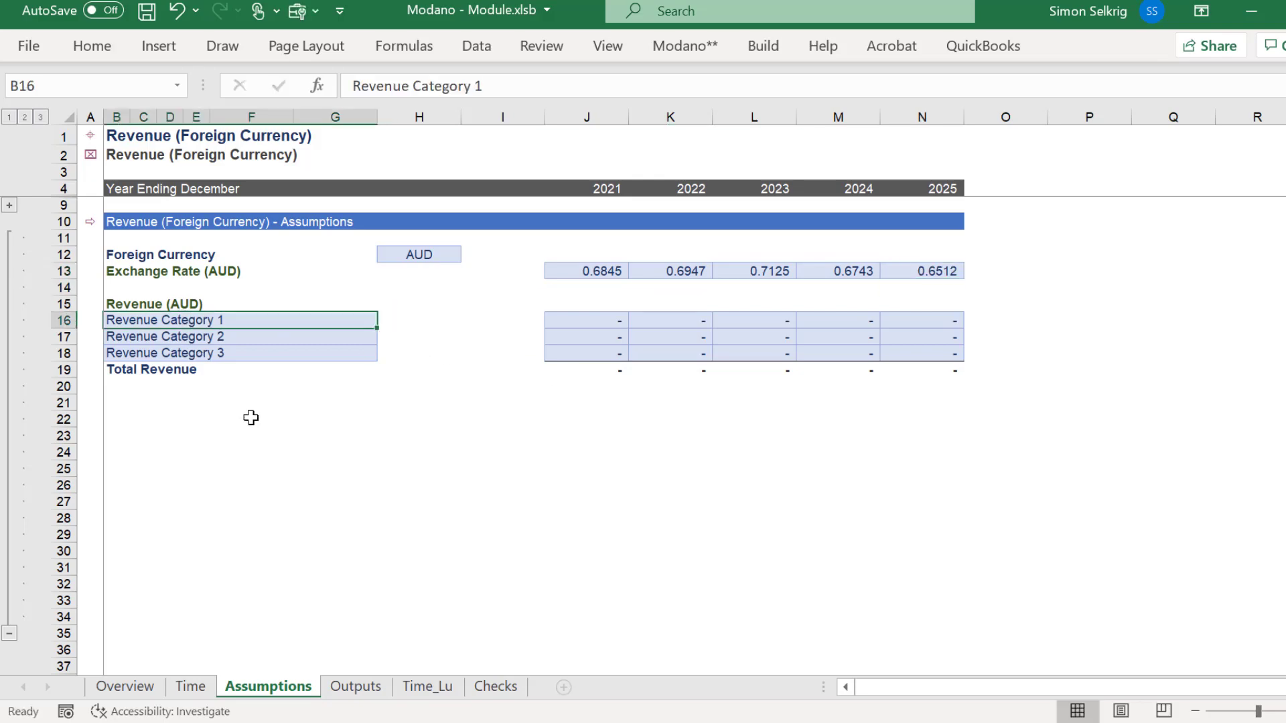
{"action": "type", "text": "Pro"}
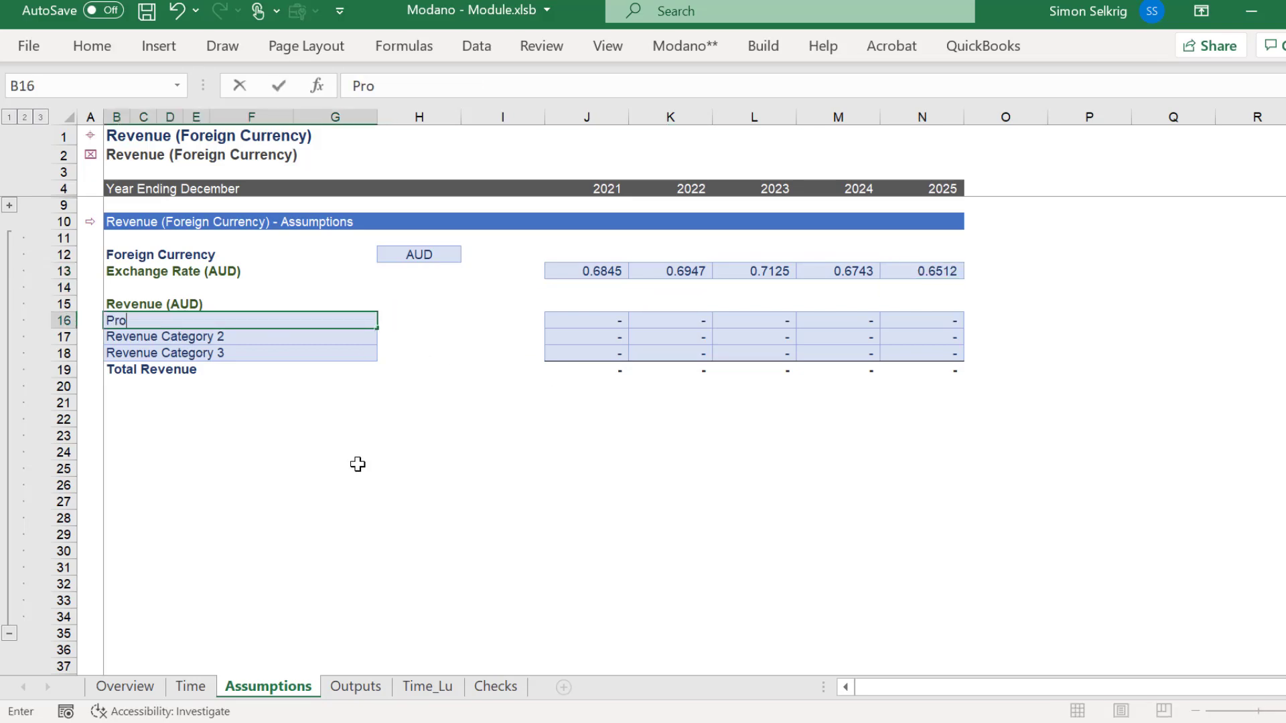
{"action": "type", "text": "duct A"}
{"action": "key", "text": "Return"}
{"action": "type", "text": "Product A"}
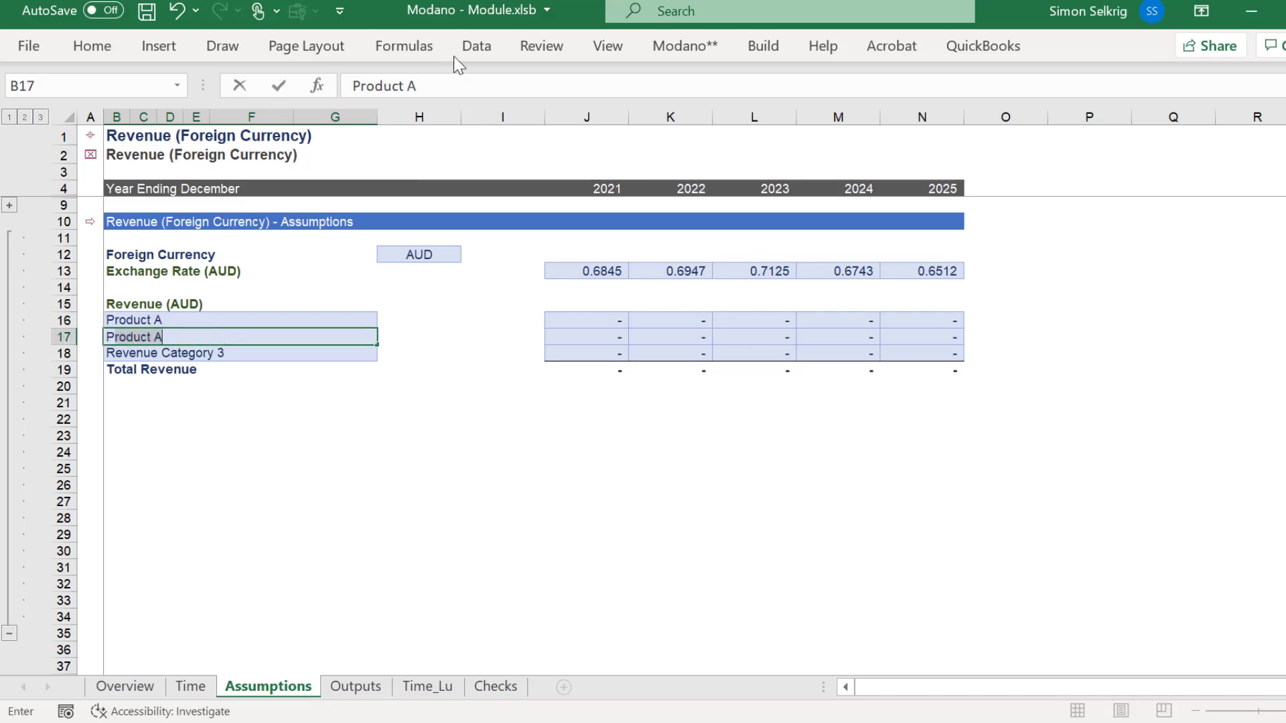
{"action": "left_click", "coordinate": [453, 84]}
{"action": "key", "text": "BackSpace"}
{"action": "type", "text": "B"}
{"action": "key", "text": "Return"}
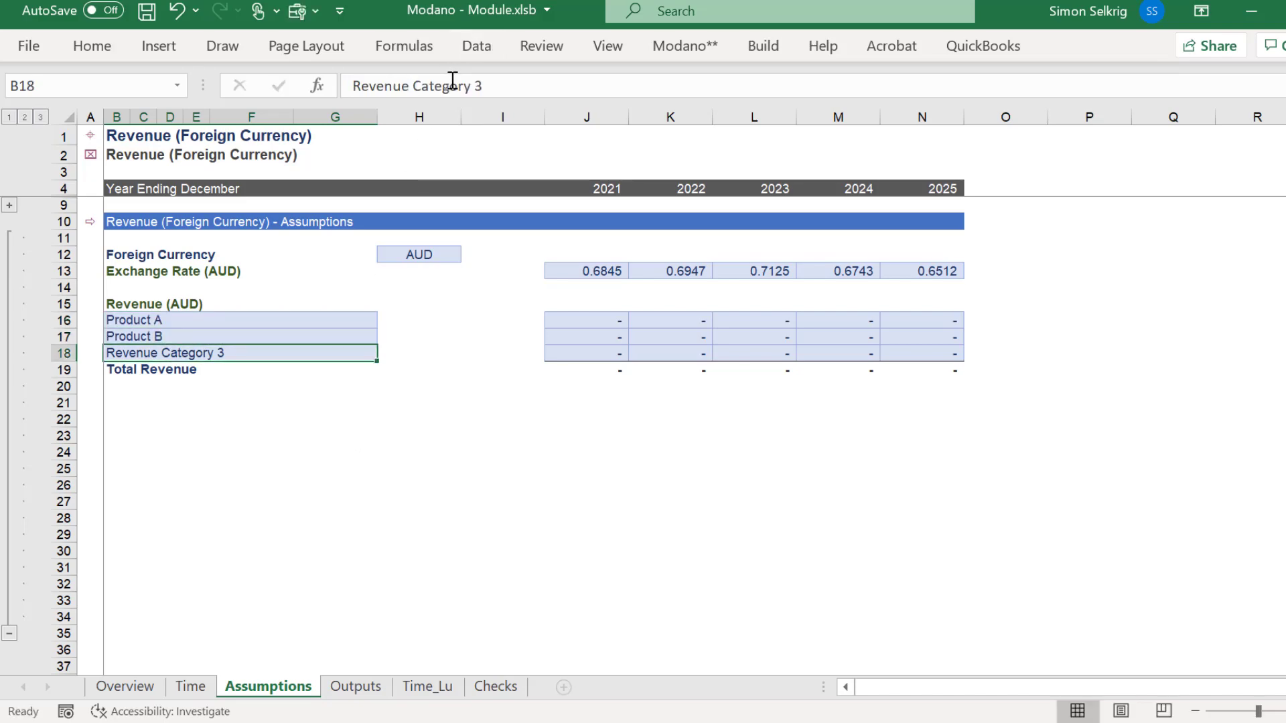
{"action": "type", "text": "P"}
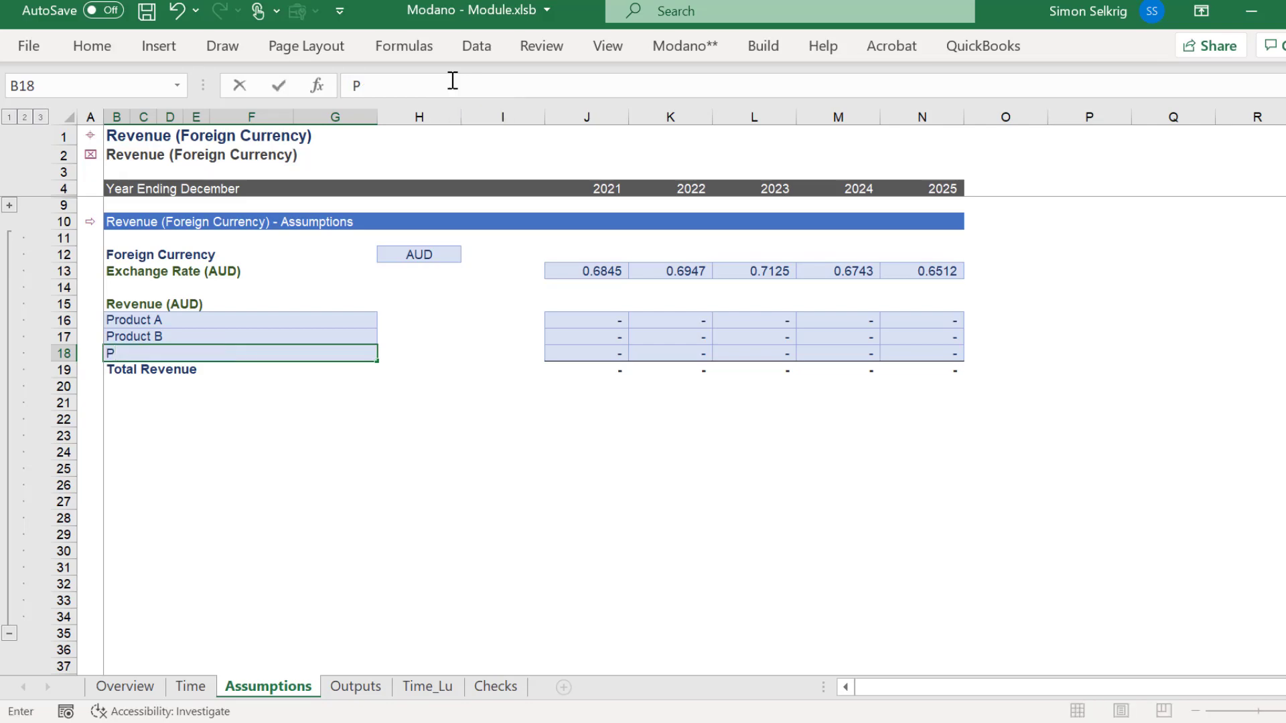
{"action": "type", "text": "roduct C"}
{"action": "key", "text": "Return"}
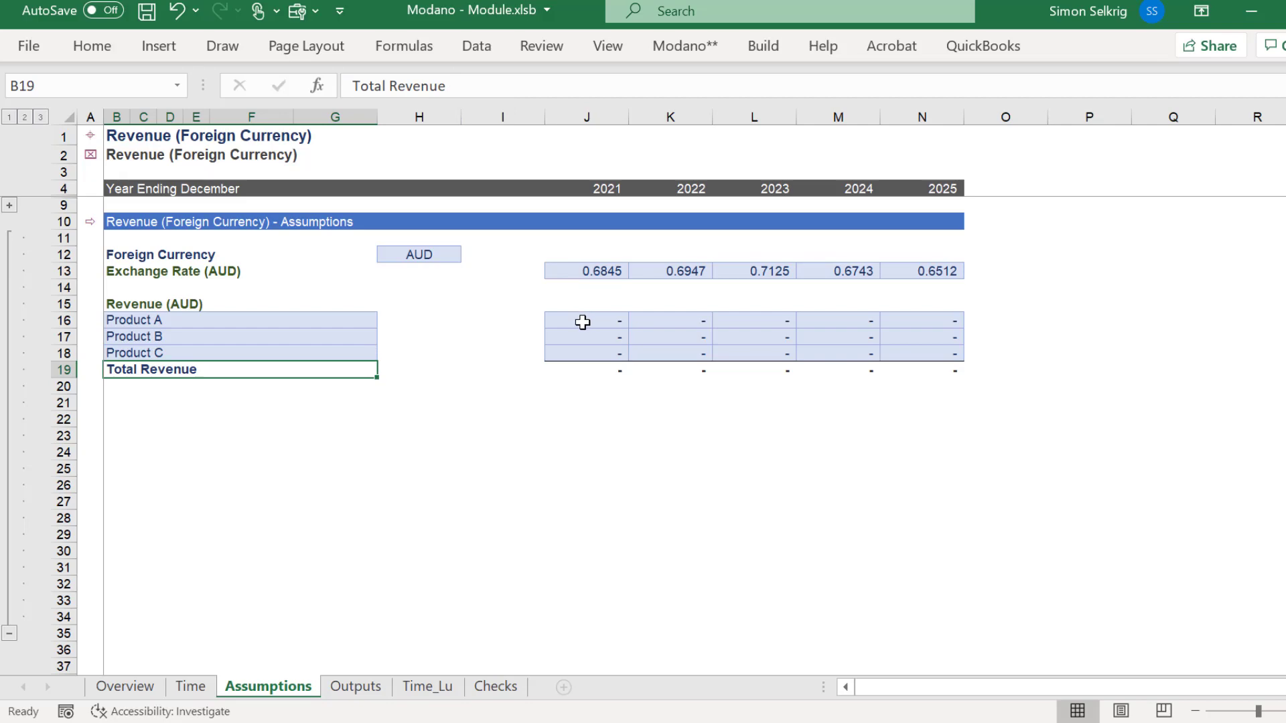
Fill the 2021 to 2025 revenue with 100 for Product A, 200 for Product B and 350 for Product C.
{"action": "left_click_drag", "start_coordinate": [581, 320], "coordinate": [889, 324]}
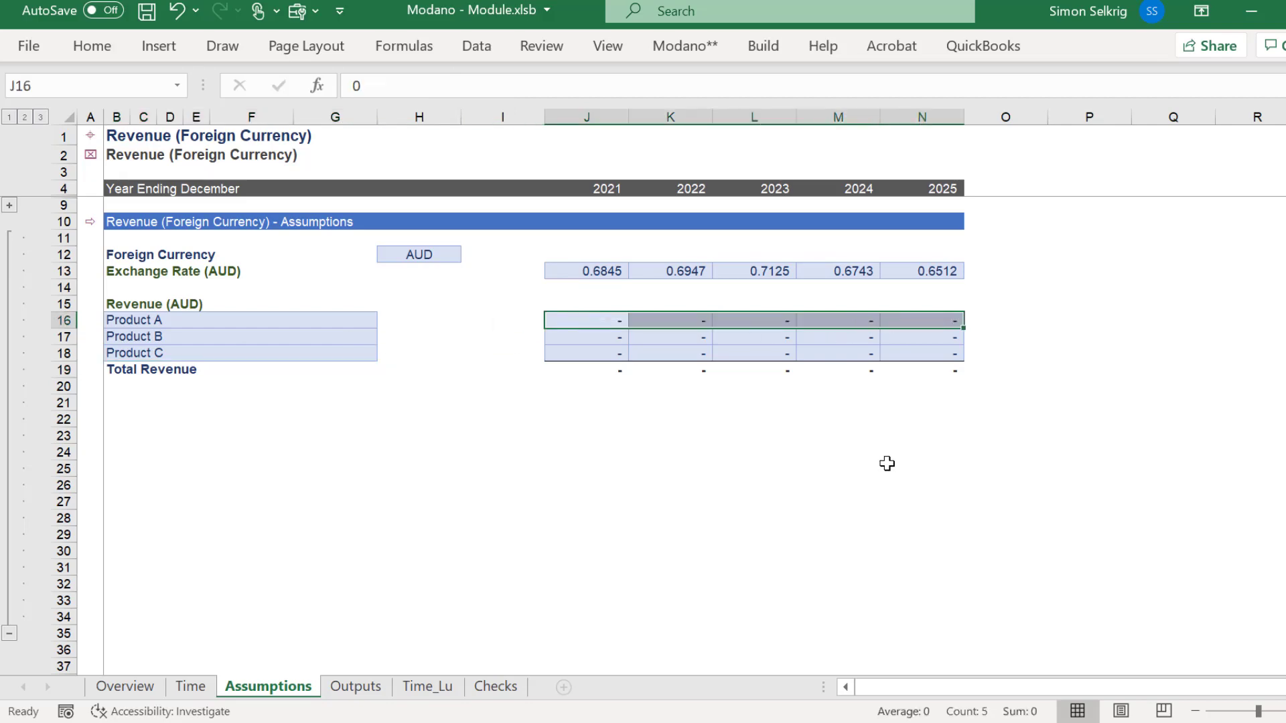
{"action": "type", "text": "100"}
{"action": "key", "text": "ctrl+Return"}
{"action": "key", "text": "Tab"}
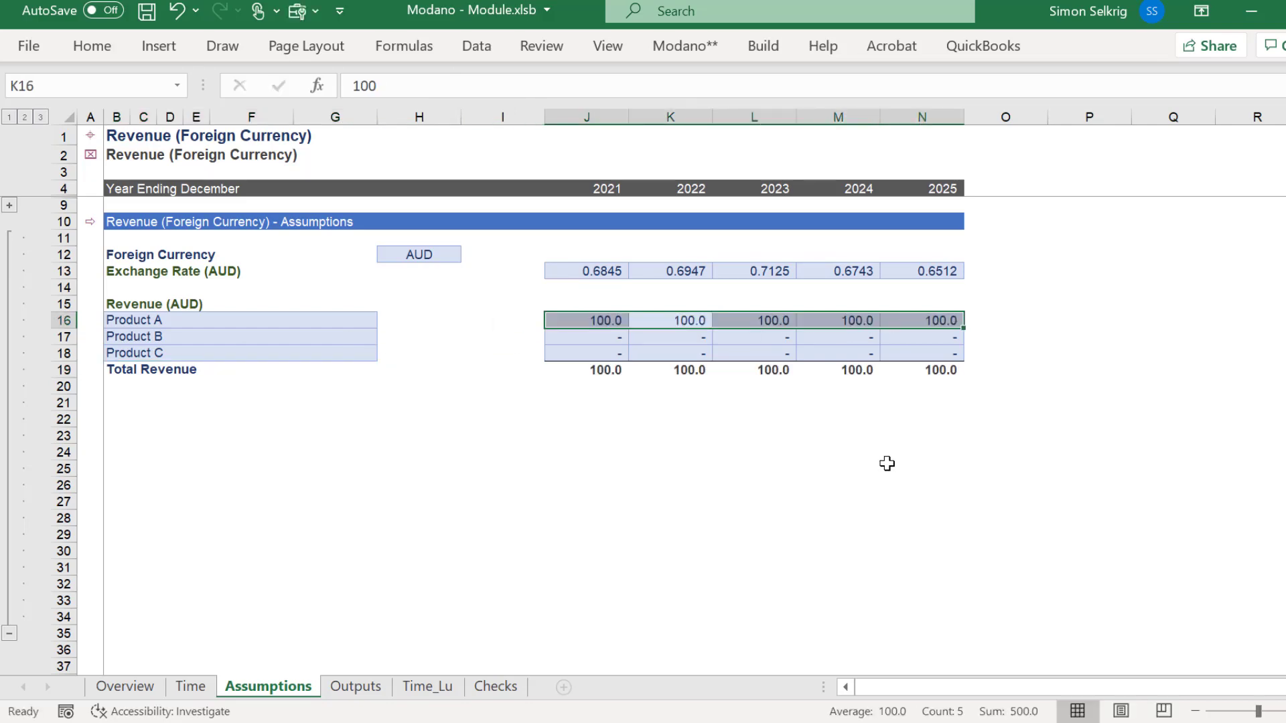
{"action": "left_click_drag", "start_coordinate": [603, 337], "coordinate": [918, 336]}
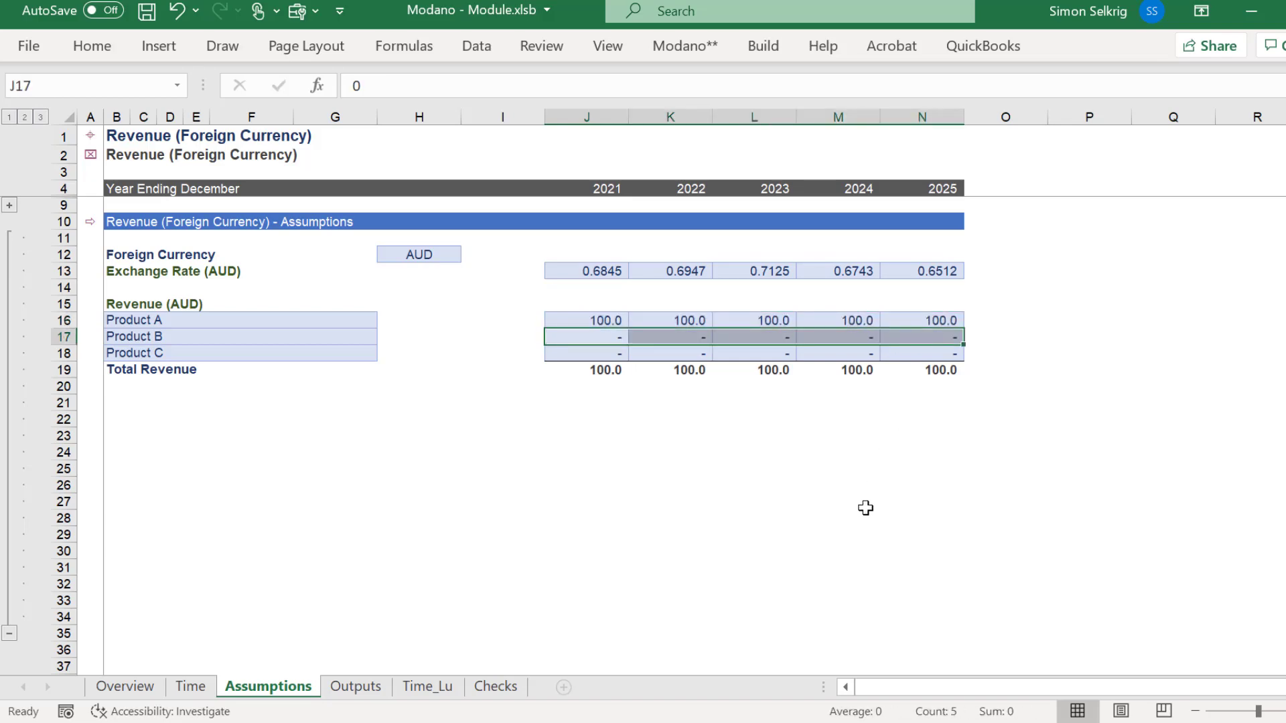
{"action": "type", "text": "200"}
{"action": "key", "text": "ctrl+Return"}
{"action": "key", "text": "Tab"}
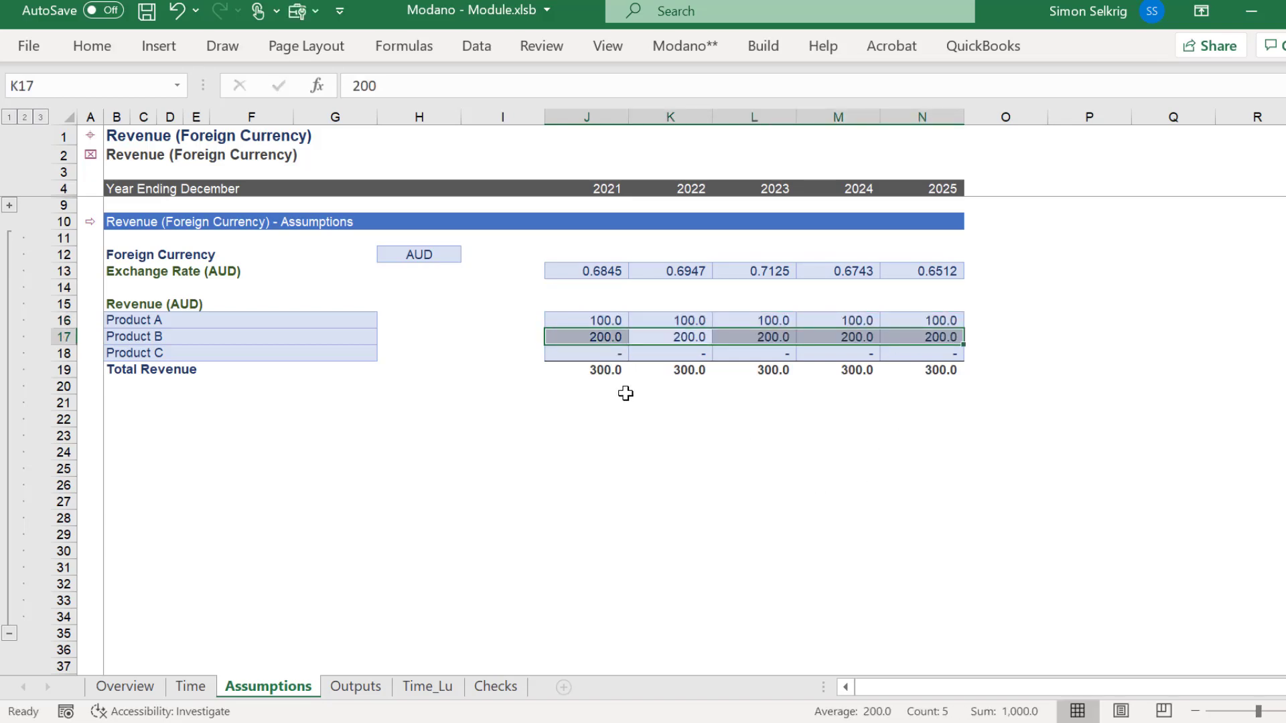
{"action": "left_click_drag", "start_coordinate": [594, 354], "coordinate": [933, 362]}
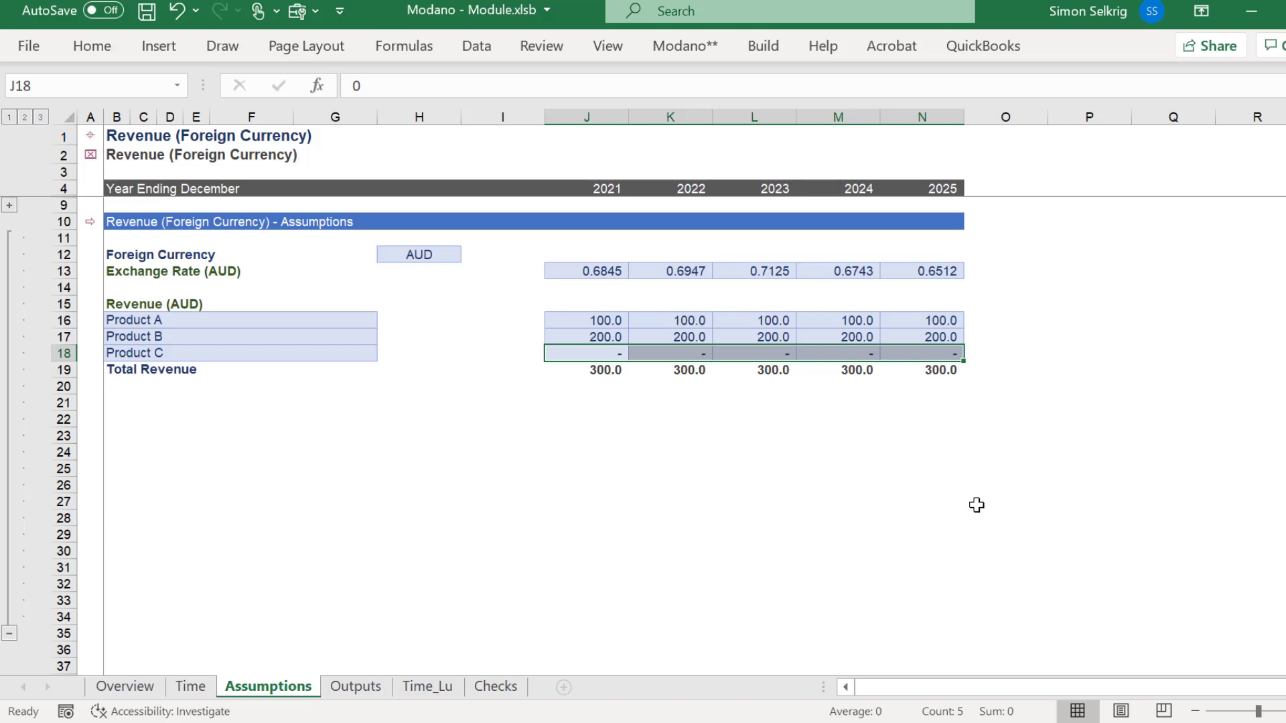
{"action": "type", "text": "350"}
{"action": "key", "text": "ctrl+Return"}
{"action": "key", "text": "Tab"}
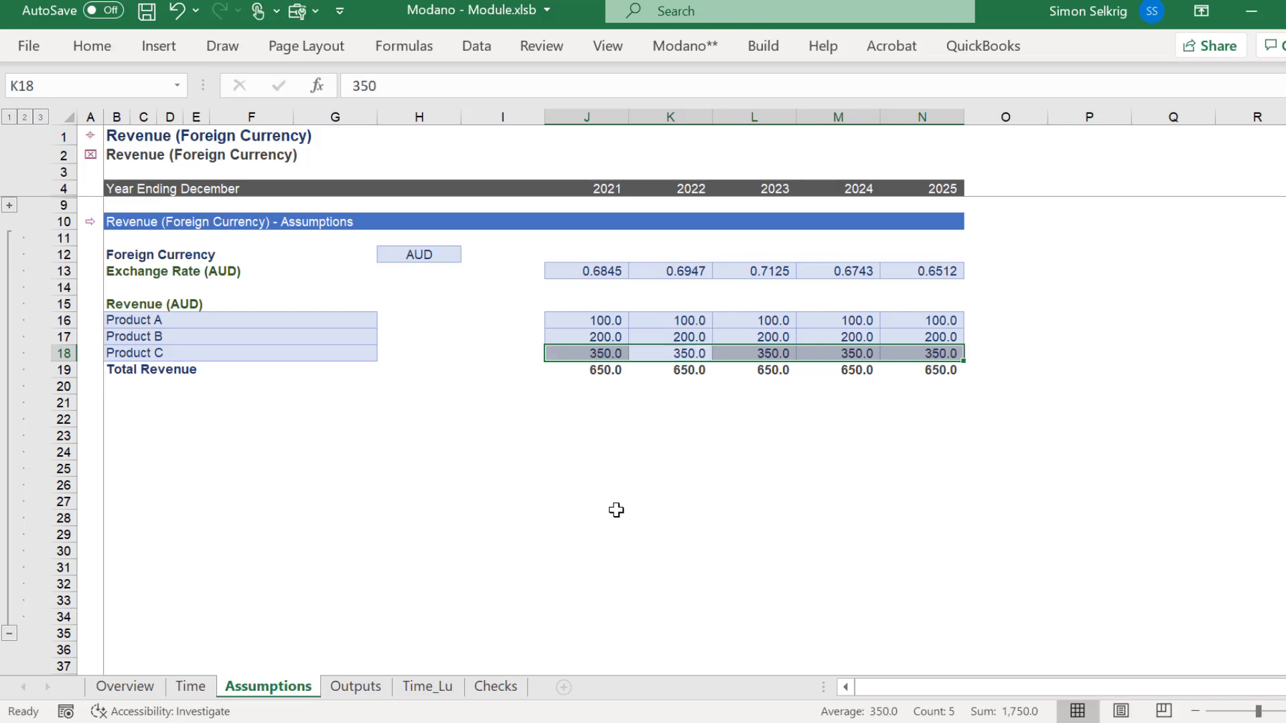
Go to the Outputs sheet and add the bold heading Revenue in B12.
{"action": "left_click", "coordinate": [92, 226]}
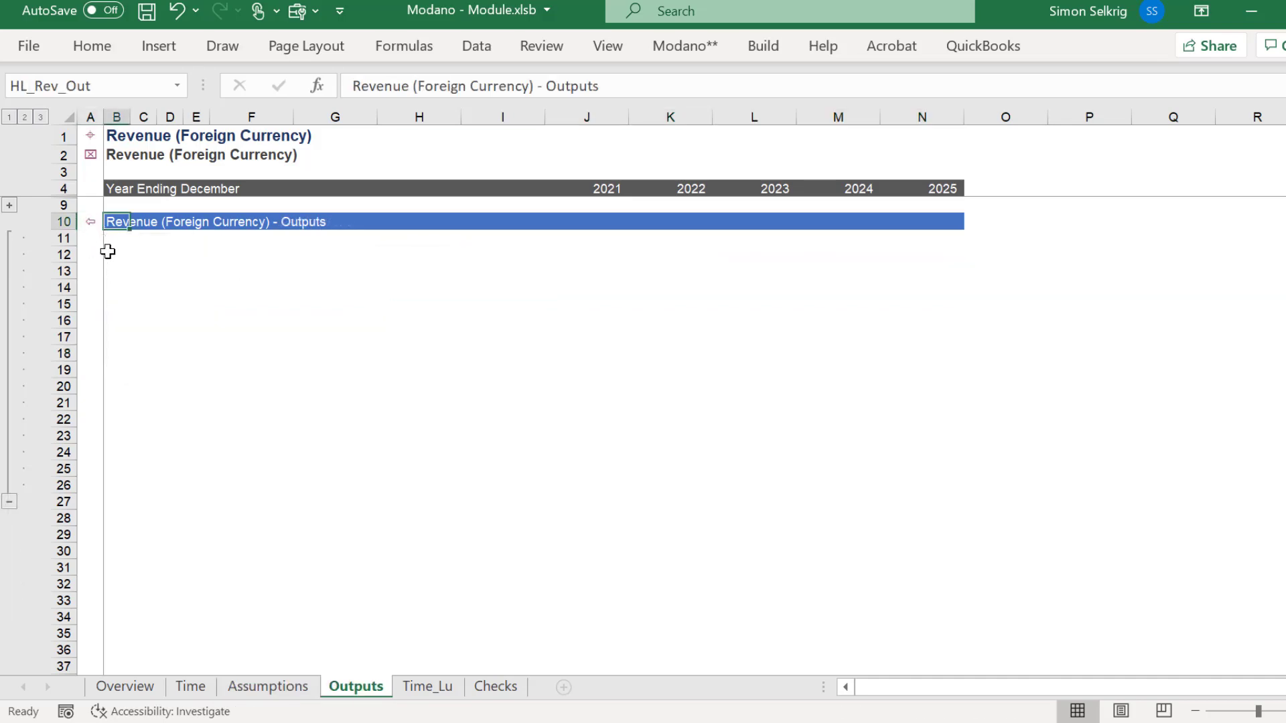
{"action": "left_click", "coordinate": [110, 253]}
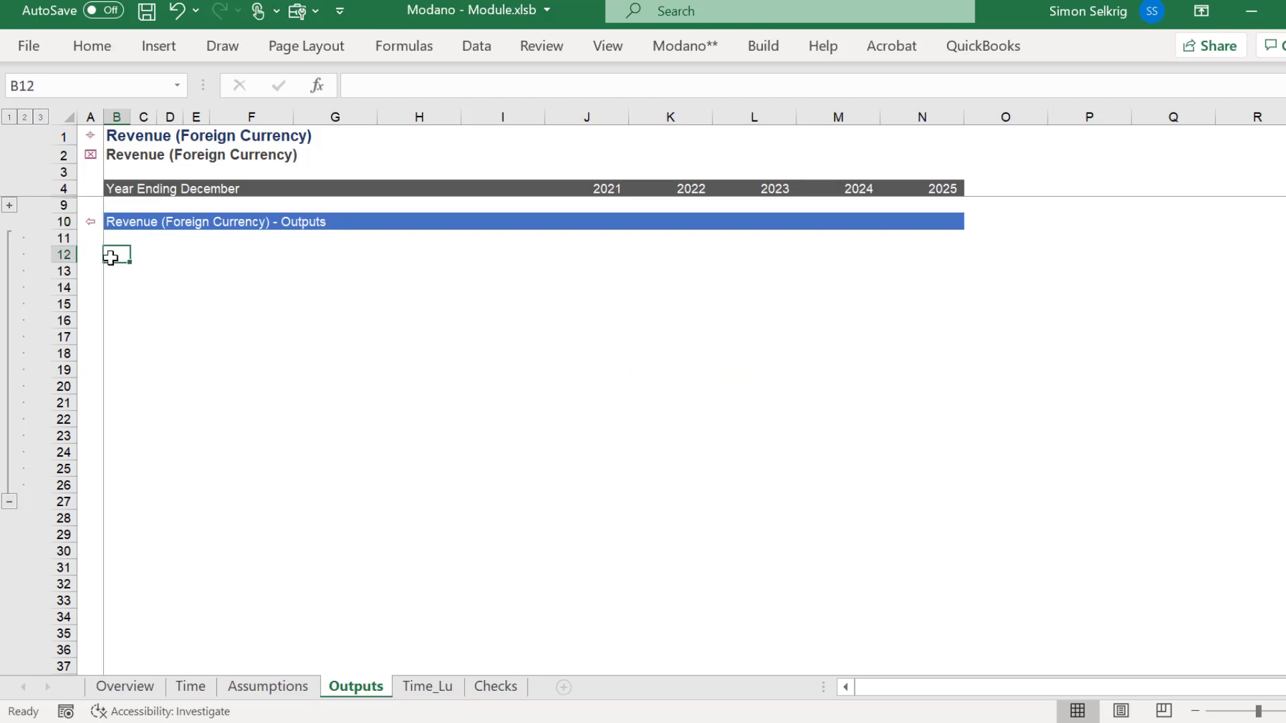
{"action": "type", "text": "R"}
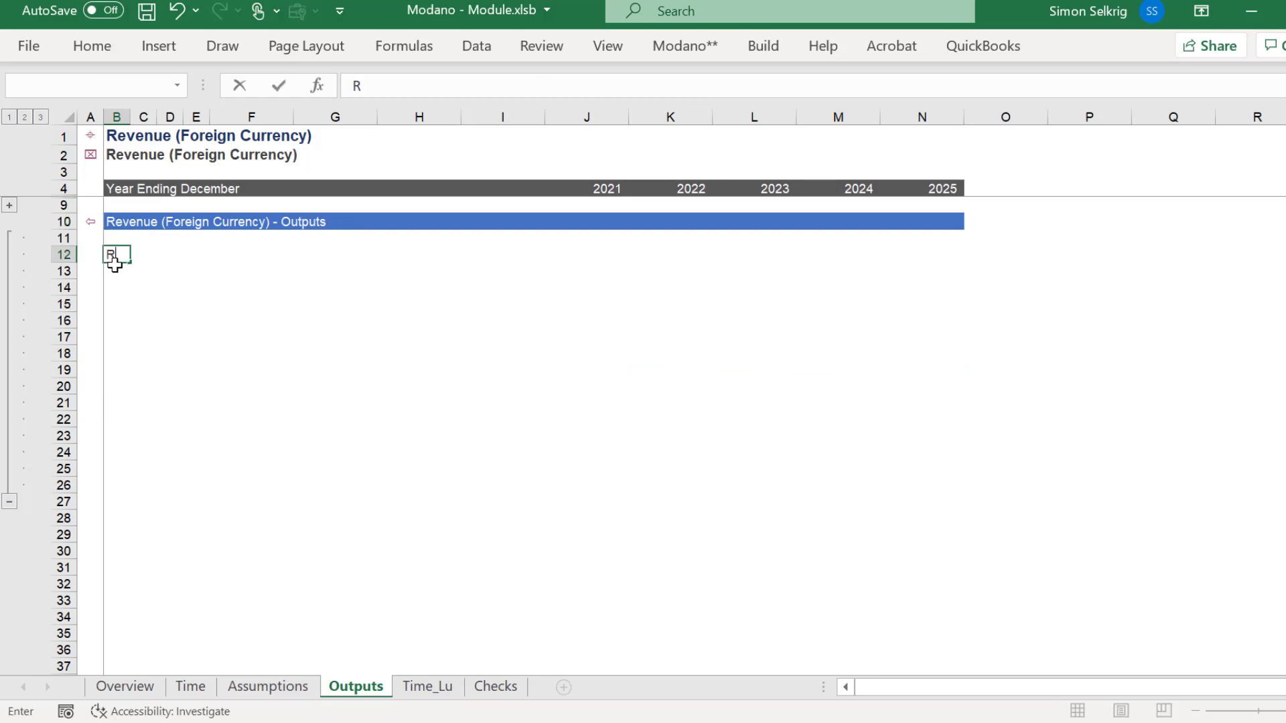
{"action": "type", "text": "evenue"}
{"action": "key", "text": "Return"}
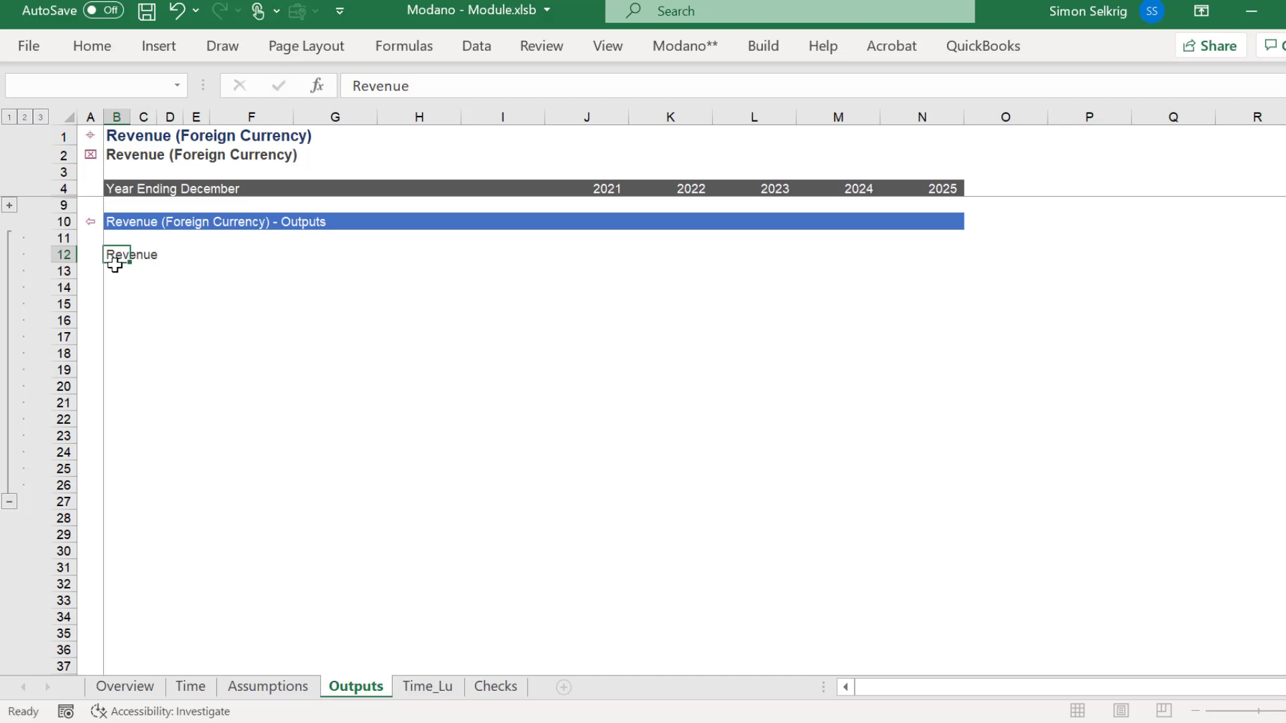
{"action": "key", "text": "Up"}
{"action": "key", "text": "ctrl+shift+2"}
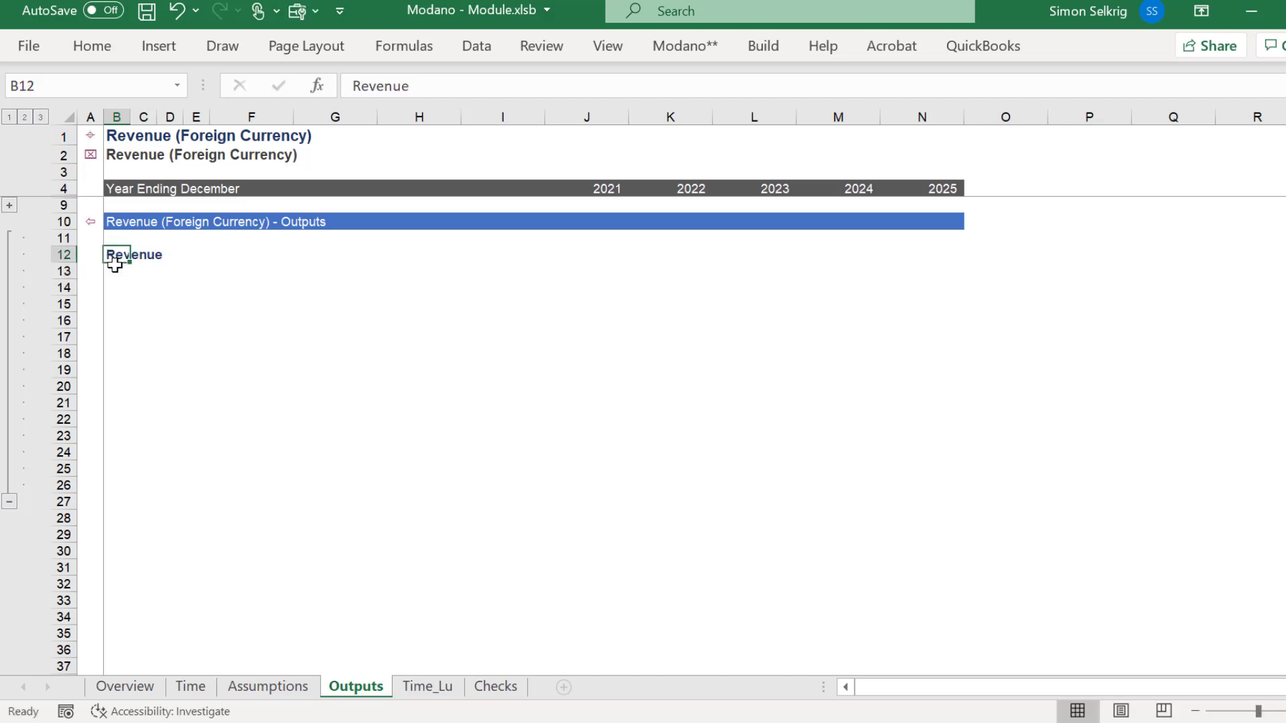
Insert a category block at row 13 using the existing Revenue categories group, including a total row.
{"action": "right_click", "coordinate": [118, 276]}
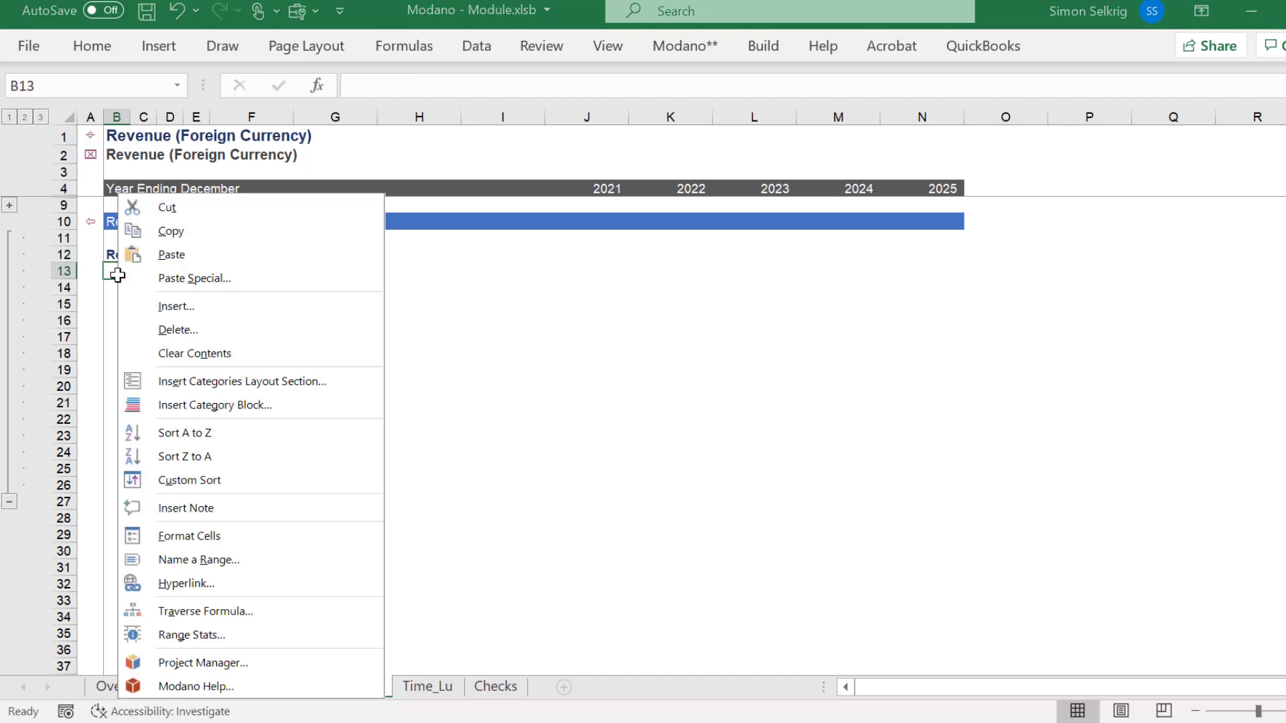
{"action": "left_click", "coordinate": [213, 405]}
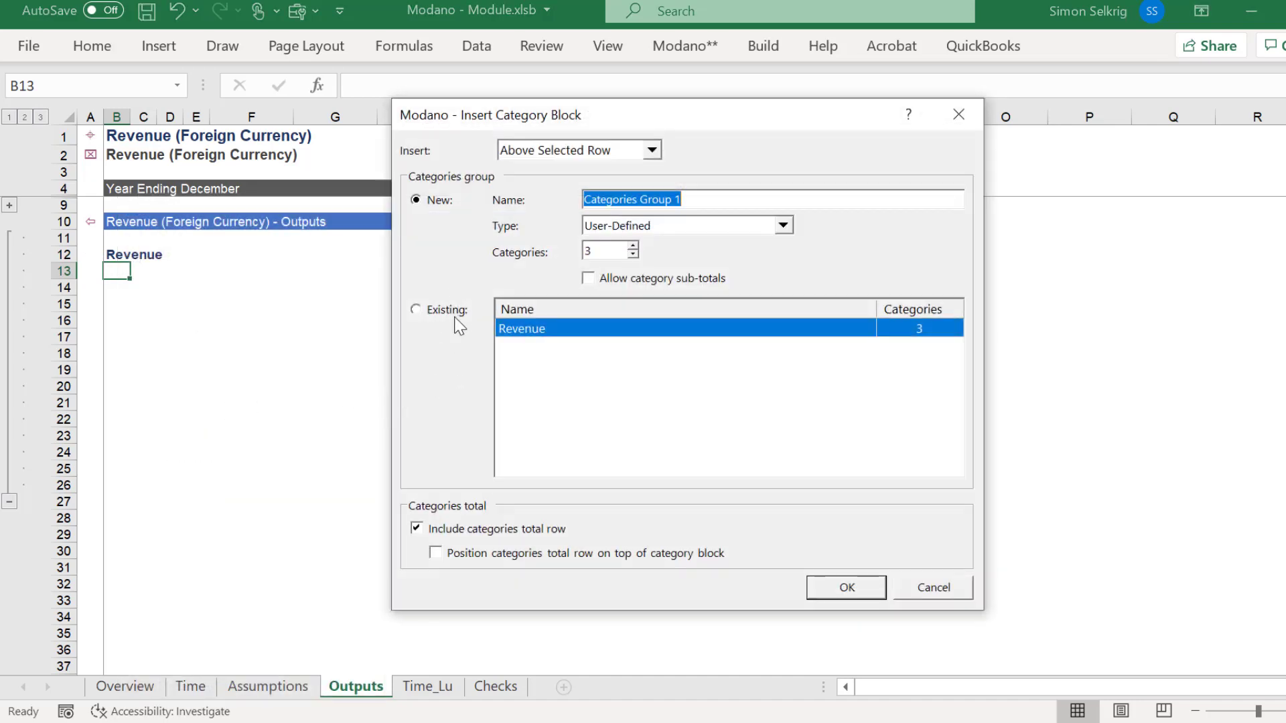
{"action": "left_click", "coordinate": [459, 326]}
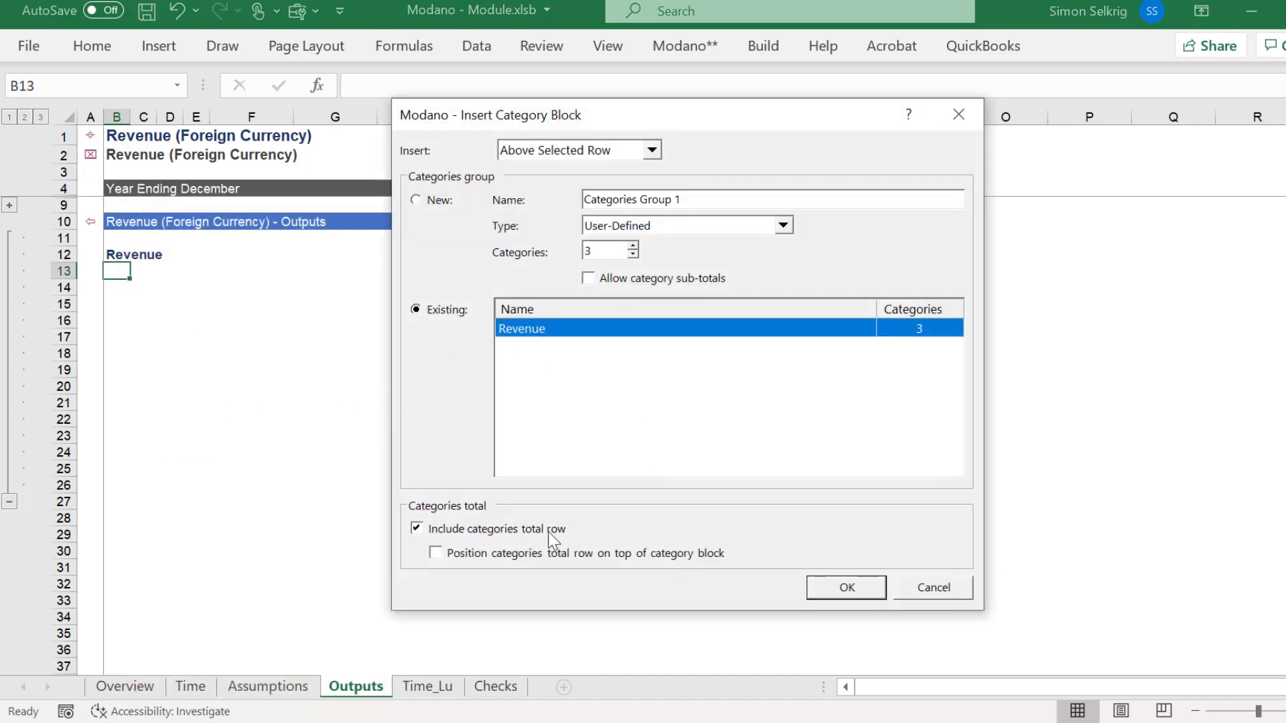
{"action": "left_click", "coordinate": [845, 588]}
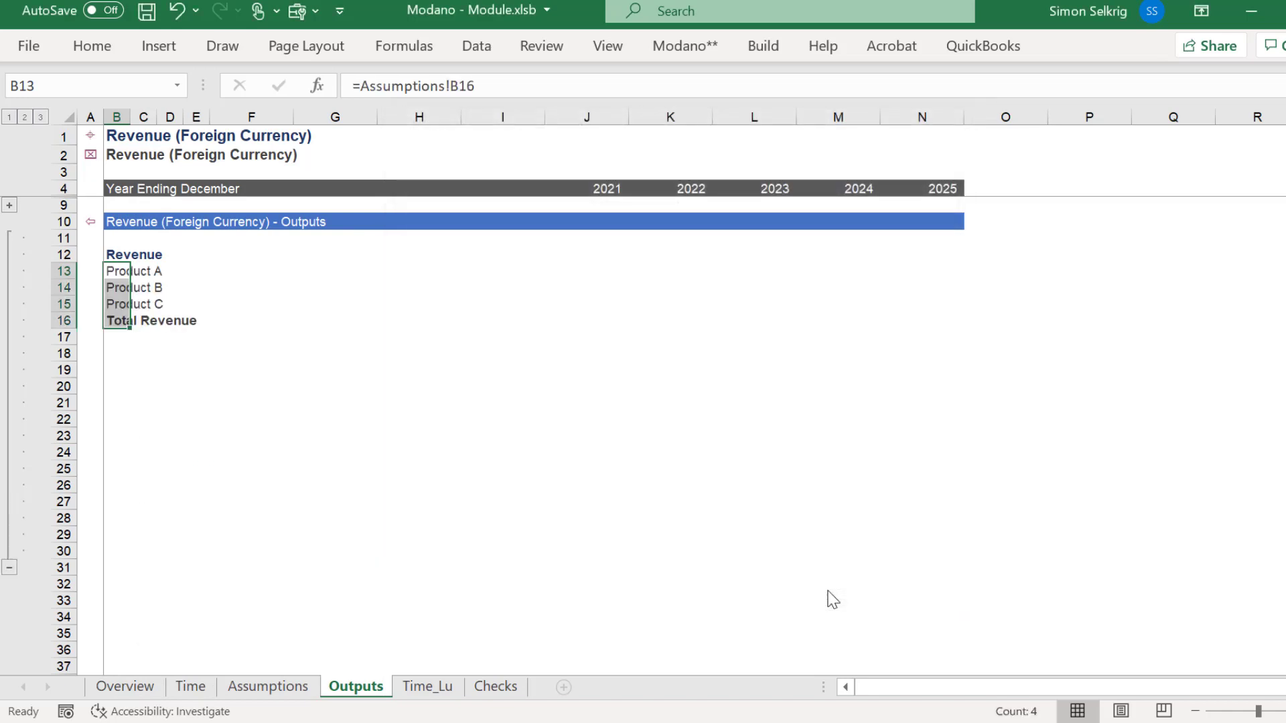
Apply the Number output style to the 2021 cells of the Revenue block, starting from the Product A row.
{"action": "key", "text": "Right"}
{"action": "key", "text": "Left"}
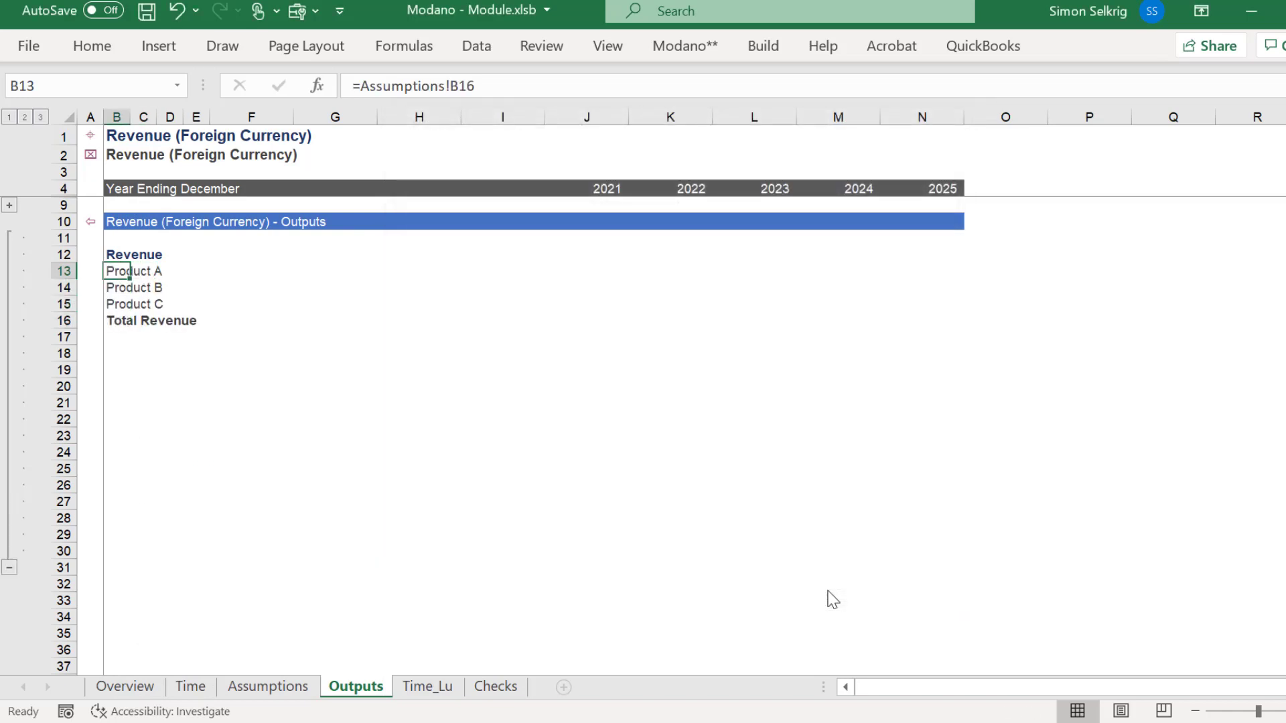
{"action": "key", "text": "Right"}
{"action": "key", "text": "Right"}
{"action": "key", "text": "Right"}
{"action": "key", "text": "Right"}
{"action": "key", "text": "Right"}
{"action": "key", "text": "Right"}
{"action": "key", "text": "Right"}
{"action": "key", "text": "Right"}
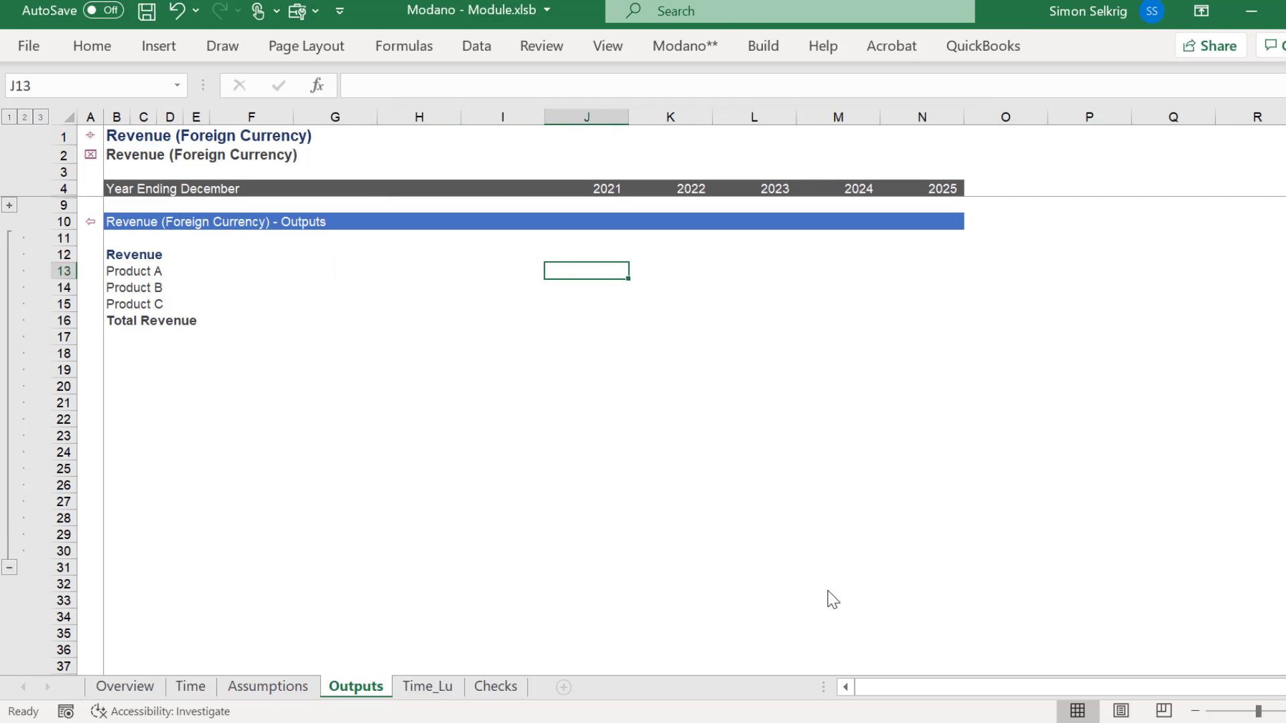
{"action": "left_click", "coordinate": [764, 46]}
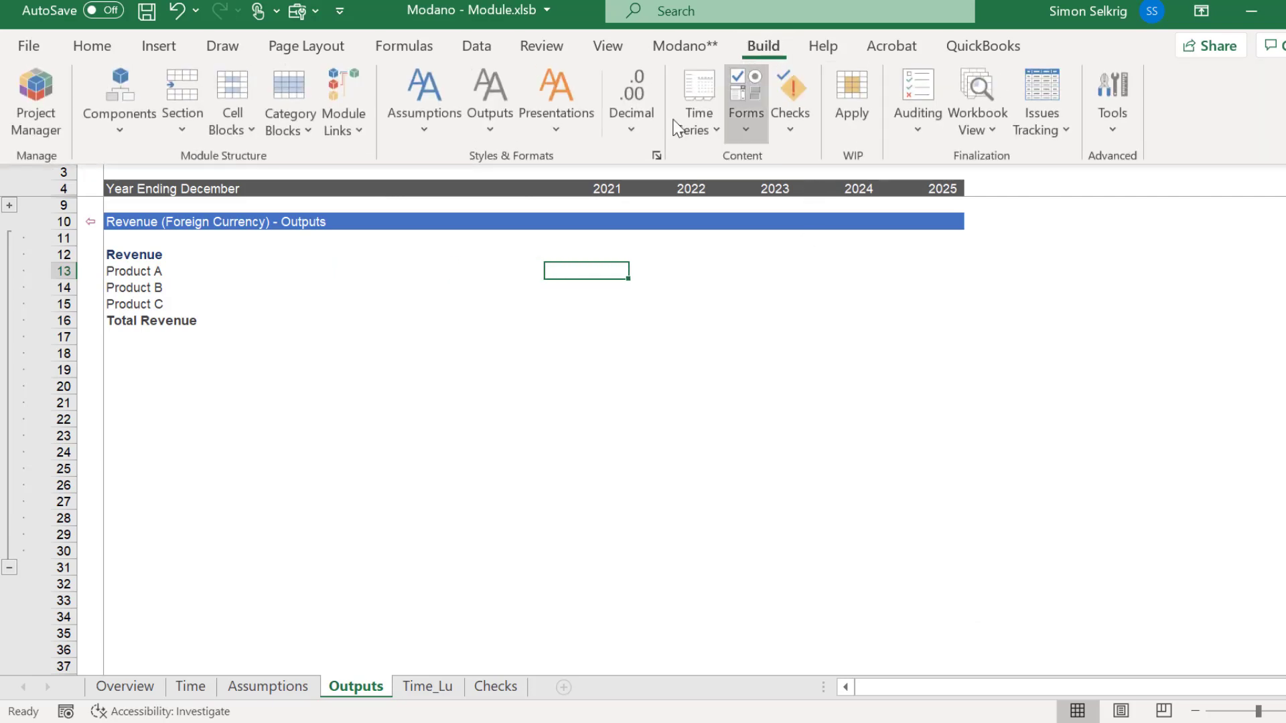
{"action": "left_click", "coordinate": [499, 128]}
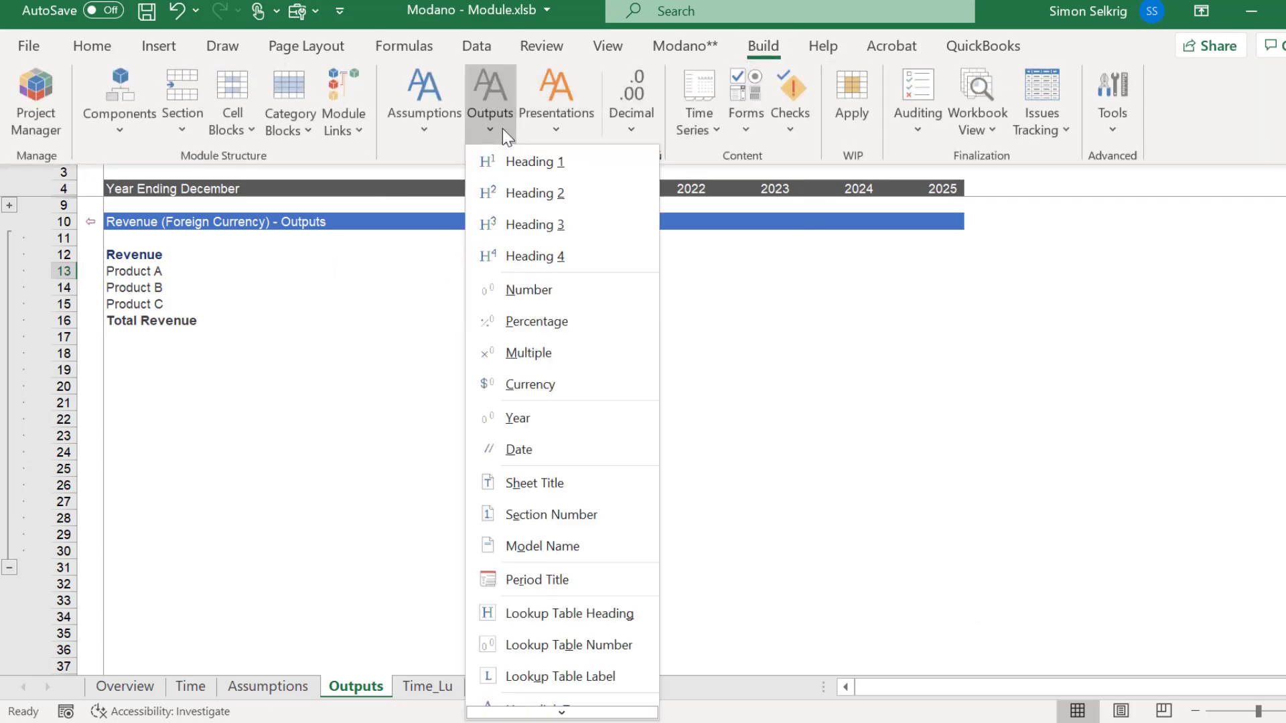
{"action": "left_click", "coordinate": [503, 290]}
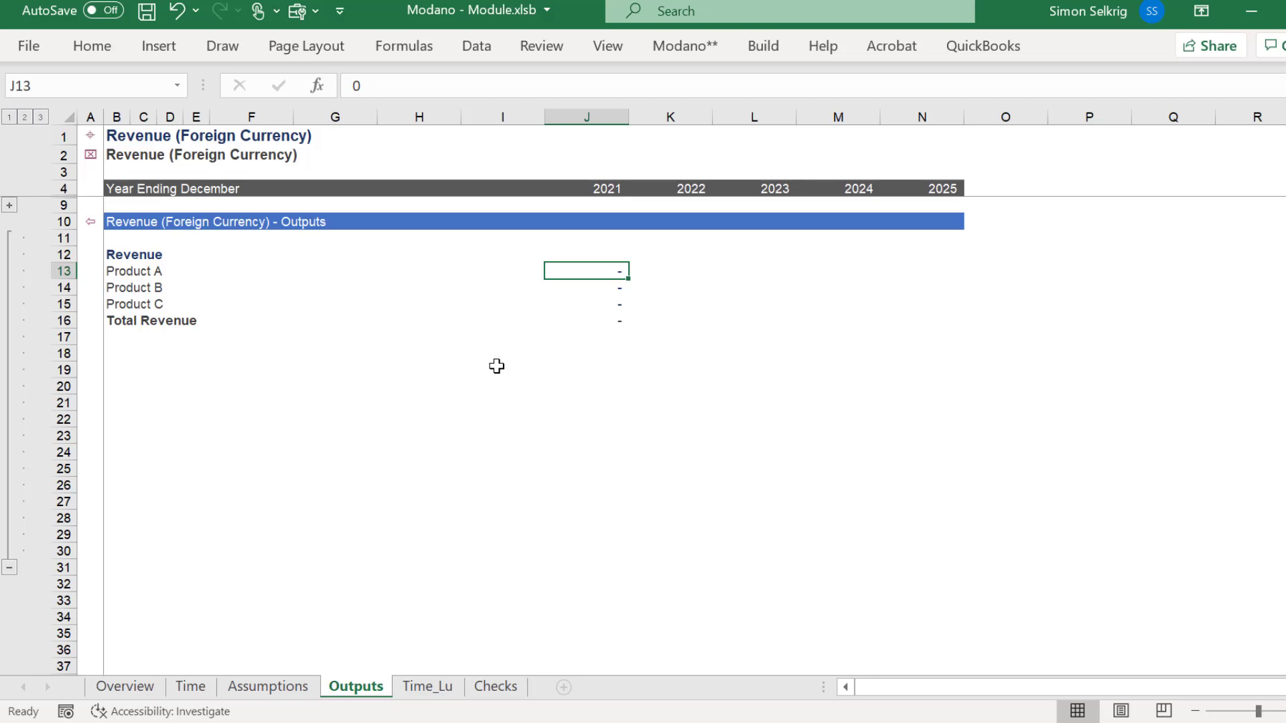
Extend the Revenue block's values across 2021 to 2025 and add a top border to the Total Revenue values in row 16.
{"action": "left_click", "coordinate": [575, 320]}
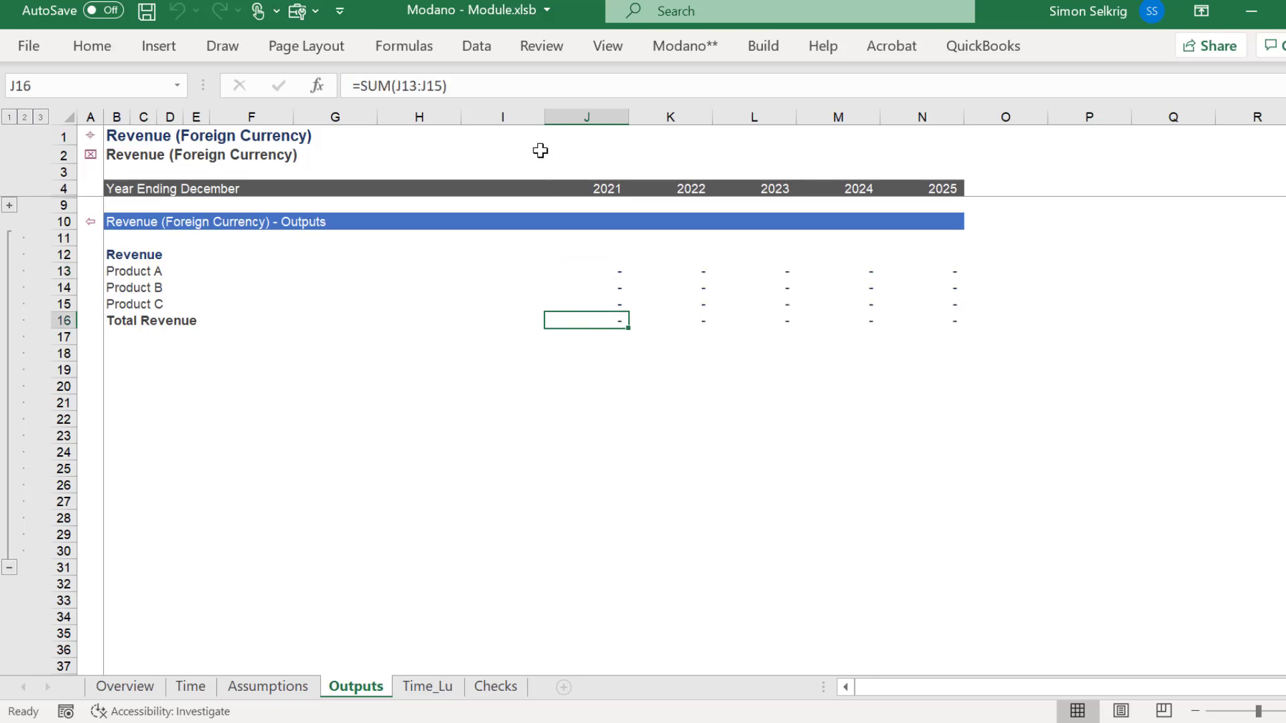
{"action": "left_click", "coordinate": [529, 86]}
{"action": "key", "text": "Escape"}
{"action": "left_click", "coordinate": [107, 45]}
{"action": "left_click", "coordinate": [284, 118]}
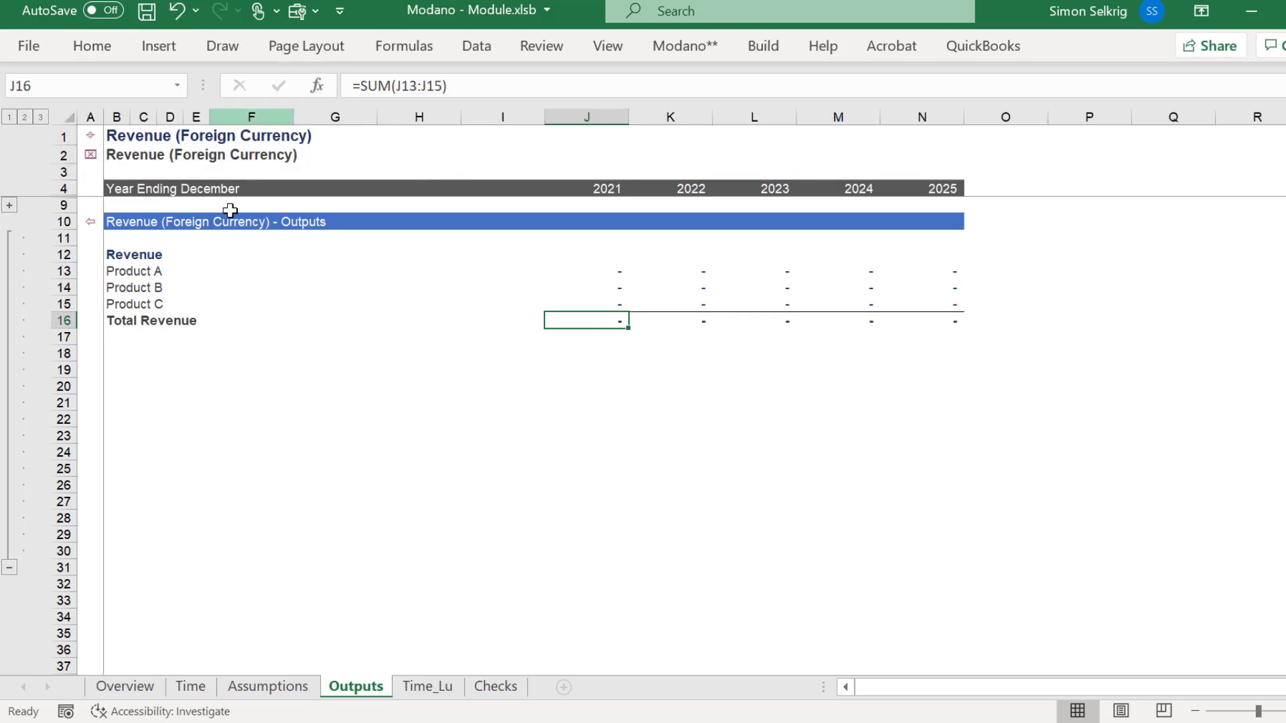
Link B18 to the Foreign Currency label in Assumptions!B12 and make it bold.
{"action": "left_click", "coordinate": [116, 353]}
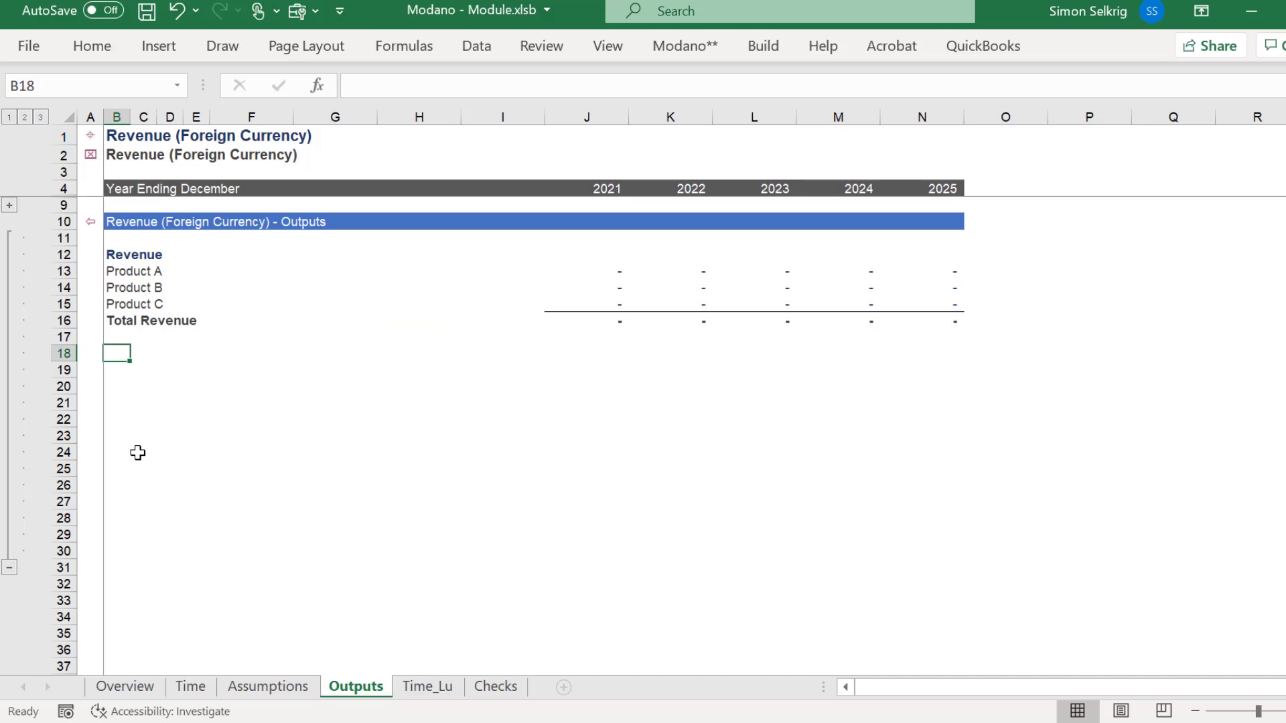
{"action": "type", "text": "="}
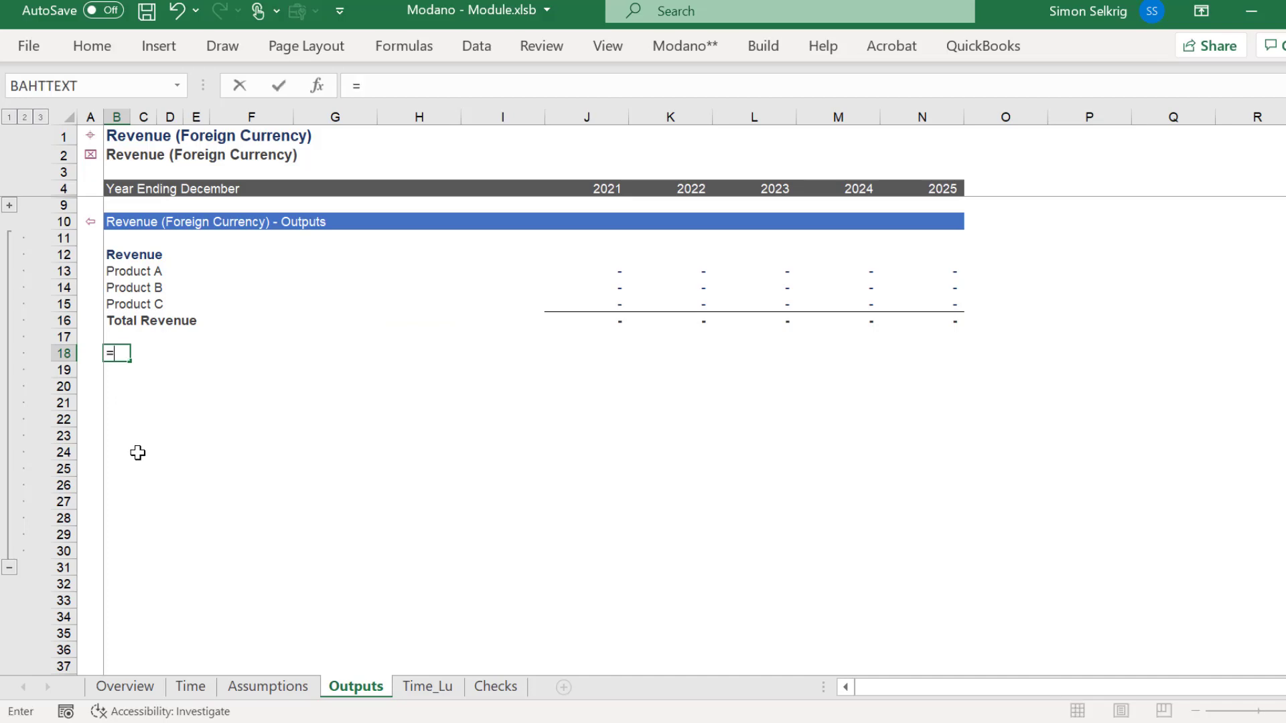
{"action": "left_click", "coordinate": [253, 695]}
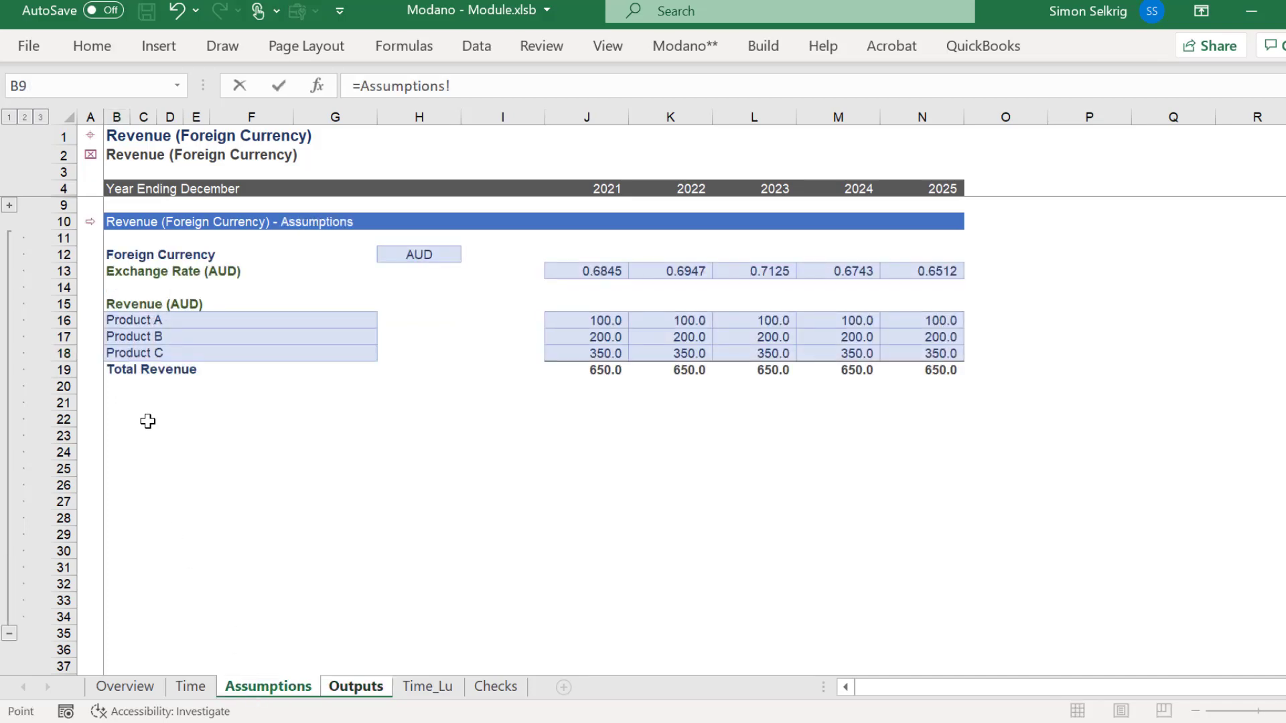
{"action": "left_click", "coordinate": [104, 253]}
{"action": "key", "text": "Return"}
{"action": "key", "text": "ctrl+b"}
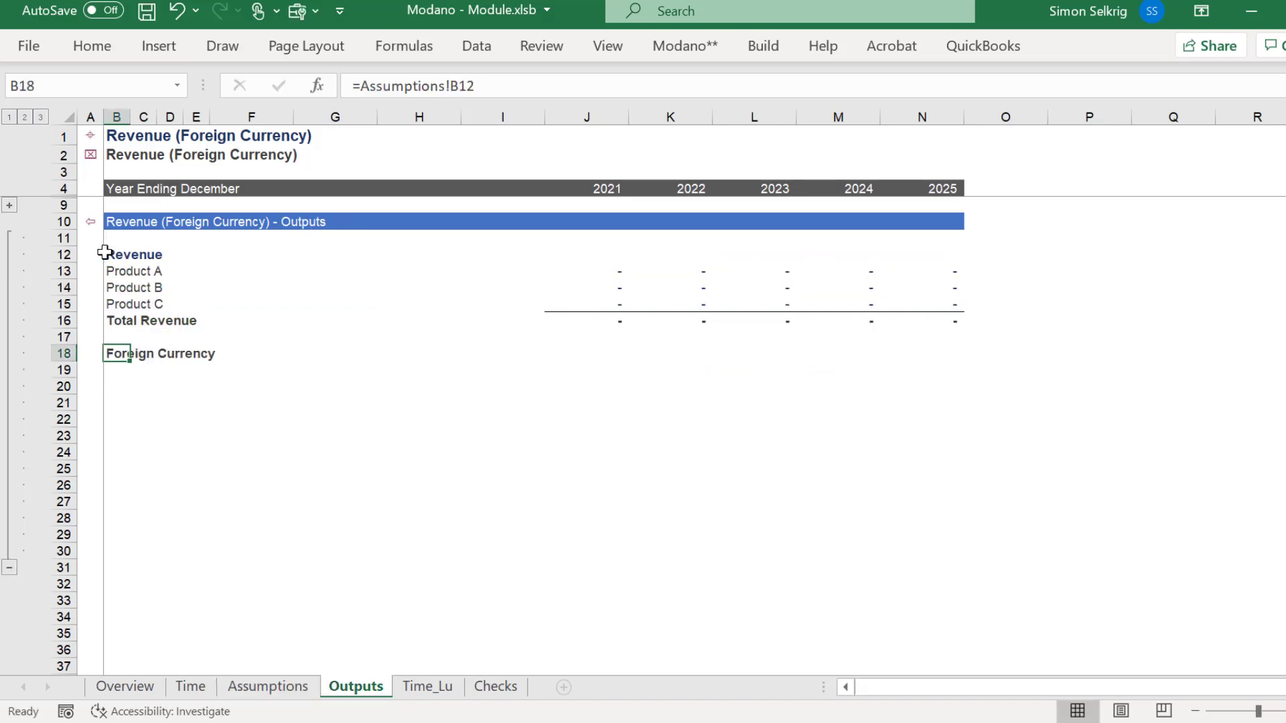
Link H18 to the currency code in Assumptions!H12, then make it bold and centred.
{"action": "key", "text": "Right"}
{"action": "key", "text": "Right"}
{"action": "key", "text": "Right"}
{"action": "key", "text": "Right"}
{"action": "key", "text": "Right"}
{"action": "key", "text": "Right"}
{"action": "type", "text": "="}
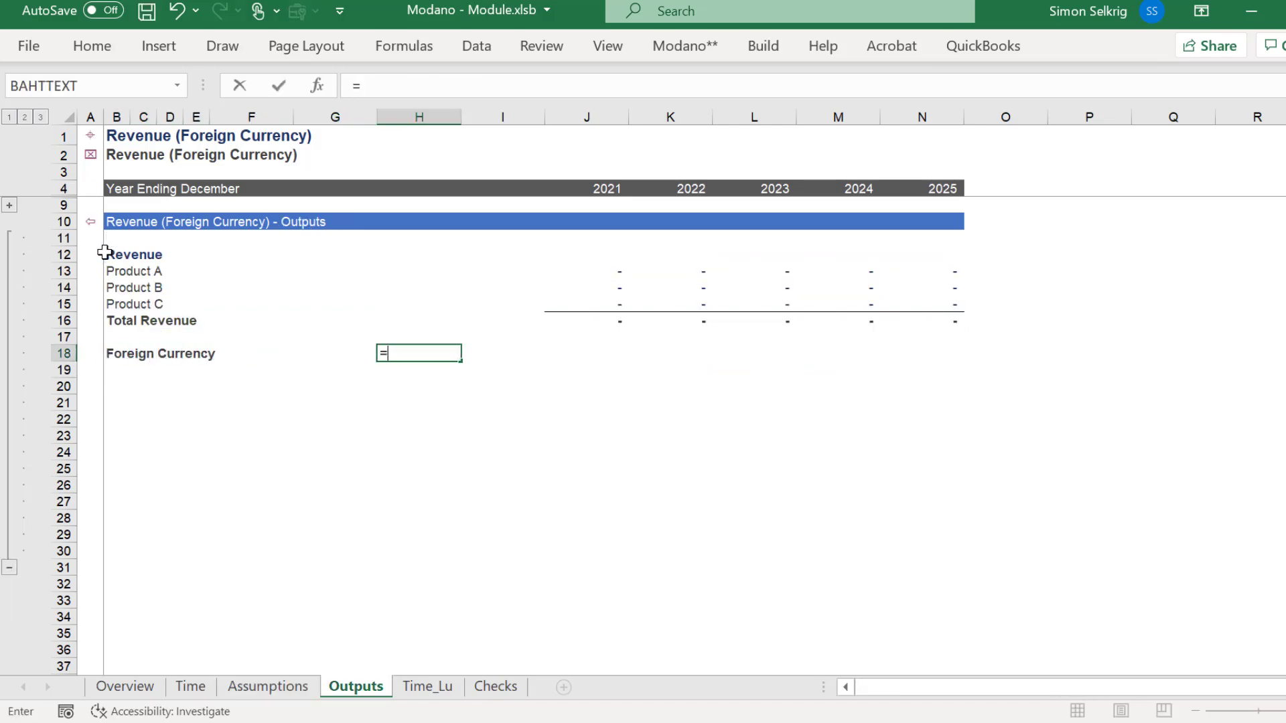
{"action": "left_click", "coordinate": [268, 687]}
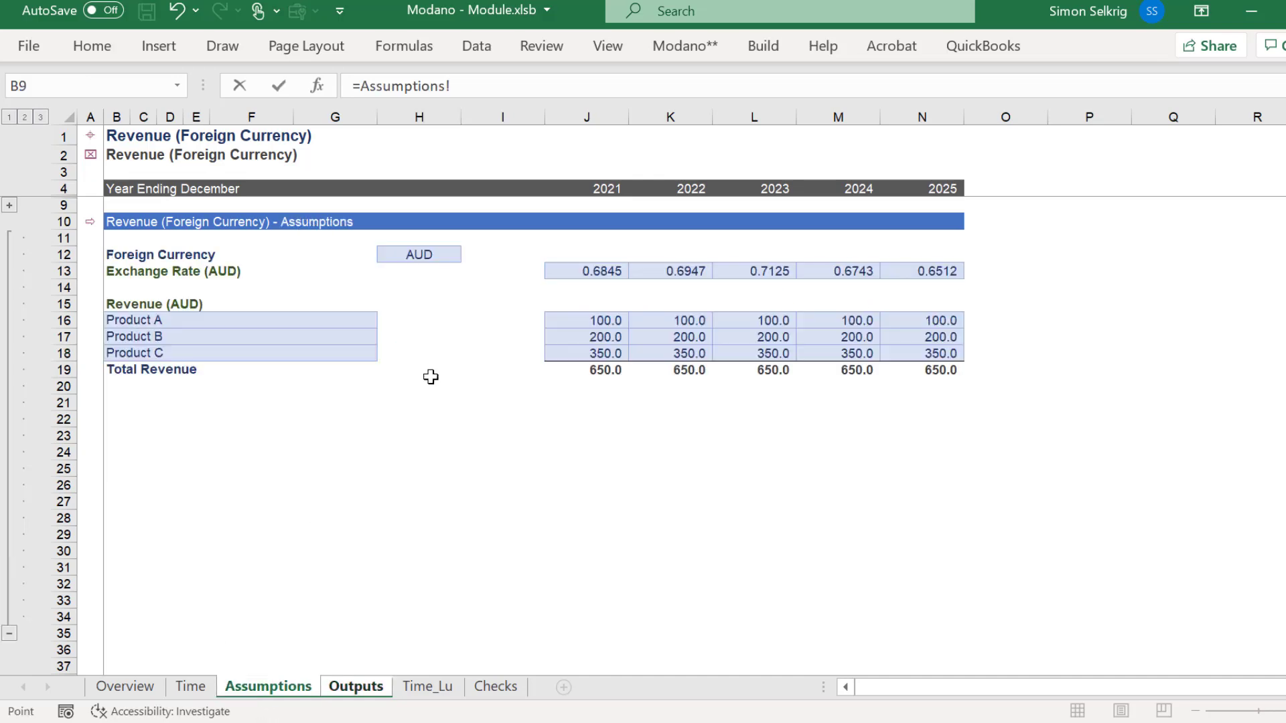
{"action": "left_click", "coordinate": [432, 257]}
{"action": "key", "text": "Return"}
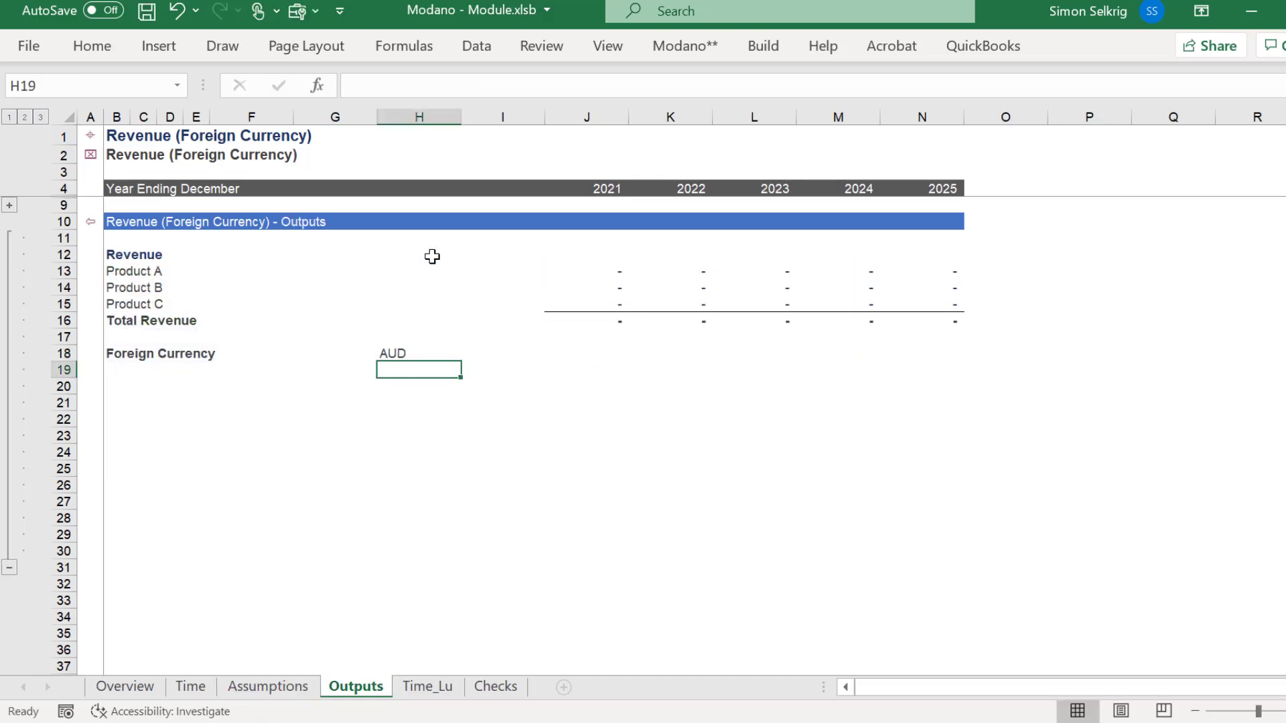
{"action": "key", "text": "Up"}
{"action": "key", "text": "ctrl+b"}
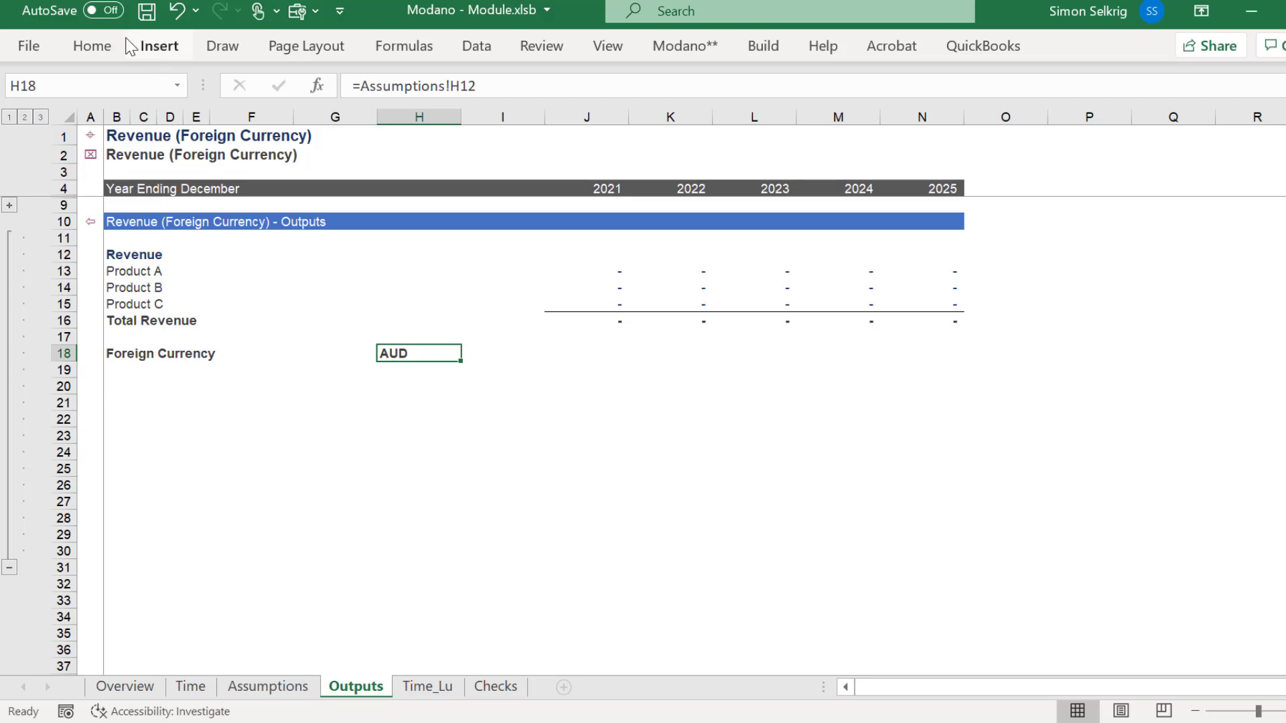
{"action": "left_click", "coordinate": [92, 46]}
{"action": "left_click", "coordinate": [453, 116]}
Link B19 to the exchange rate label in Assumptions!B13 and make it bold.
{"action": "left_click", "coordinate": [119, 366]}
{"action": "type", "text": "="}
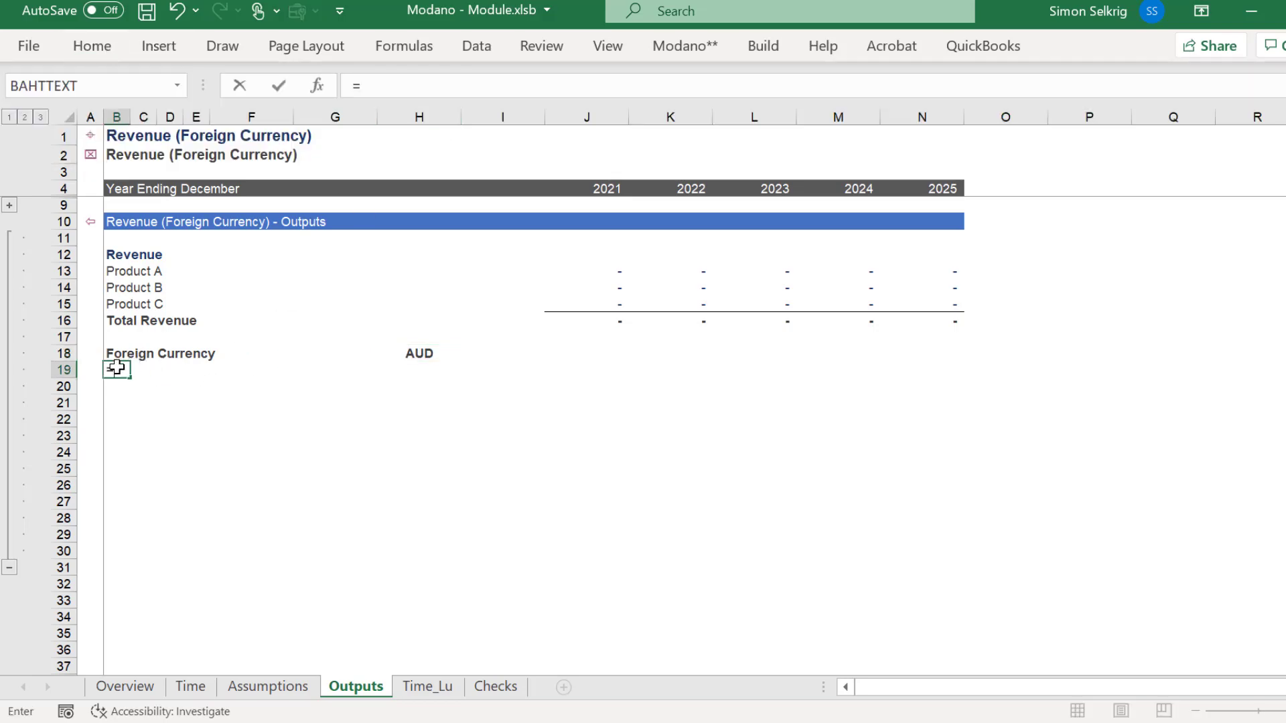
{"action": "left_click", "coordinate": [264, 686]}
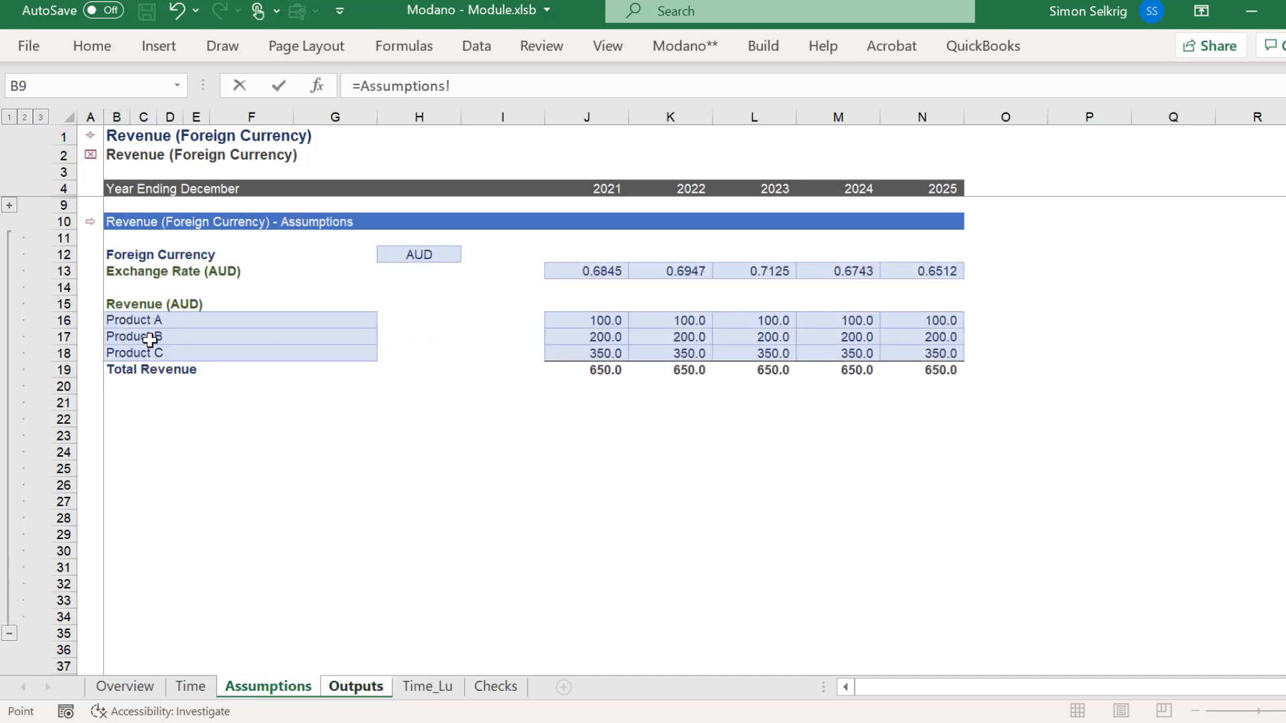
{"action": "left_click", "coordinate": [113, 268]}
{"action": "key", "text": "Return"}
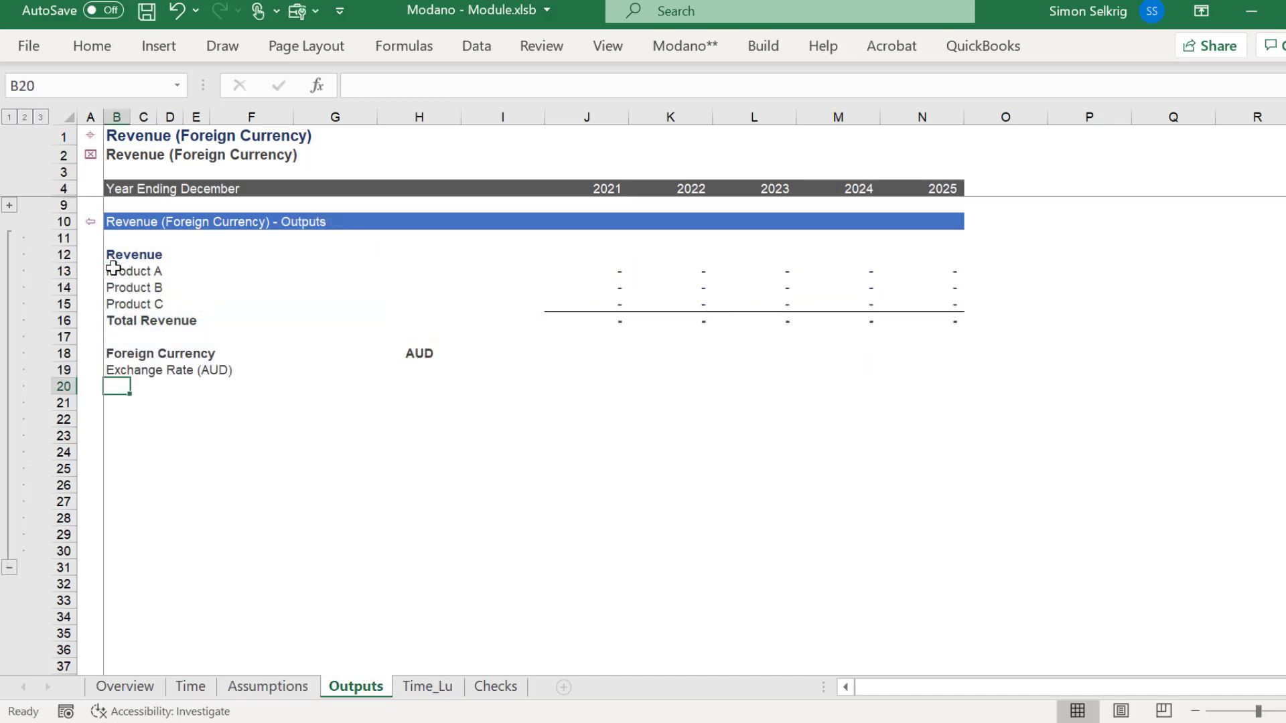
{"action": "key", "text": "Up"}
{"action": "key", "text": "ctrl+b"}
Format the 2021 exchange rate cell J19 with the Number output style and four decimal places.
{"action": "key", "text": "Right"}
{"action": "key", "text": "Right"}
{"action": "key", "text": "Right"}
{"action": "key", "text": "Right"}
{"action": "key", "text": "Right"}
{"action": "key", "text": "Right"}
{"action": "key", "text": "Right"}
{"action": "key", "text": "Right"}
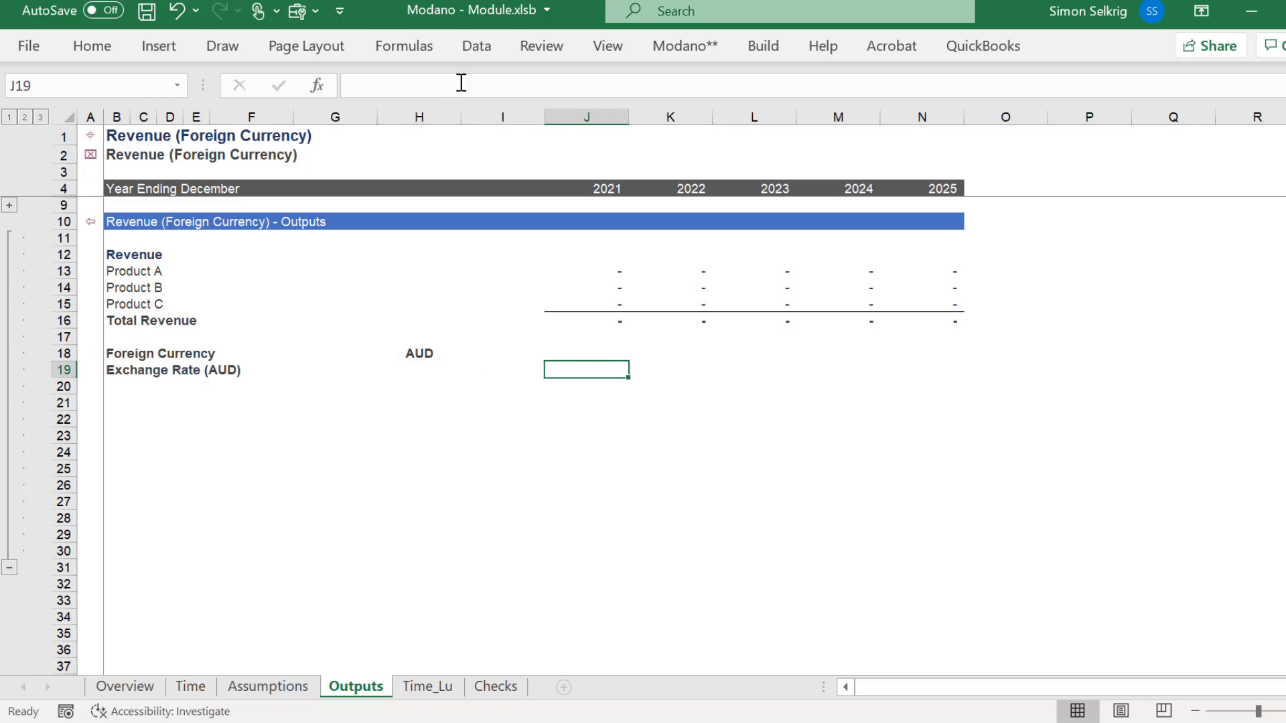
{"action": "left_click", "coordinate": [760, 47]}
{"action": "left_click", "coordinate": [500, 127]}
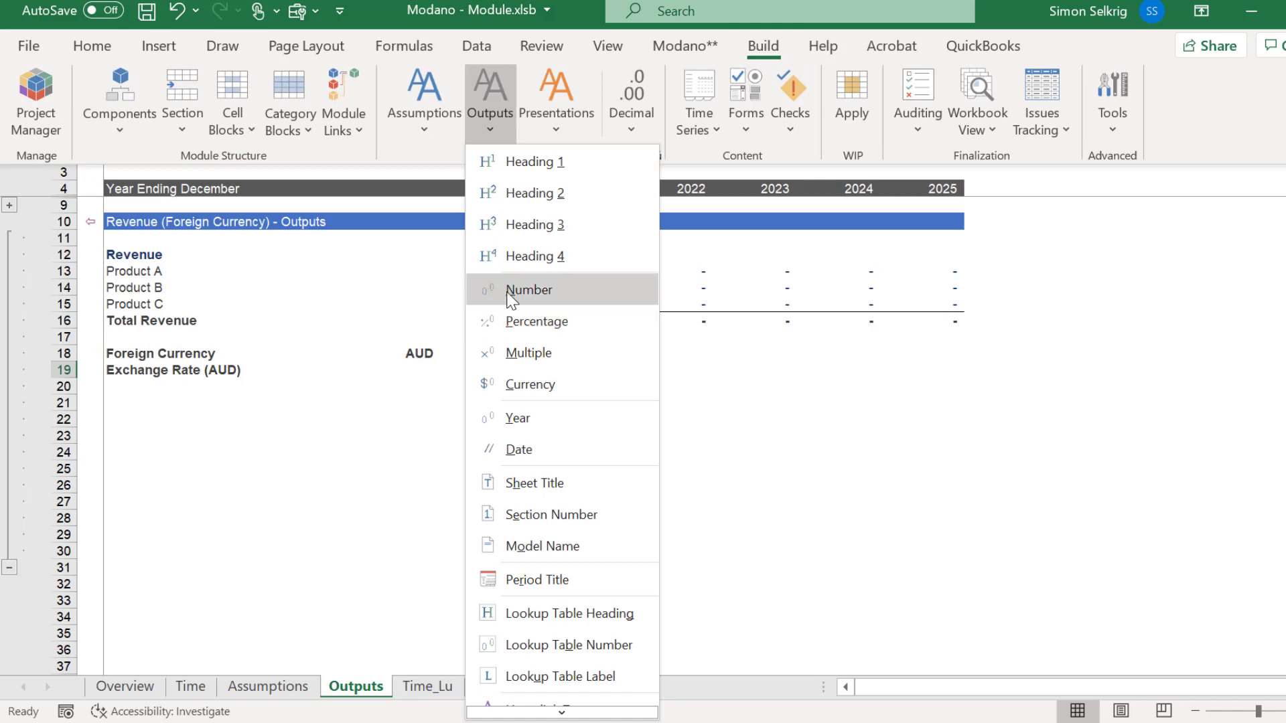
{"action": "left_click", "coordinate": [512, 290]}
{"action": "left_click", "coordinate": [768, 53]}
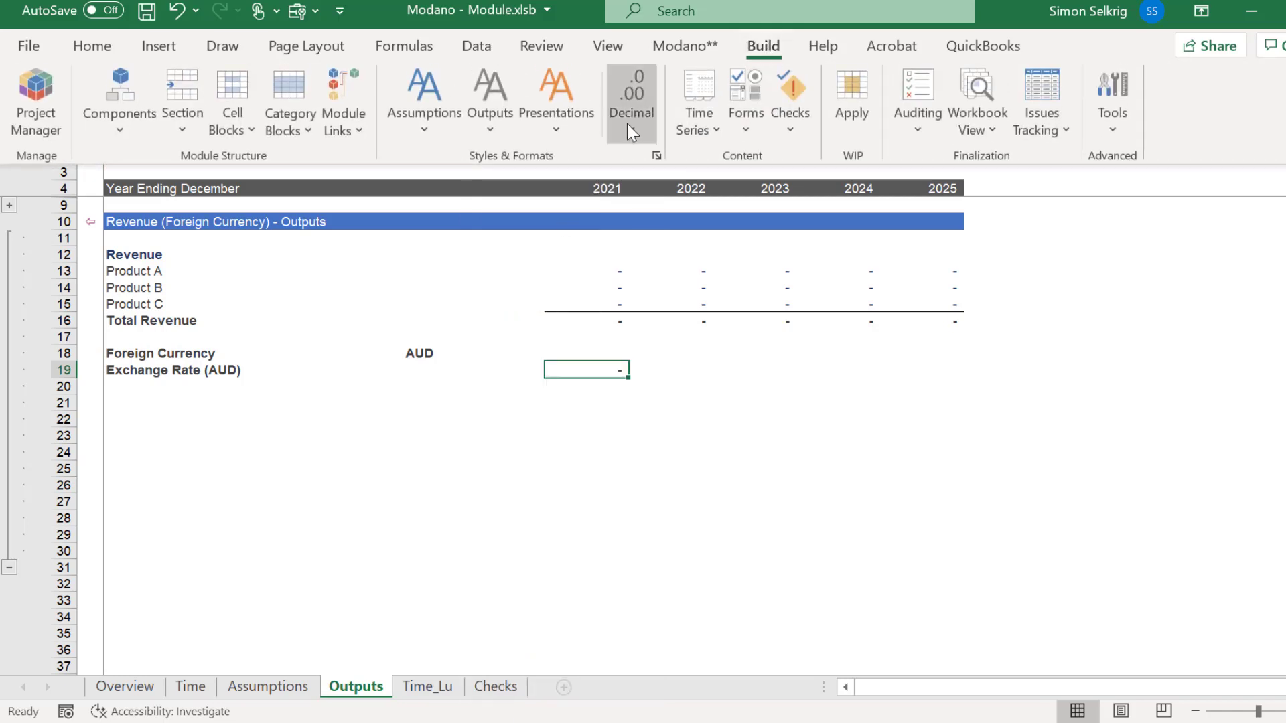
{"action": "left_click", "coordinate": [627, 123]}
{"action": "left_click", "coordinate": [653, 294]}
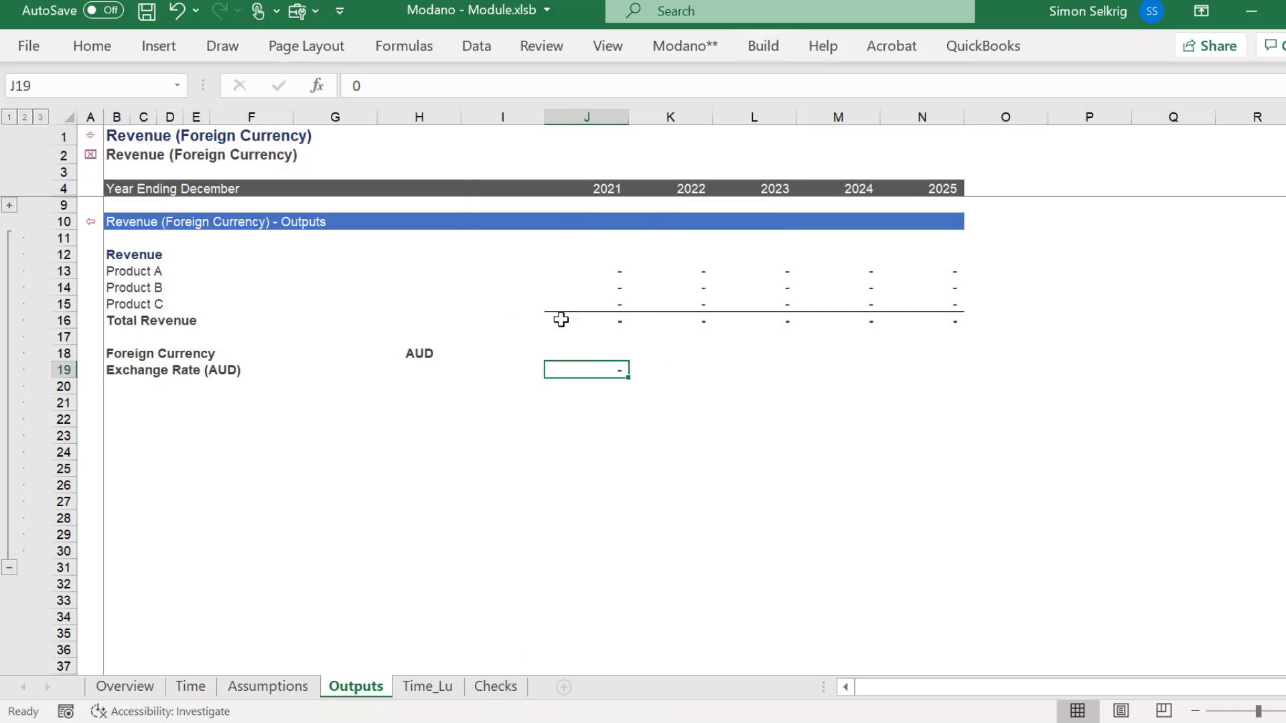
Link J19 to the exchange rate in Assumptions!J13 and fill the formula across to 2025.
{"action": "type", "text": "="}
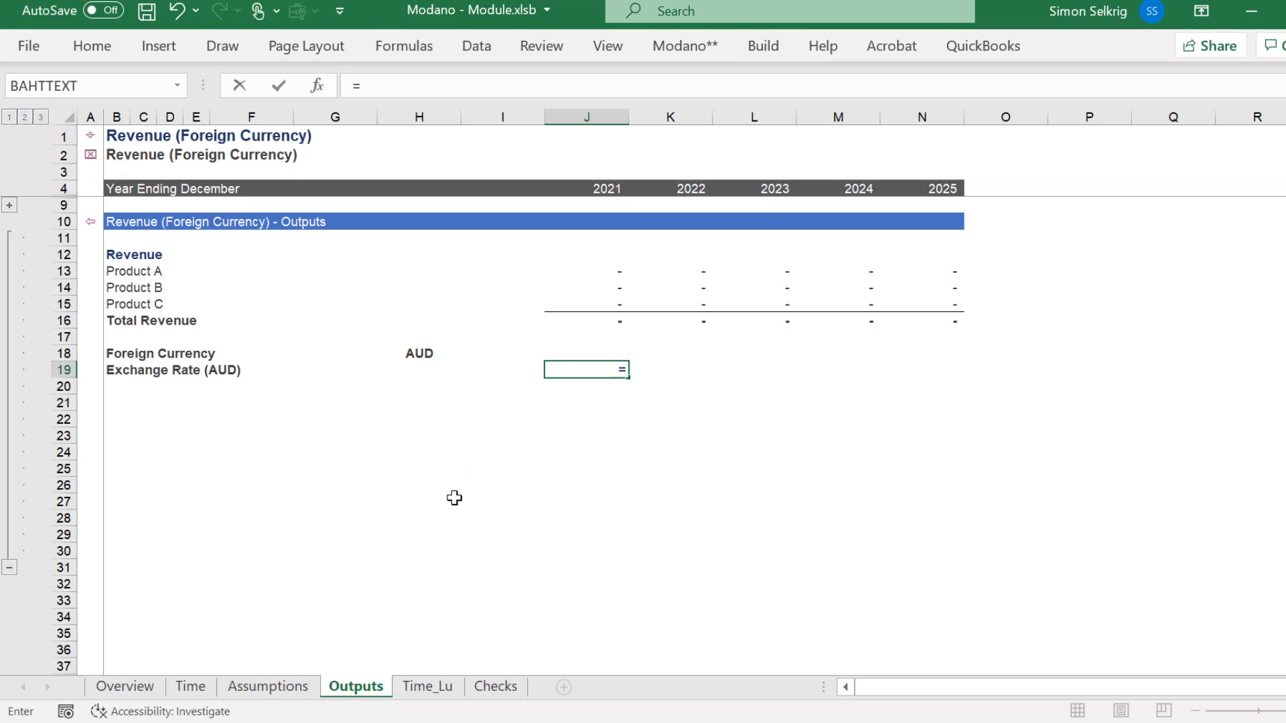
{"action": "left_click", "coordinate": [258, 687]}
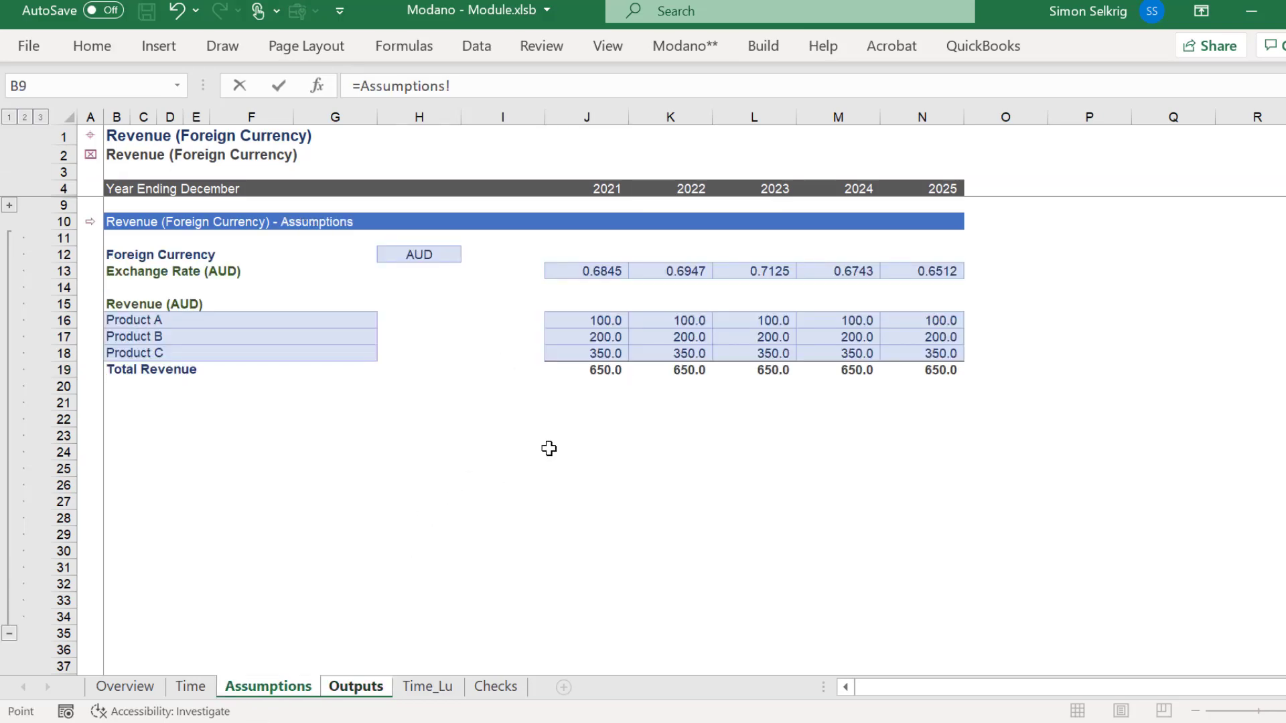
{"action": "left_click", "coordinate": [587, 269]}
{"action": "key", "text": "Return"}
{"action": "key", "text": "Up"}
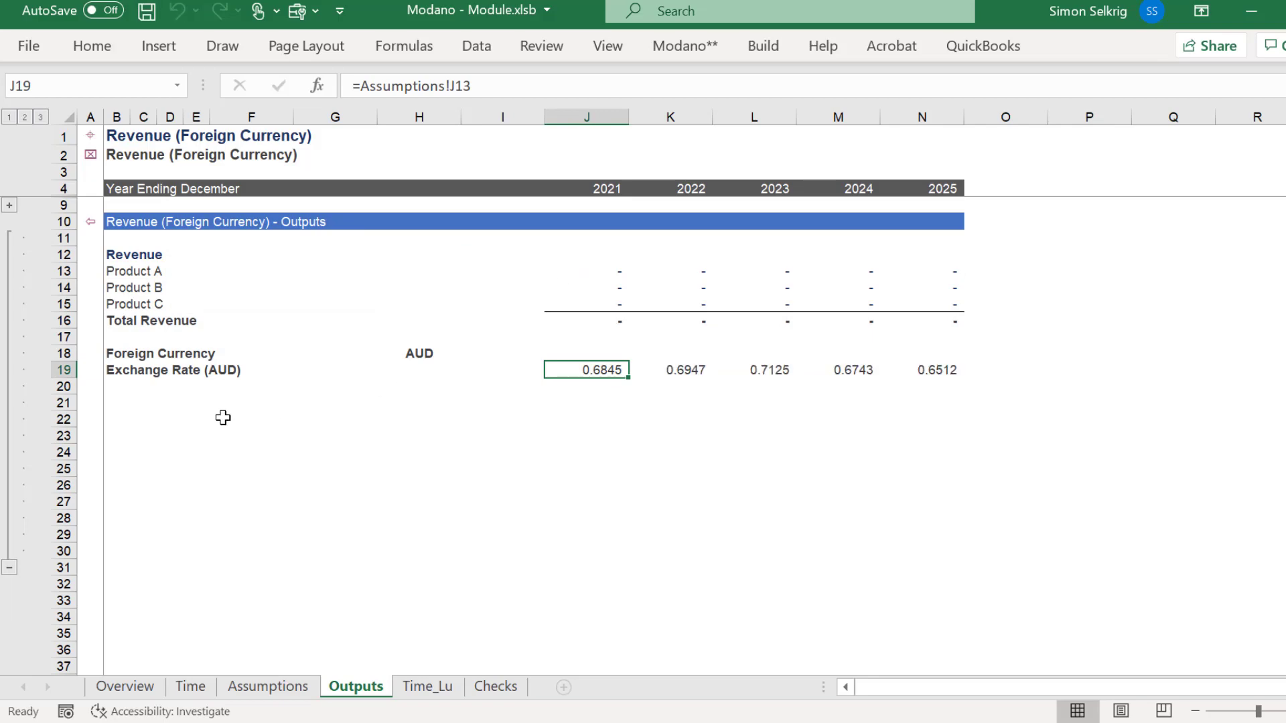
Link B21 to the Revenue (AUD) heading in Assumptions!B15 and make it bold.
{"action": "left_click", "coordinate": [118, 404]}
{"action": "type", "text": "="}
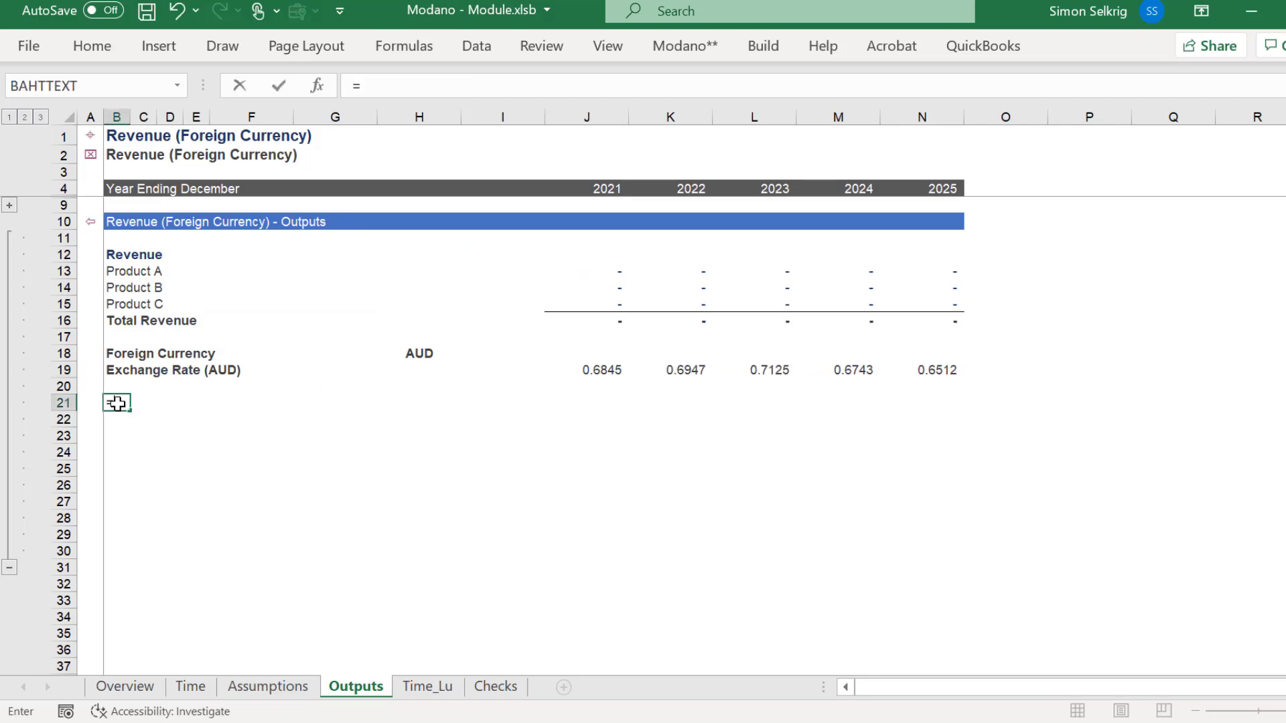
{"action": "left_click", "coordinate": [261, 687]}
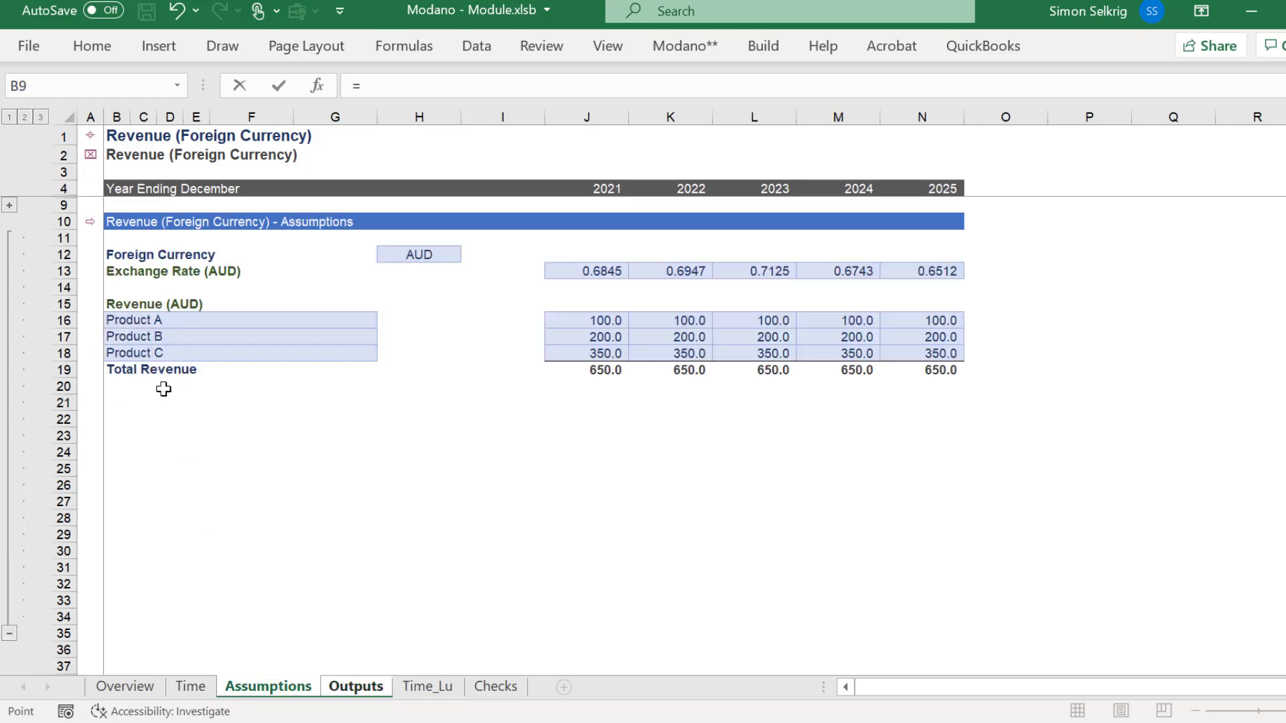
{"action": "left_click", "coordinate": [117, 303]}
{"action": "key", "text": "Return"}
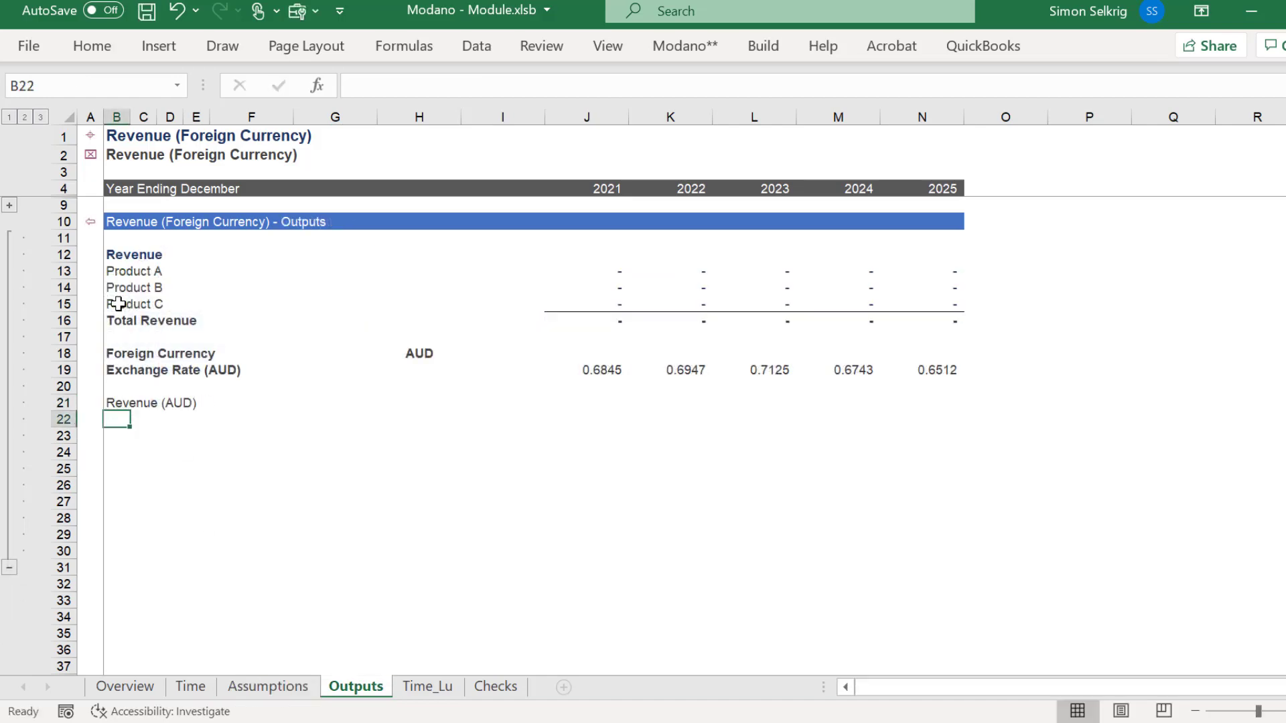
{"action": "key", "text": "Up"}
{"action": "key", "text": "ctrl+b"}
Insert a category block under the Revenue (AUD) heading at row 22, using the existing Revenue group with a total row.
{"action": "key", "text": "Down"}
{"action": "left_click", "coordinate": [760, 47]}
{"action": "left_click", "coordinate": [302, 126]}
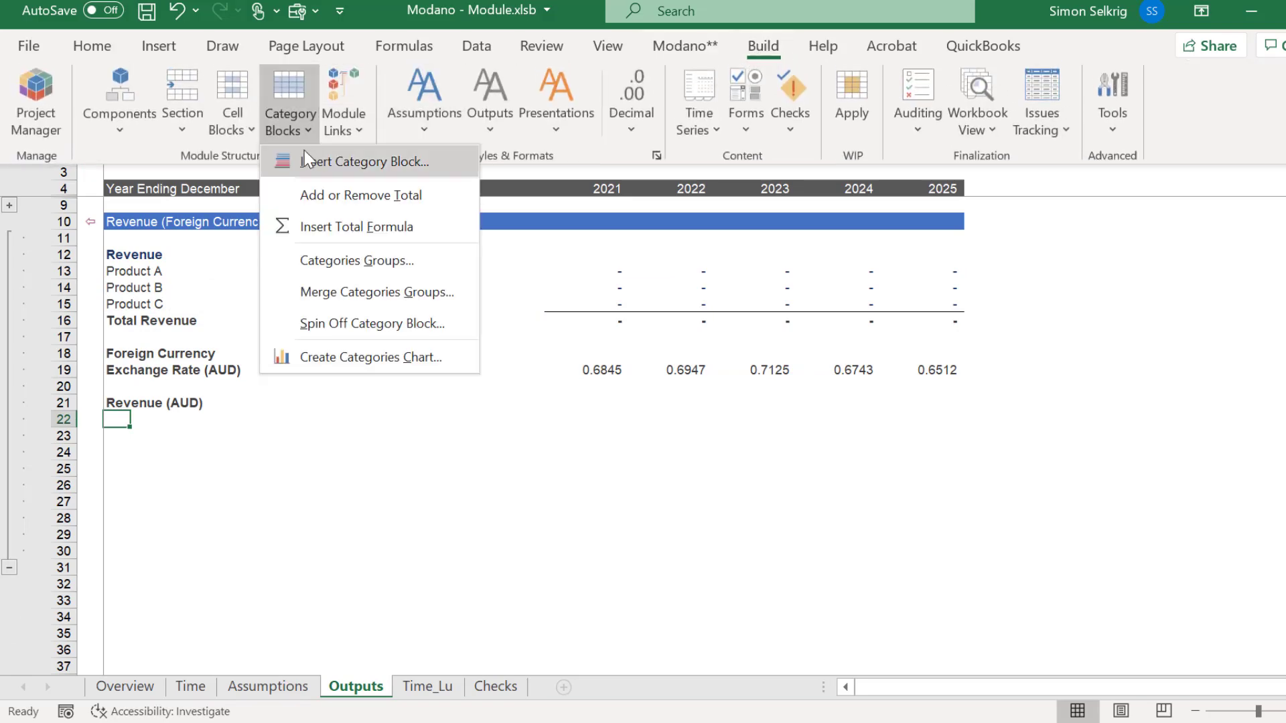
{"action": "left_click", "coordinate": [304, 153]}
{"action": "left_click", "coordinate": [450, 315]}
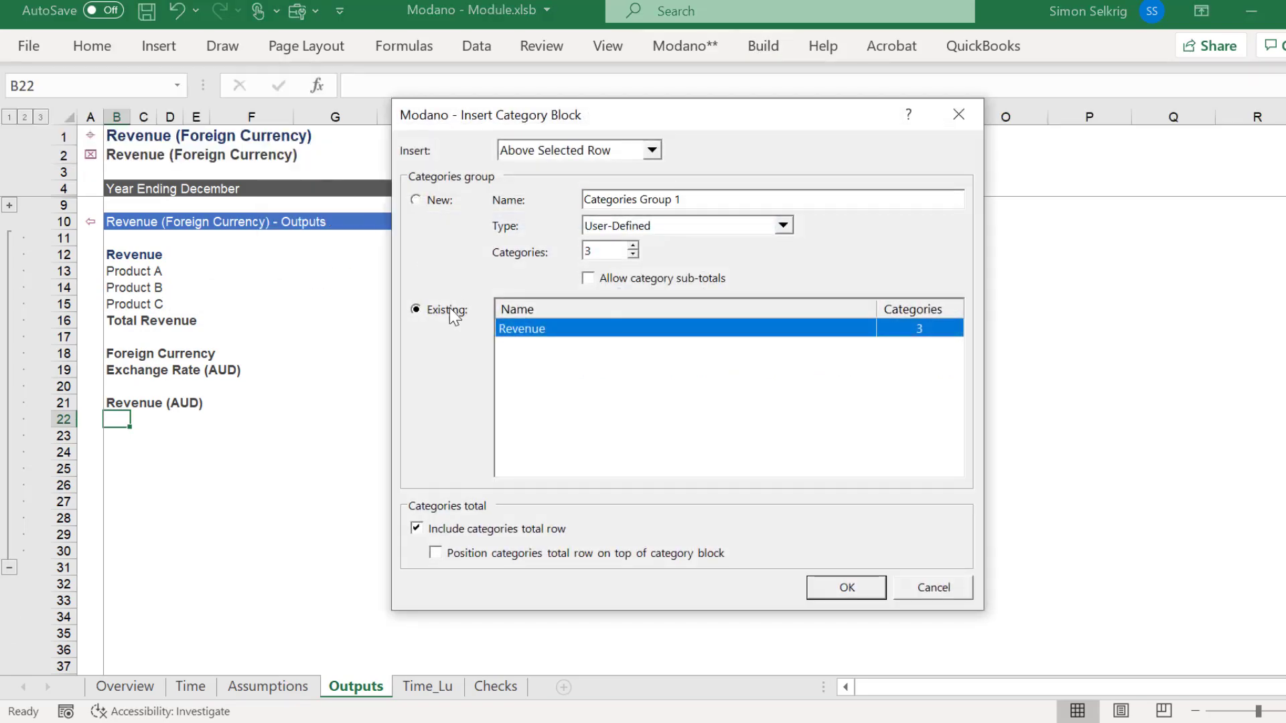
{"action": "left_click", "coordinate": [850, 595]}
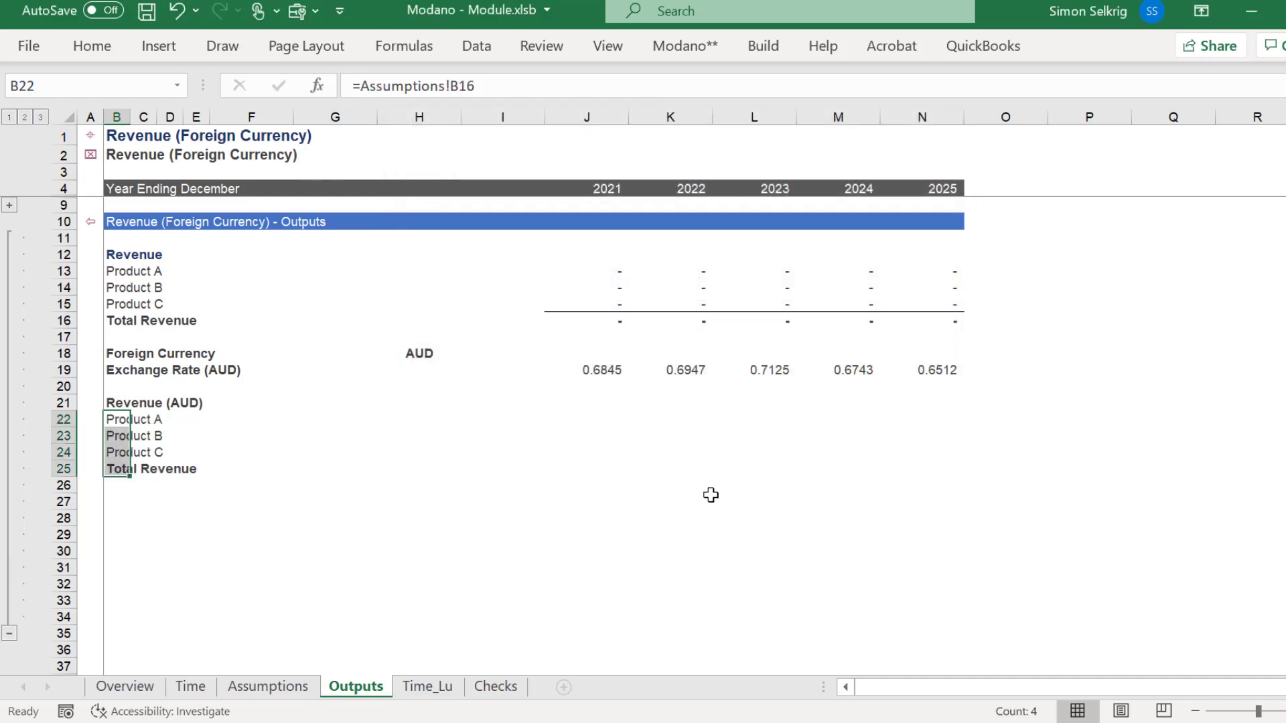
Format the Revenue (AUD) block's values from J22 with the Number output style across 2021 to 2025.
{"action": "key", "text": "Right"}
{"action": "key", "text": "Right"}
{"action": "key", "text": "Right"}
{"action": "key", "text": "Right"}
{"action": "key", "text": "Right"}
{"action": "key", "text": "Right"}
{"action": "key", "text": "Right"}
{"action": "key", "text": "Right"}
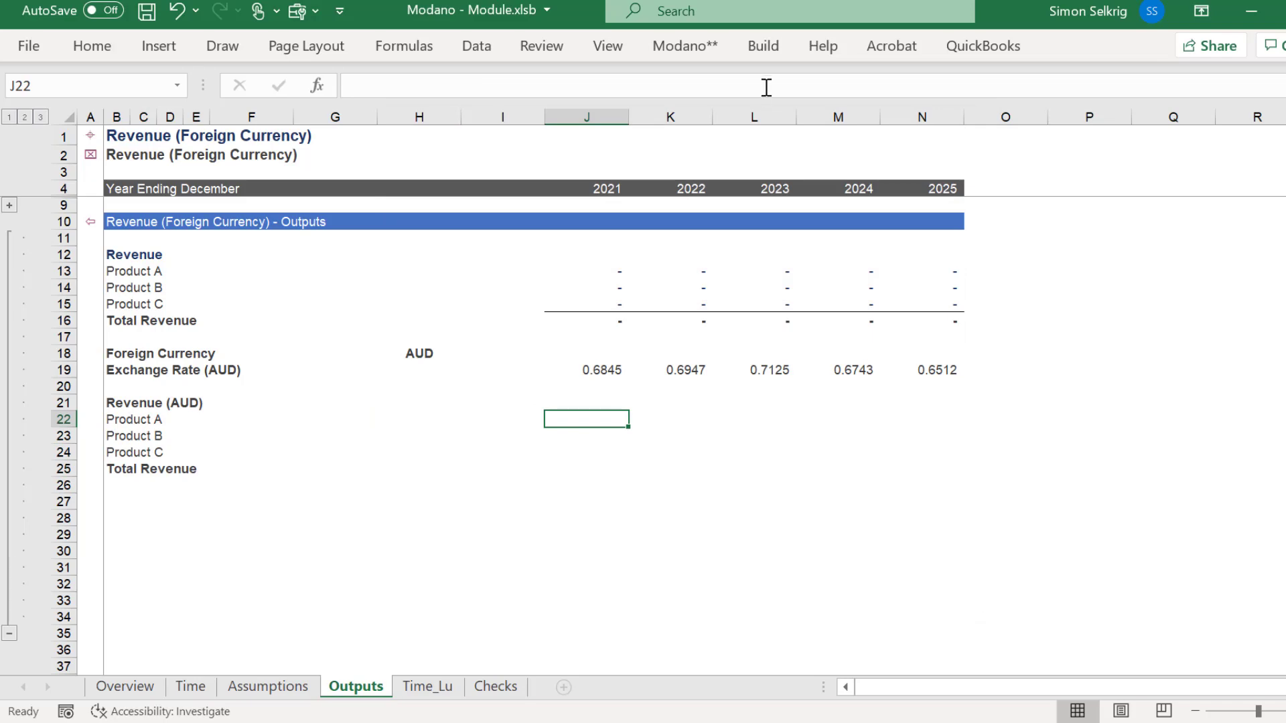
{"action": "left_click", "coordinate": [761, 47]}
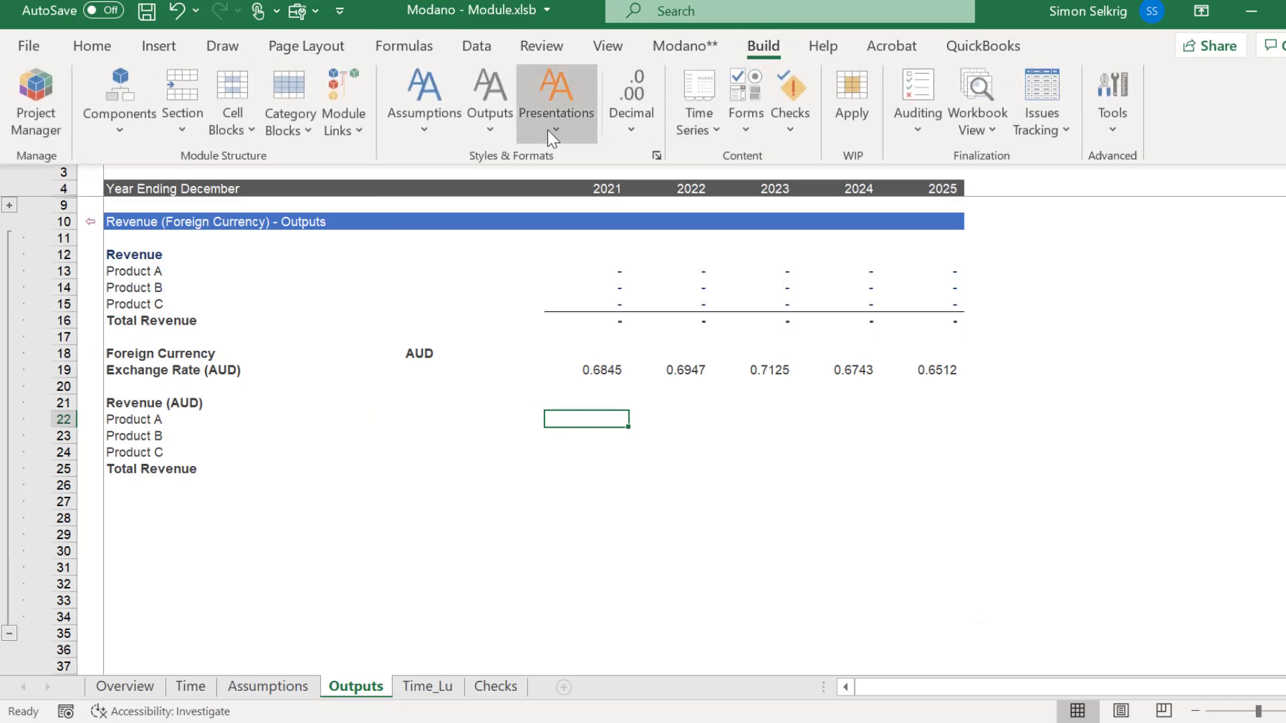
{"action": "left_click", "coordinate": [485, 133]}
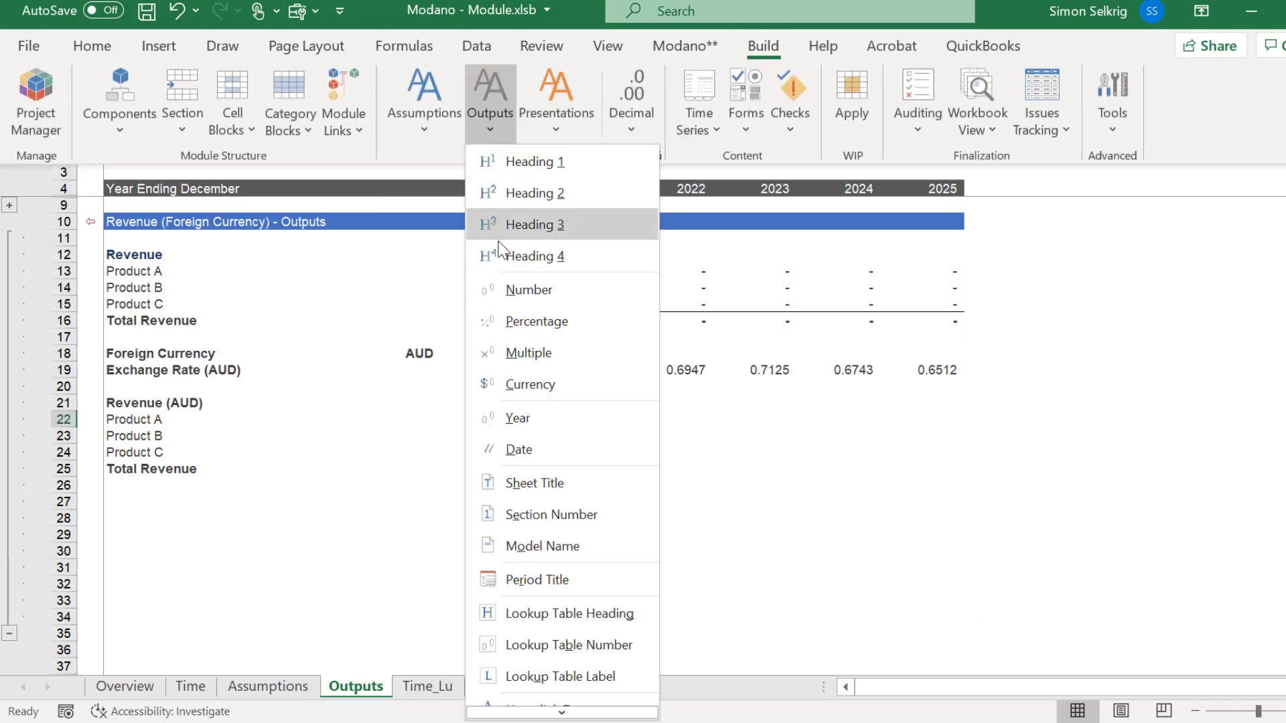
{"action": "left_click", "coordinate": [509, 289]}
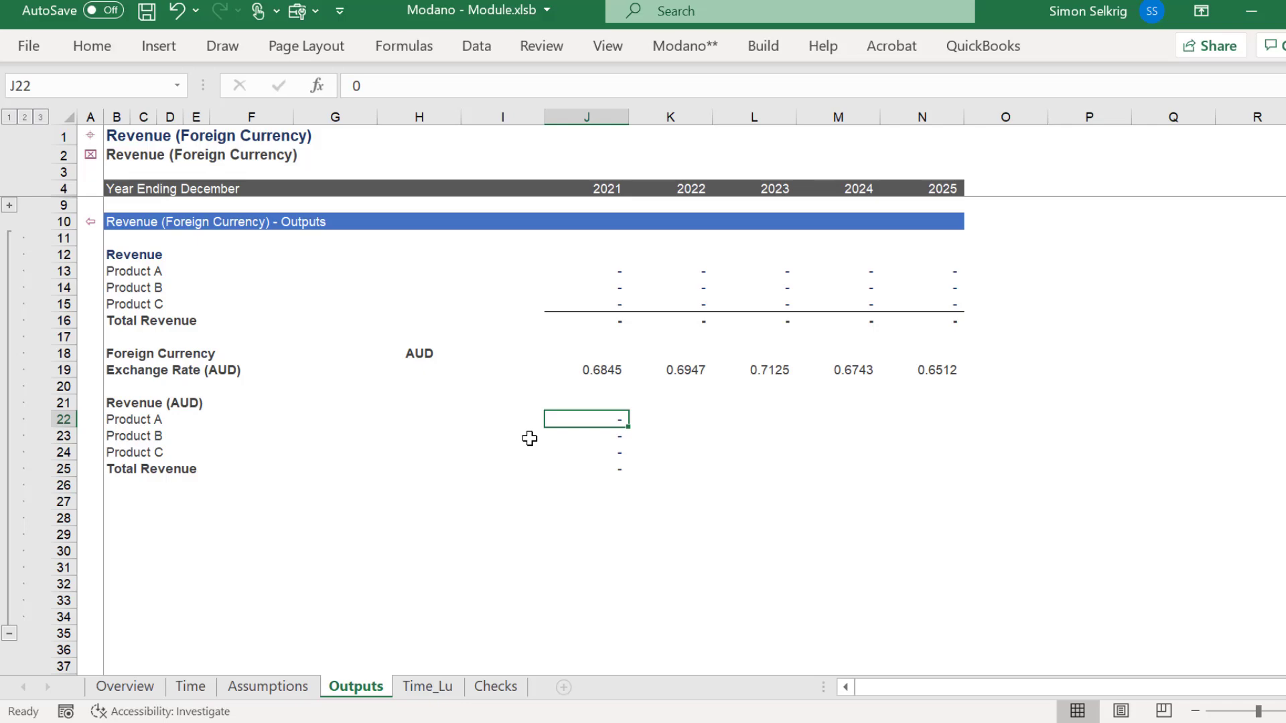
Make the Total Revenue values under Revenue (AUD) in row 25 bold with a top border.
{"action": "left_click", "coordinate": [574, 466]}
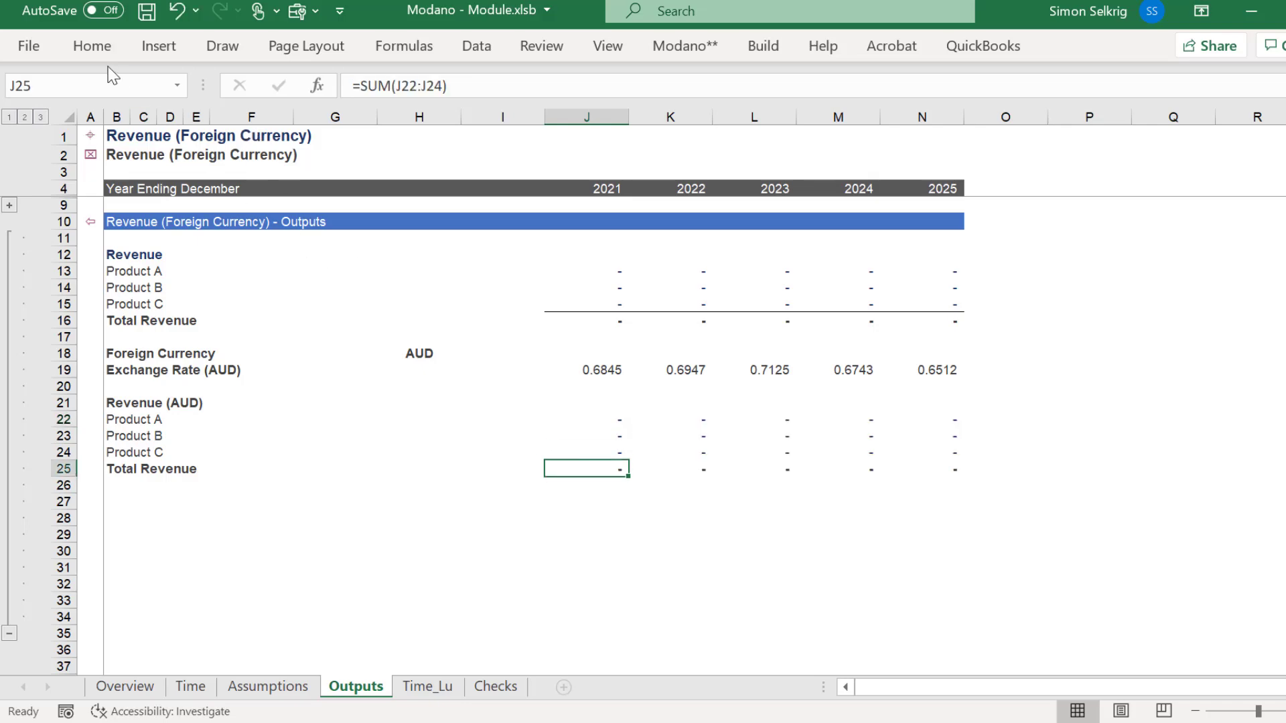
{"action": "left_click", "coordinate": [79, 48]}
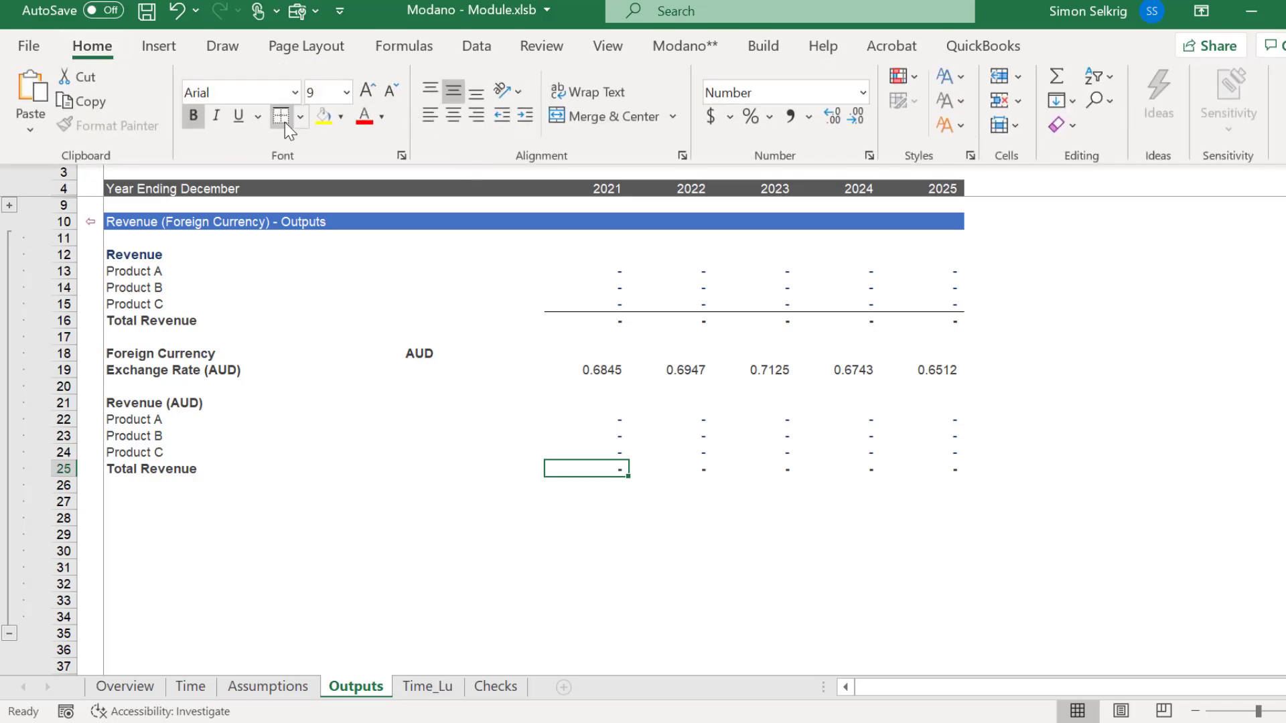
{"action": "left_click", "coordinate": [431, 303]}
Link the 2021 Product A revenue in J22 to Assumptions!J16 and apply it across the Revenue (AUD) block.
{"action": "left_click", "coordinate": [601, 422]}
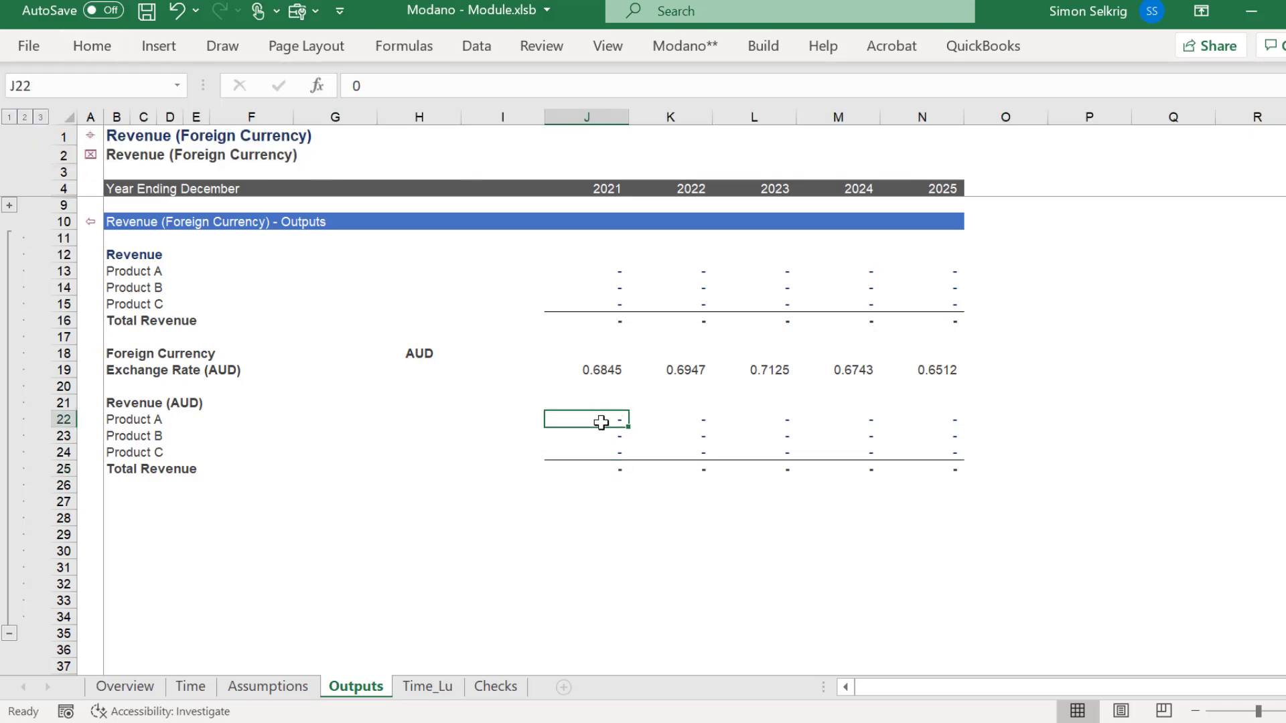
{"action": "type", "text": "="}
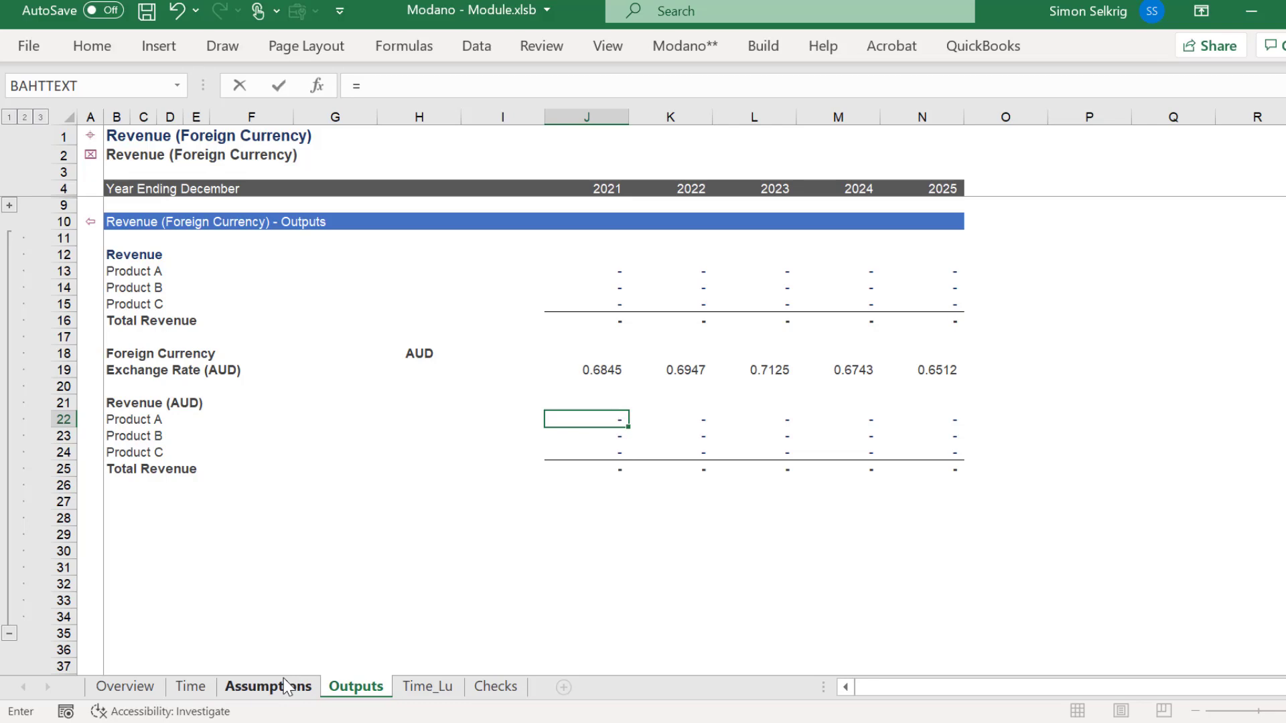
{"action": "left_click", "coordinate": [287, 684]}
{"action": "left_click", "coordinate": [556, 321]}
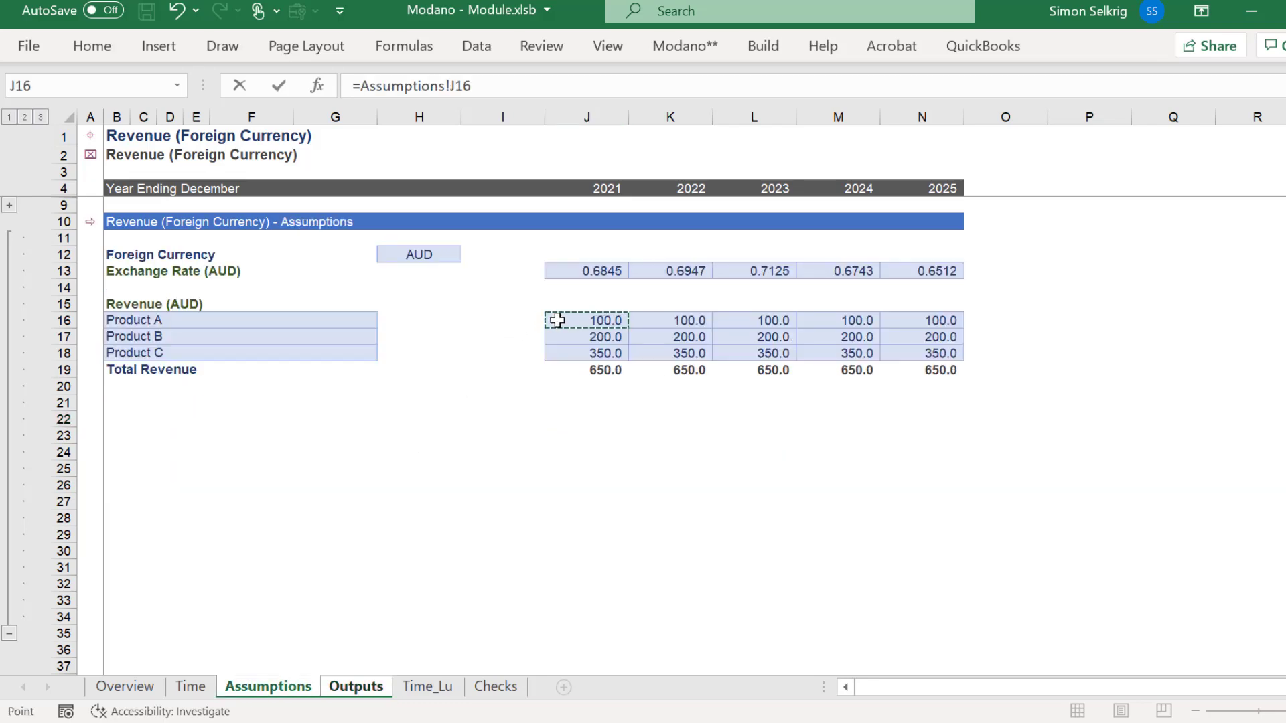
{"action": "key", "text": "Return"}
{"action": "key", "text": "Up"}
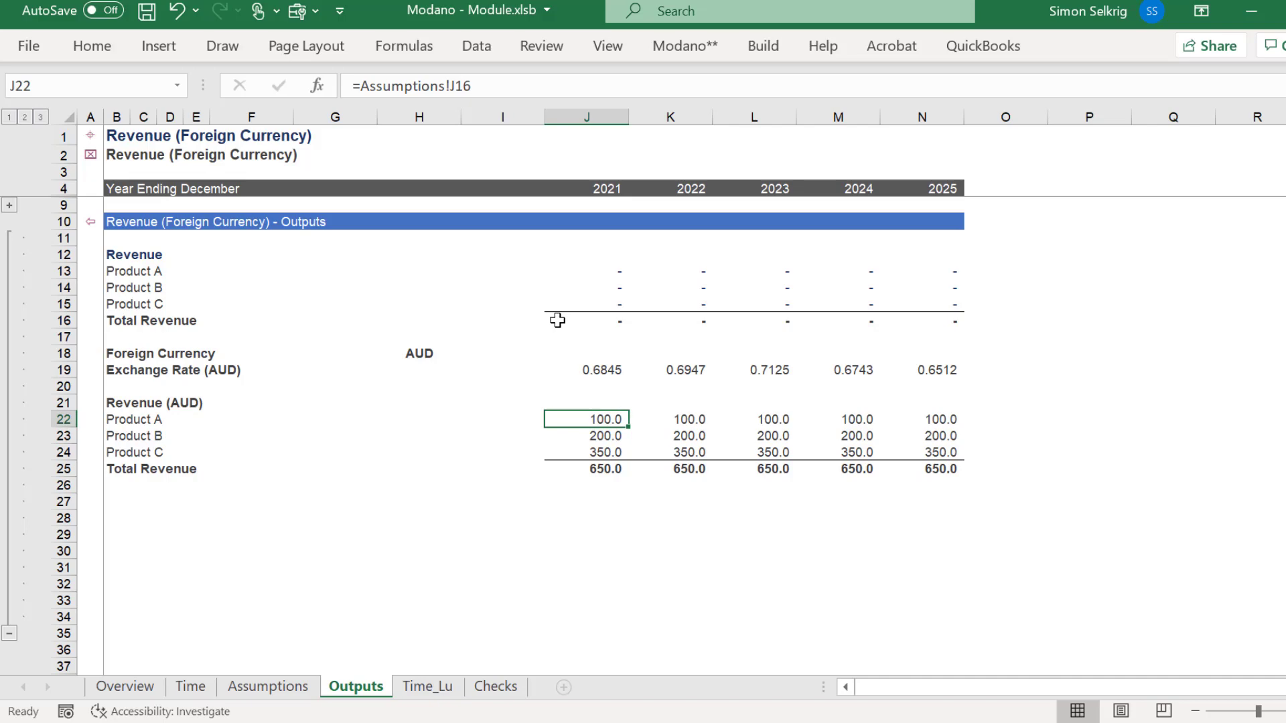
Set Product A's 2021 revenue in J13 to =J22*J$19/Ts_Denom_Conv_Fact and check the formulas copied through the Revenue block.
{"action": "left_click", "coordinate": [568, 270]}
{"action": "type", "text": "="}
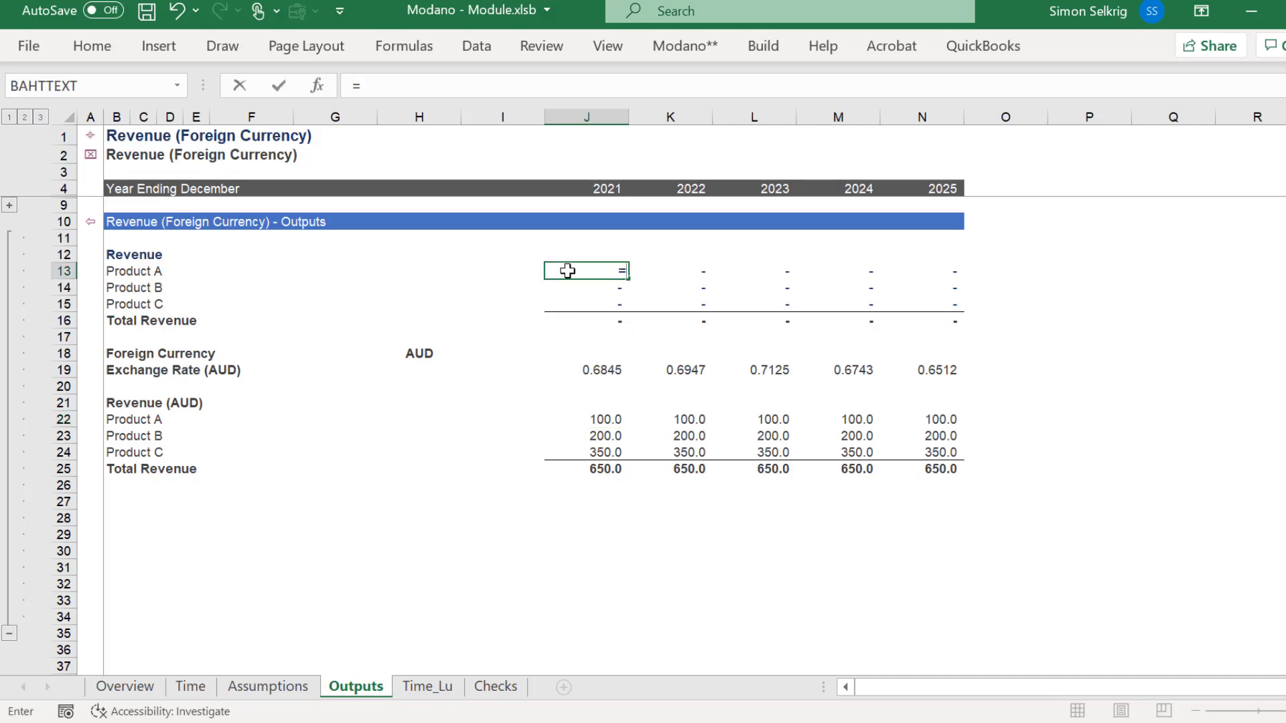
{"action": "left_click", "coordinate": [586, 419]}
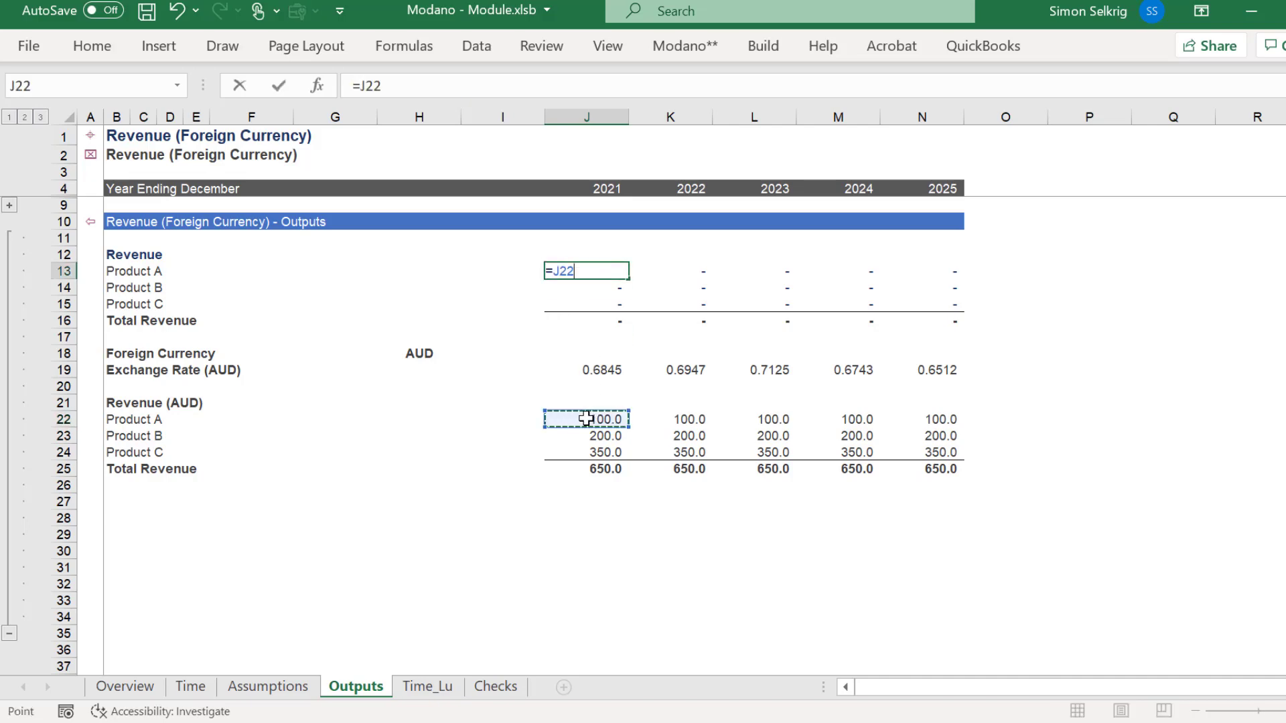
{"action": "type", "text": "*"}
{"action": "left_click", "coordinate": [587, 370]}
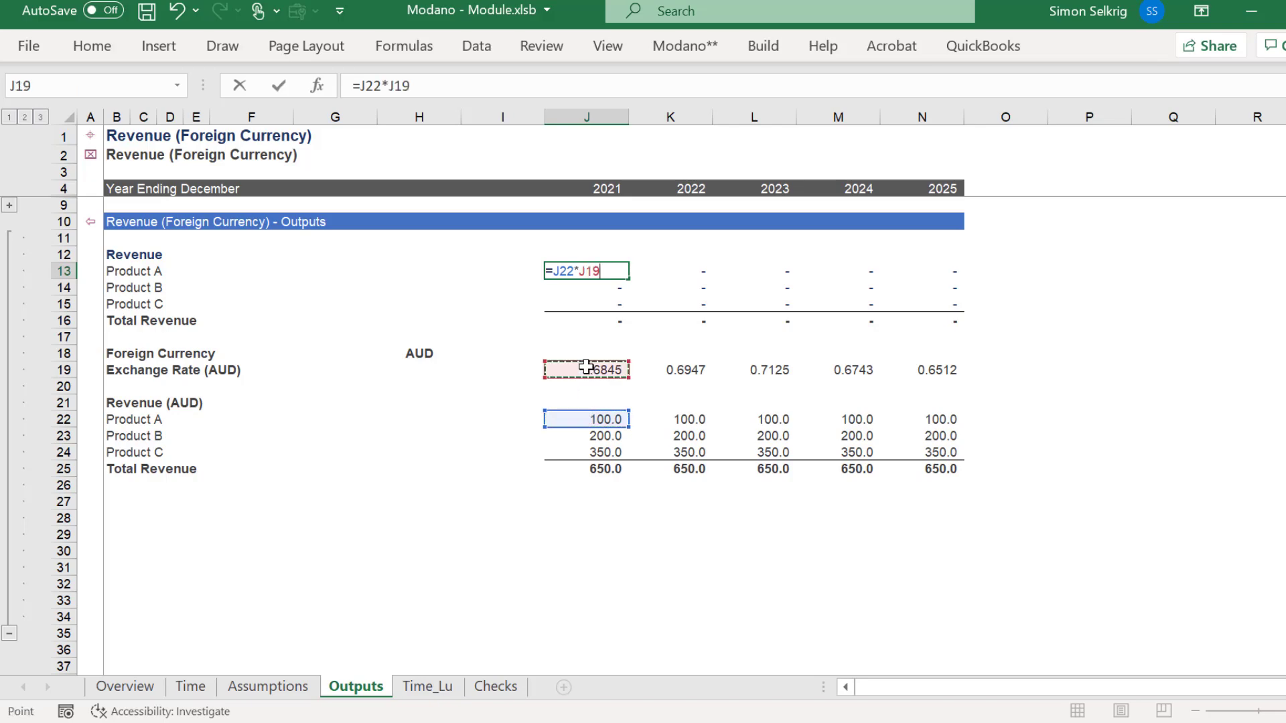
{"action": "left_click", "coordinate": [396, 85]}
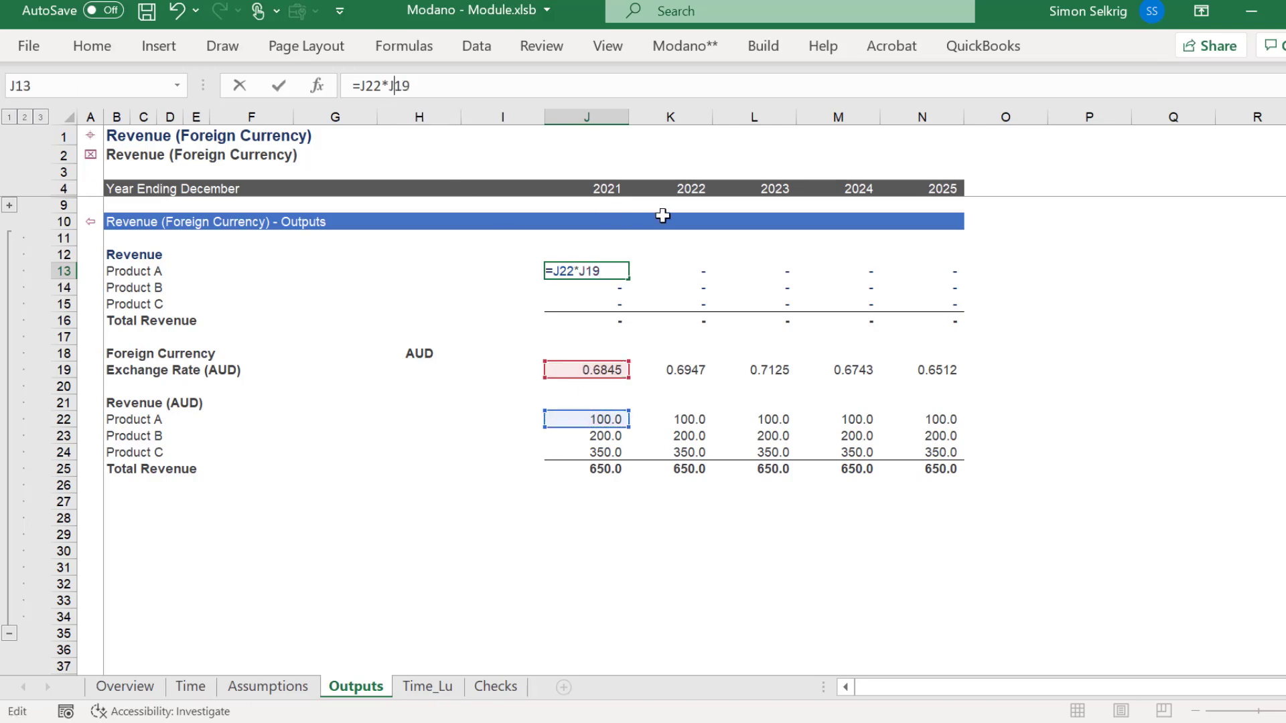
{"action": "type", "text": "$19/TS"}
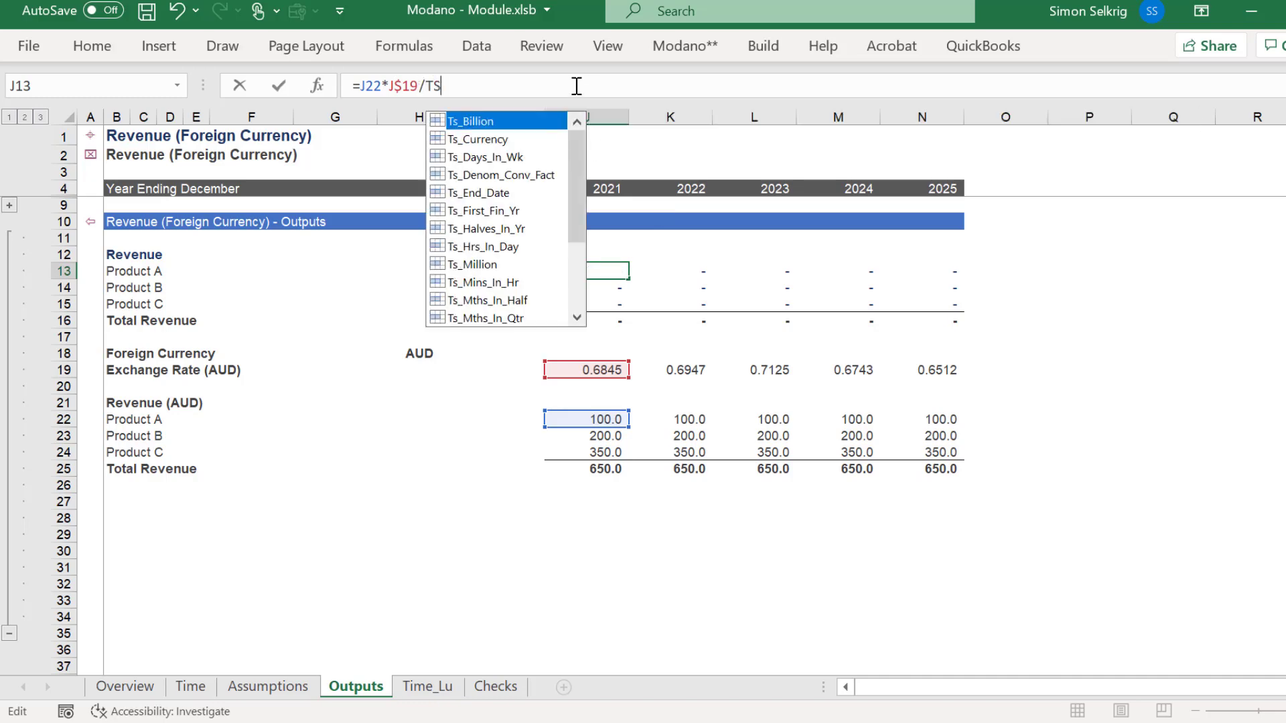
{"action": "type", "text": "_d"}
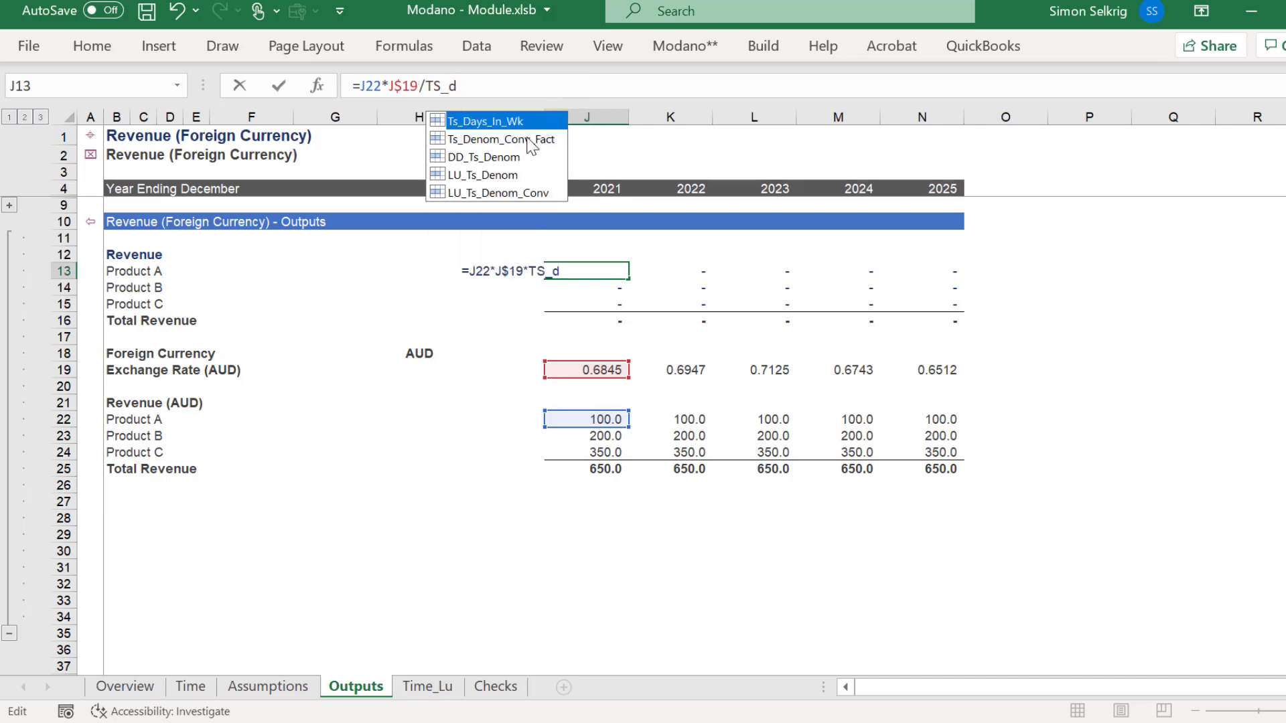
{"action": "double_click", "coordinate": [527, 139]}
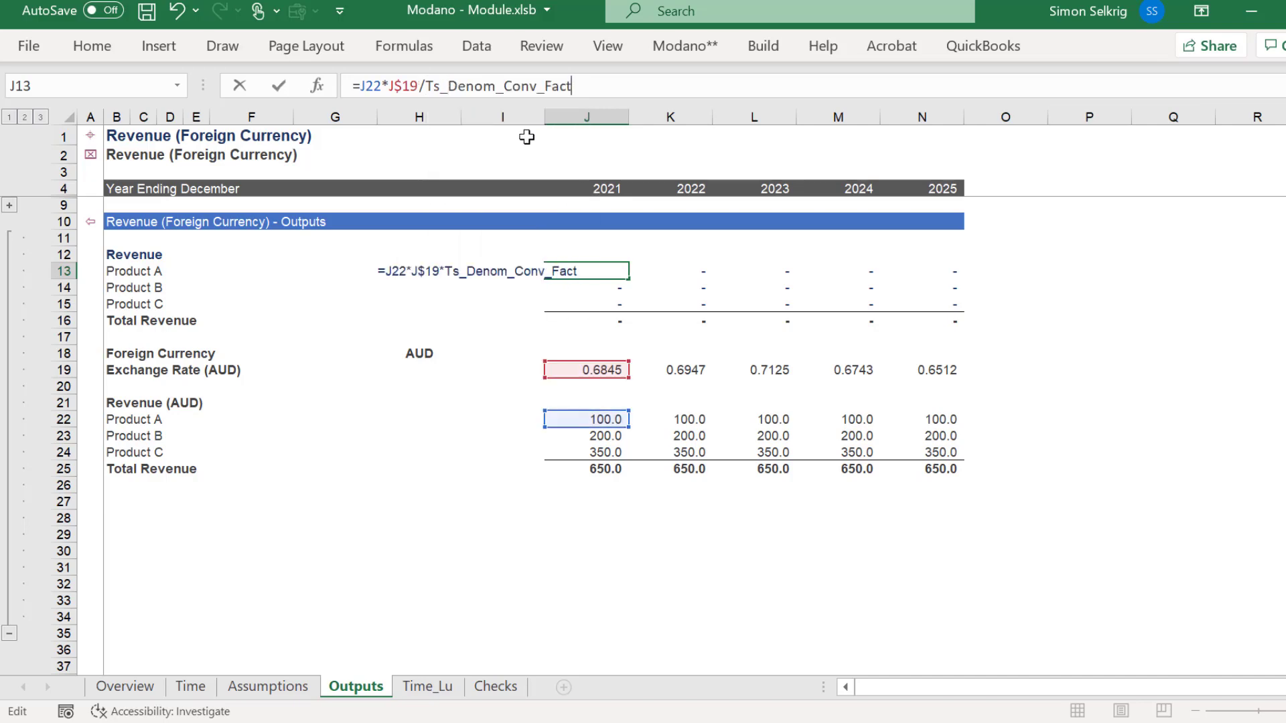
{"action": "key", "text": "Return"}
{"action": "key", "text": "Up"}
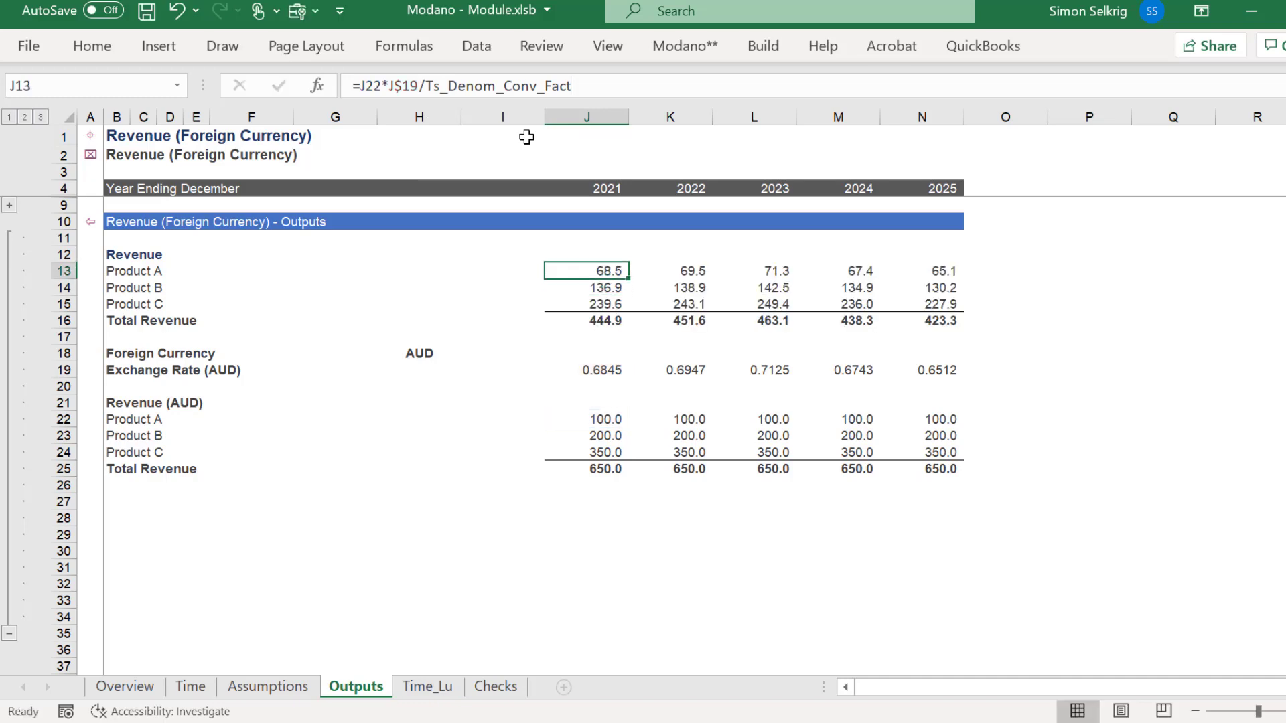
{"action": "left_click", "coordinate": [598, 87]}
{"action": "key", "text": "Escape"}
{"action": "key", "text": "Down"}
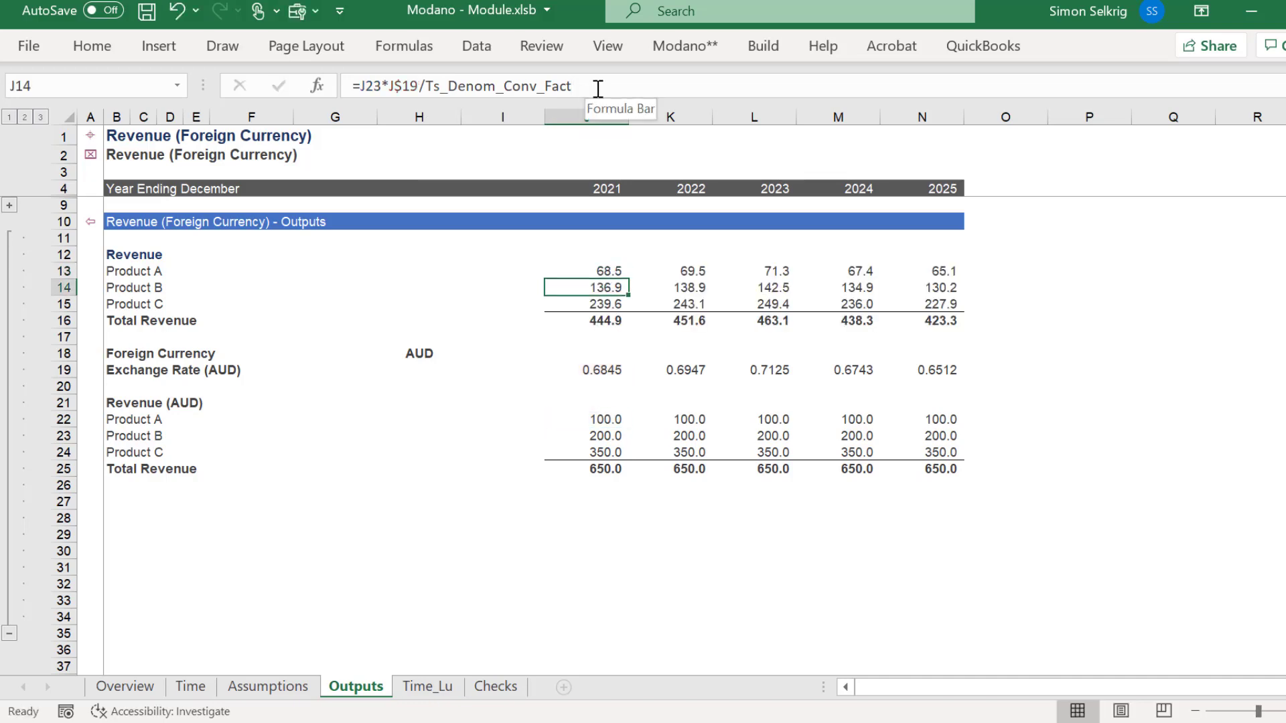
{"action": "key", "text": "Right"}
{"action": "left_click", "coordinate": [598, 87]}
{"action": "key", "text": "Escape"}
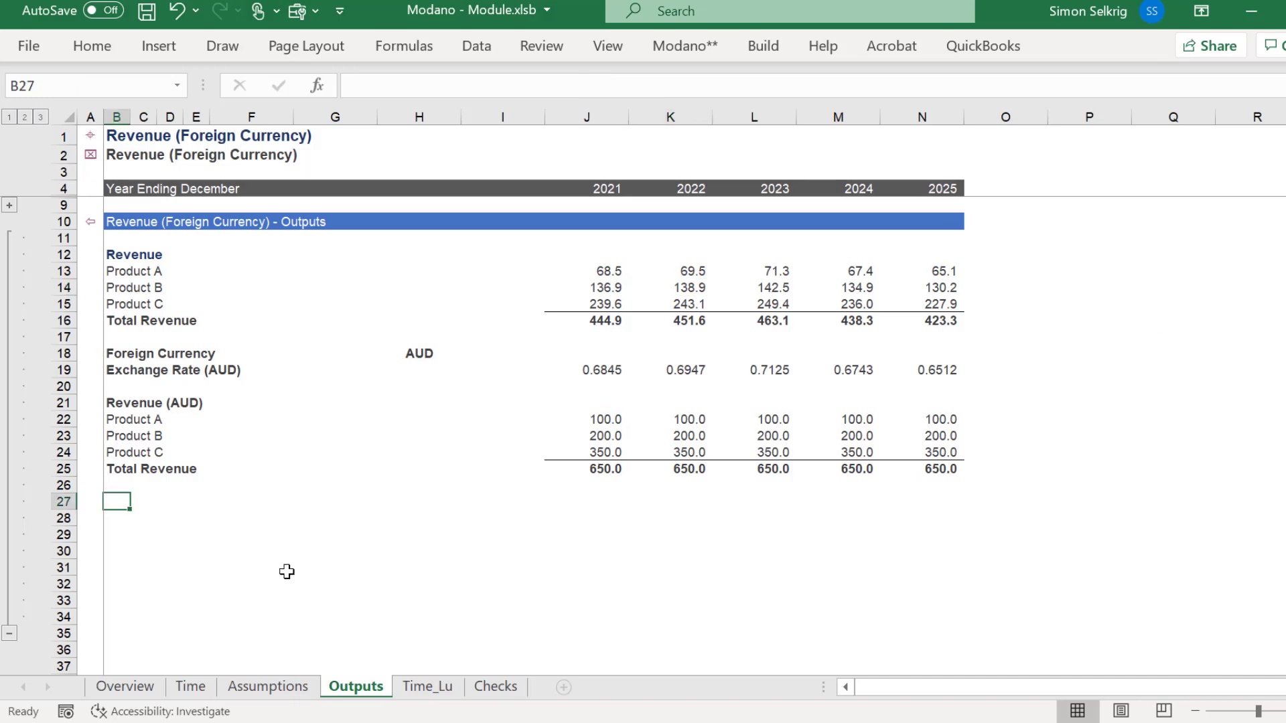
Enter the label Error Check in B27 below the Revenue (AUD) section.
{"action": "type", "text": "Error Ch"}
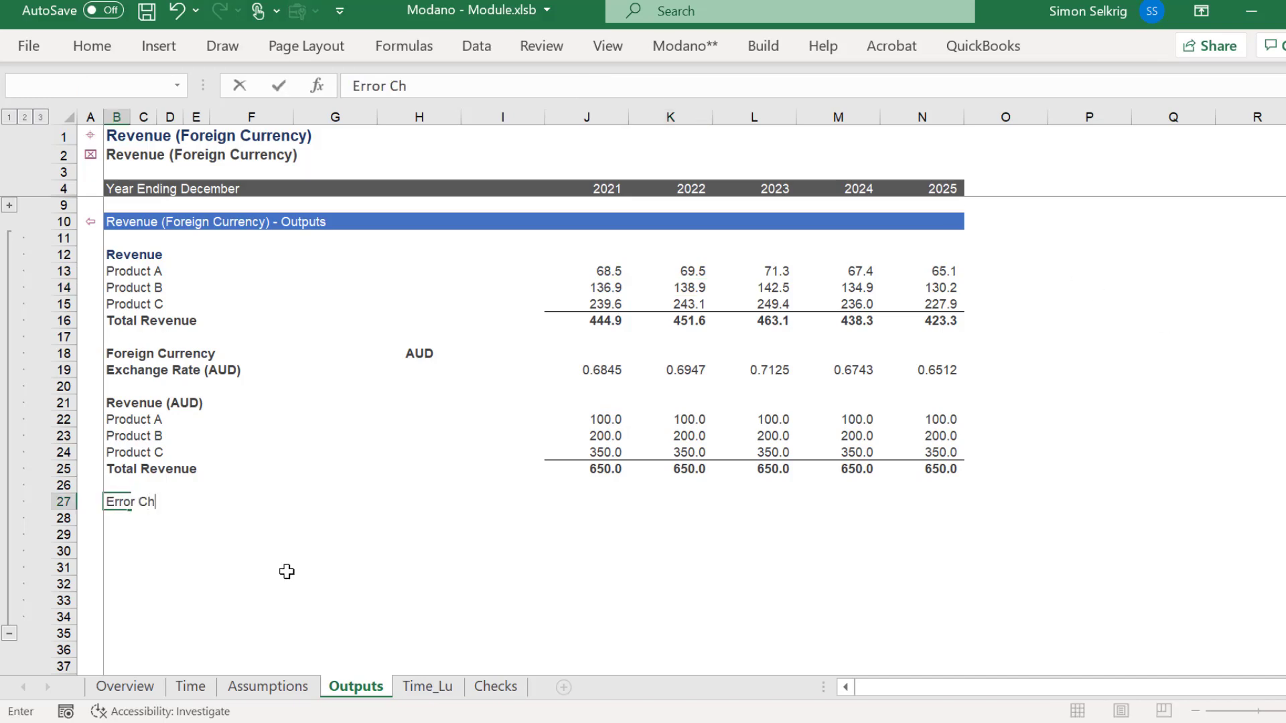
{"action": "type", "text": "eck"}
{"action": "key", "text": "Return"}
{"action": "key", "text": "Up"}
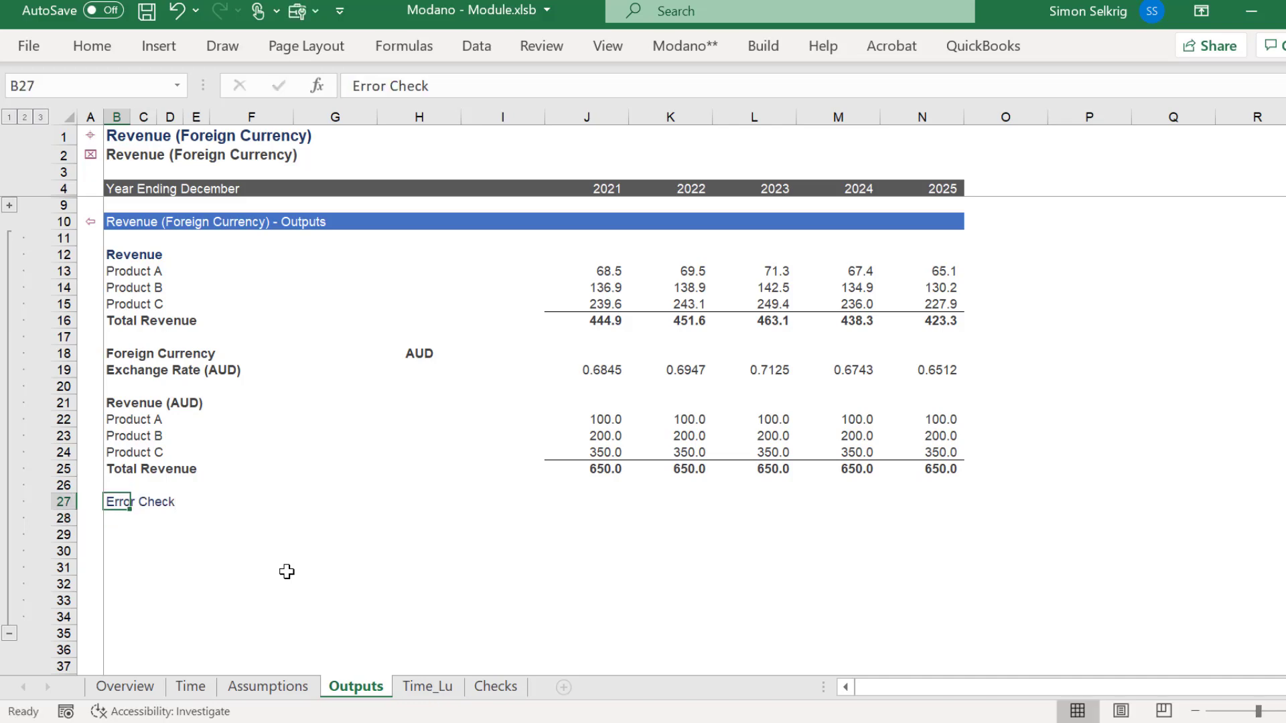
Format the Error Check row from J27 with the Number output style across 2021 to 2025.
{"action": "key", "text": "Right"}
{"action": "key", "text": "Right"}
{"action": "key", "text": "Right"}
{"action": "key", "text": "Right"}
{"action": "key", "text": "Right"}
{"action": "key", "text": "Right"}
{"action": "key", "text": "Right"}
{"action": "key", "text": "Right"}
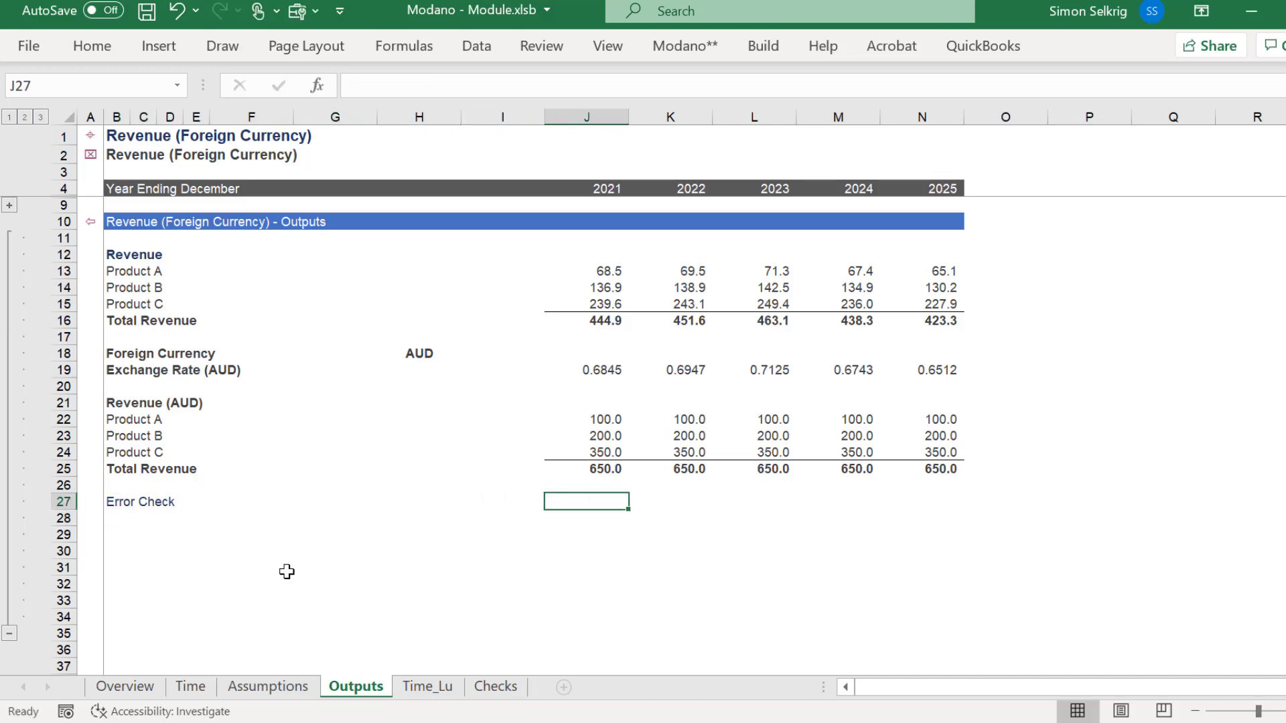
{"action": "left_click", "coordinate": [762, 48]}
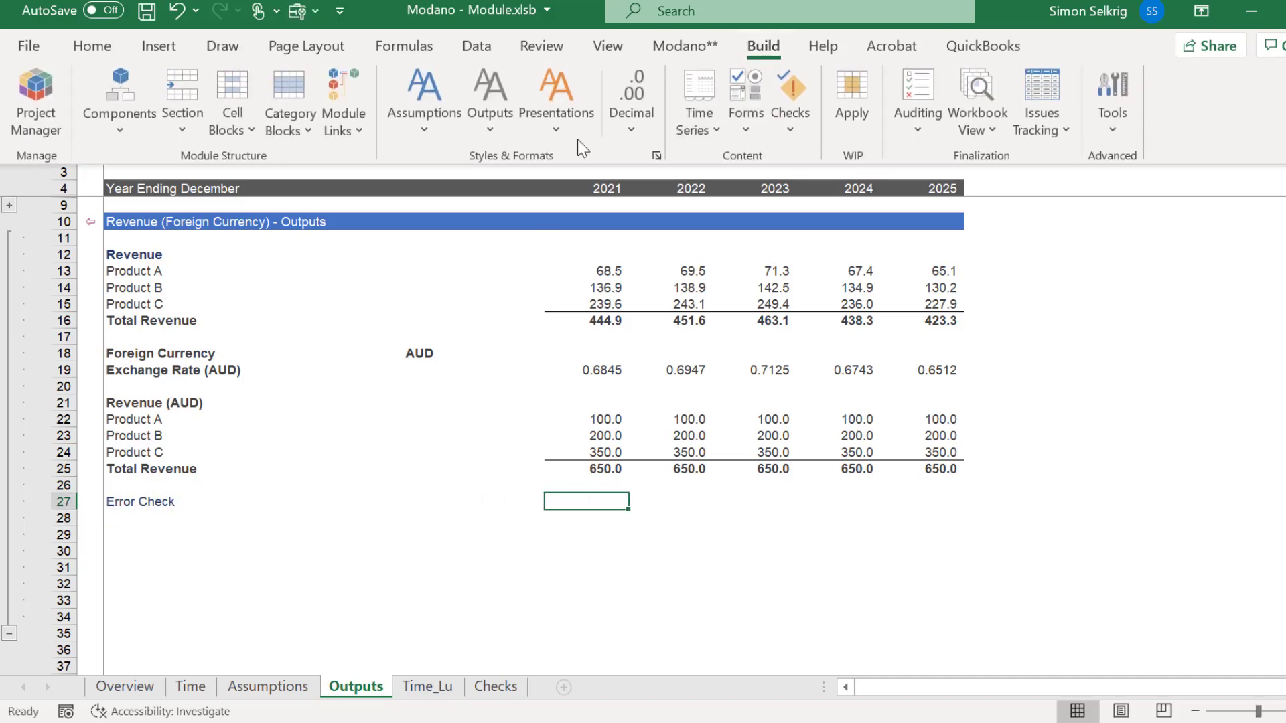
{"action": "left_click", "coordinate": [472, 140]}
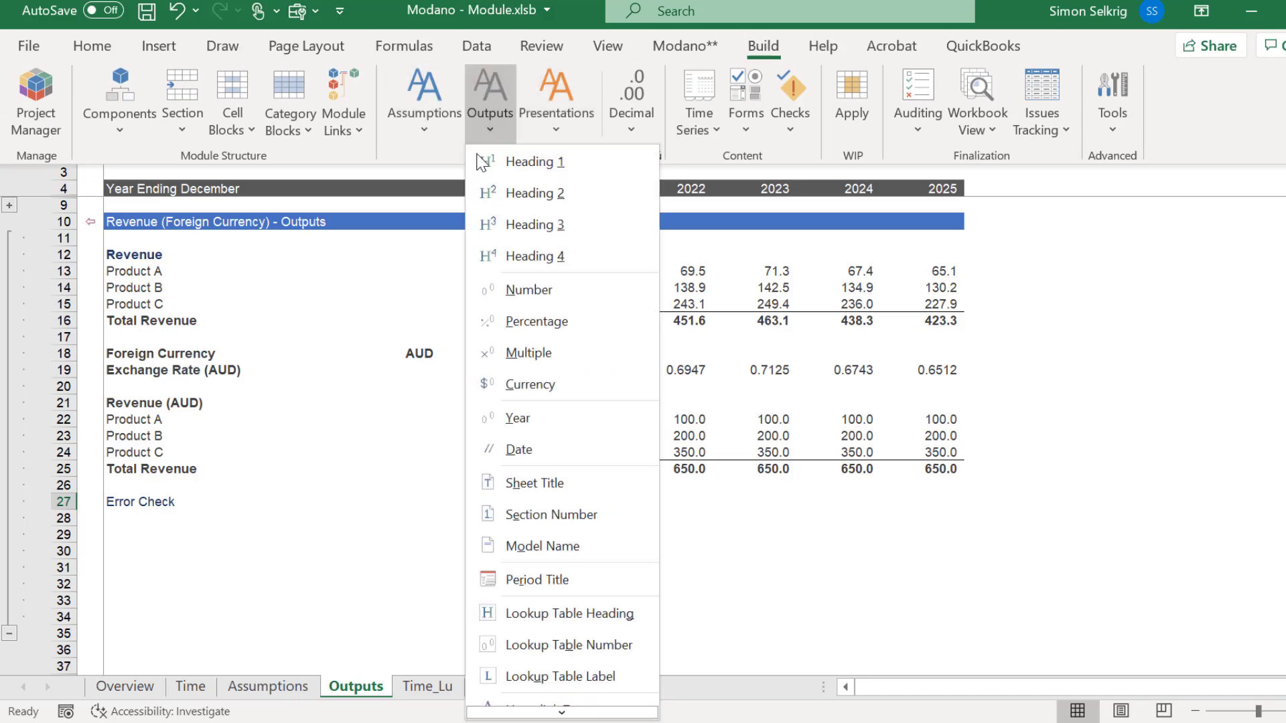
{"action": "left_click", "coordinate": [509, 293]}
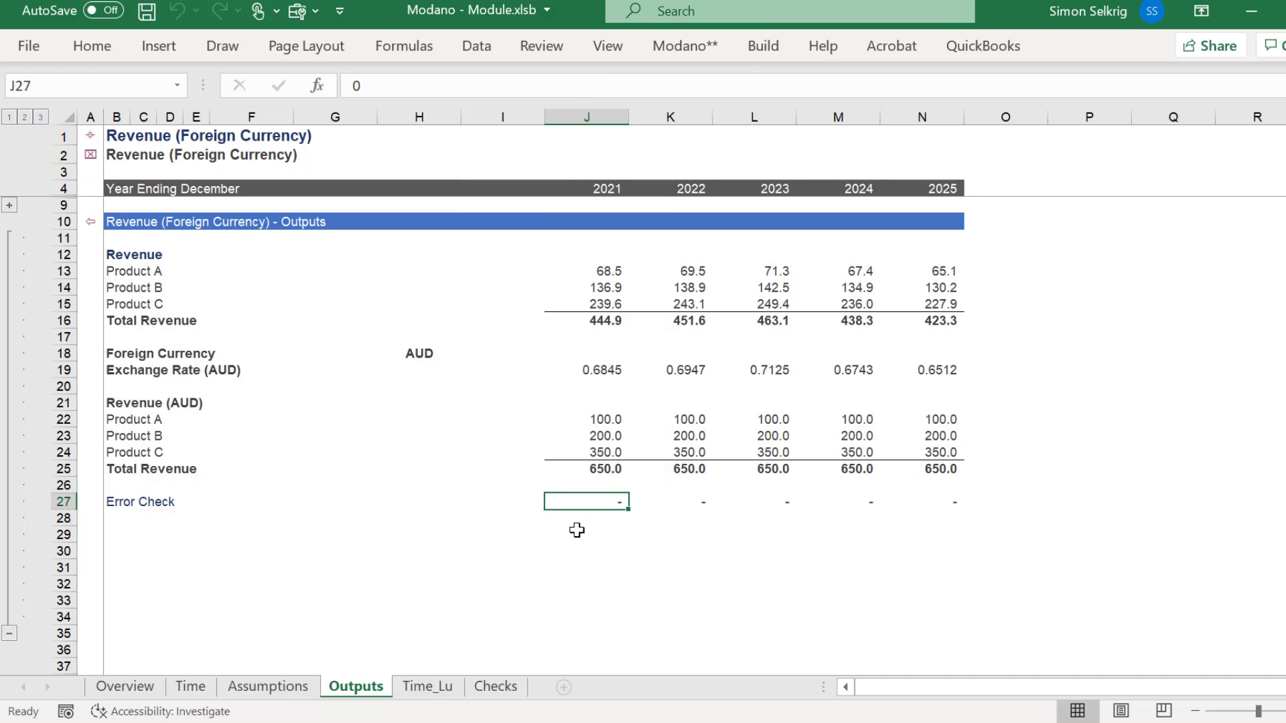
Set J27 to =IF(ISERROR(J16),1,0) across the Error Check row and check the copied formula in L27.
{"action": "type", "text": "=IF"}
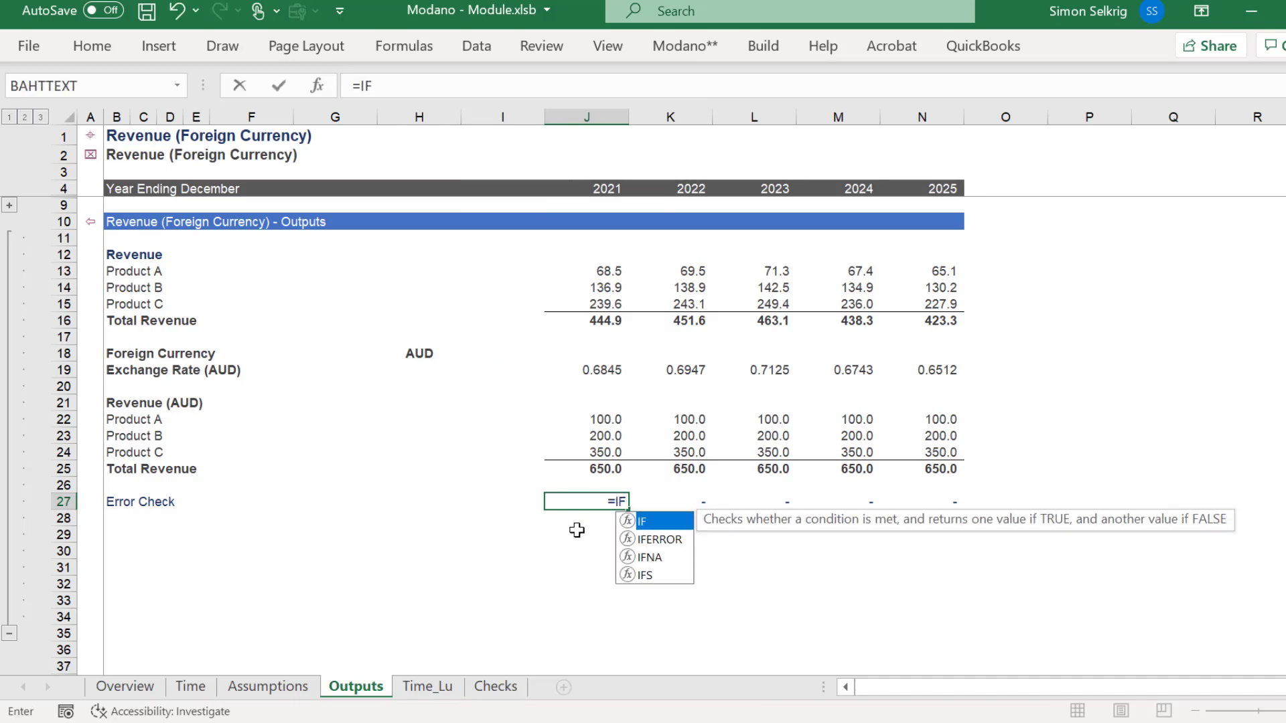
{"action": "type", "text": "("}
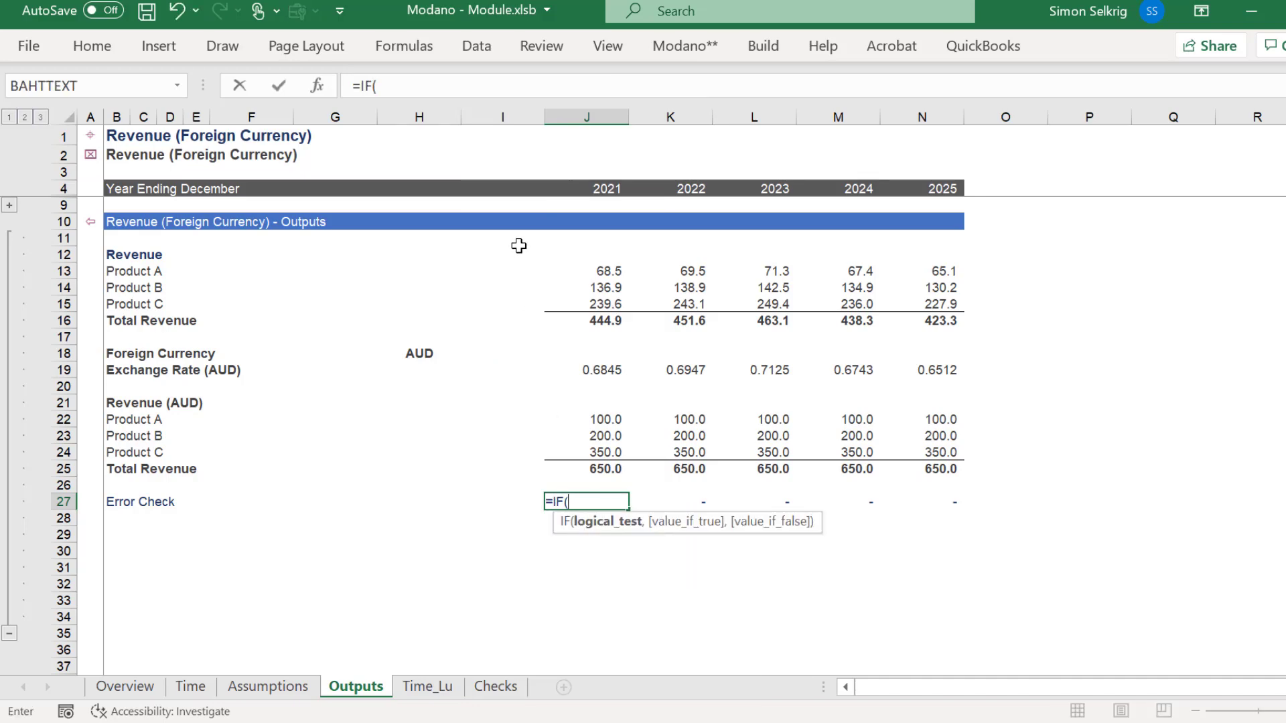
{"action": "left_click", "coordinate": [530, 89]}
{"action": "type", "text": "IS"}
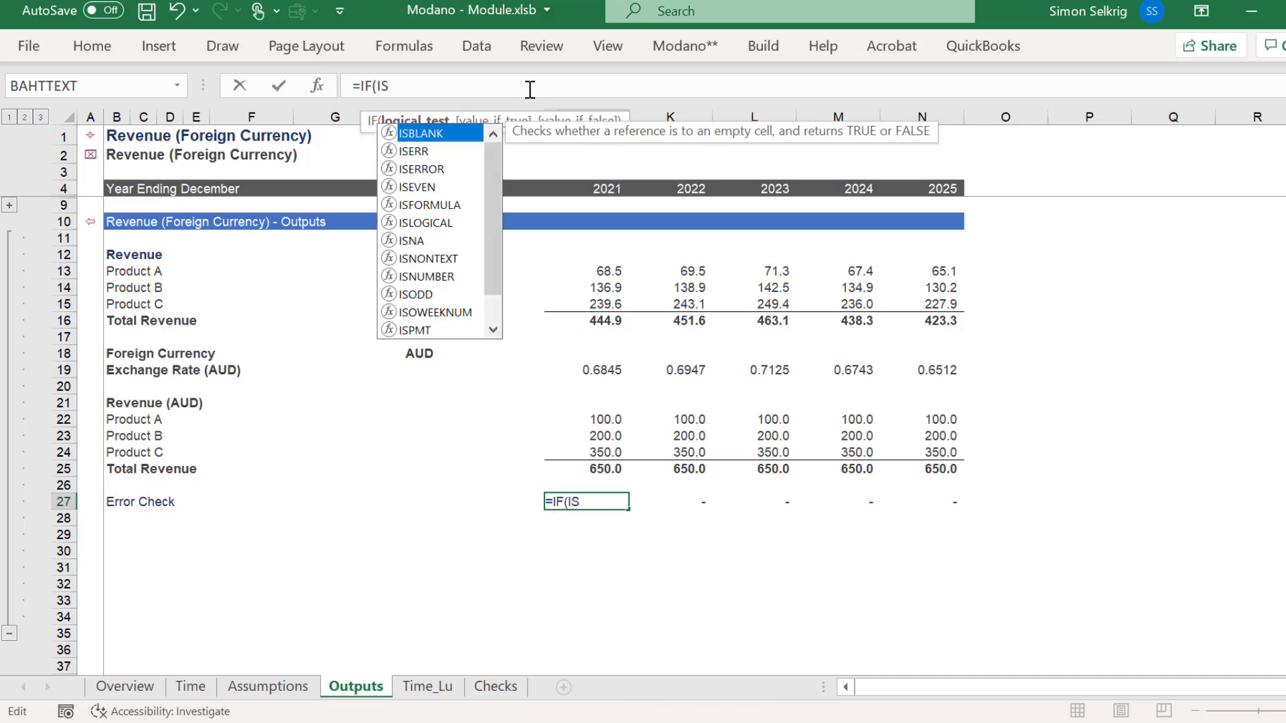
{"action": "type", "text": "err"}
{"action": "key", "text": "Down"}
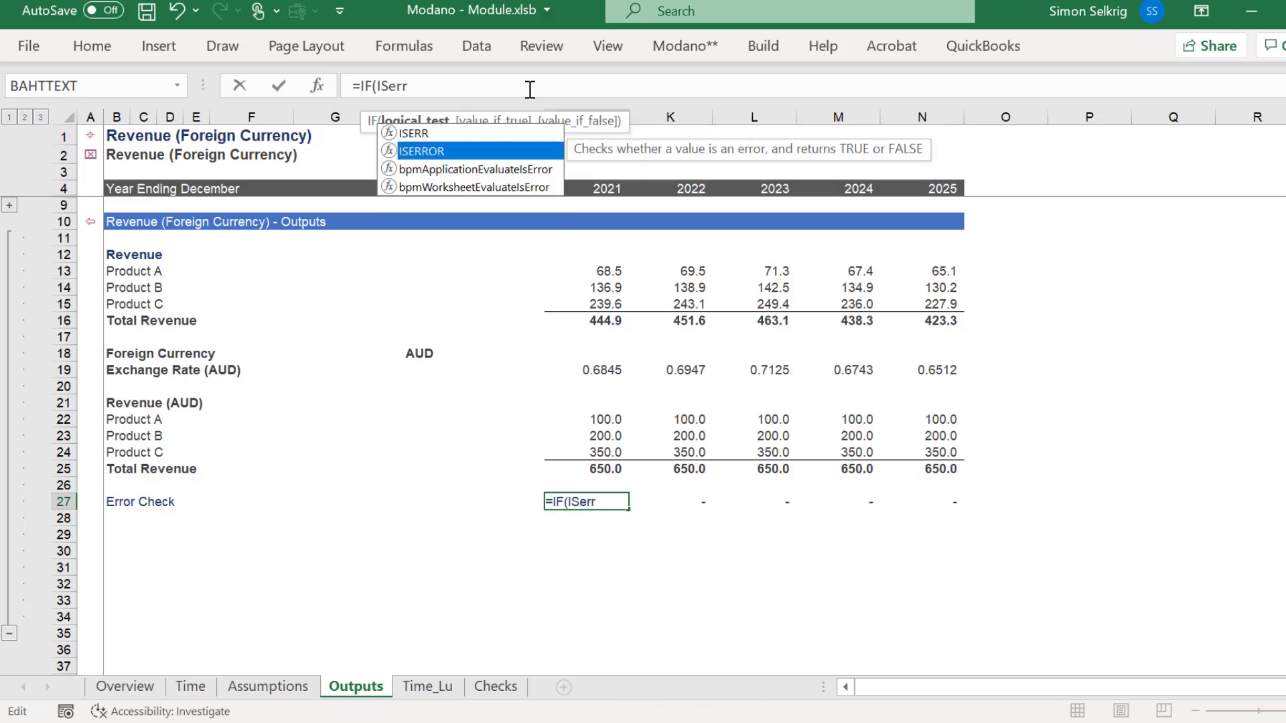
{"action": "key", "text": "Tab"}
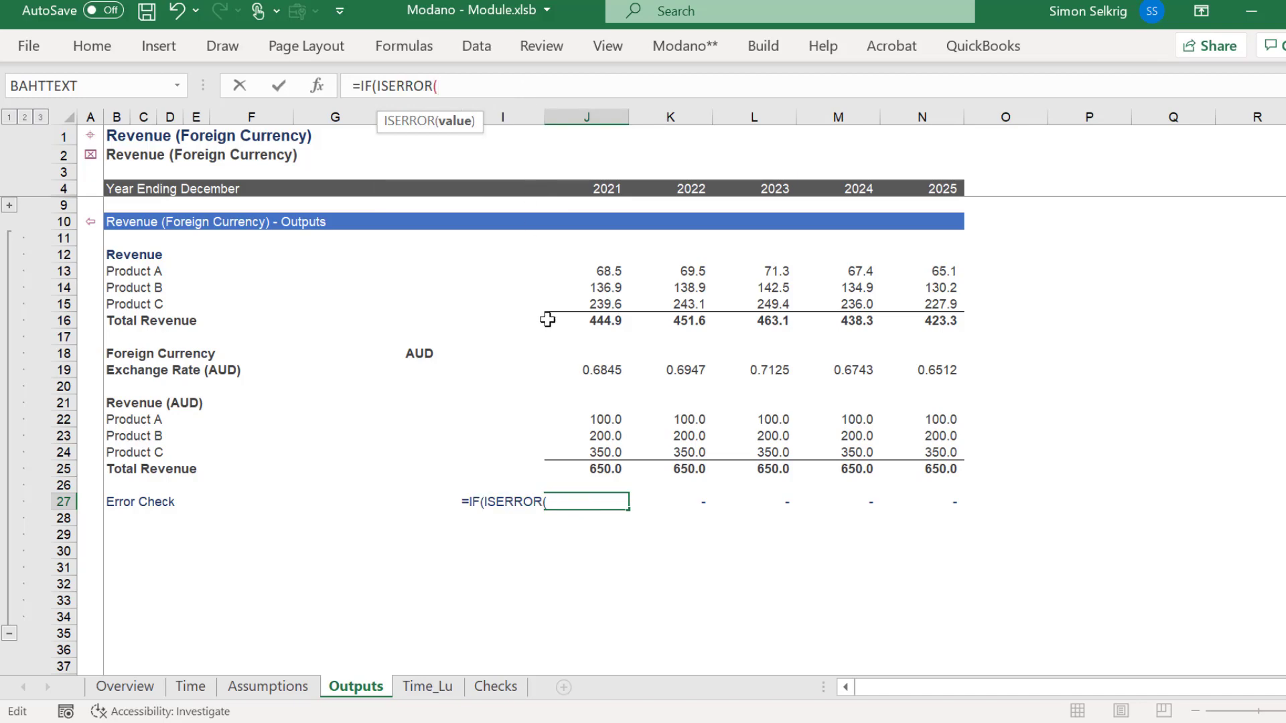
{"action": "left_click", "coordinate": [580, 321]}
{"action": "type", "text": "),1,"}
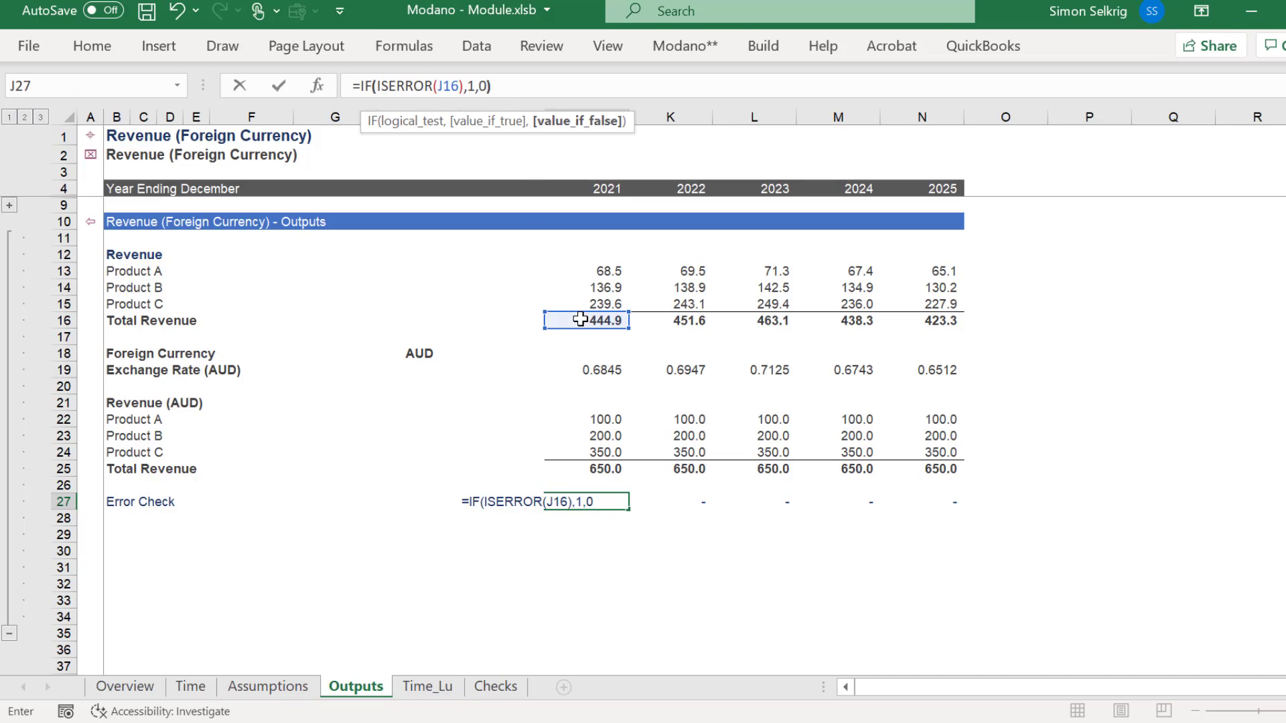
{"action": "type", "text": "0"}
{"action": "key", "text": "Return"}
{"action": "key", "text": "Up"}
{"action": "key", "text": "Right"}
{"action": "key", "text": "Right"}
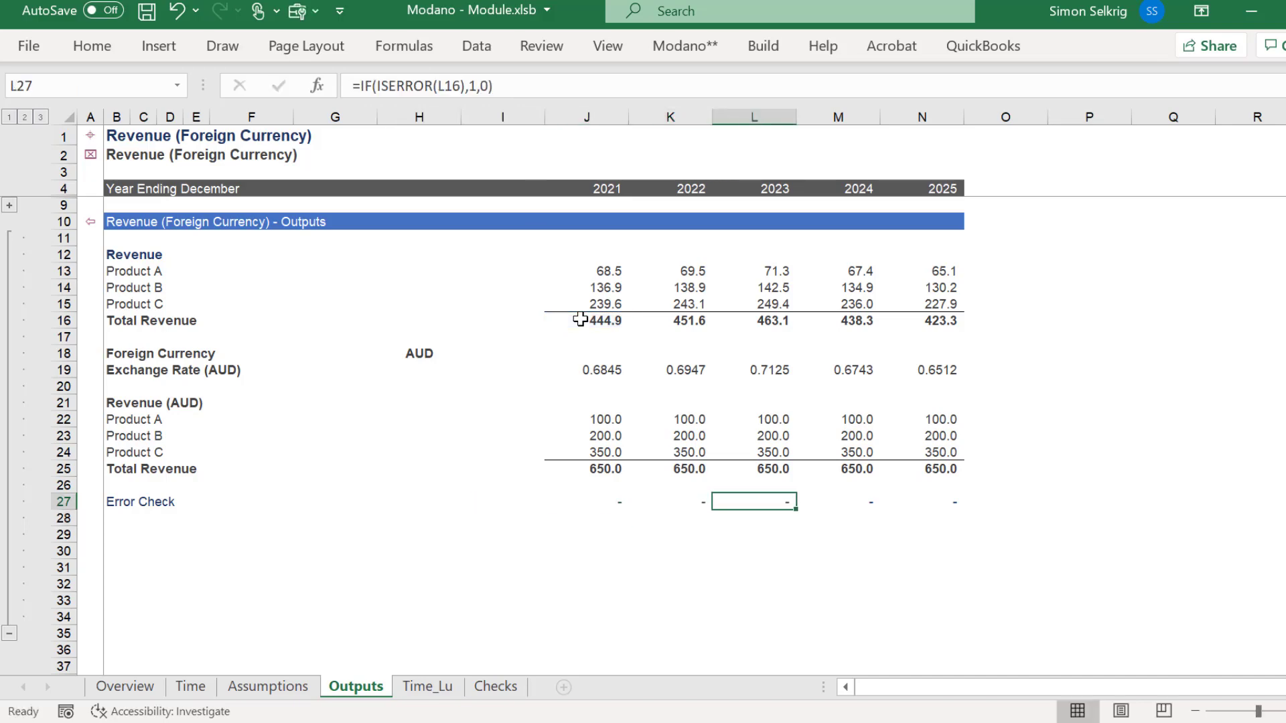
{"action": "left_click", "coordinate": [649, 83]}
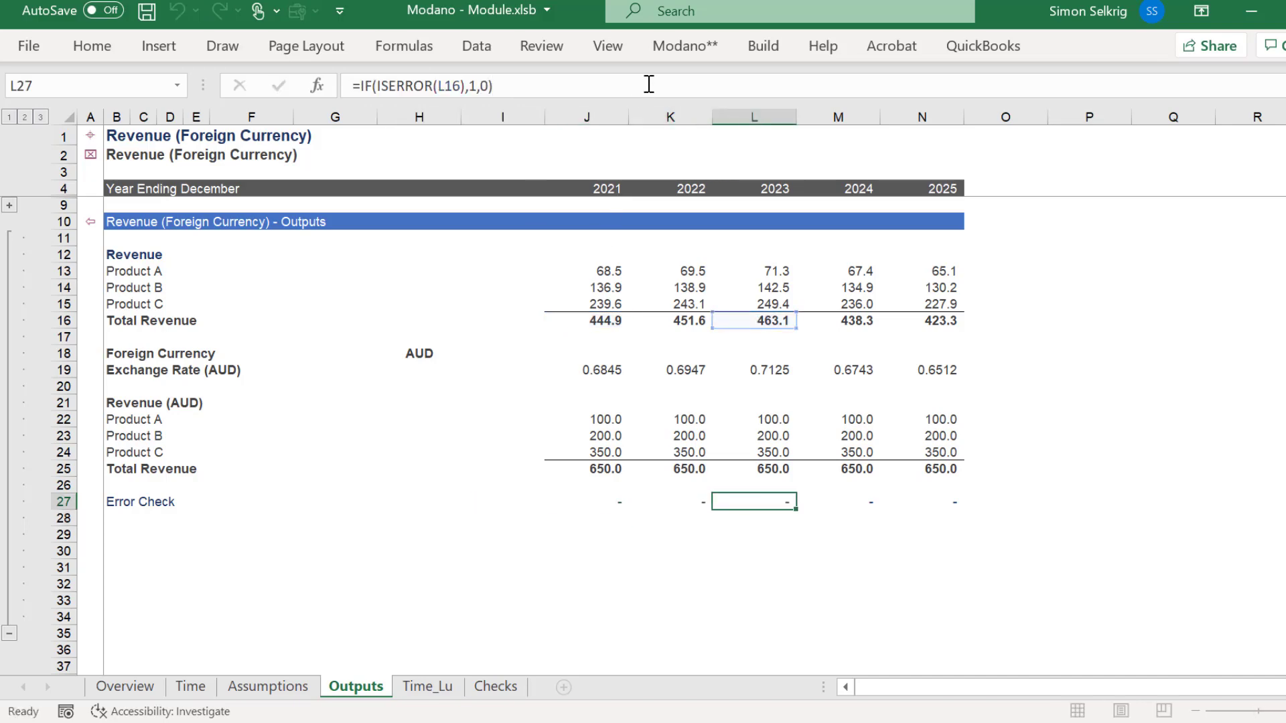
{"action": "key", "text": "Escape"}
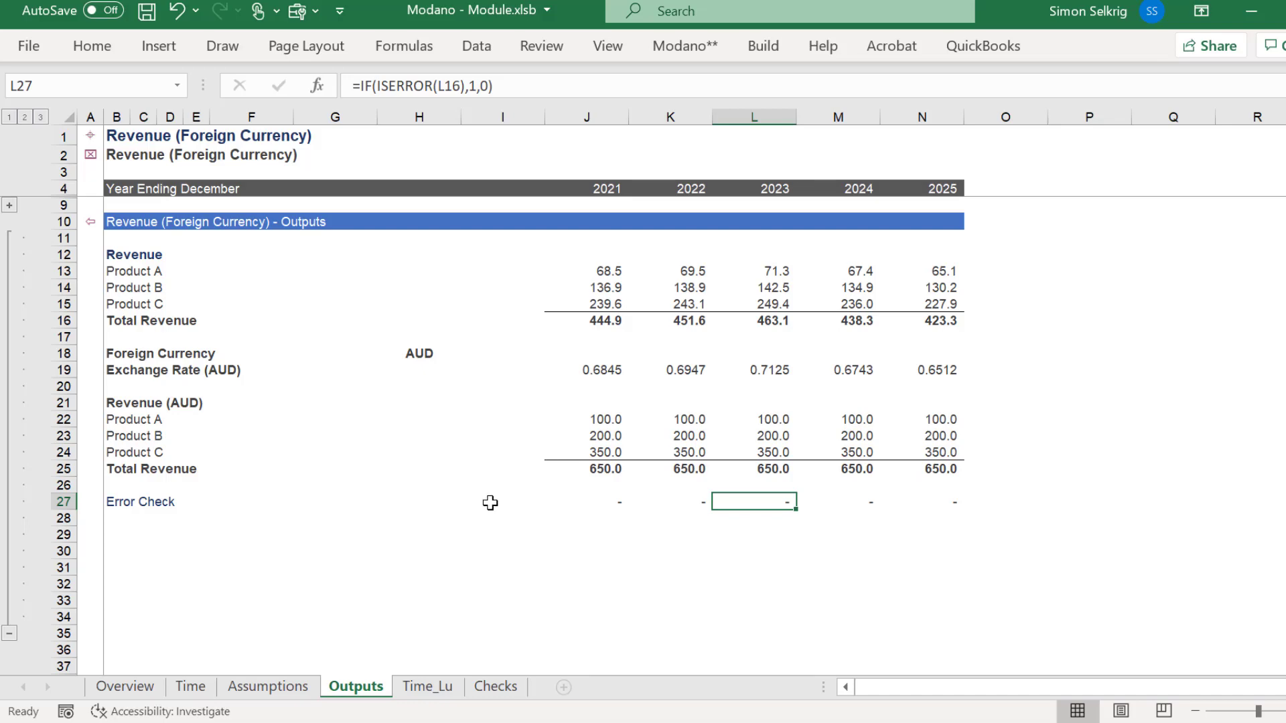
Add a Modano error check in I27 that sums the Error Check row J27:N27 and updates the error checks component.
{"action": "left_click", "coordinate": [491, 502]}
{"action": "left_click", "coordinate": [763, 48]}
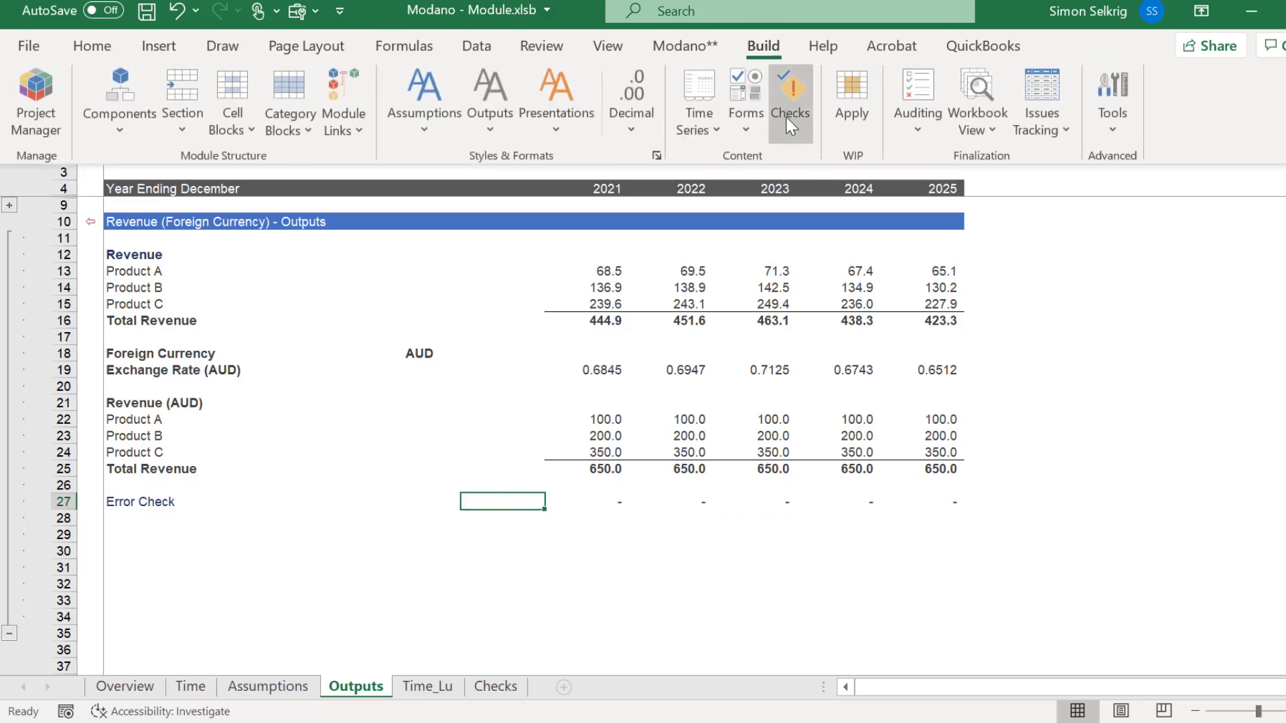
{"action": "left_click", "coordinate": [790, 124]}
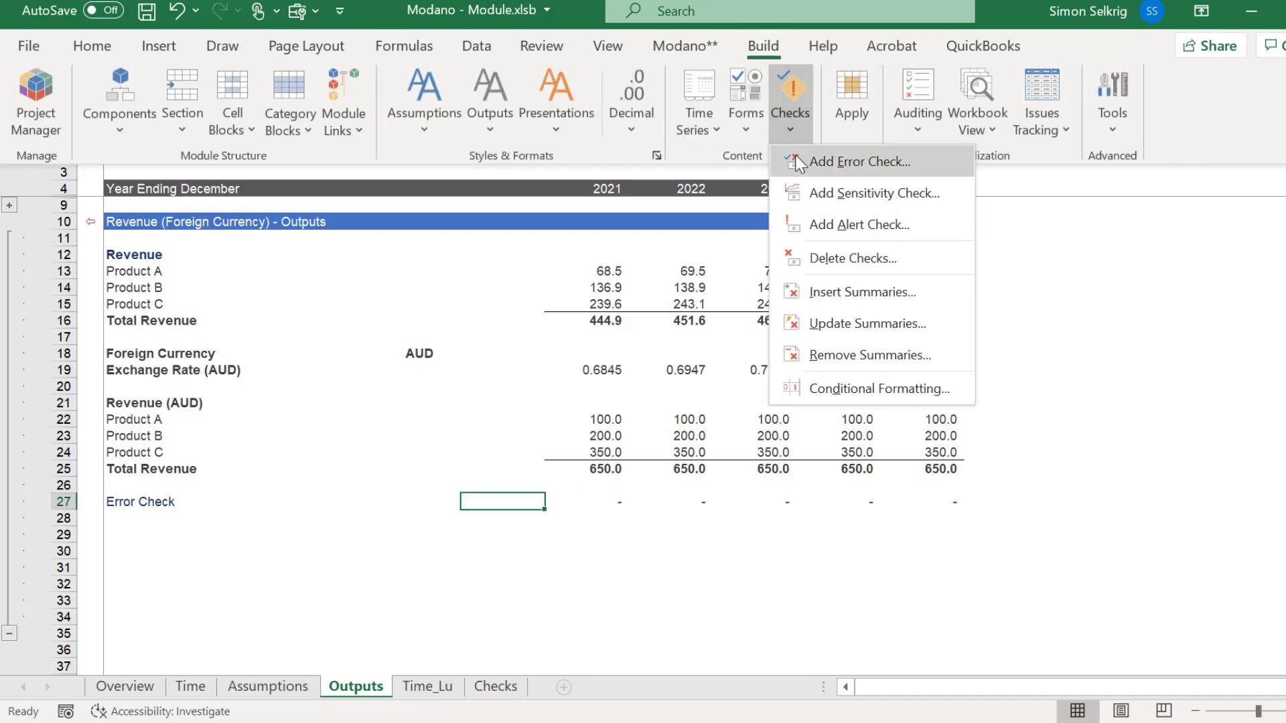
{"action": "left_click", "coordinate": [795, 159]}
{"action": "left_click", "coordinate": [718, 566]}
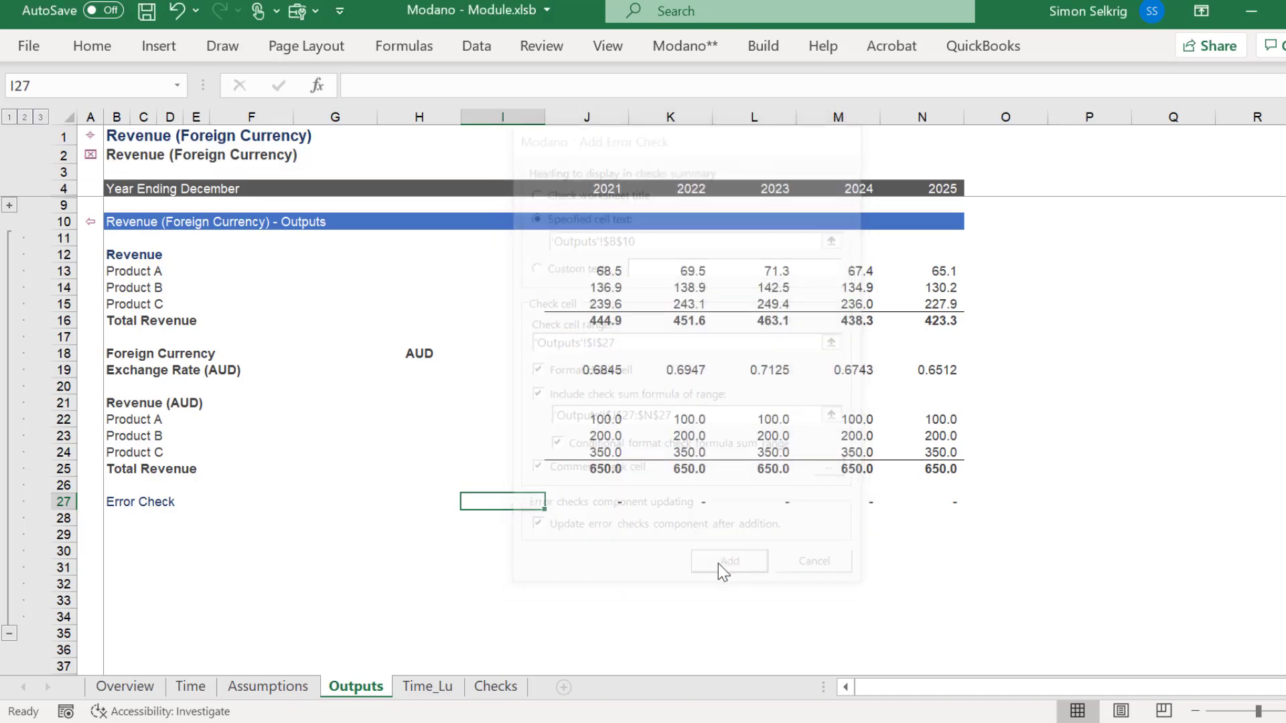
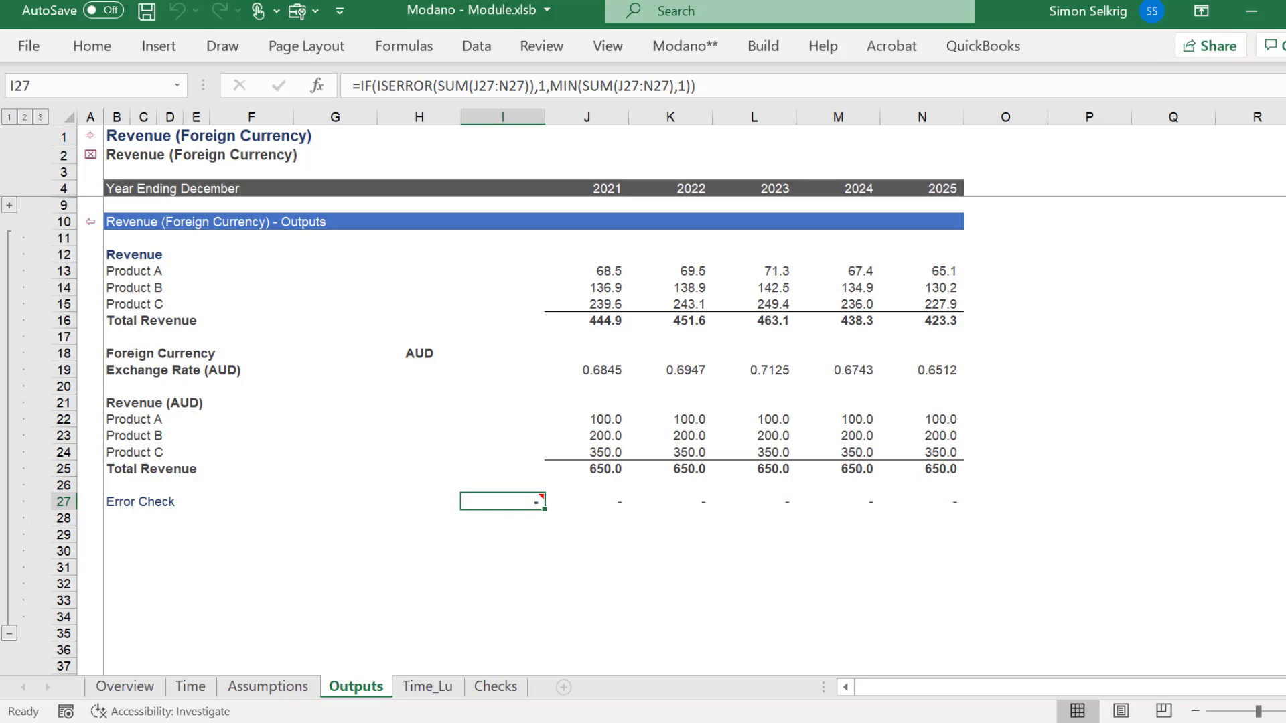
Test the error check by appending /0 to Product A's 2021 revenue formula in J13, and undo that change.
{"action": "left_click", "coordinate": [580, 275]}
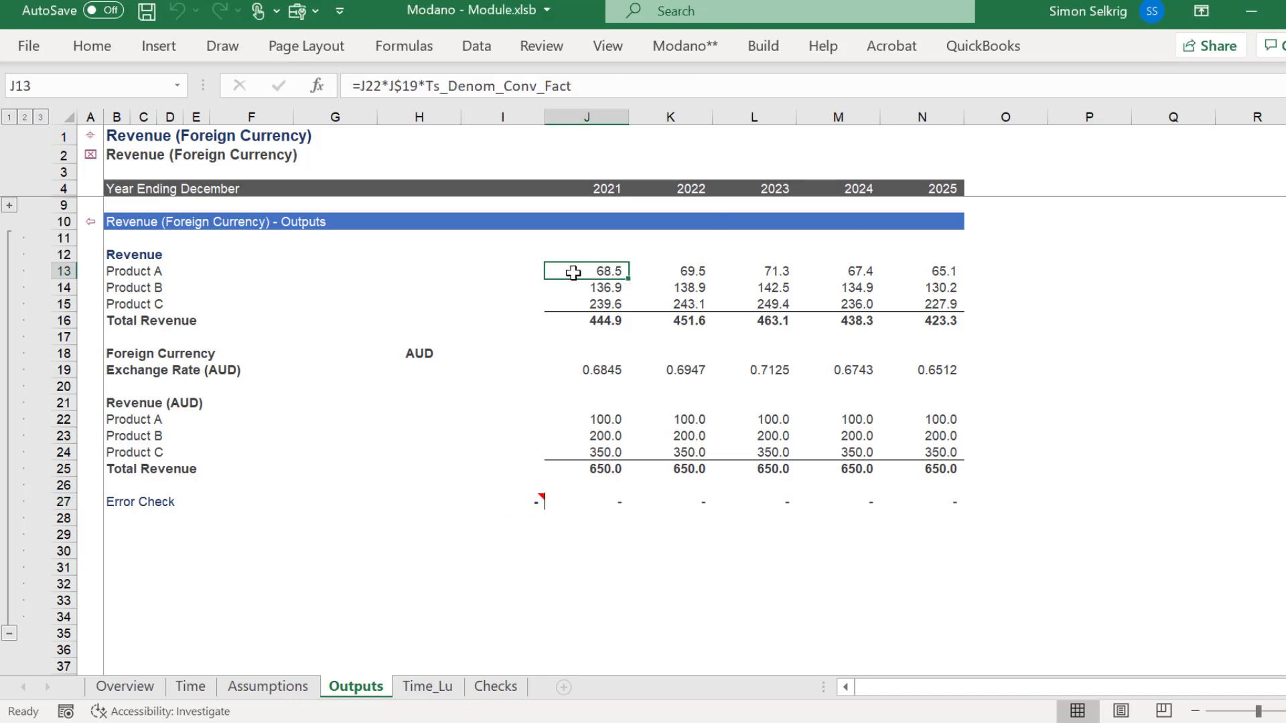
{"action": "left_click", "coordinate": [598, 87]}
{"action": "type", "text": "/0"}
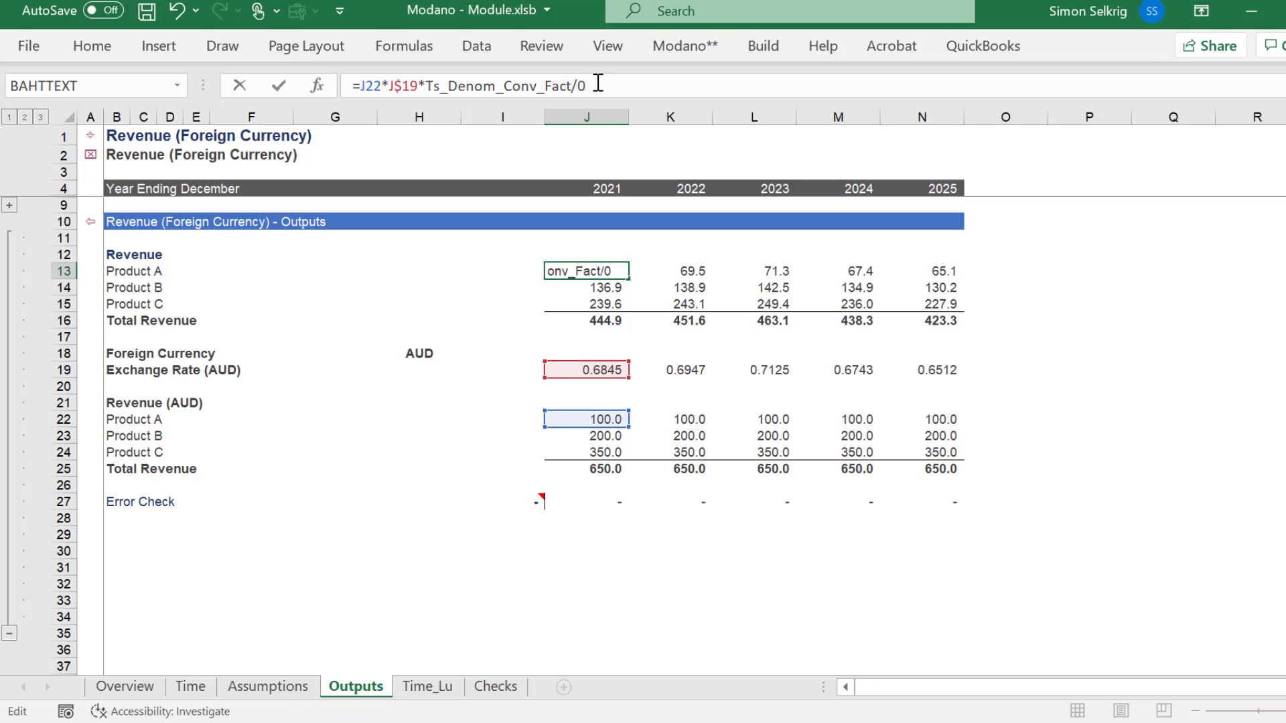
{"action": "key", "text": "Return"}
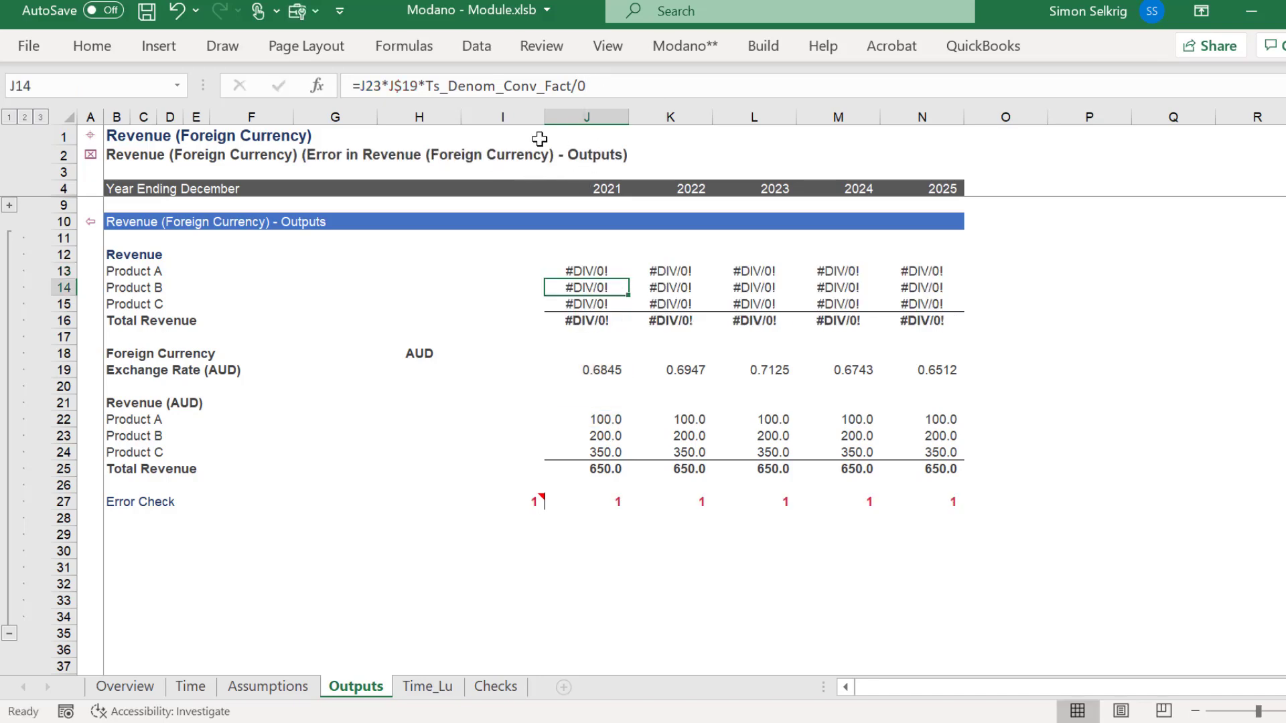
{"action": "left_click", "coordinate": [176, 11]}
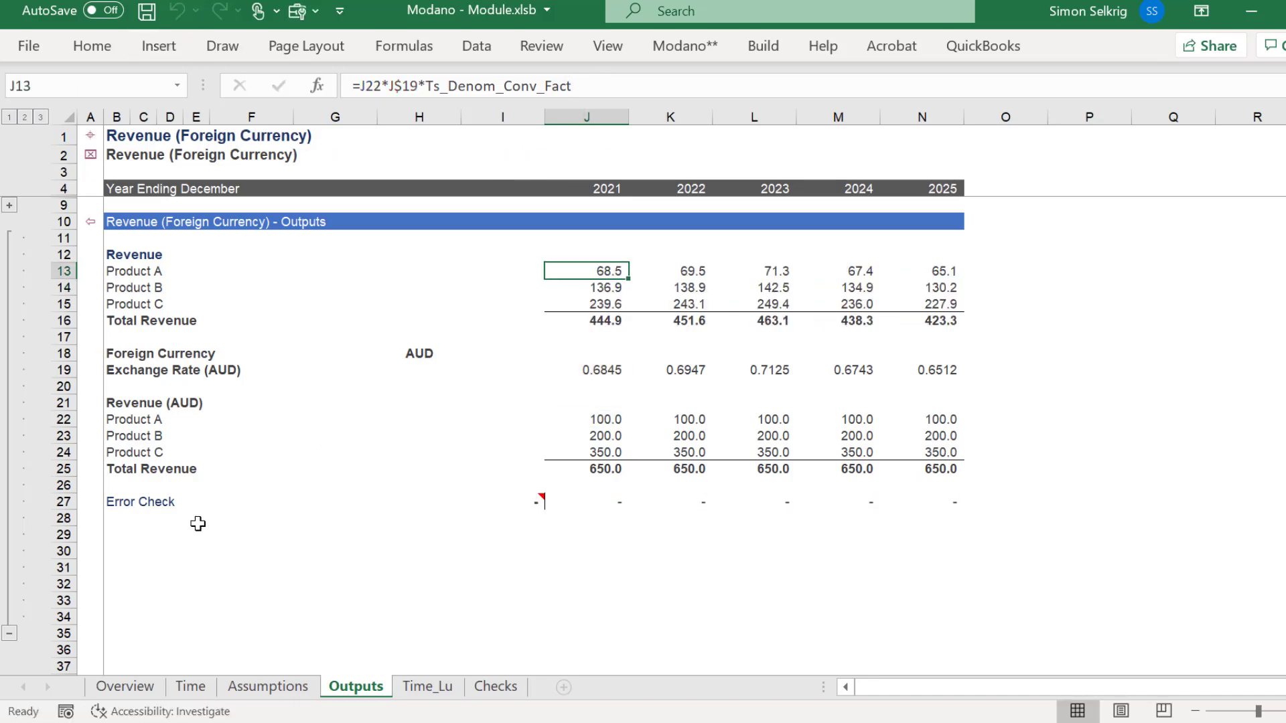
Enter the label Alert Check in B28 below the Error Check row.
{"action": "left_click", "coordinate": [115, 518]}
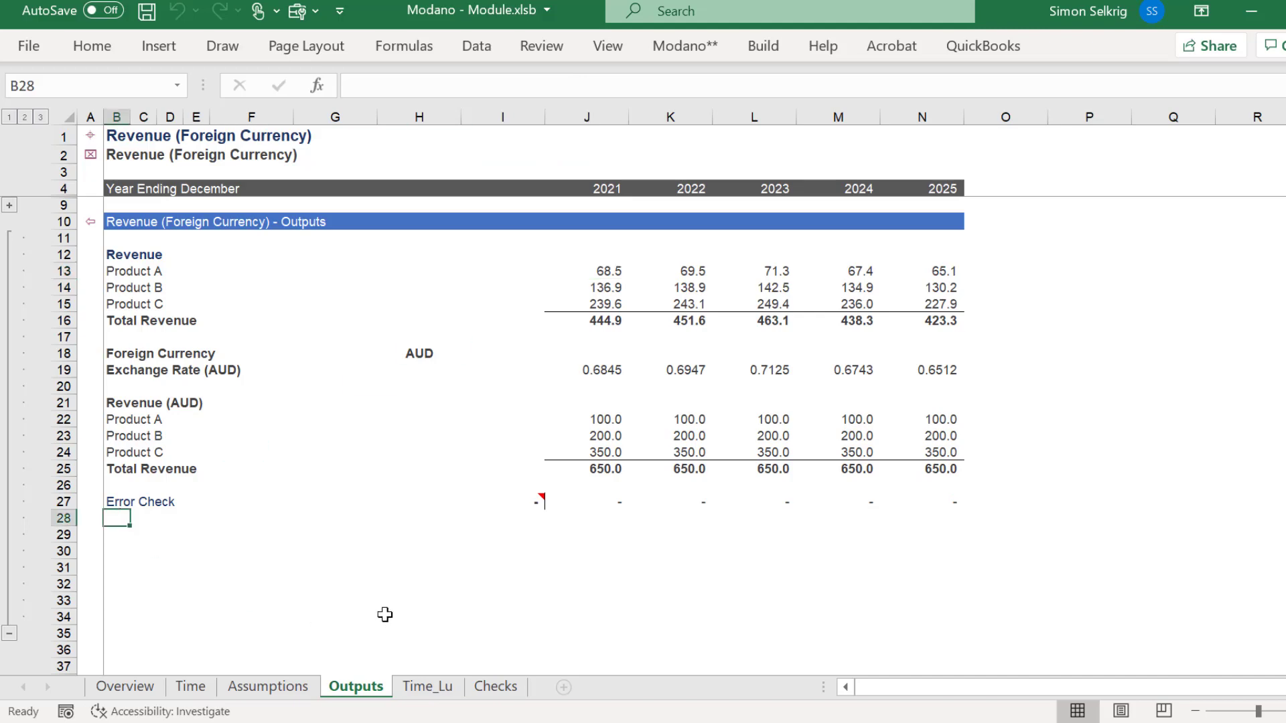
{"action": "type", "text": "Alert Che"}
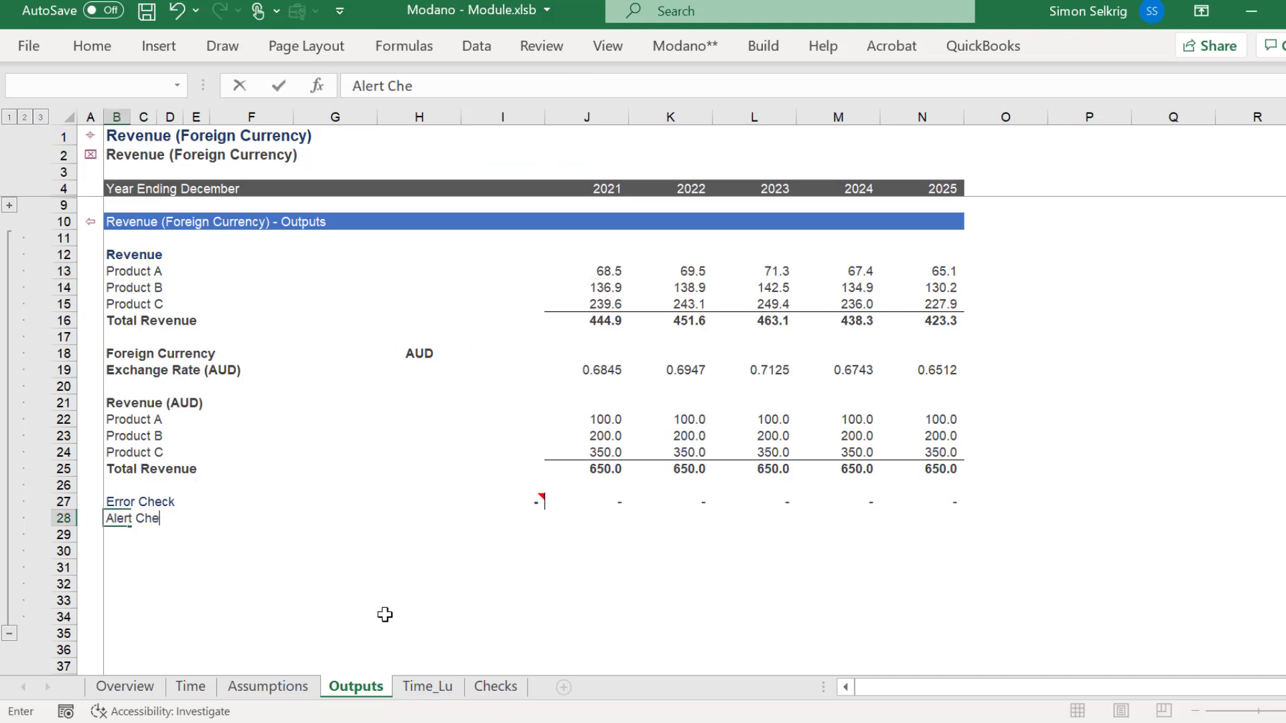
{"action": "key", "text": "Return"}
{"action": "key", "text": "Up"}
{"action": "key", "text": "Right"}
{"action": "key", "text": "Right"}
{"action": "key", "text": "Right"}
{"action": "key", "text": "Right"}
{"action": "key", "text": "Right"}
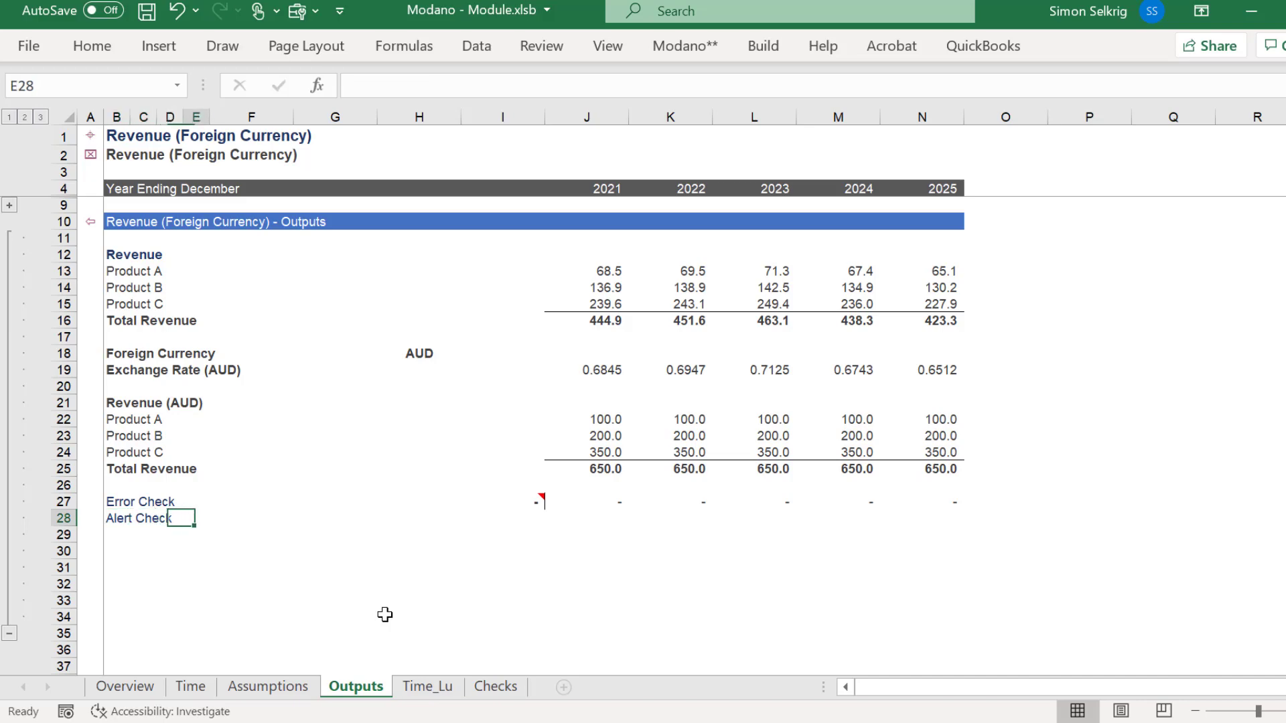
{"action": "key", "text": "Right"}
{"action": "key", "text": "Right"}
{"action": "key", "text": "Right"}
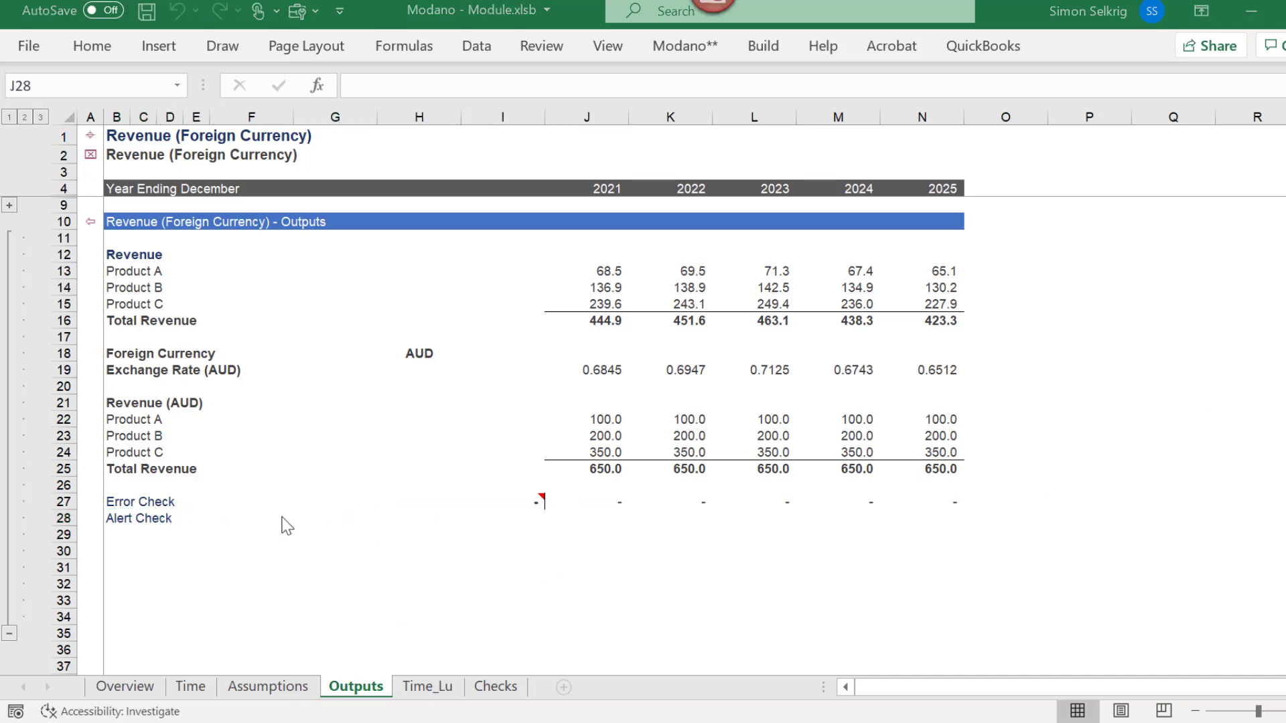
Extend the label in B28 to read Alert Check (Negative Revenue).
{"action": "left_click", "coordinate": [109, 516]}
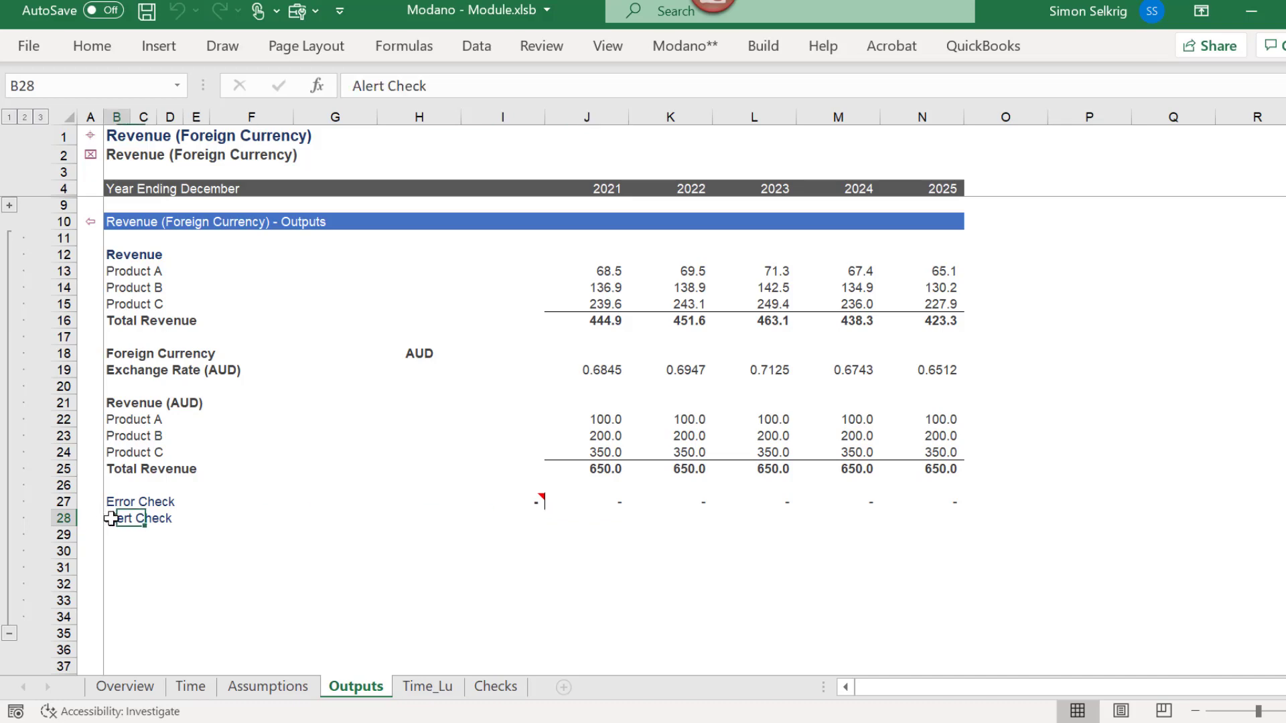
{"action": "left_click", "coordinate": [559, 85]}
{"action": "type", "text": "("}
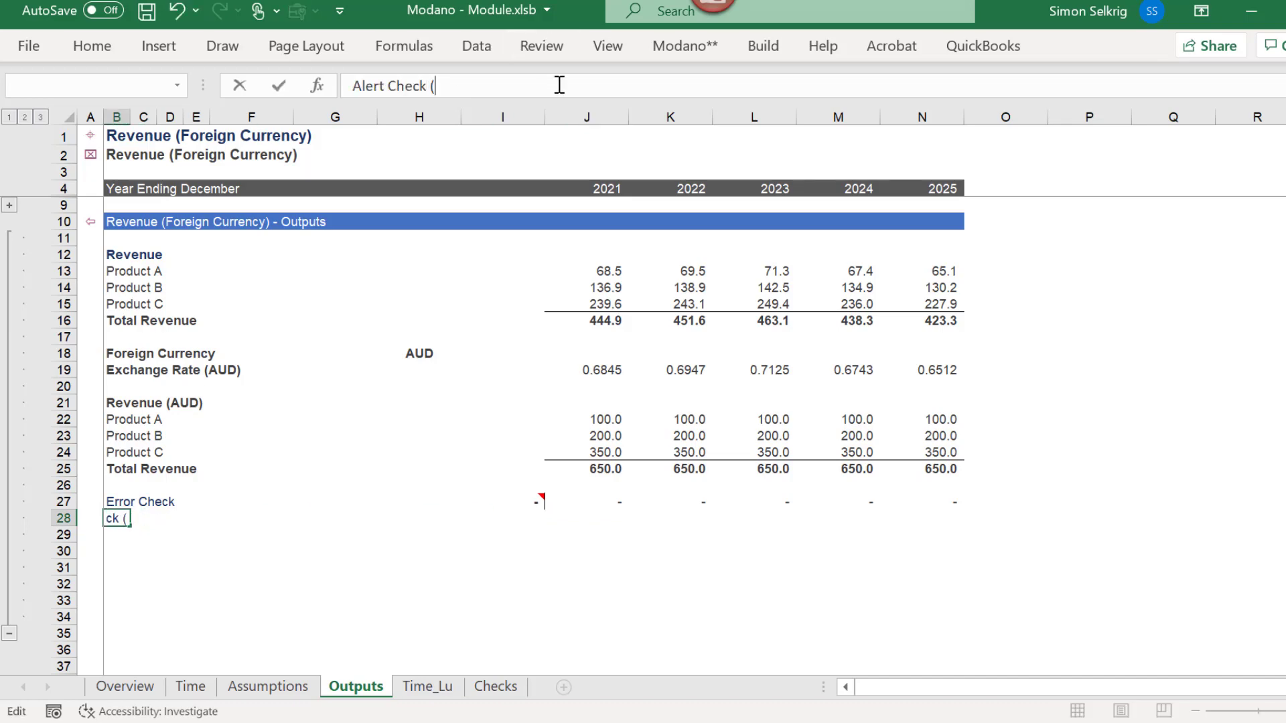
{"action": "type", "text": "Negative Revenue)"}
{"action": "key", "text": "Return"}
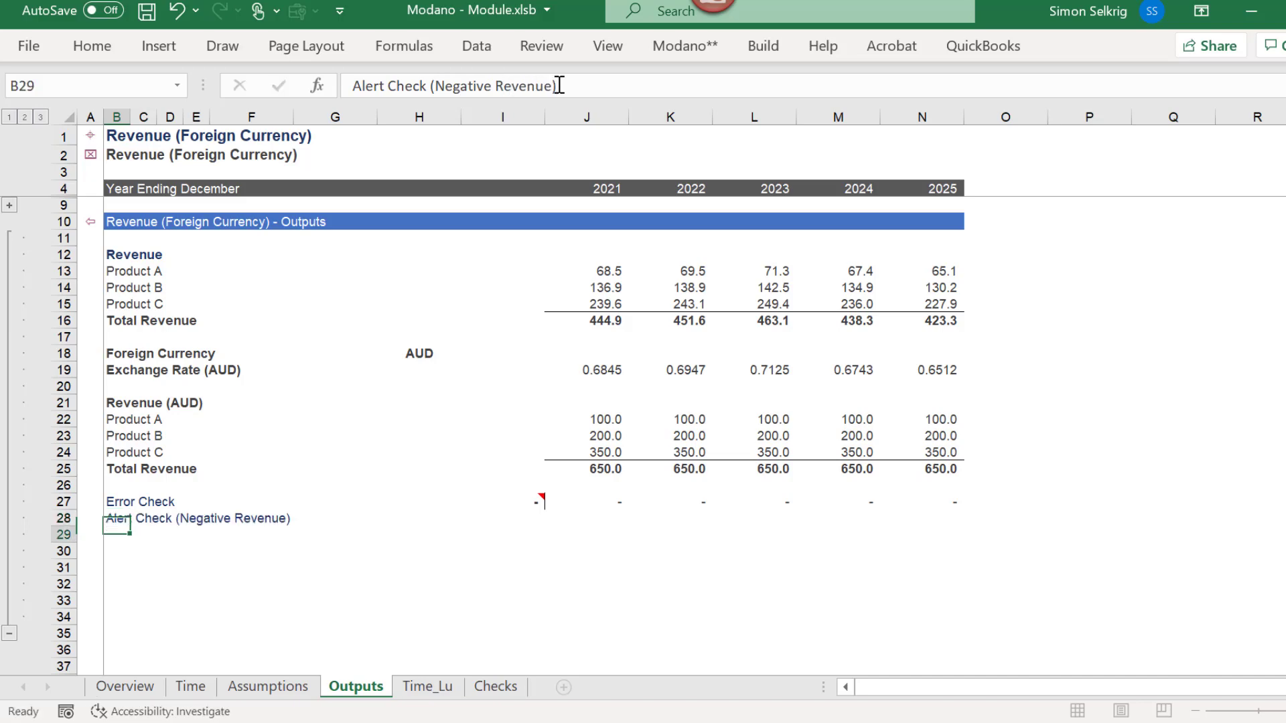
Set the 2021 alert check in J28 to =IF(J27=1,0,IF(MIN(J13:J15)<0,1,0)).
{"action": "left_click", "coordinate": [597, 516]}
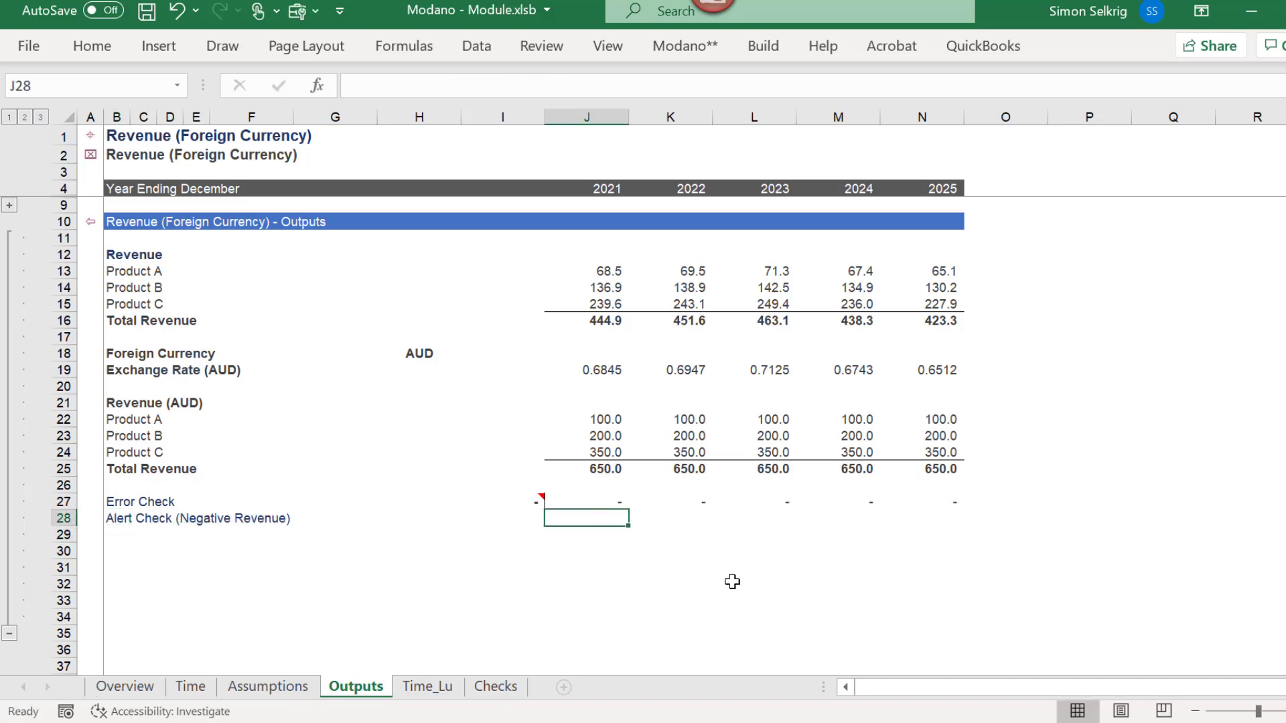
{"action": "type", "text": "=if"}
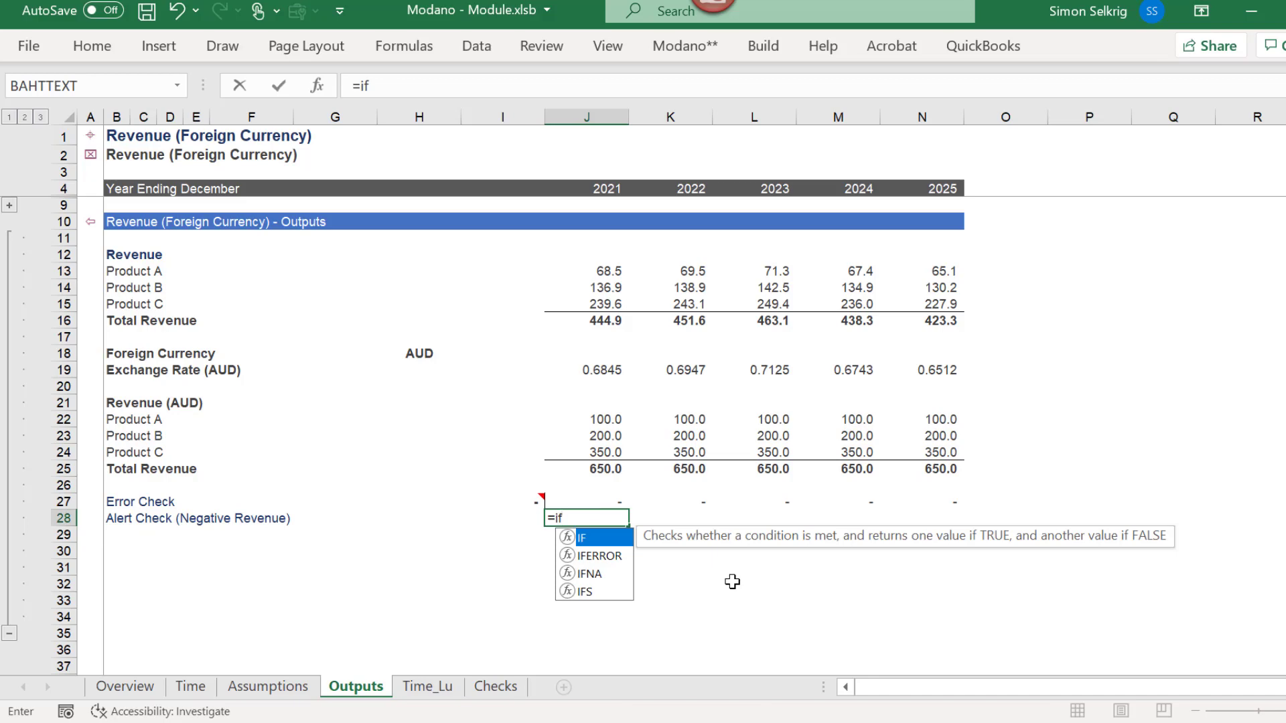
{"action": "type", "text": "("}
{"action": "left_click", "coordinate": [604, 500]}
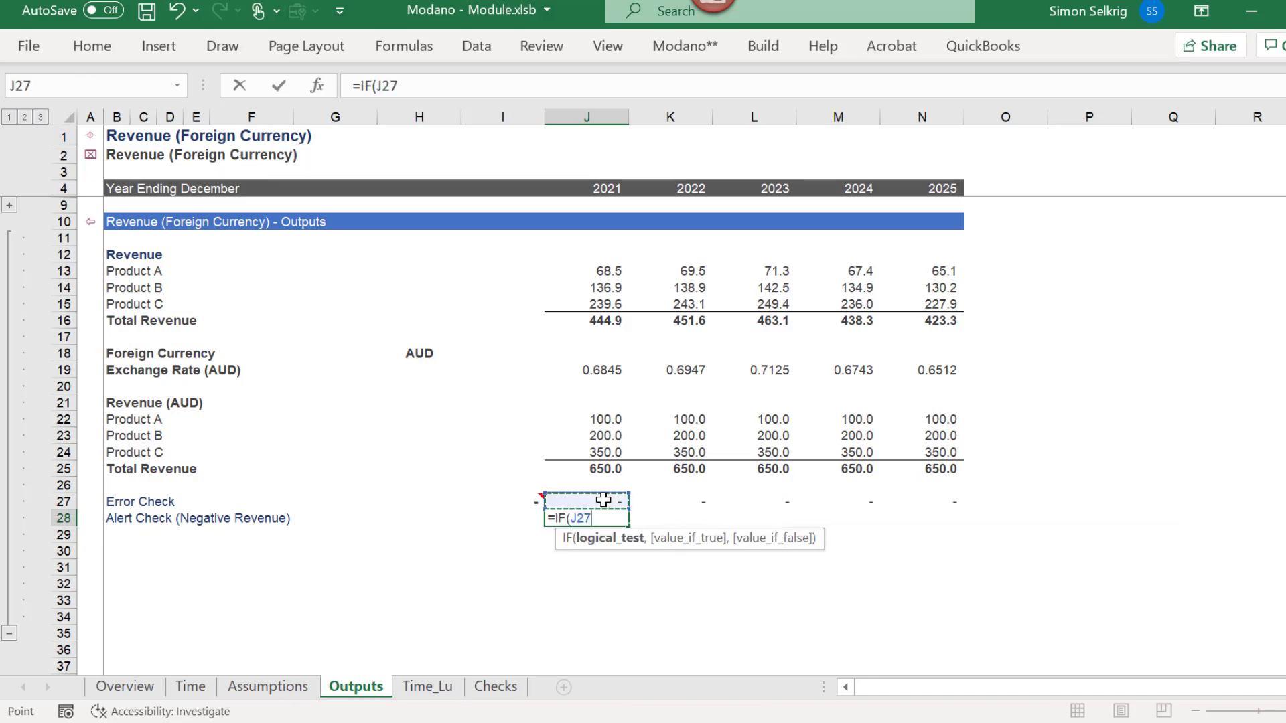
{"action": "type", "text": "=1,"}
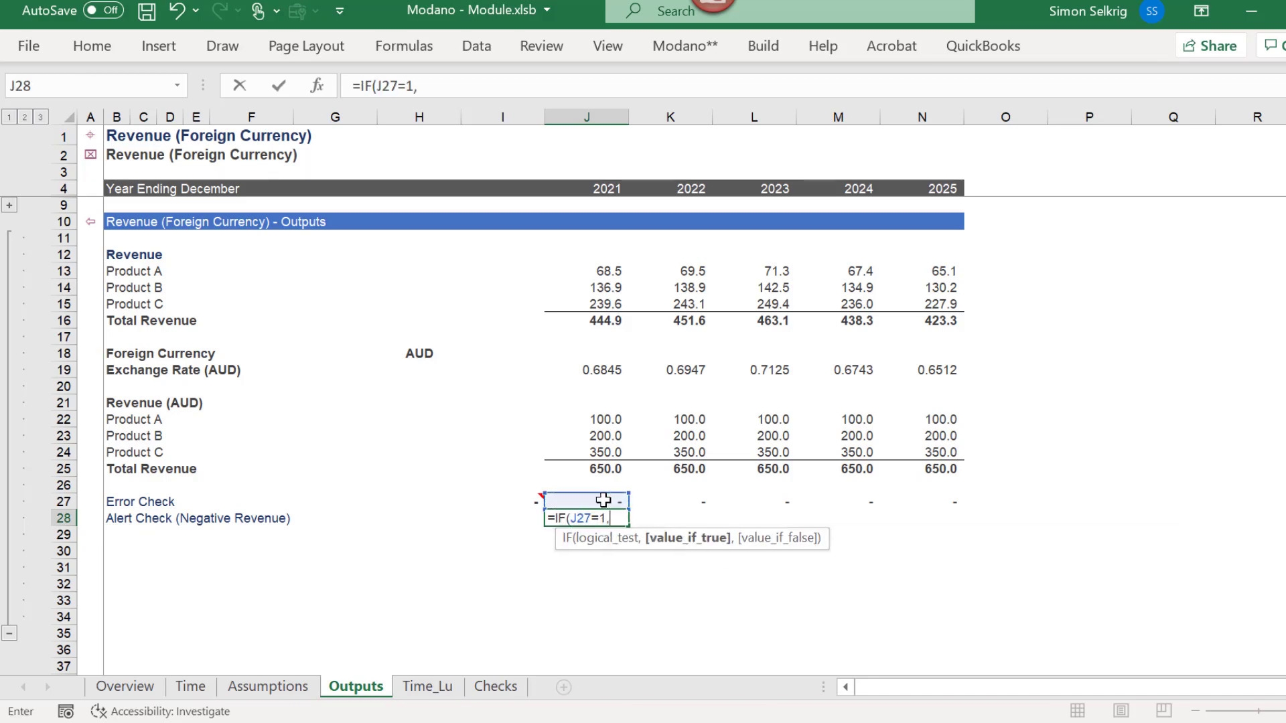
{"action": "type", "text": "0,IF("}
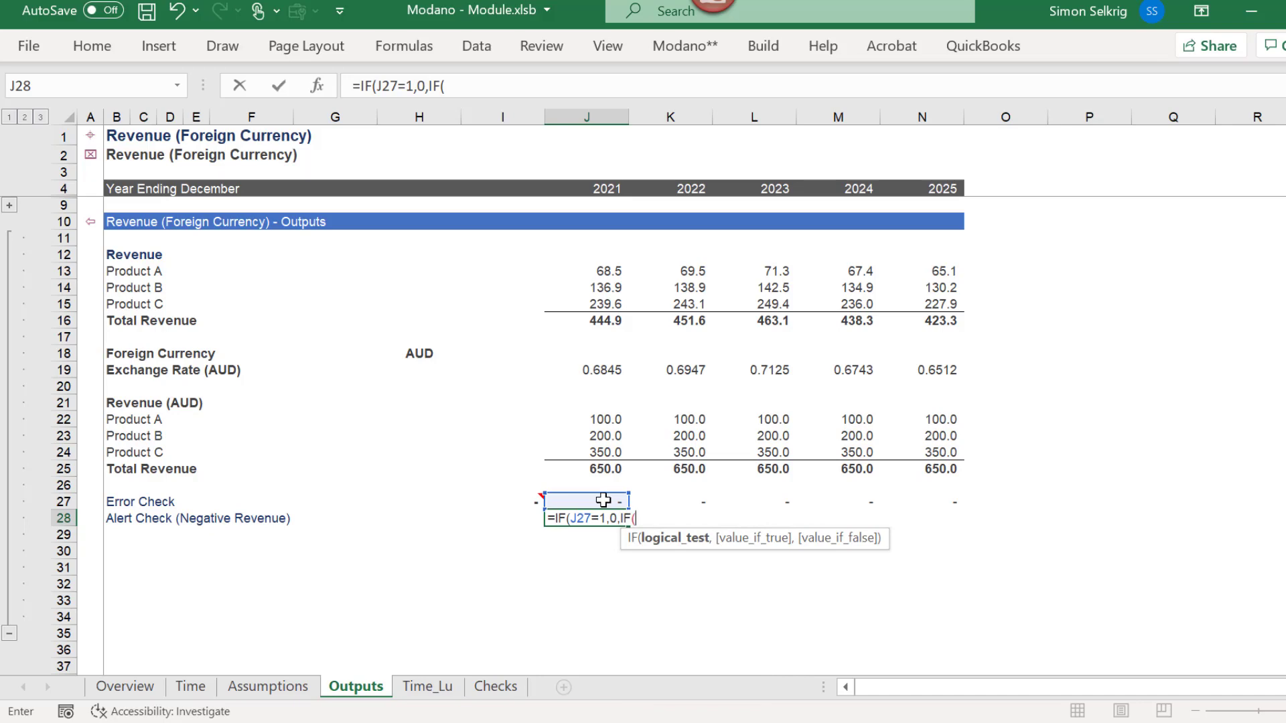
{"action": "type", "text": "min"}
{"action": "key", "text": "Tab"}
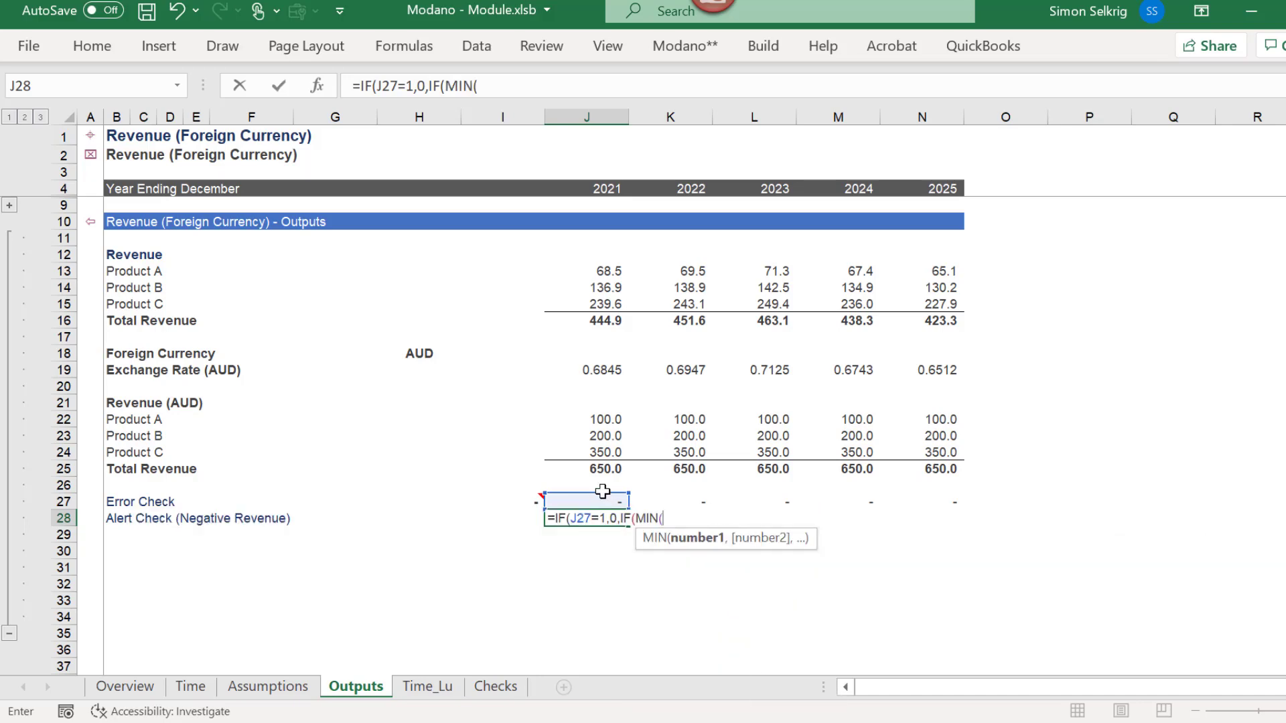
{"action": "left_click_drag", "start_coordinate": [592, 271], "coordinate": [585, 303]}
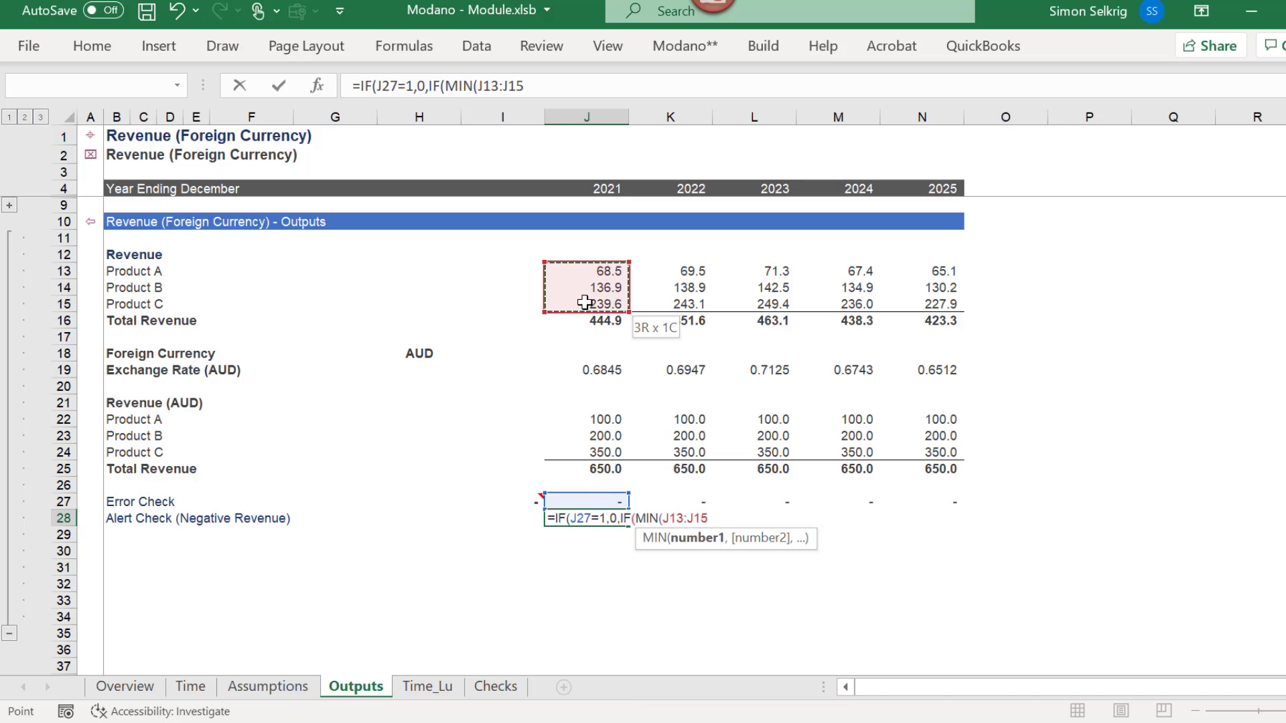
{"action": "type", "text": ")"}
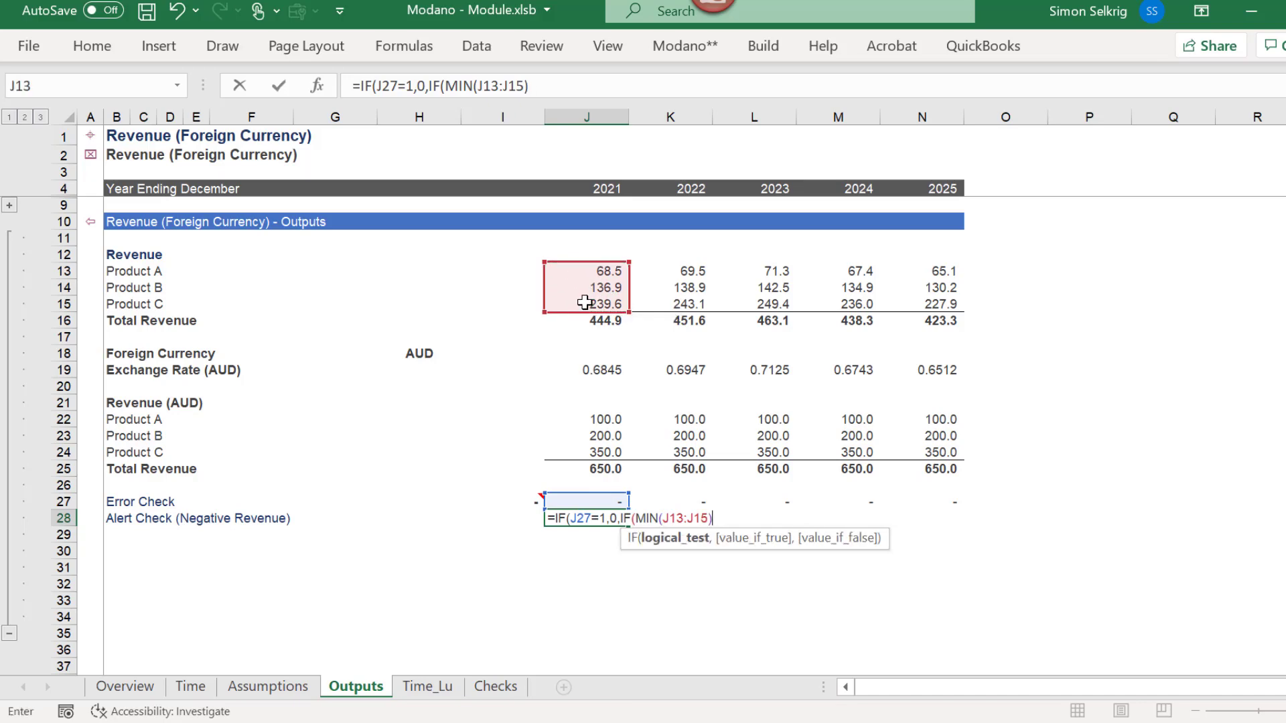
{"action": "type", "text": "<0,1,"}
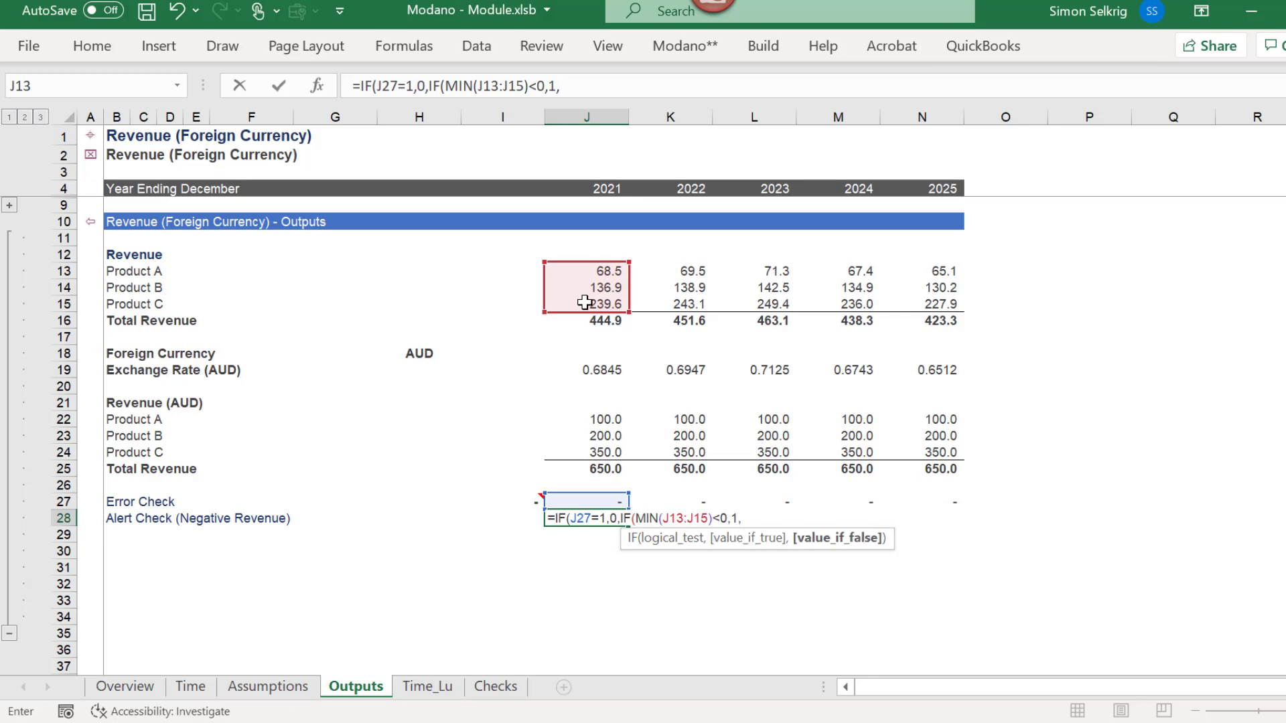
{"action": "type", "text": "0))"}
{"action": "key", "text": "Return"}
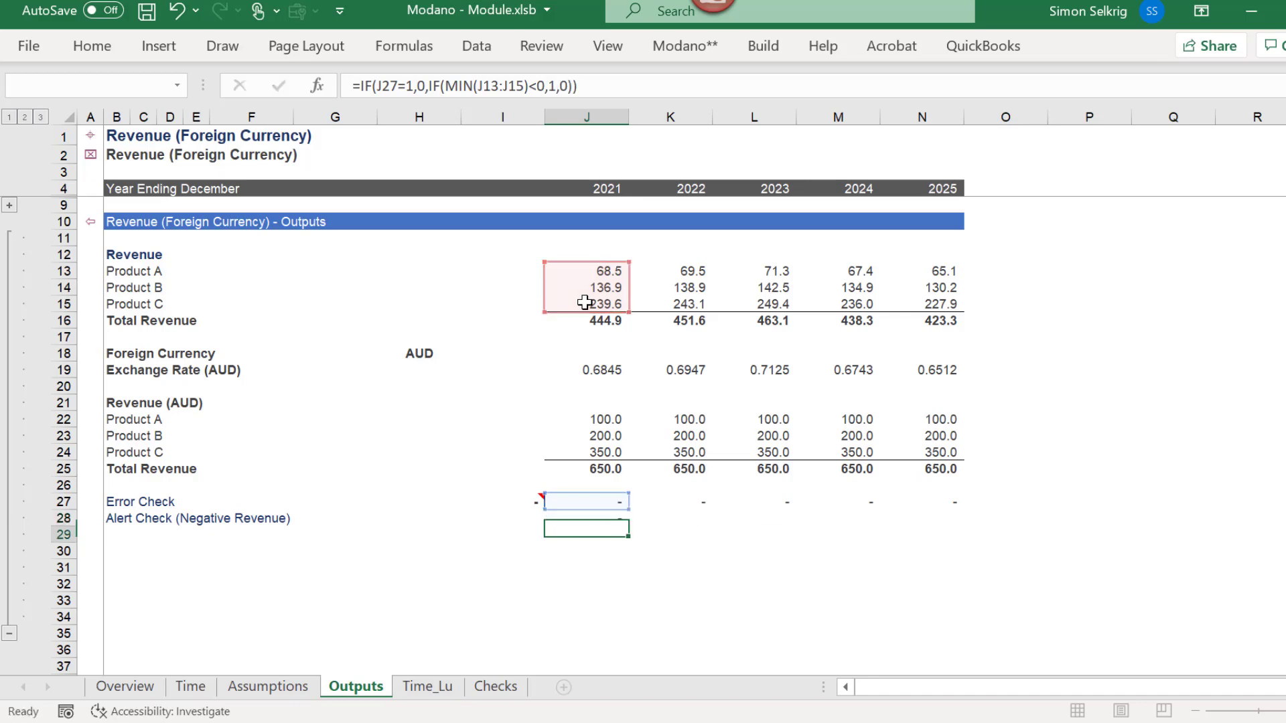
Format the Alert Check row from J28 with 0 decimal places.
{"action": "key", "text": "Up"}
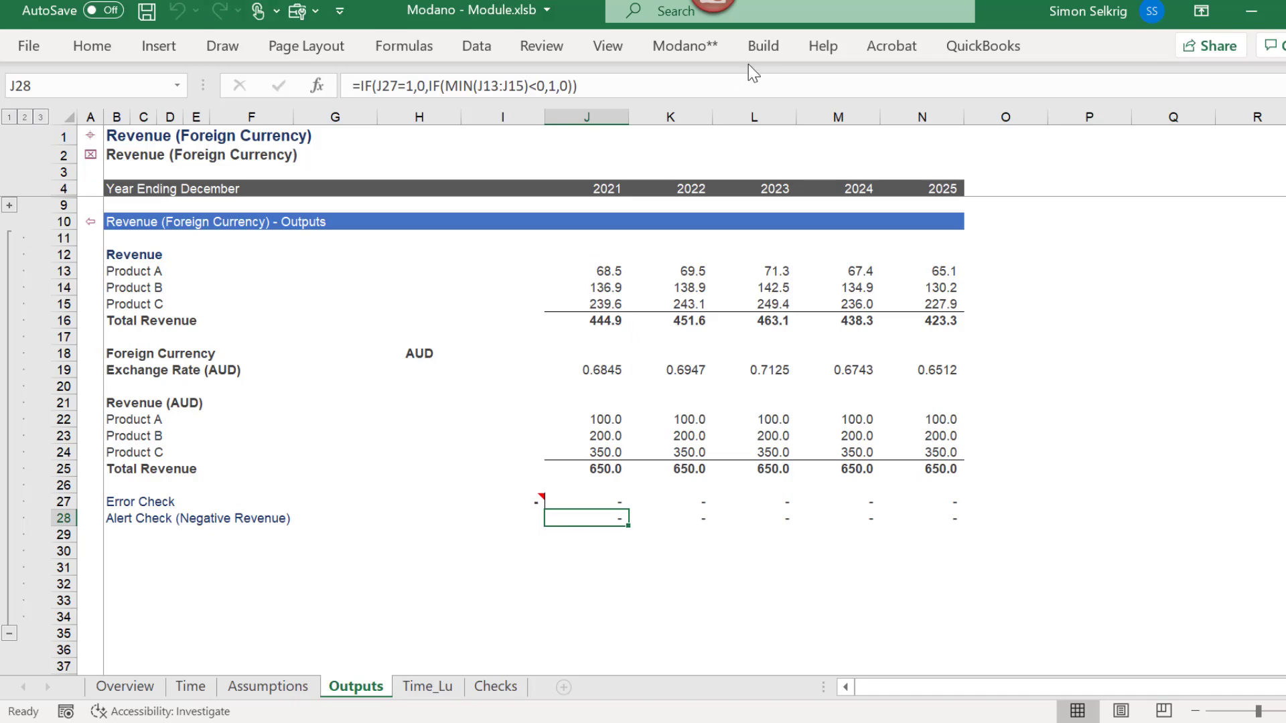
{"action": "left_click", "coordinate": [760, 50]}
{"action": "left_click", "coordinate": [636, 123]}
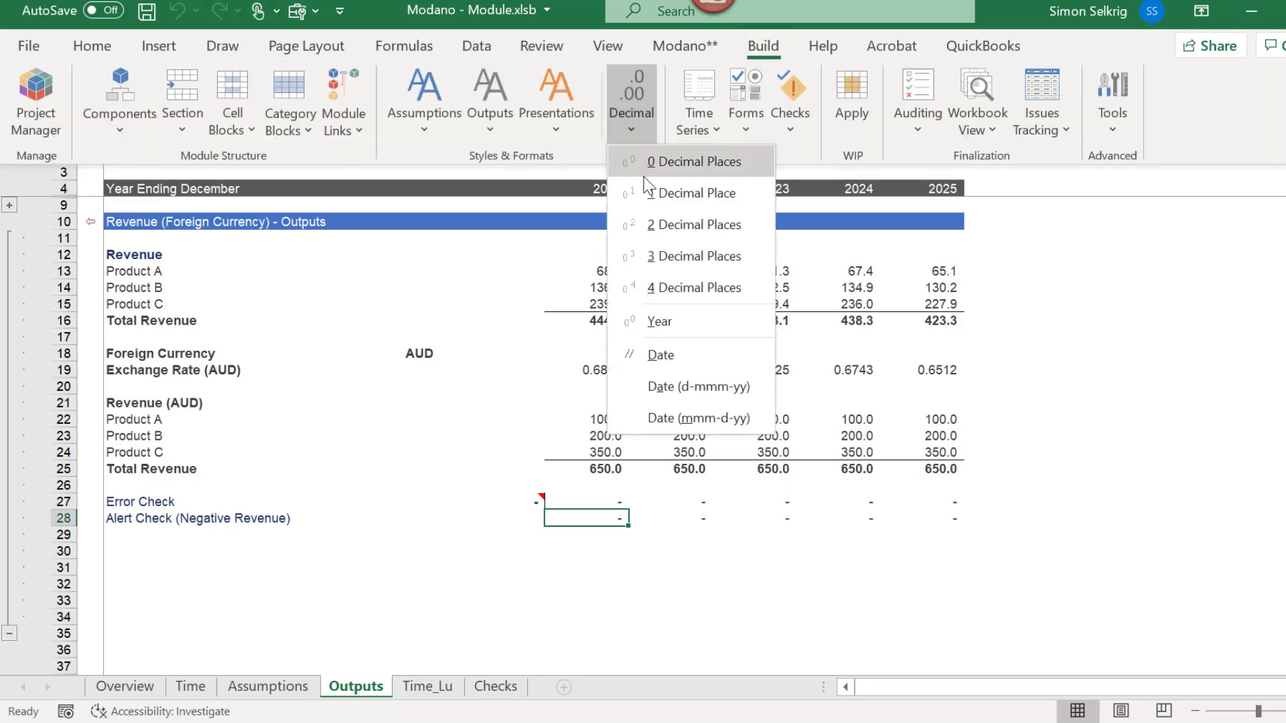
{"action": "left_click", "coordinate": [644, 163]}
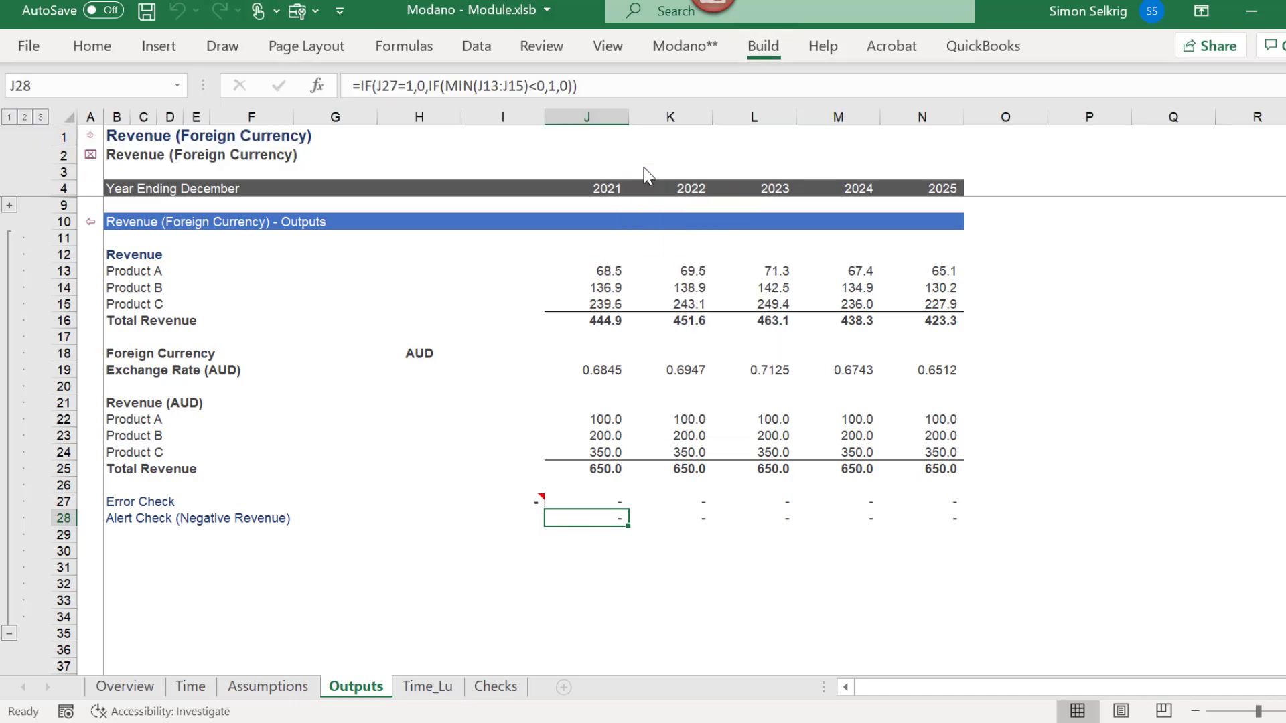
Add a Modano alert check in I28 that sums the Alert Check row J28:N28.
{"action": "left_click", "coordinate": [520, 517]}
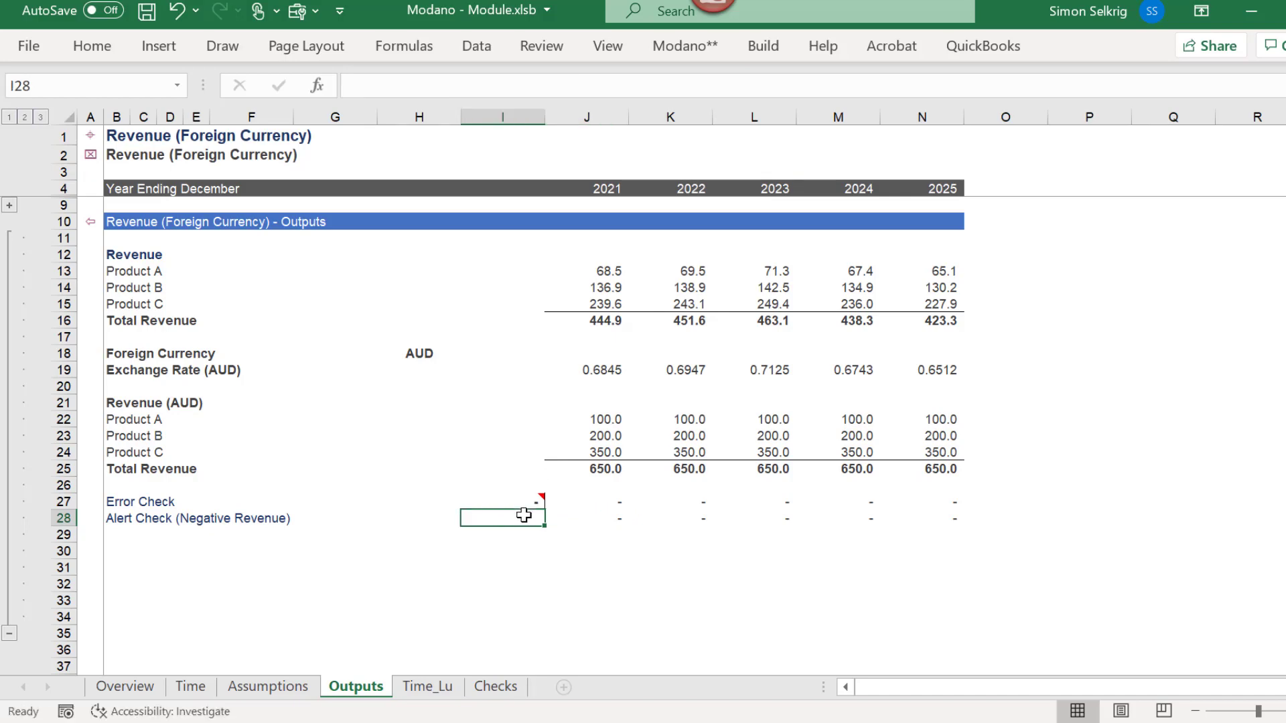
{"action": "left_click", "coordinate": [761, 44]}
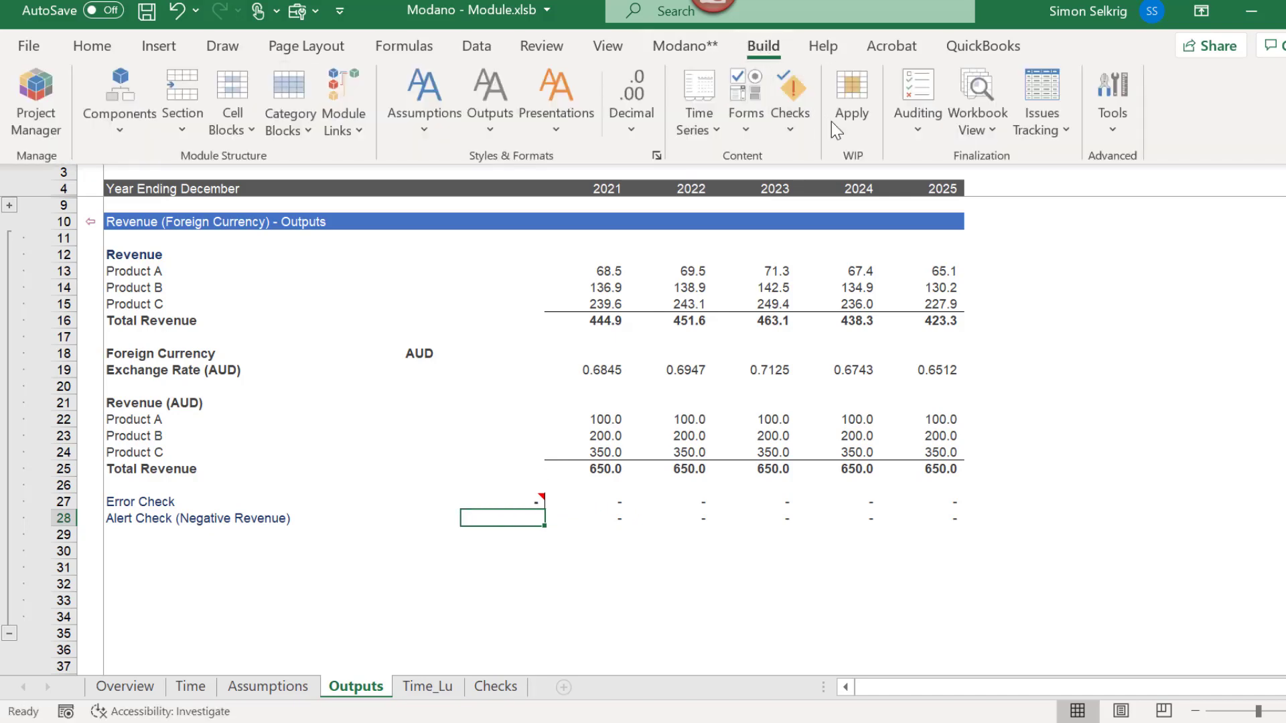
{"action": "left_click", "coordinate": [797, 130]}
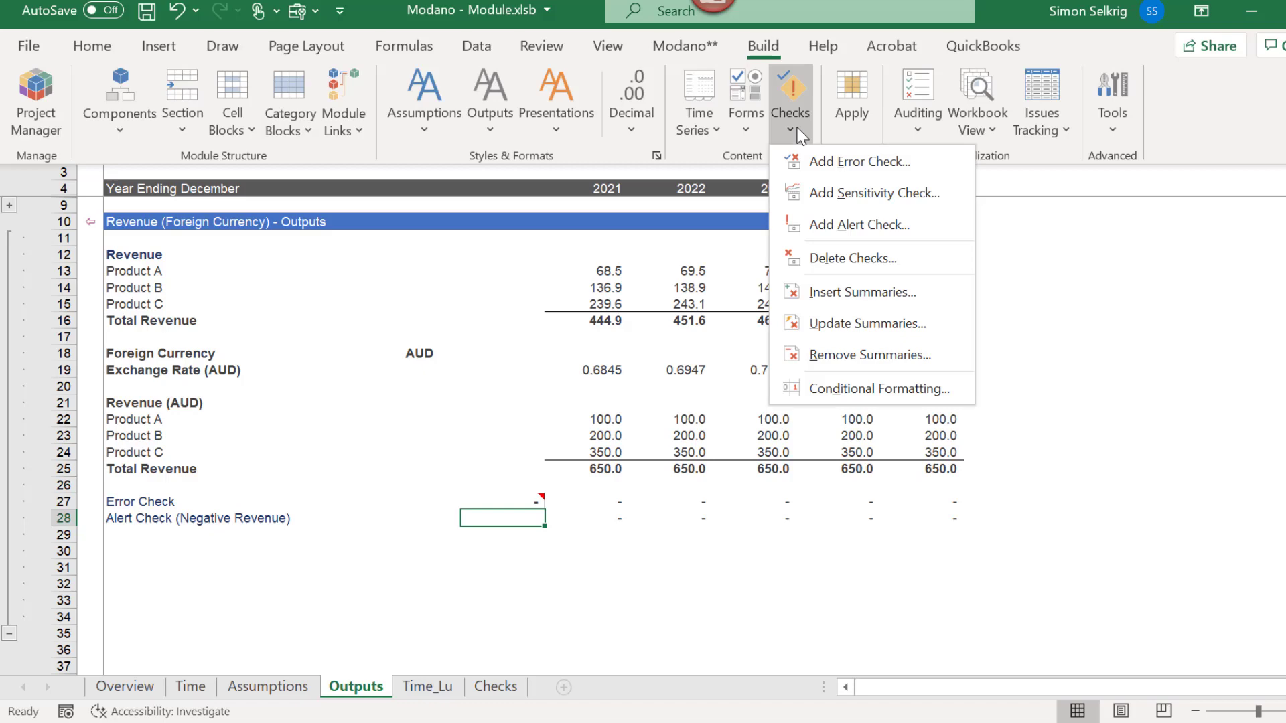
{"action": "left_click", "coordinate": [807, 225]}
{"action": "left_click", "coordinate": [720, 566]}
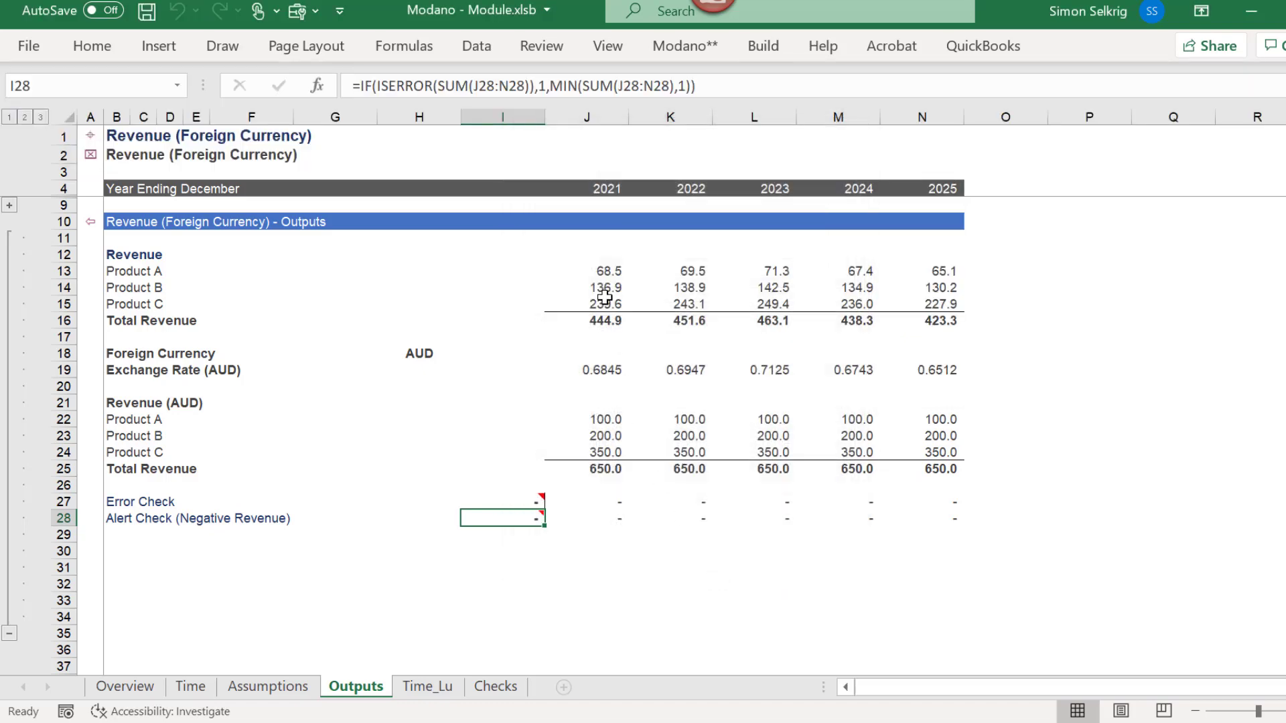
Test the negative revenue alert by changing J13 to =J22*J$19/Ts_Denom_Conv_Fact-100 for Product A's 2021 revenue.
{"action": "left_click", "coordinate": [590, 269]}
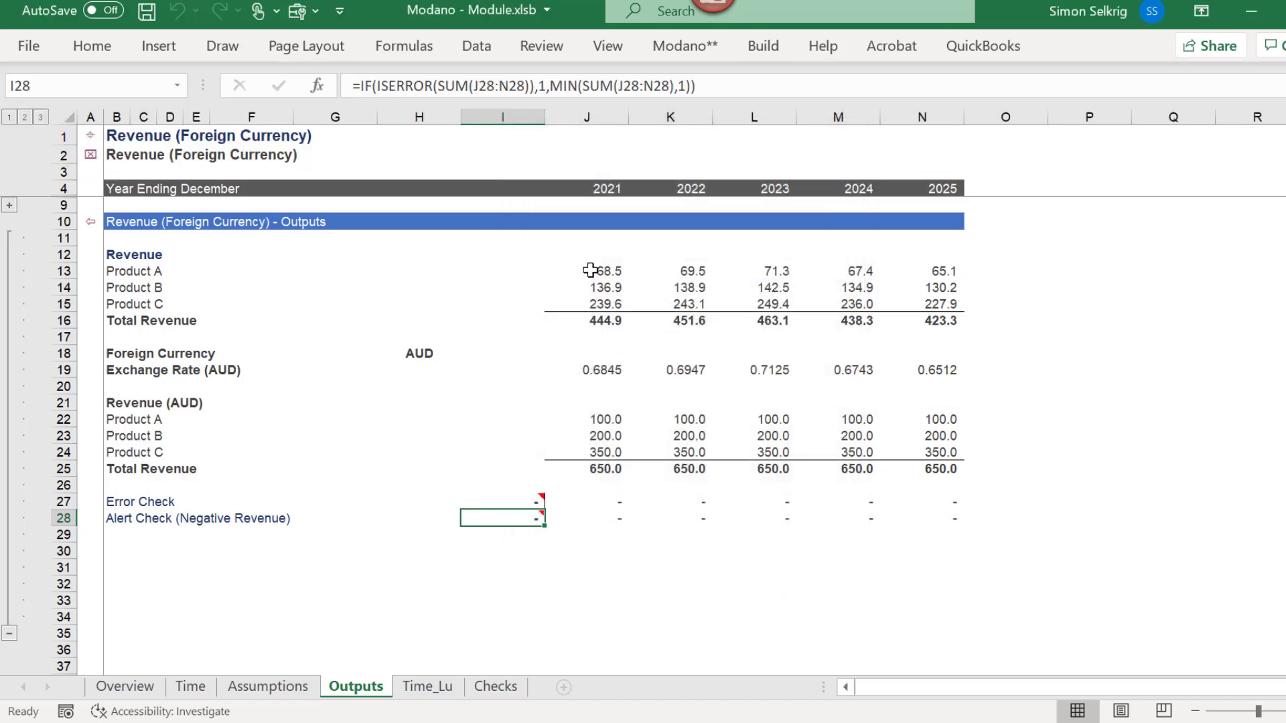
{"action": "left_click", "coordinate": [624, 88]}
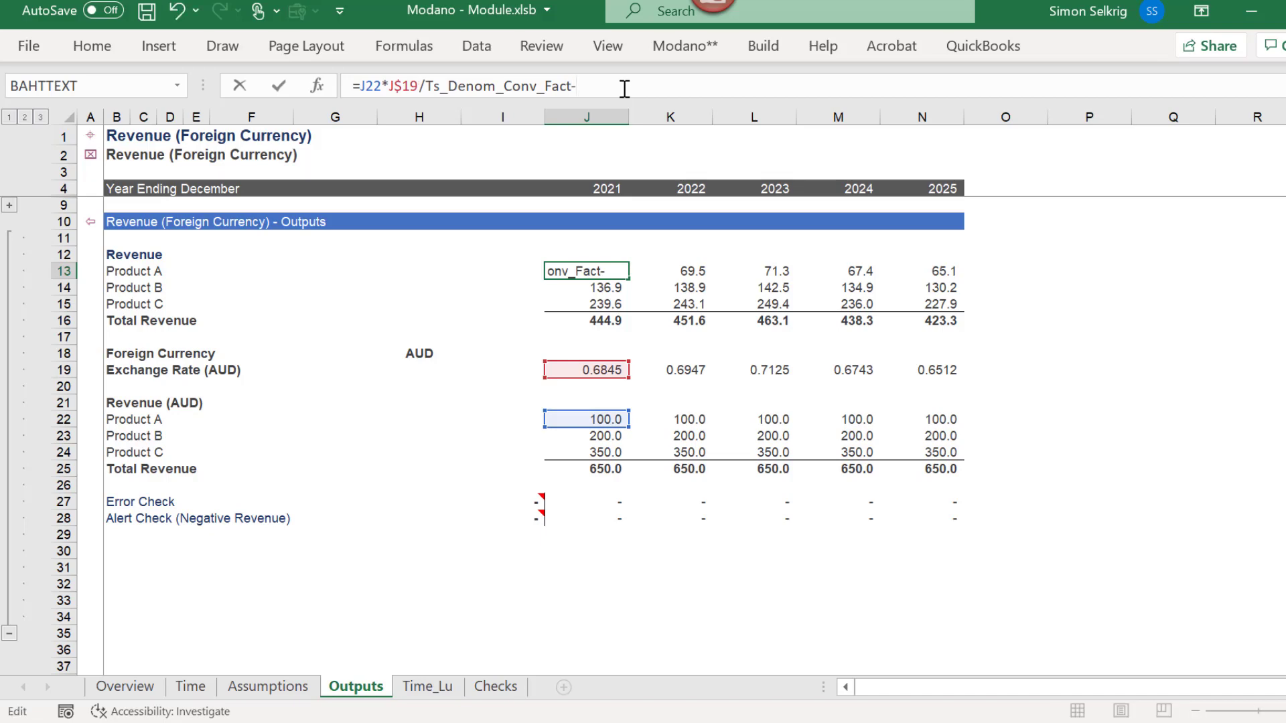
{"action": "type", "text": "-100"}
{"action": "key", "text": "Return"}
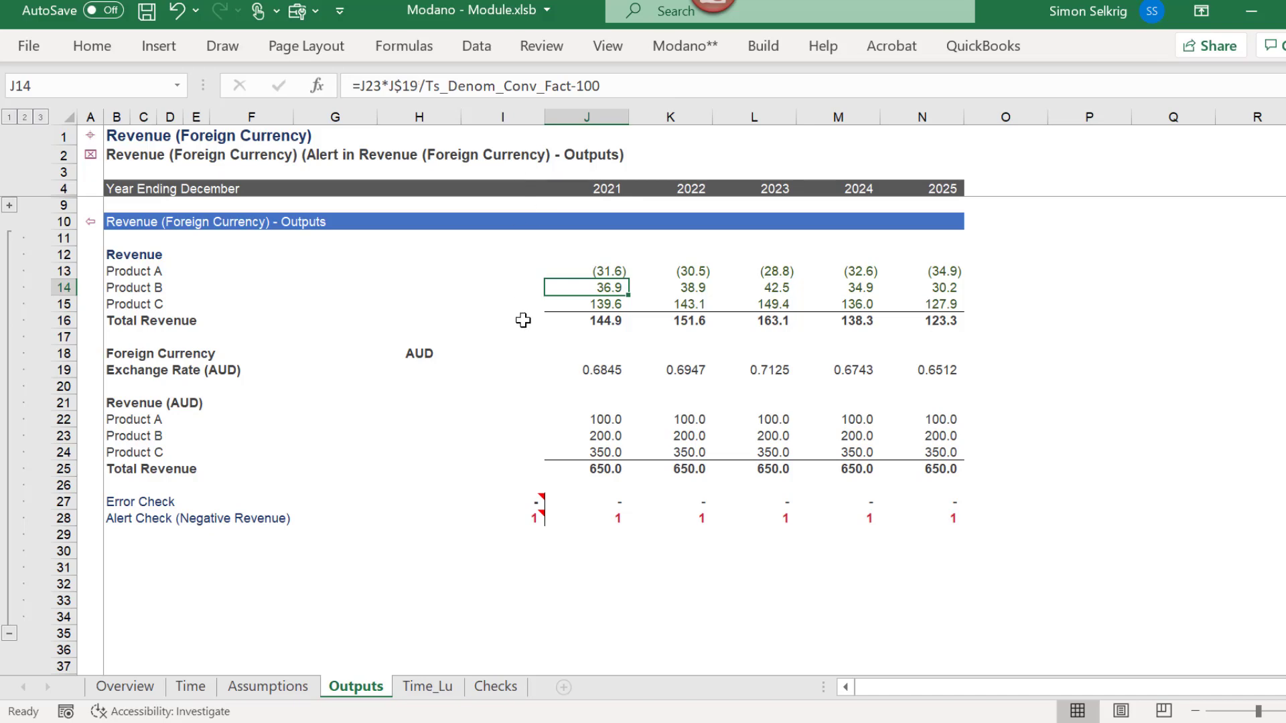
Undo the test change to Product A's 2021 revenue formula in J13.
{"action": "left_click", "coordinate": [176, 10]}
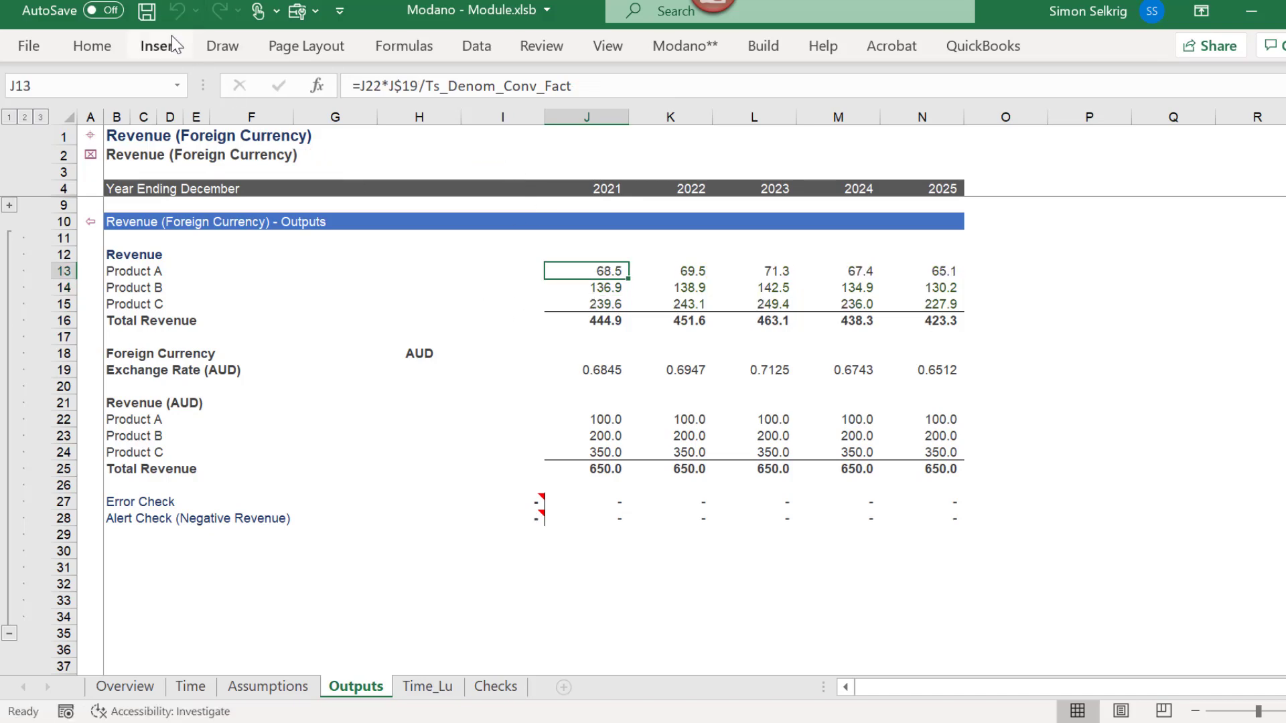
Locate any existing module links in the active modular workbook.
{"action": "left_click", "coordinate": [109, 273]}
{"action": "left_click", "coordinate": [762, 47]}
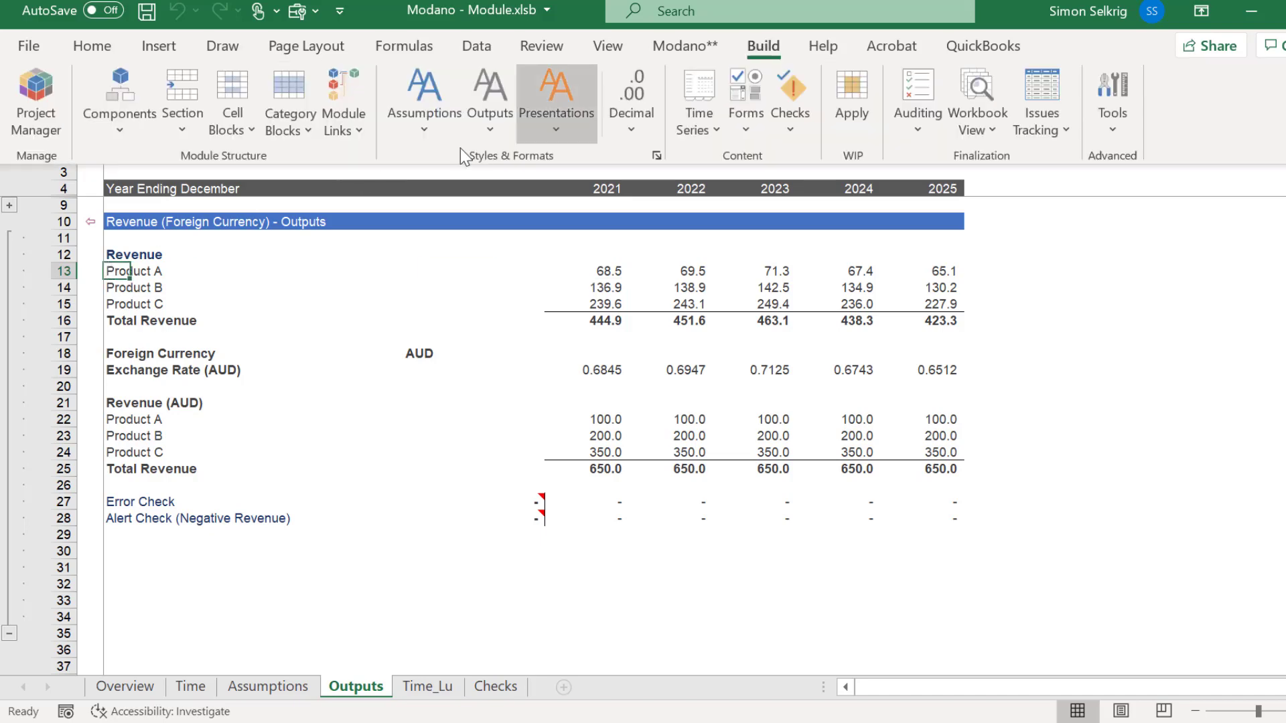
{"action": "left_click", "coordinate": [358, 134]}
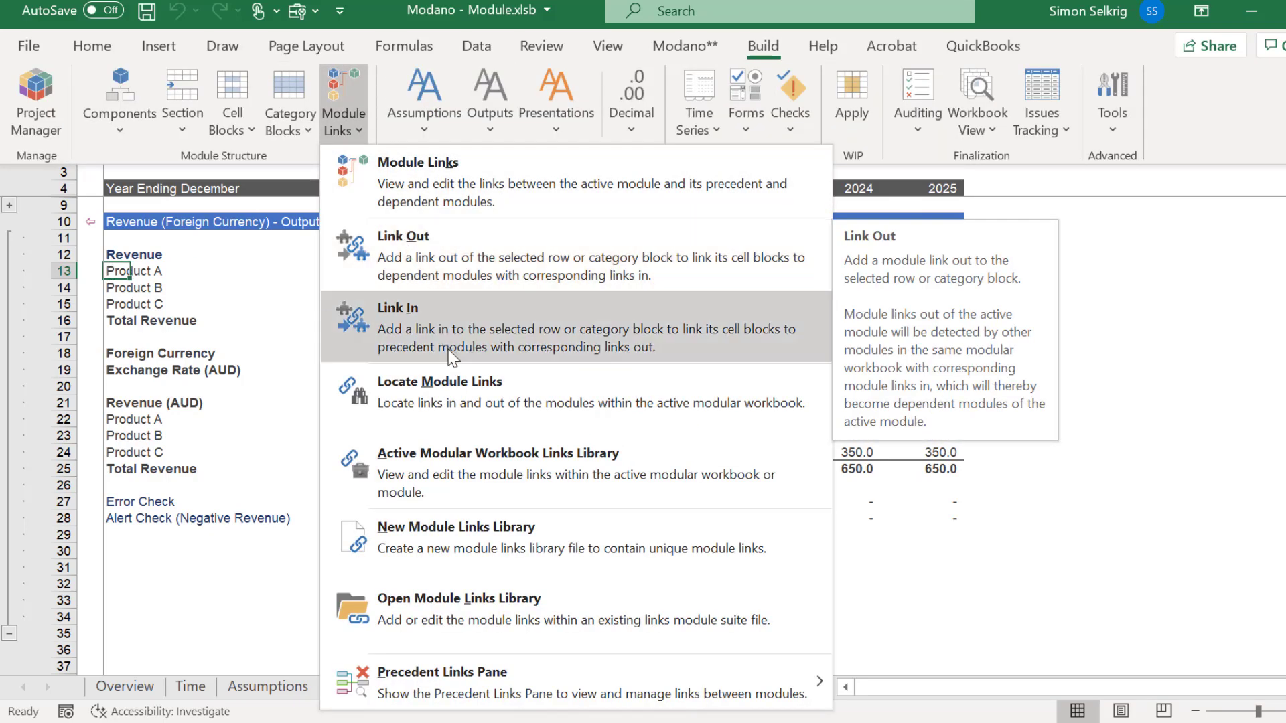
{"action": "left_click", "coordinate": [451, 396]}
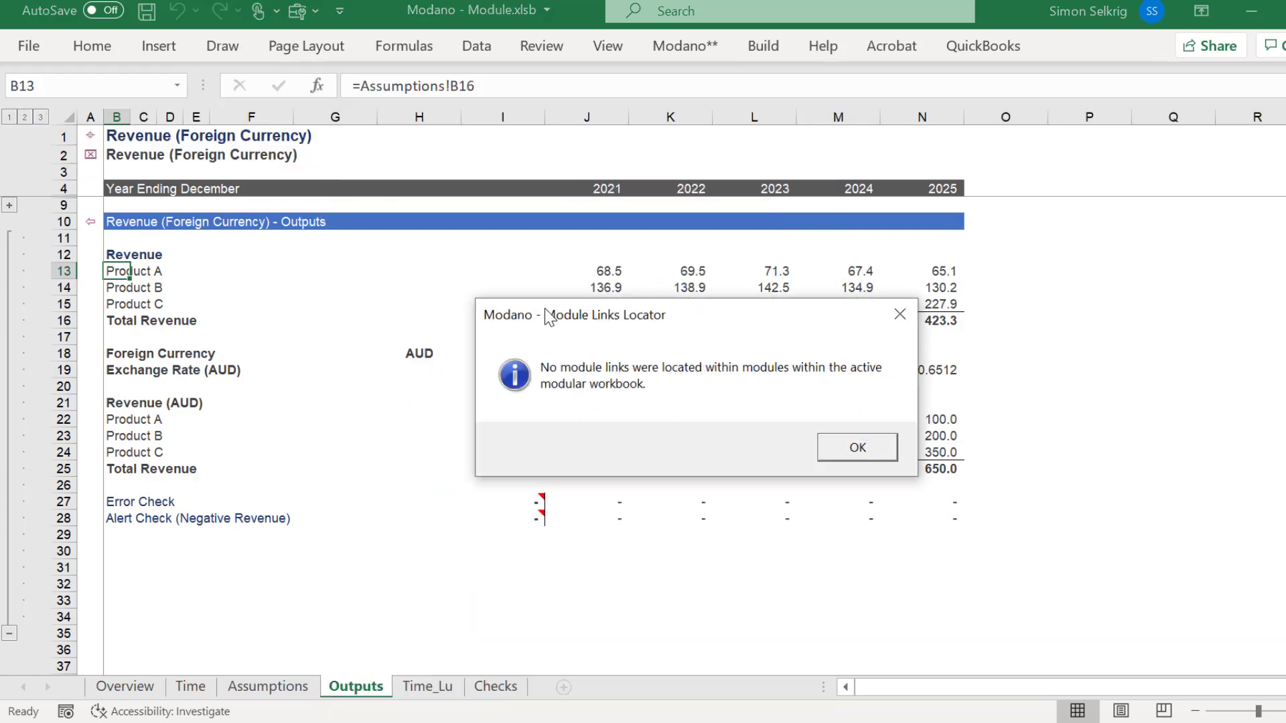
{"action": "left_click", "coordinate": [843, 446]}
Start a Link Out for the Product A revenue row in B13 and download the Financial Modeling module links library.
{"action": "left_click", "coordinate": [763, 46]}
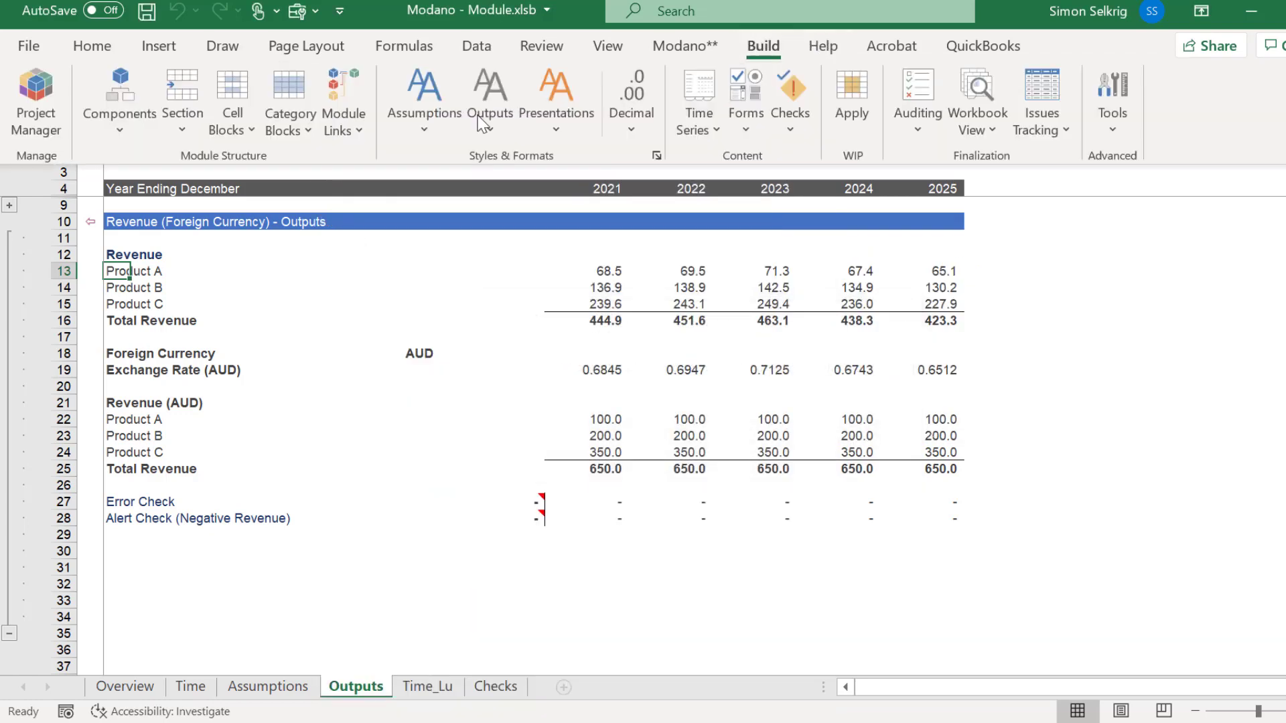
{"action": "left_click", "coordinate": [360, 128]}
{"action": "left_click", "coordinate": [377, 243]}
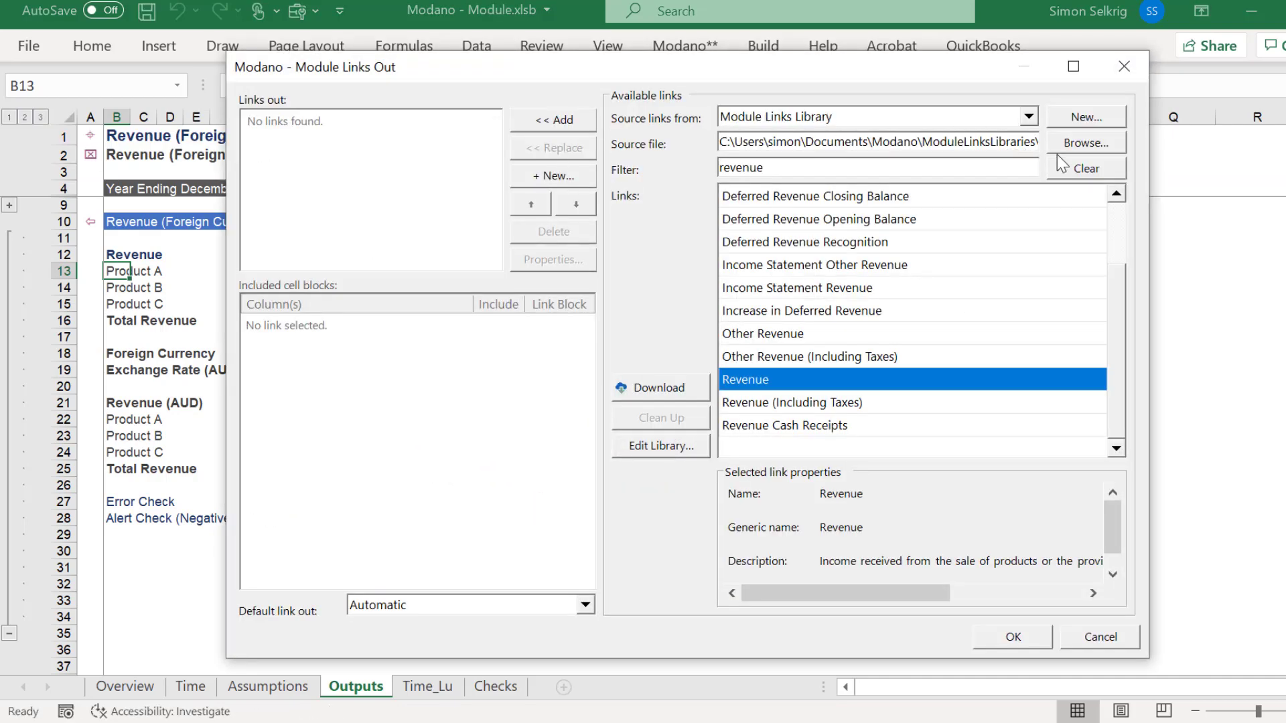
{"action": "left_click", "coordinate": [678, 388]}
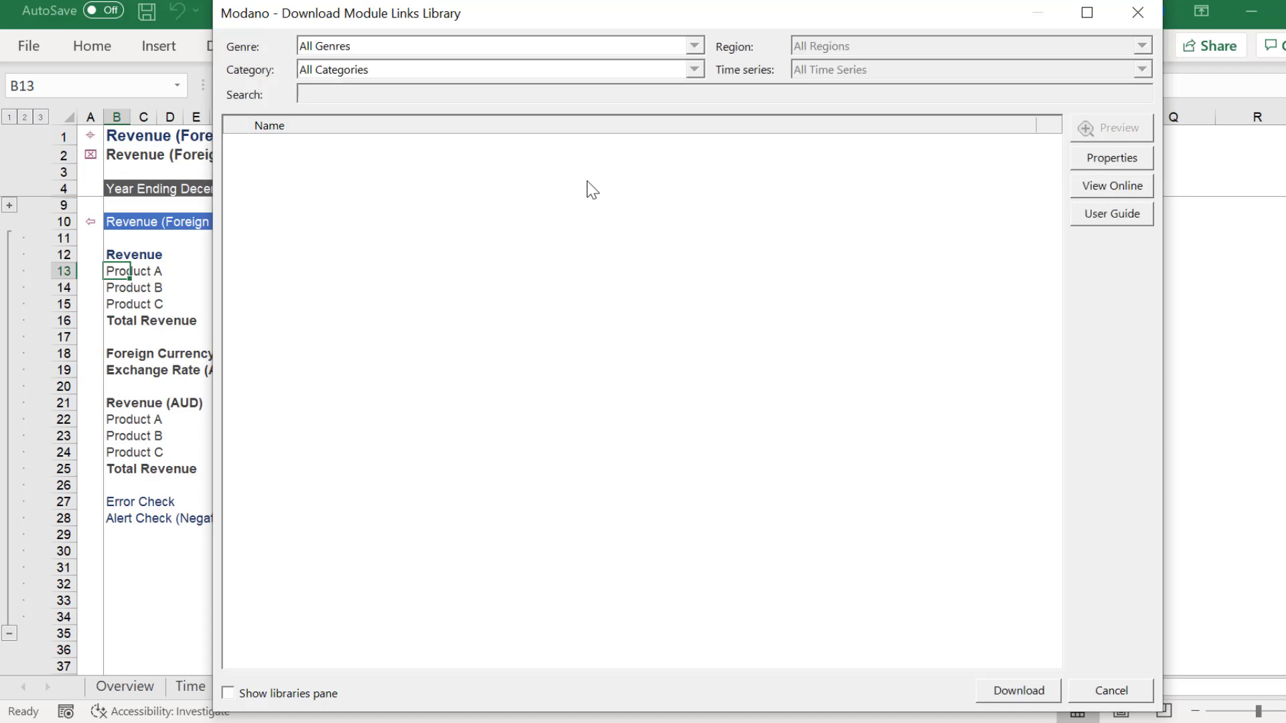
{"action": "left_click", "coordinate": [481, 152]}
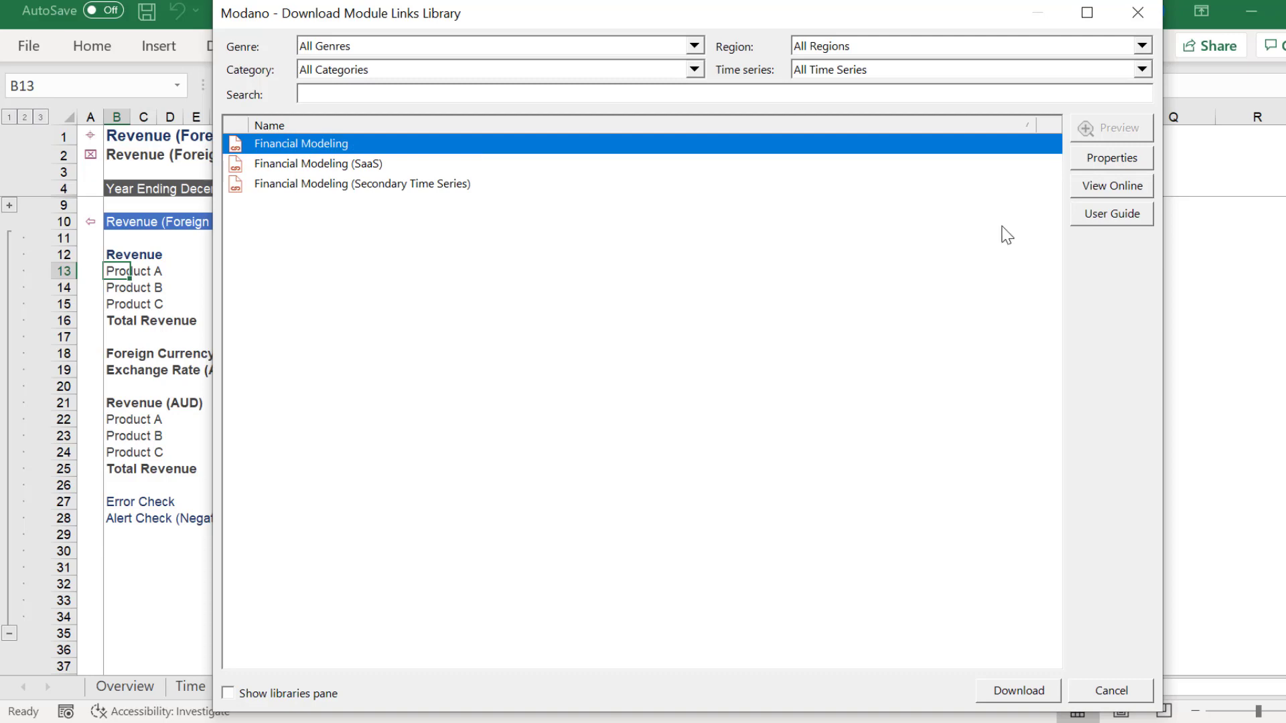
{"action": "left_click", "coordinate": [1031, 692]}
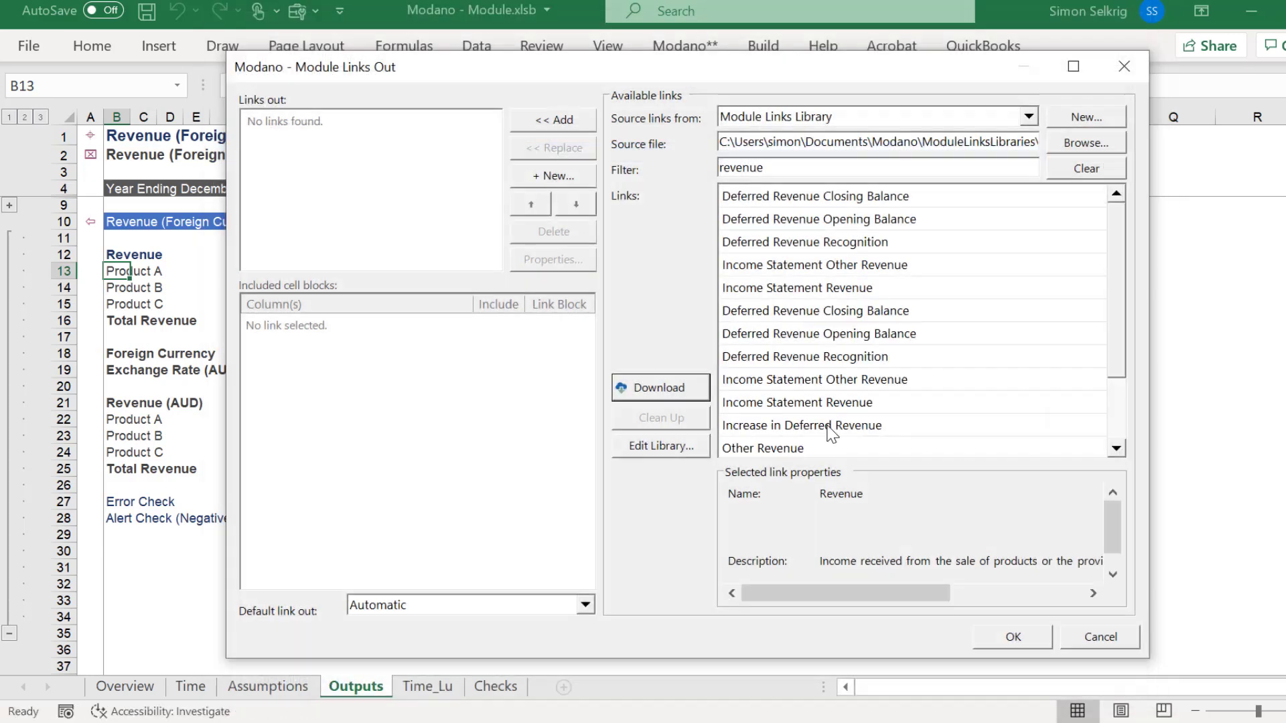
Add the library's Revenue link as a link out of the revenue category block, including cell blocks B and J - N.
{"action": "scroll", "coordinate": [1121, 426], "scroll_direction": "down", "scroll_amount": 2}
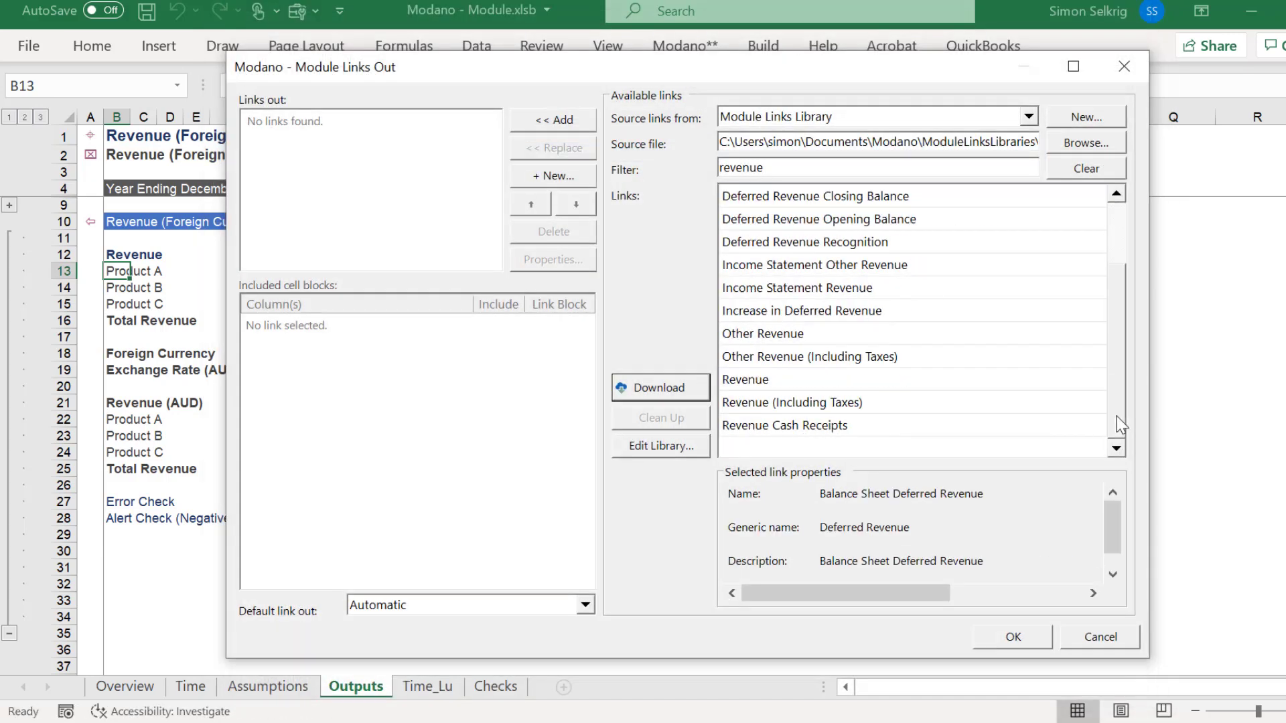
{"action": "left_click", "coordinate": [835, 387]}
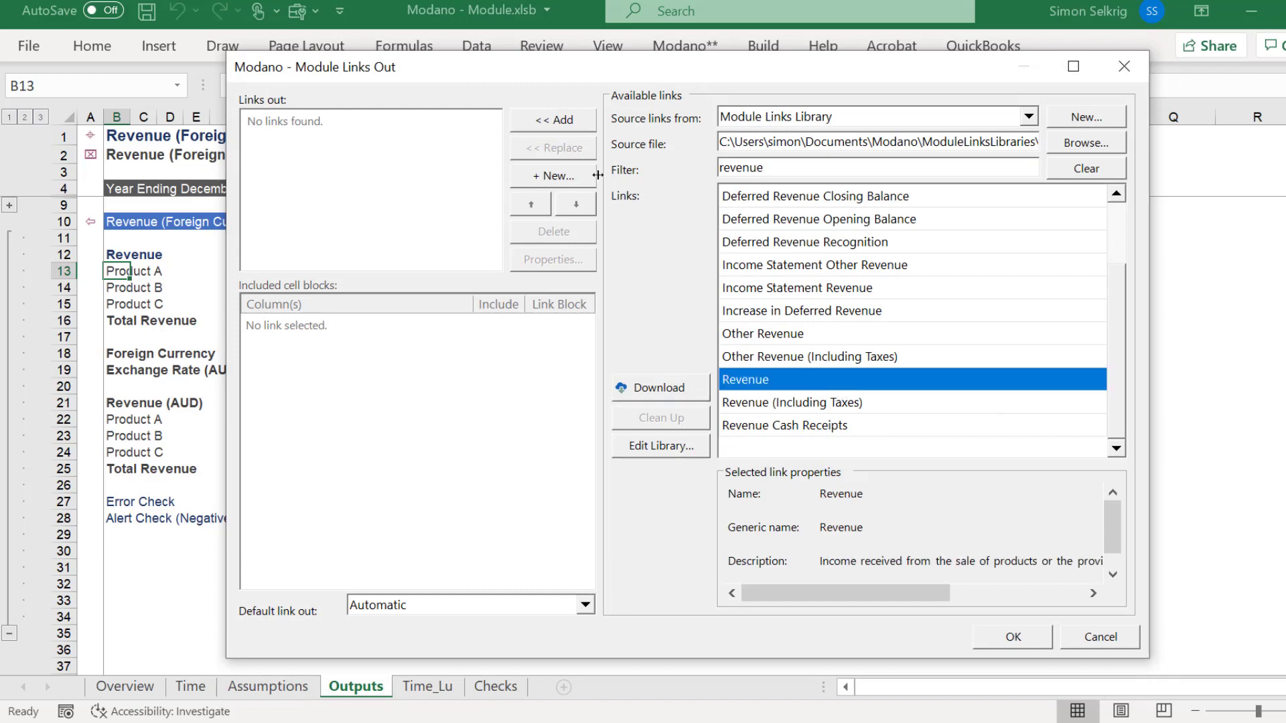
{"action": "left_click", "coordinate": [572, 120]}
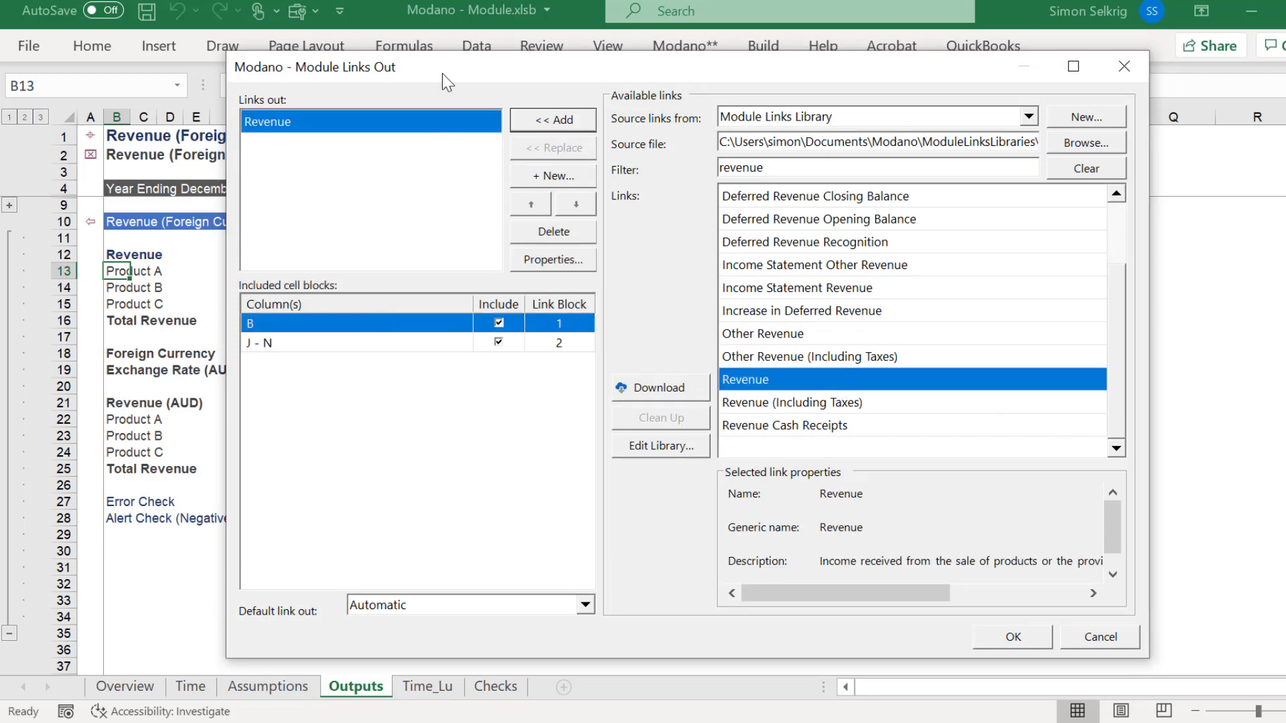
{"action": "left_click_drag", "start_coordinate": [442, 73], "coordinate": [558, 304]}
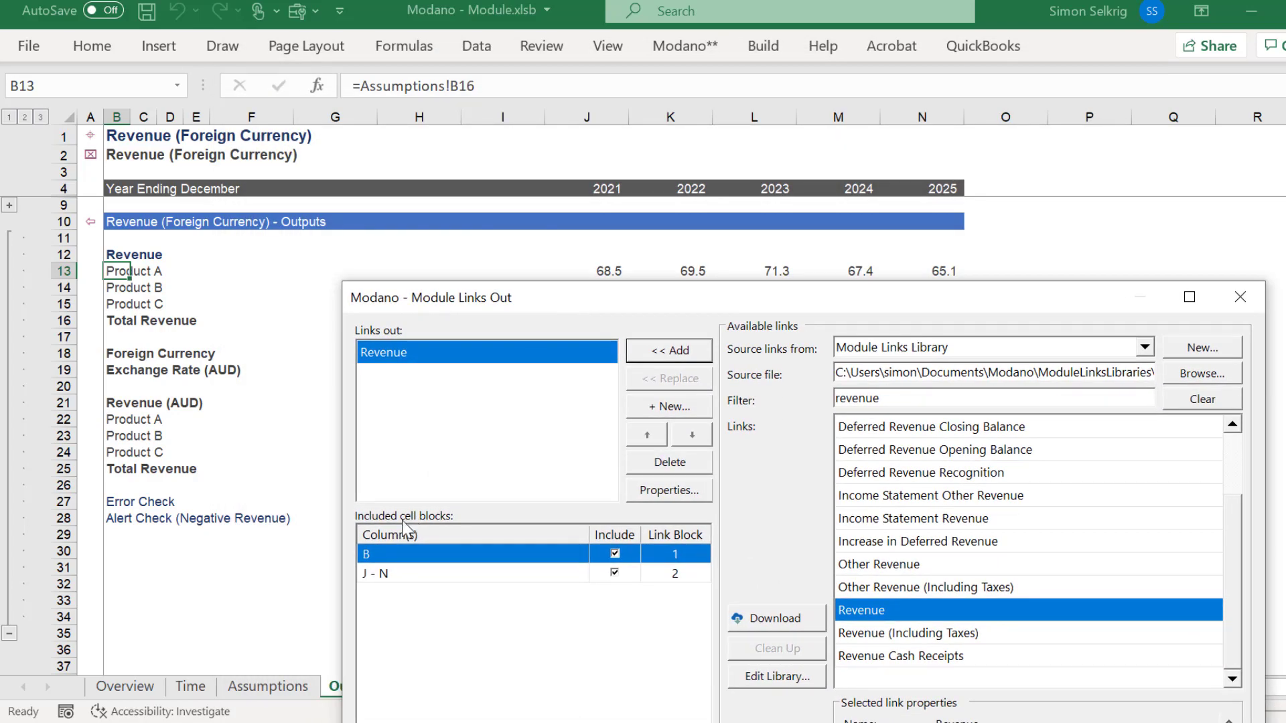
{"action": "left_click", "coordinate": [404, 574]}
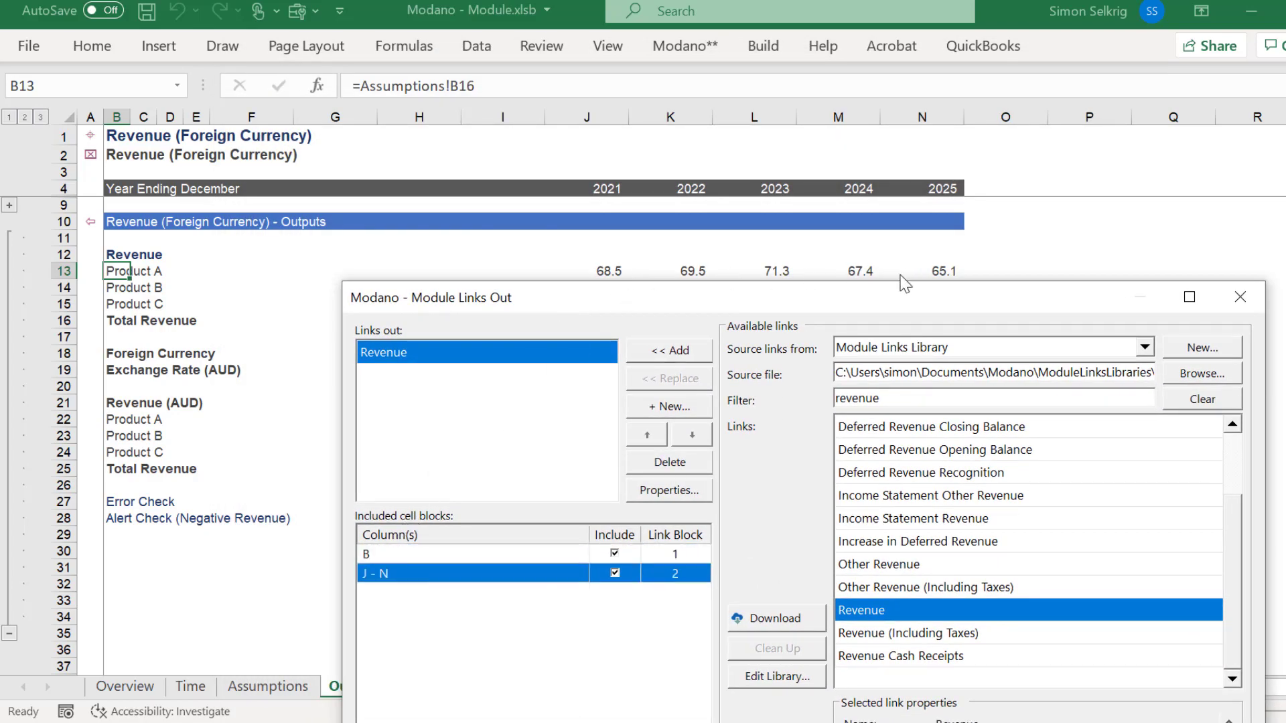
{"action": "left_click_drag", "start_coordinate": [790, 296], "coordinate": [702, 82]}
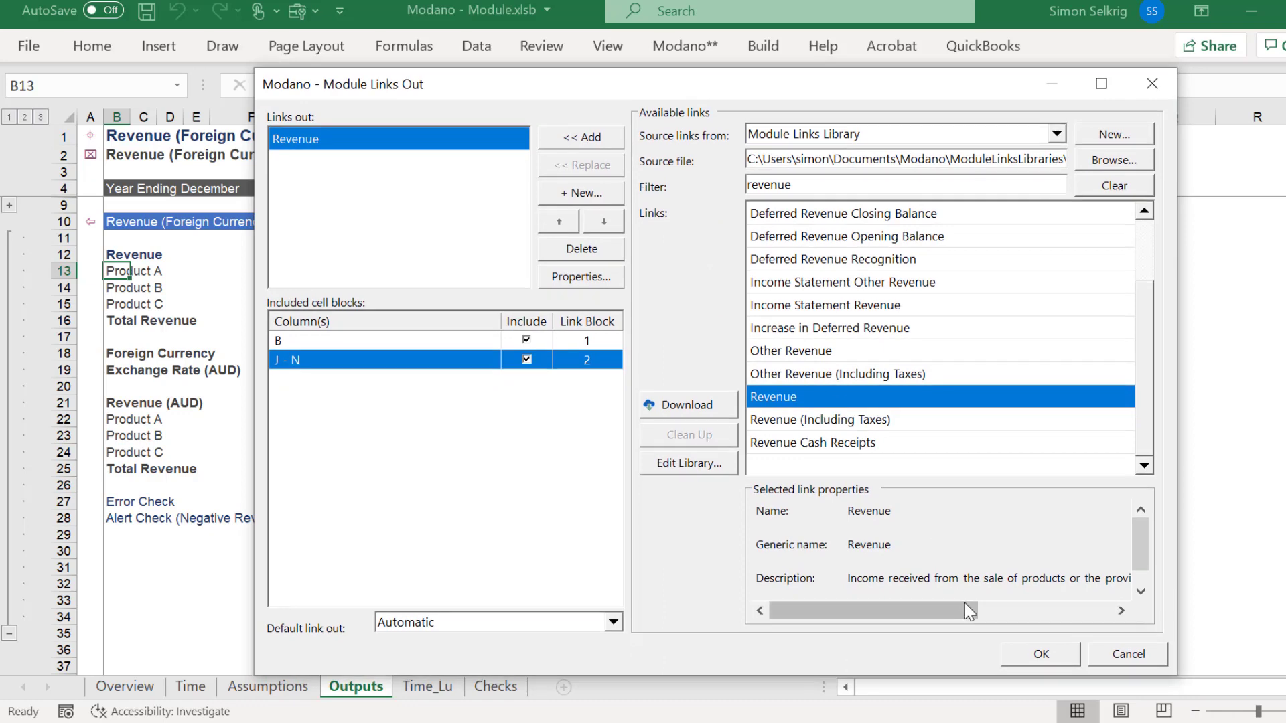
{"action": "left_click", "coordinate": [1059, 659]}
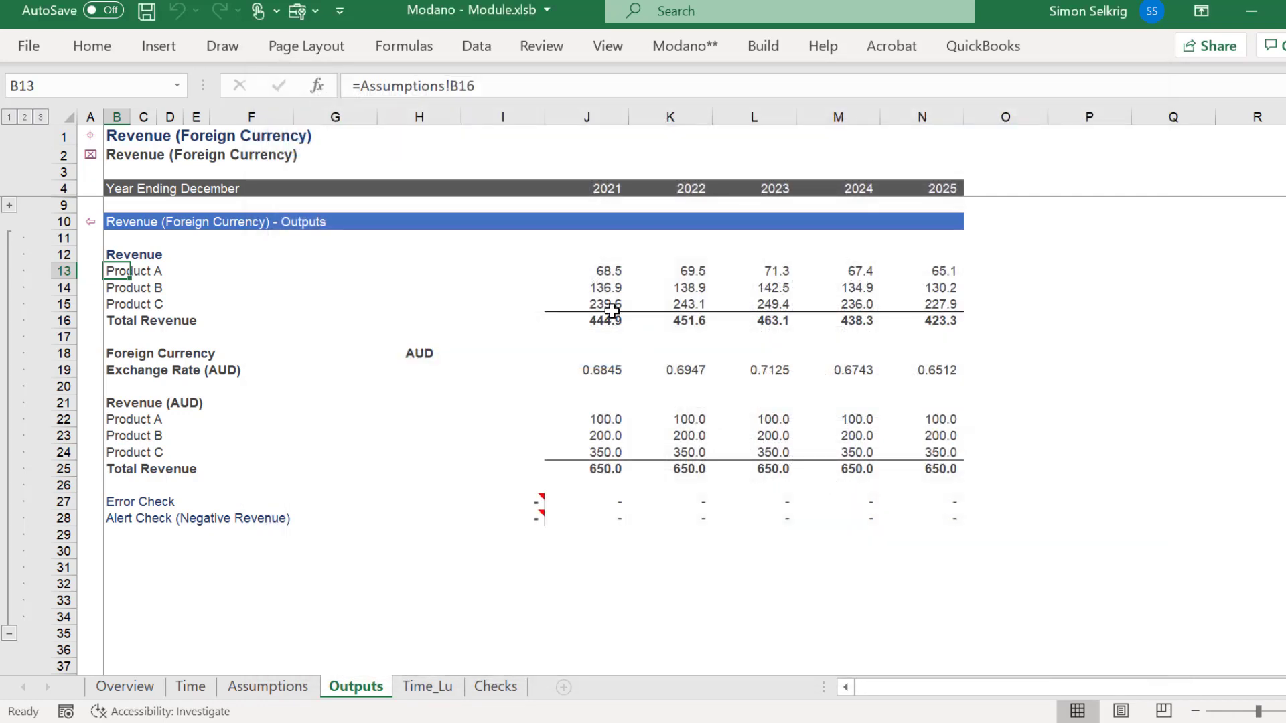
Save the module as Revenue (Foreign Currency).modm.xlsb.
{"action": "left_click", "coordinate": [749, 47]}
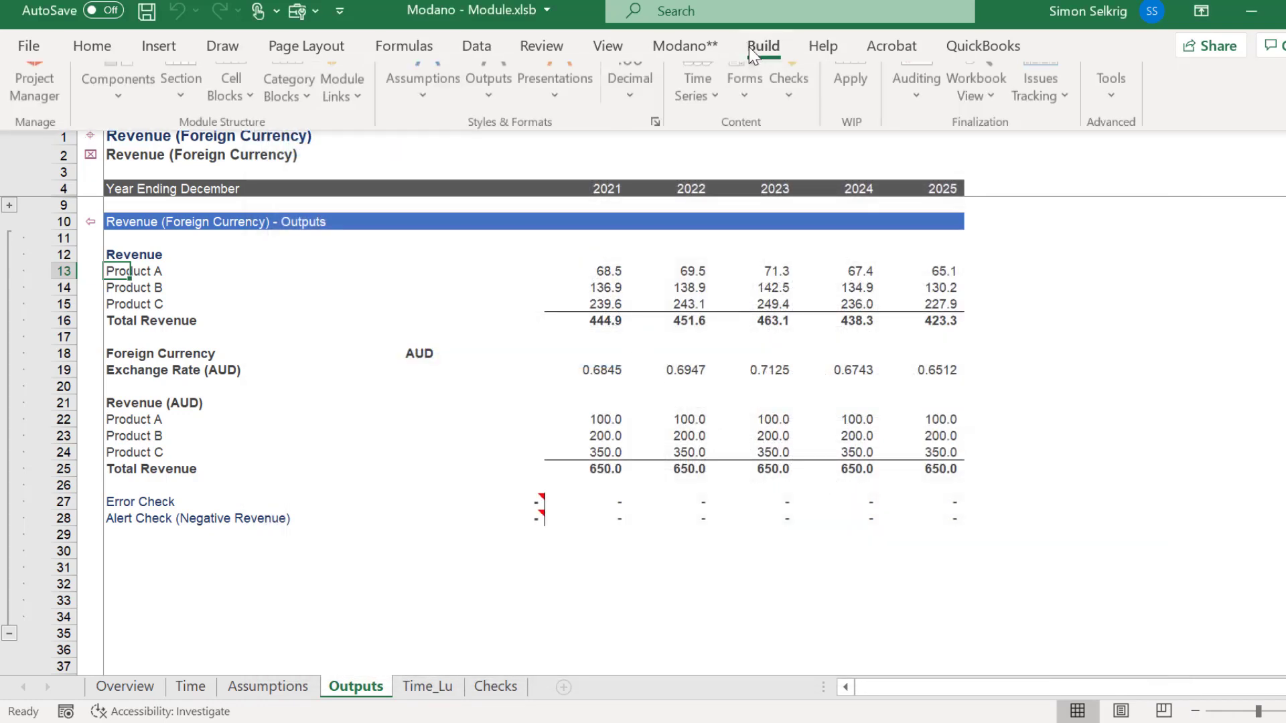
{"action": "left_click", "coordinate": [617, 305]}
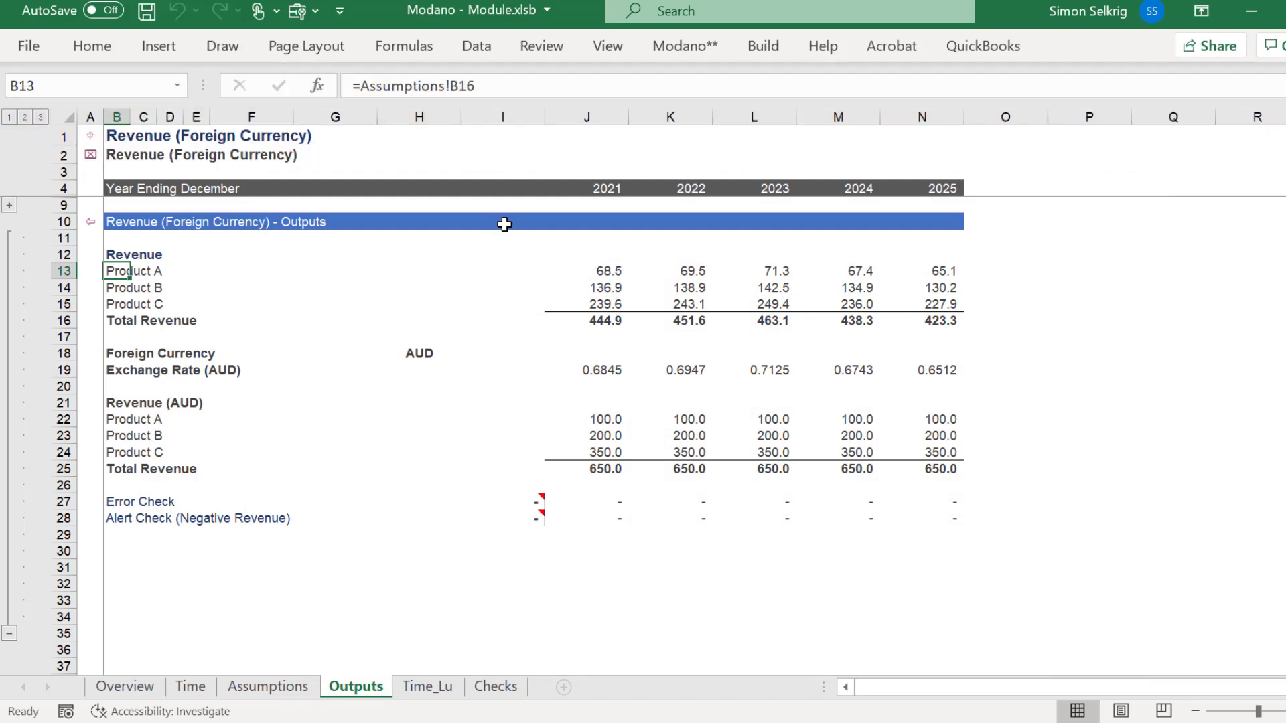
{"action": "left_click", "coordinate": [148, 11]}
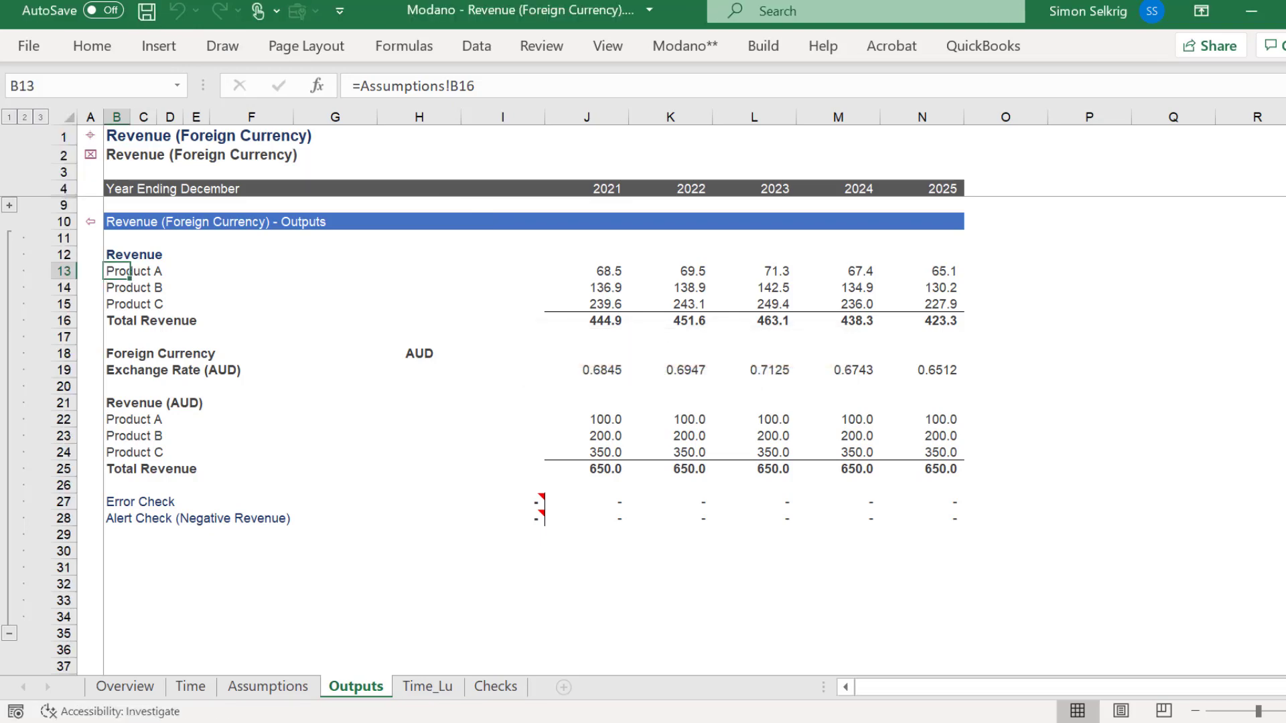
Start inserting a module from the web, converting the module into a modular workbook saved as Revenue (Foreign Currency).xlsb.
{"action": "left_click", "coordinate": [591, 273]}
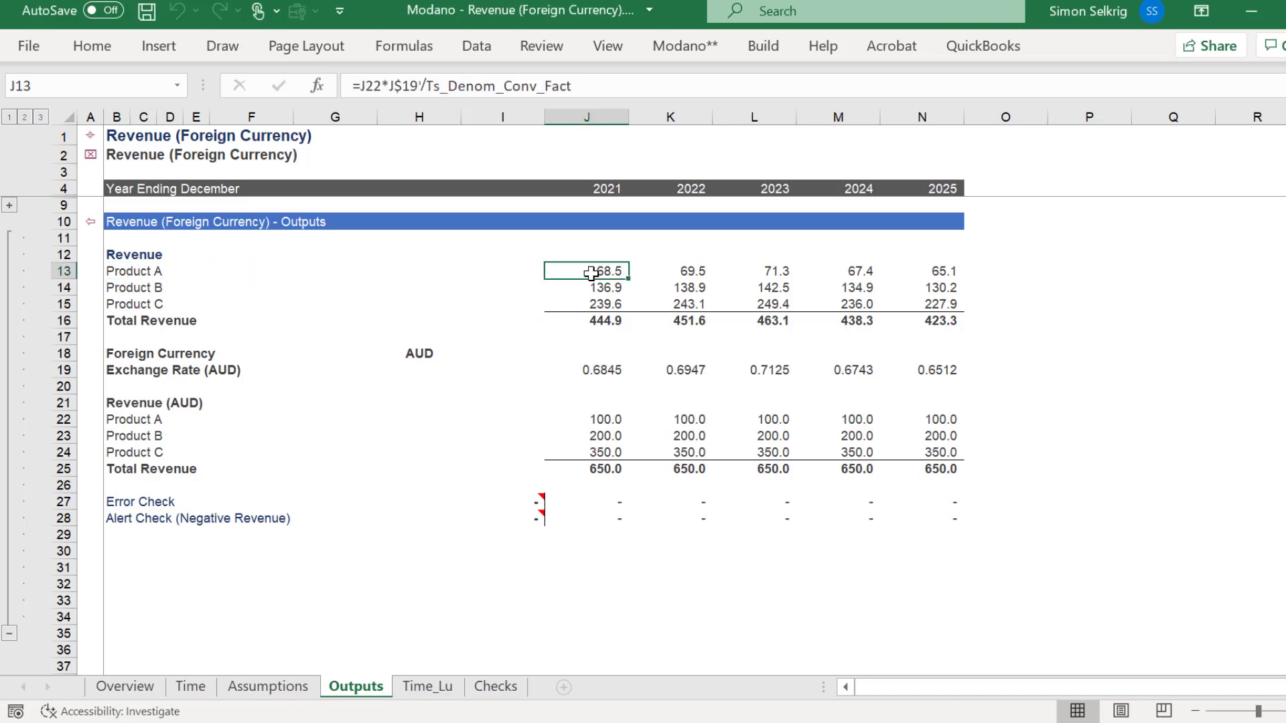
{"action": "left_click", "coordinate": [753, 48]}
{"action": "left_click", "coordinate": [684, 45]}
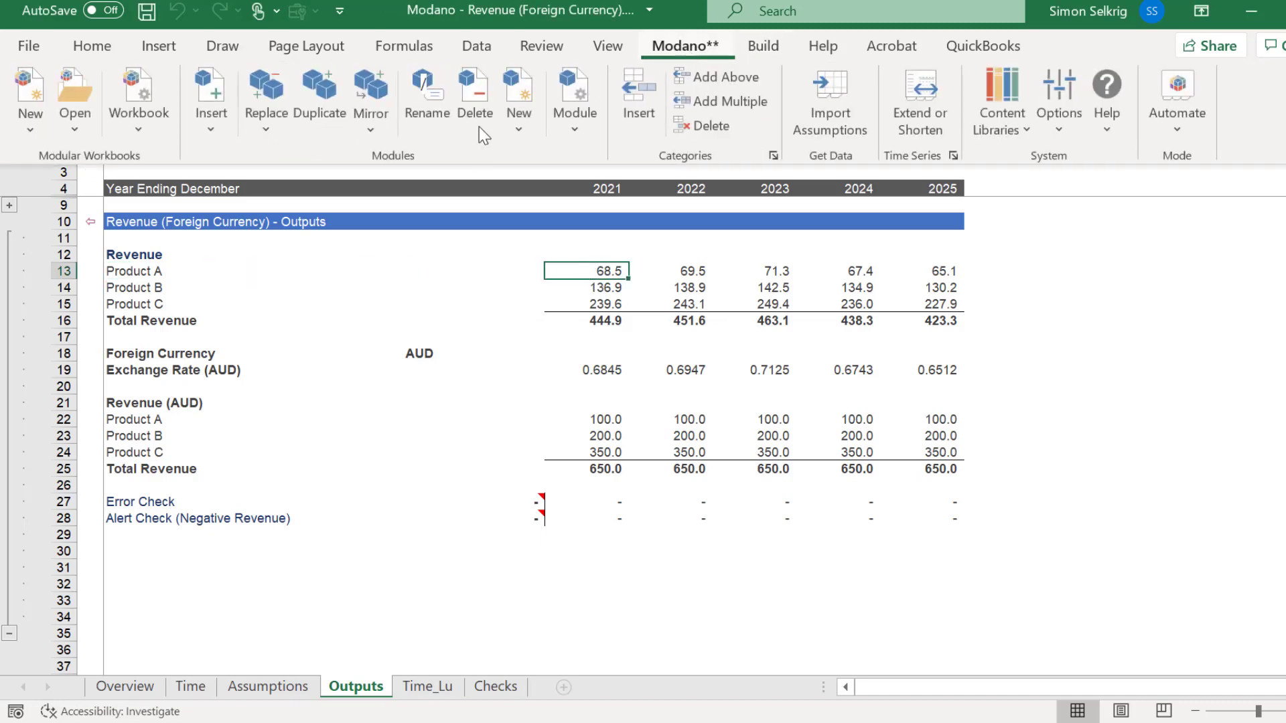
{"action": "left_click", "coordinate": [222, 140]}
{"action": "left_click", "coordinate": [235, 169]}
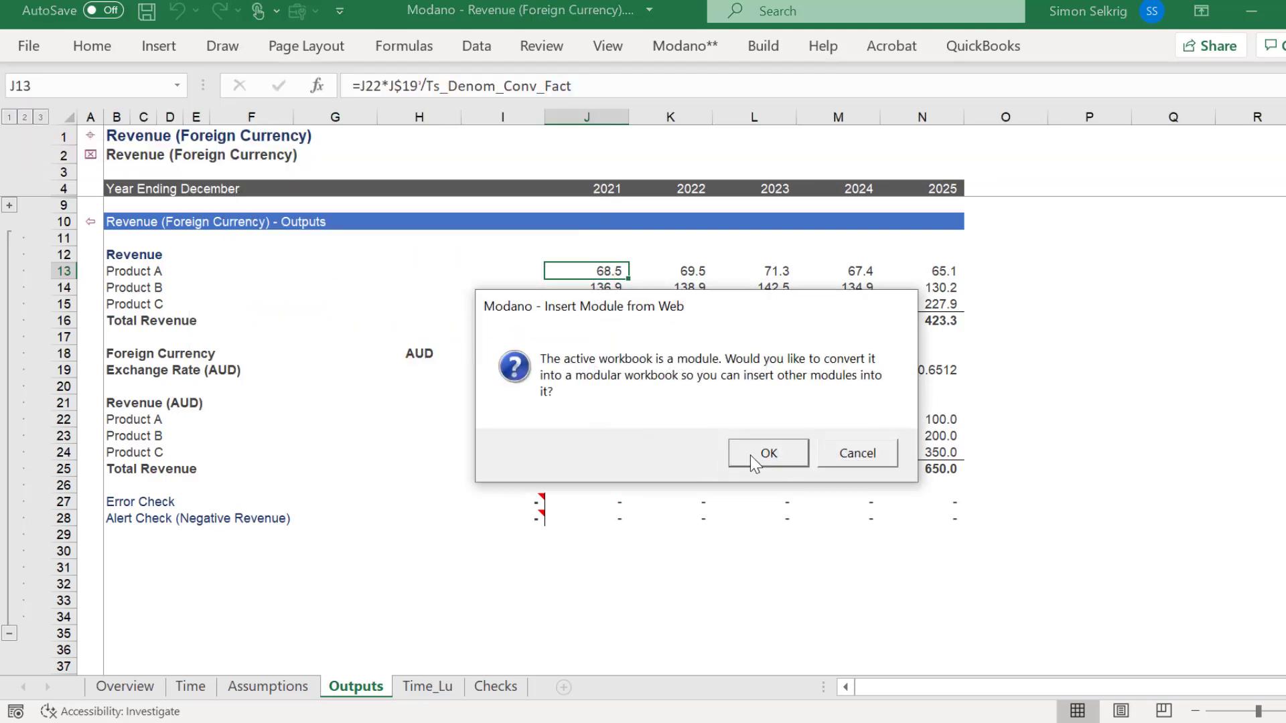
{"action": "left_click", "coordinate": [751, 455]}
{"action": "left_click_drag", "start_coordinate": [779, 499], "coordinate": [790, 499]}
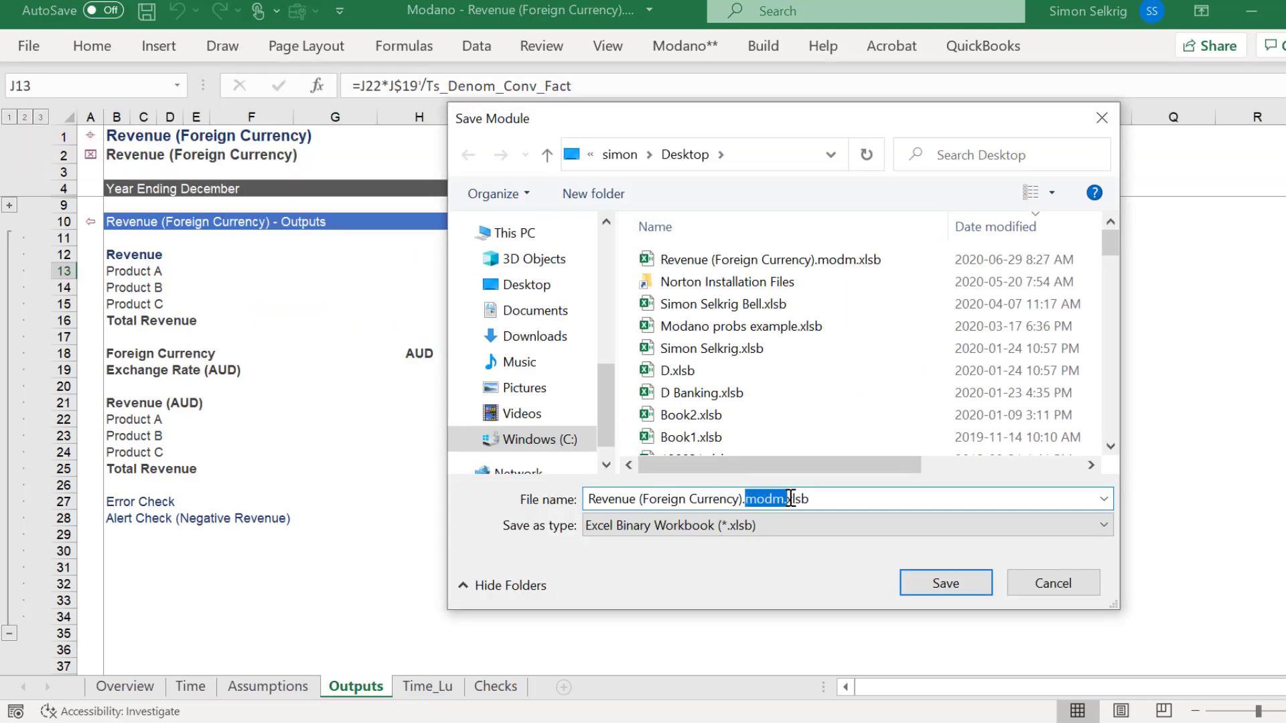
{"action": "key", "text": "Delete"}
{"action": "key", "text": "Return"}
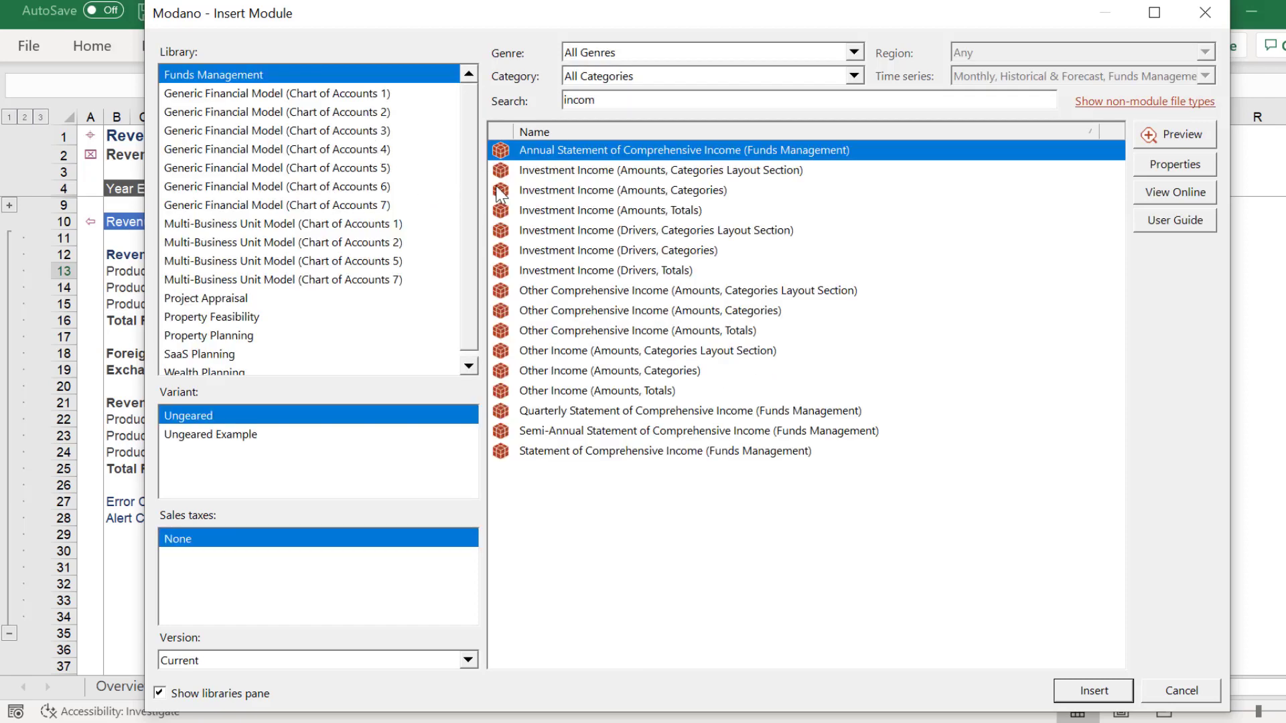
Insert the Income Statement (Chart of Accounts 2) module with the United States region and Annual time series.
{"action": "left_click", "coordinate": [306, 113]}
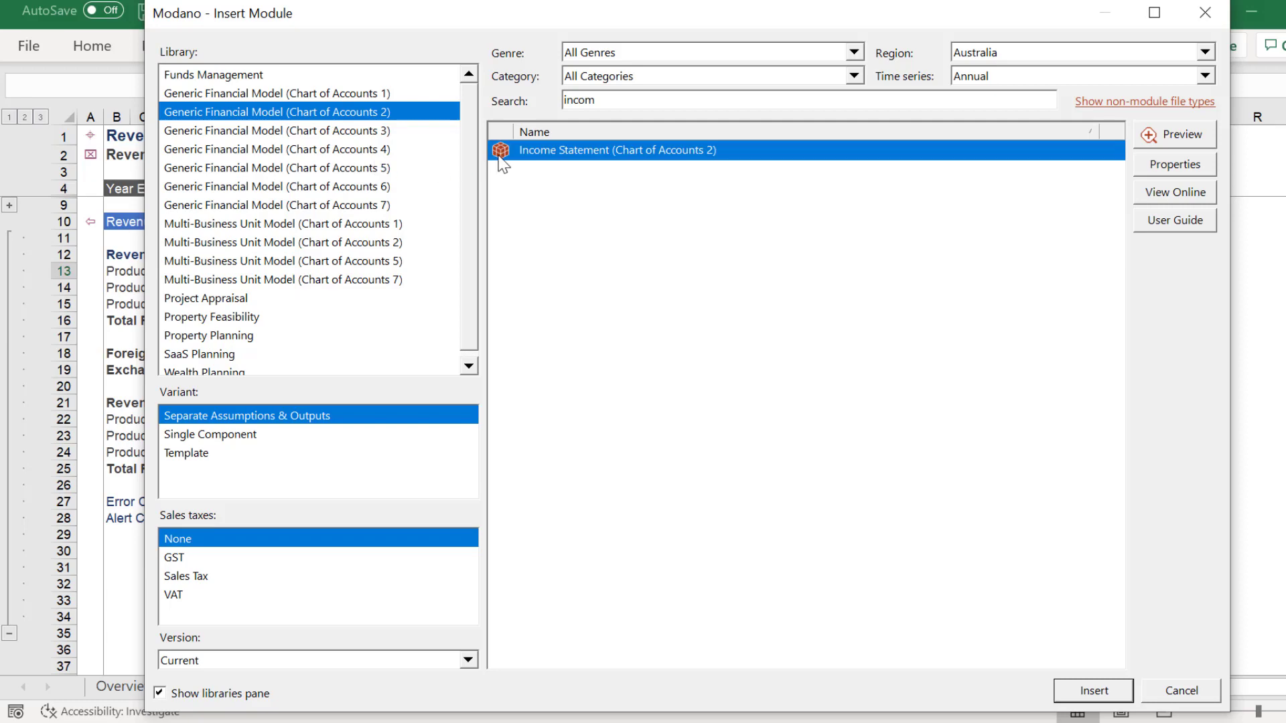
{"action": "left_click", "coordinate": [980, 61]}
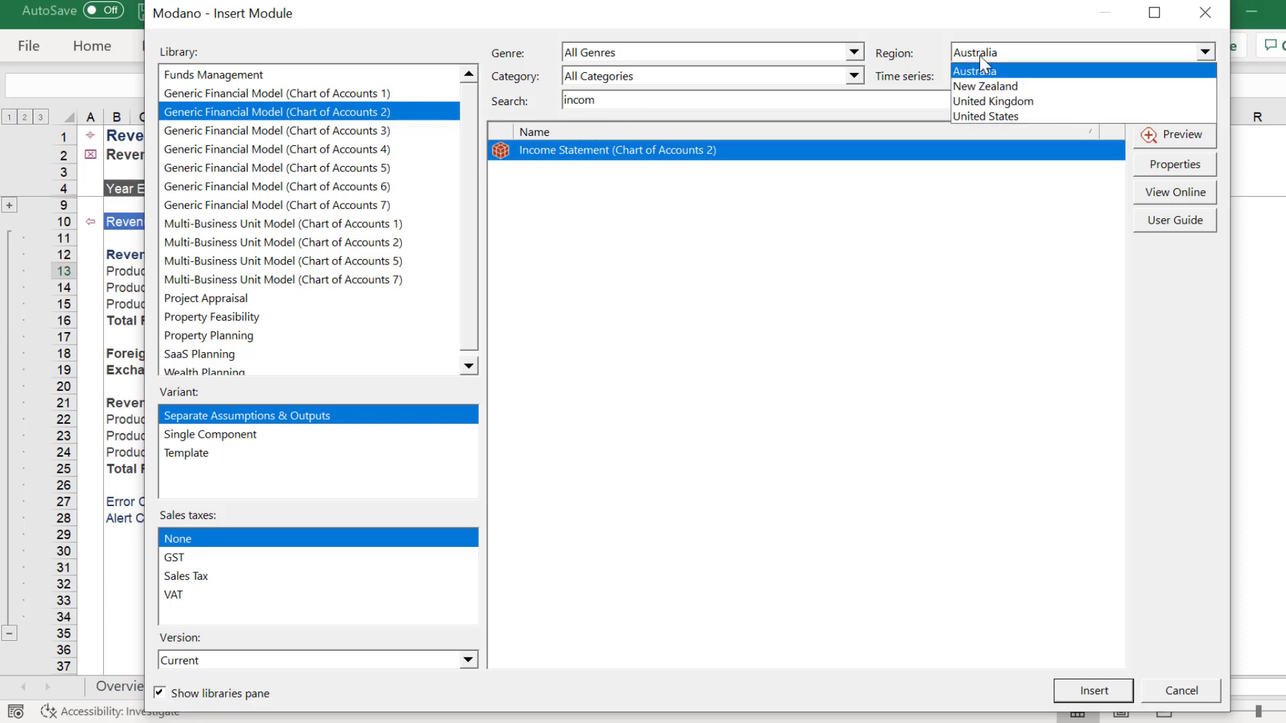
{"action": "left_click", "coordinate": [968, 116]}
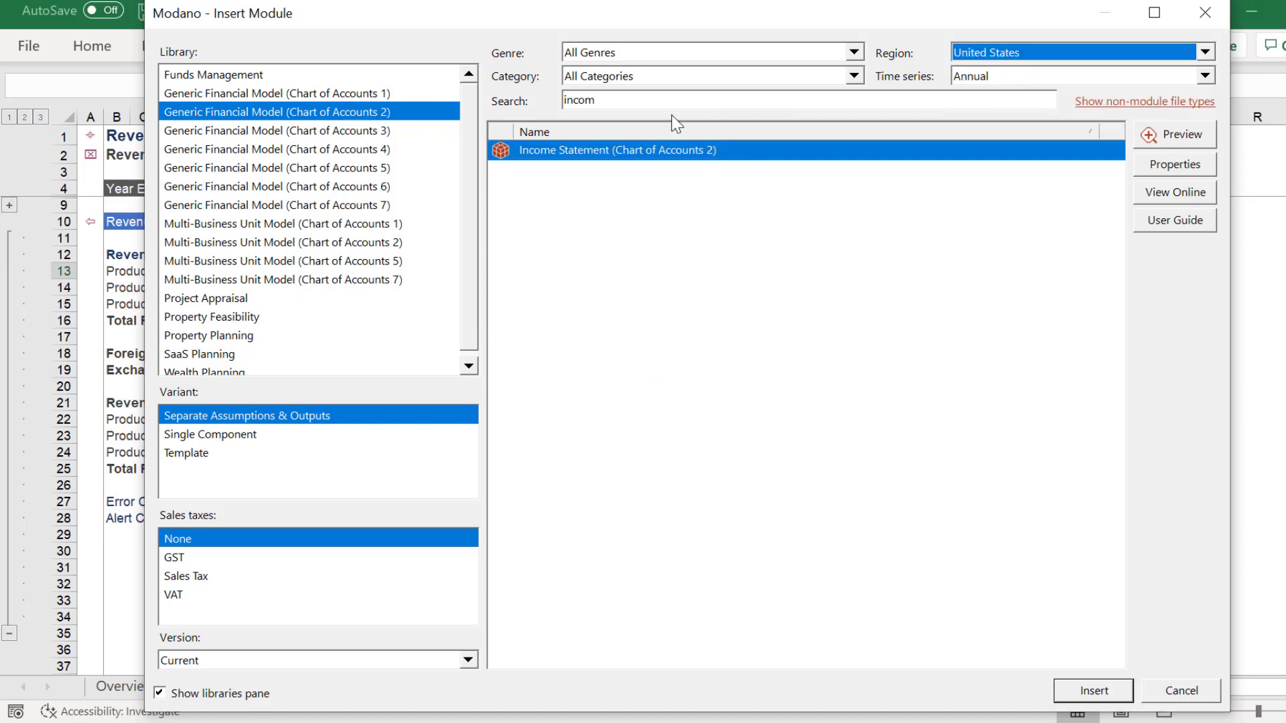
{"action": "left_click", "coordinate": [1076, 699]}
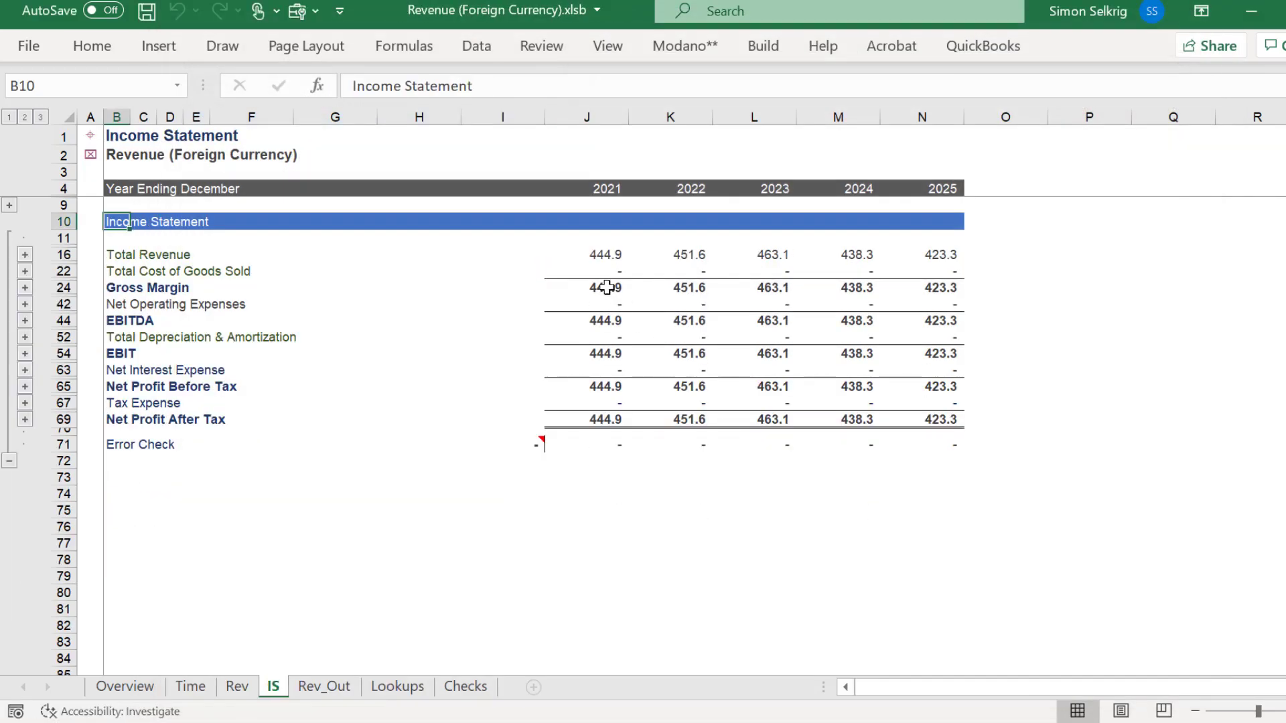
Expand the Total Revenue rows of the income statement and trace Product A's 2021 formula to its source on the Rev_Out sheet.
{"action": "left_click", "coordinate": [604, 255]}
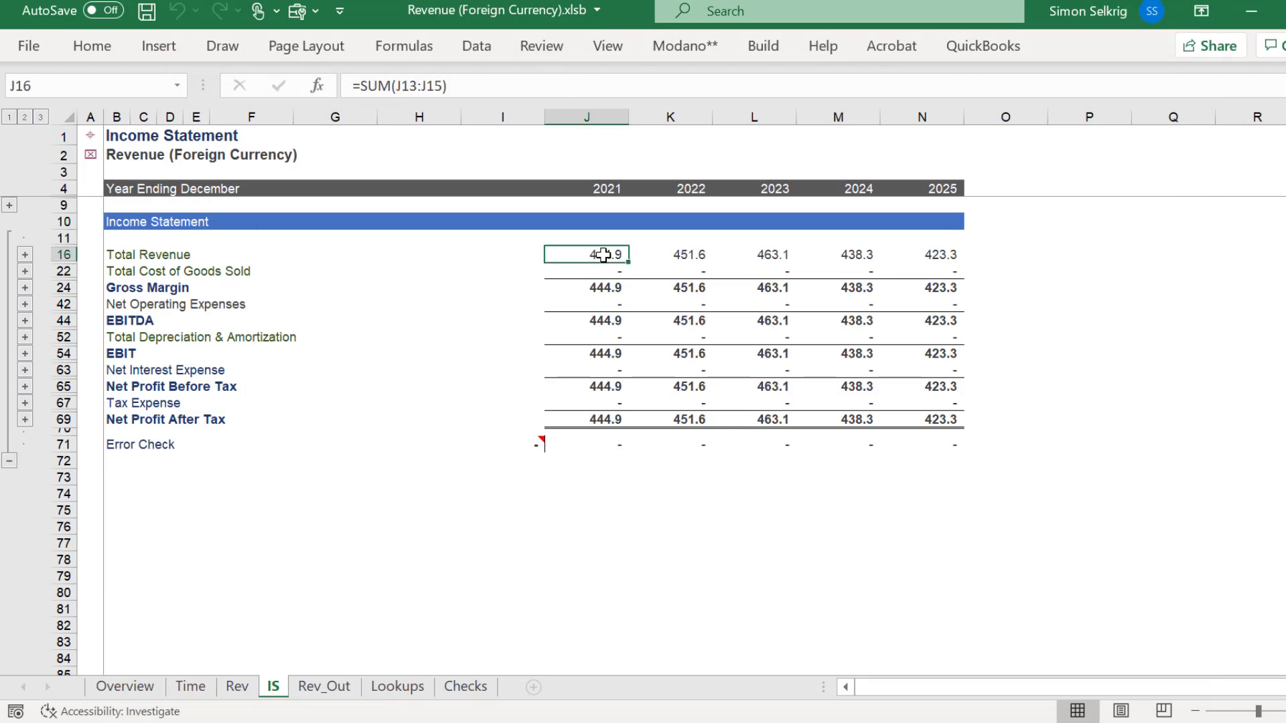
{"action": "left_click", "coordinate": [25, 255]}
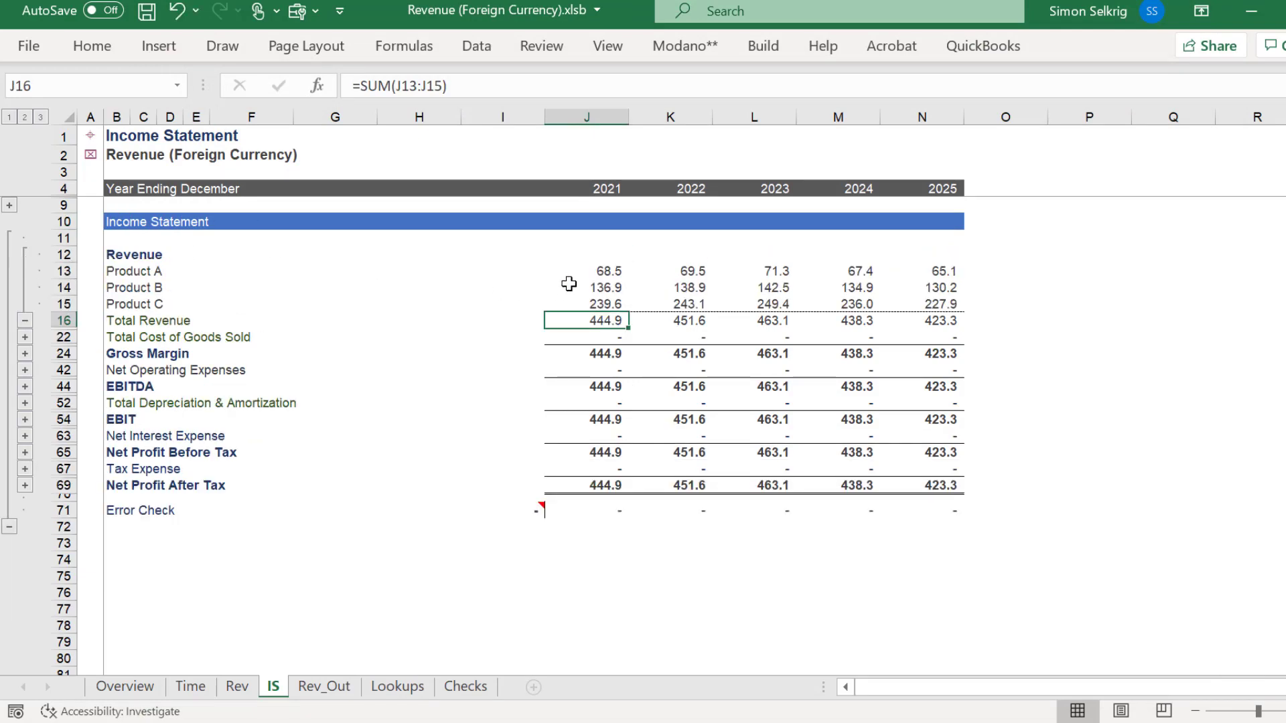
{"action": "left_click", "coordinate": [599, 270]}
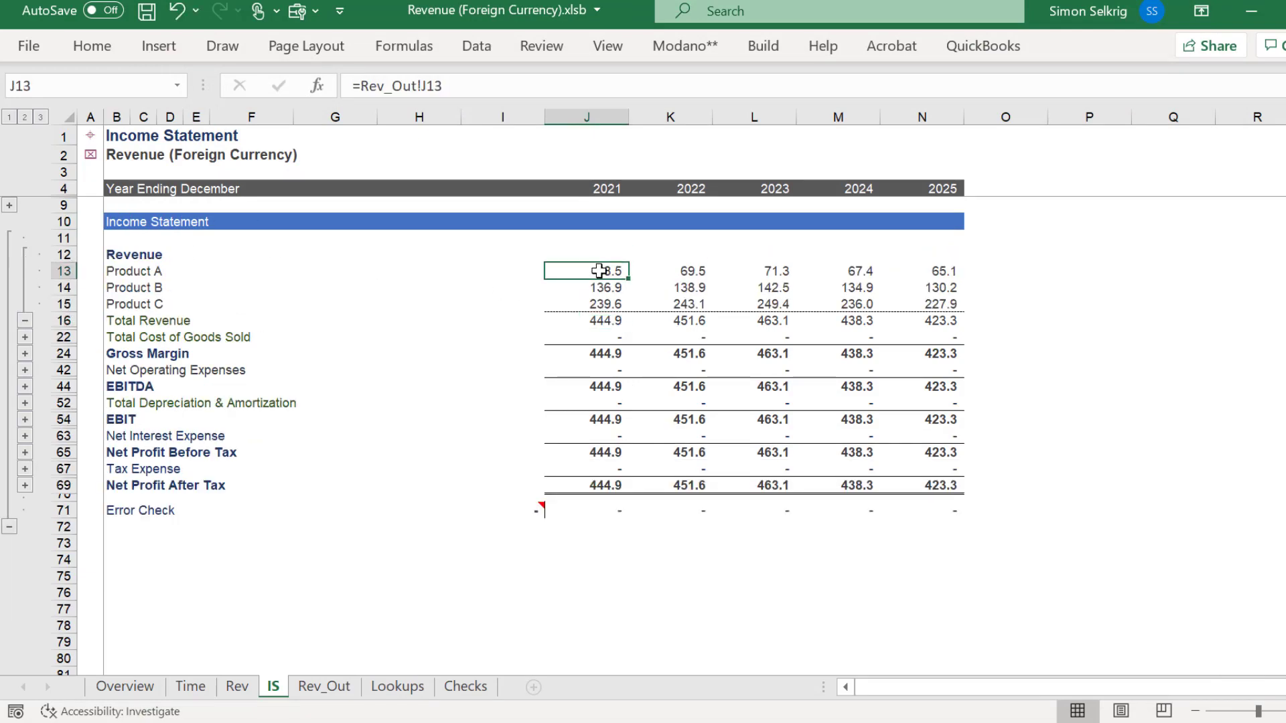
{"action": "left_click", "coordinate": [318, 693]}
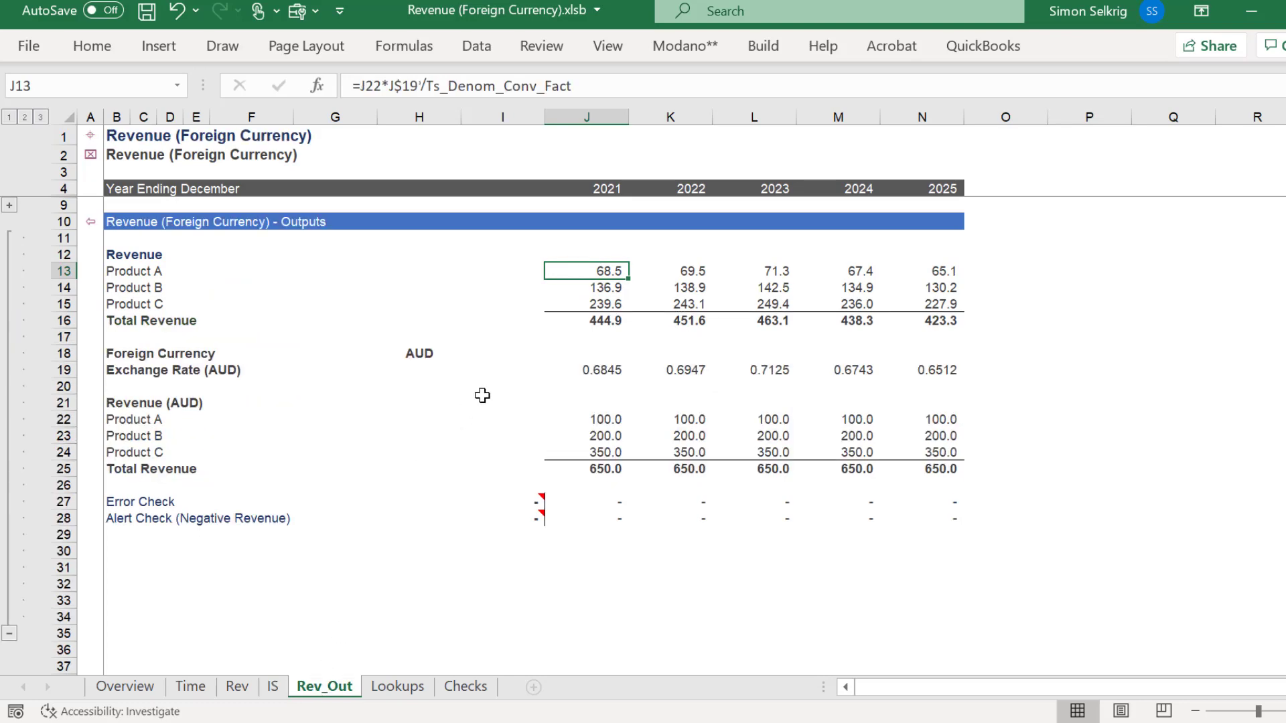
{"action": "left_click", "coordinate": [594, 74]}
{"action": "key", "text": "Escape"}
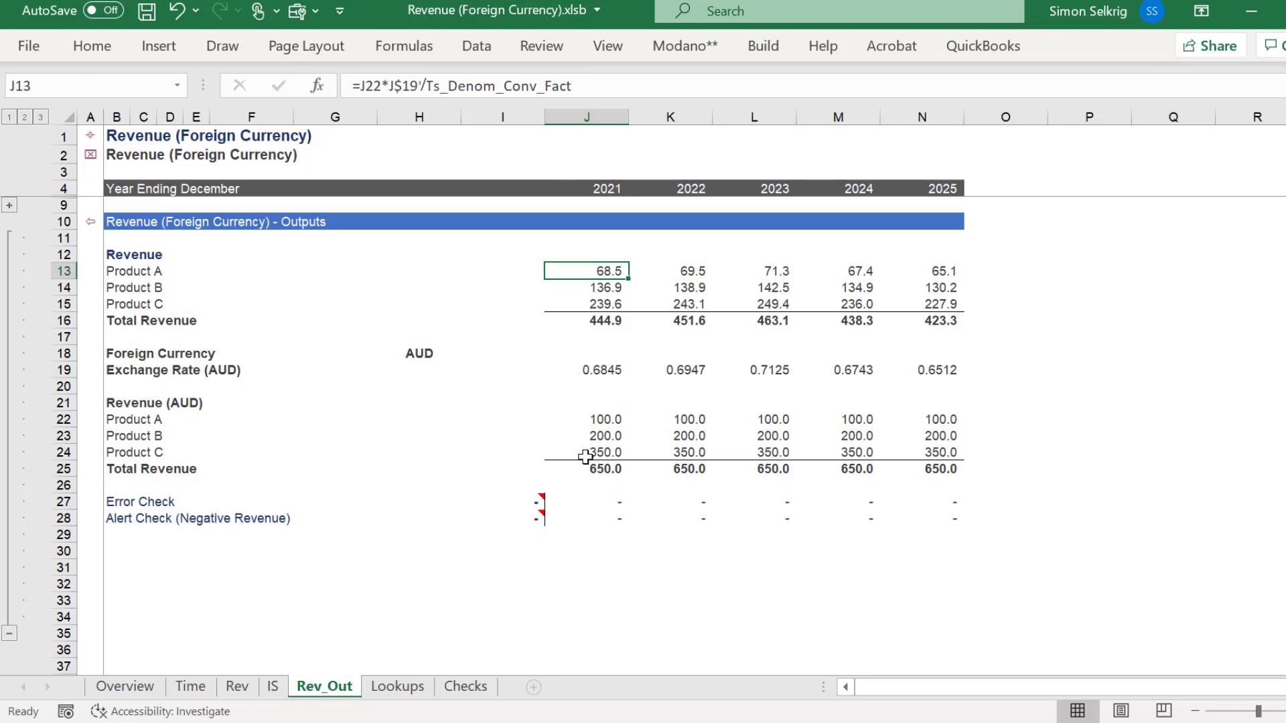
Run a Module Content Report on the active modules workbook with the default report criteria.
{"action": "left_click", "coordinate": [761, 45]}
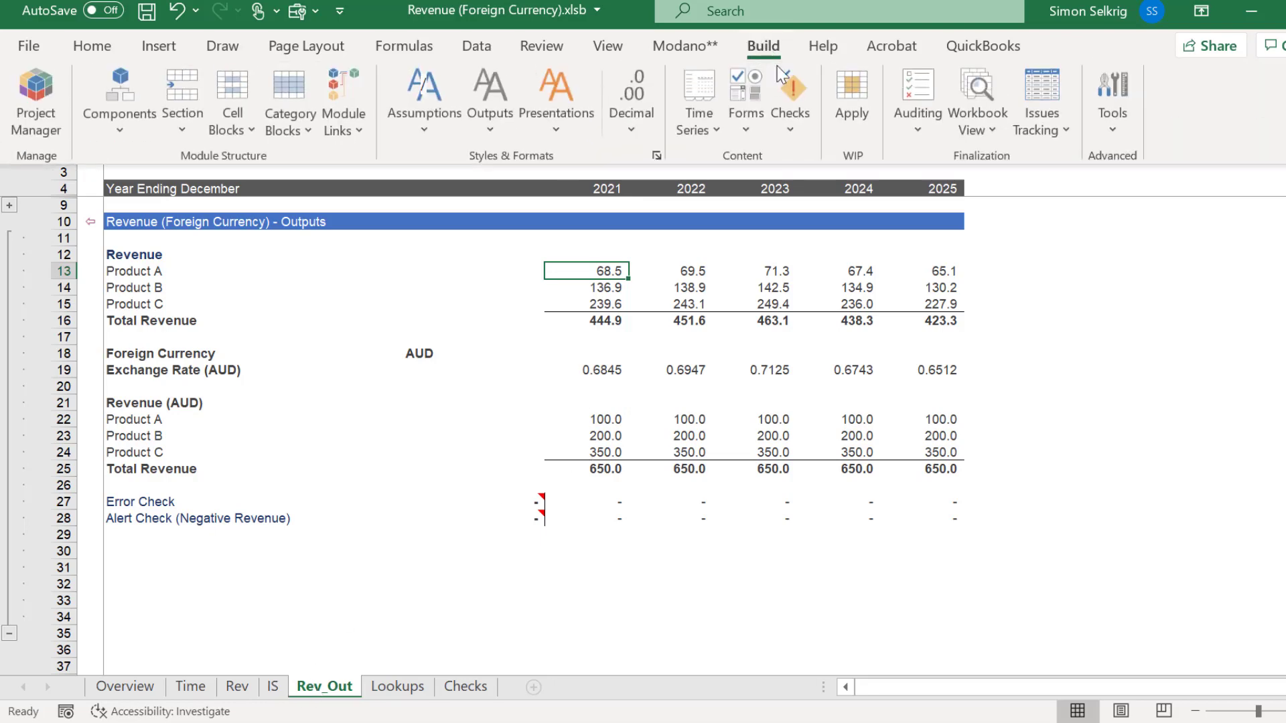
{"action": "left_click", "coordinate": [918, 111]}
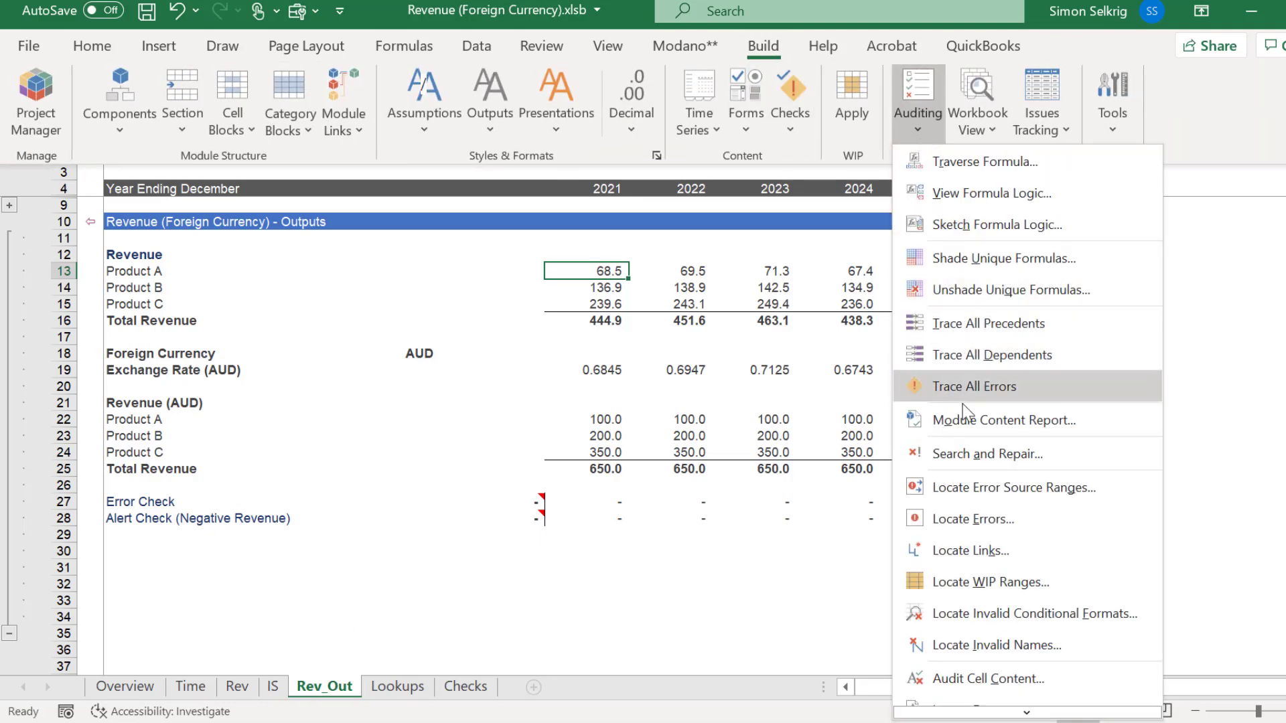
{"action": "left_click", "coordinate": [965, 421]}
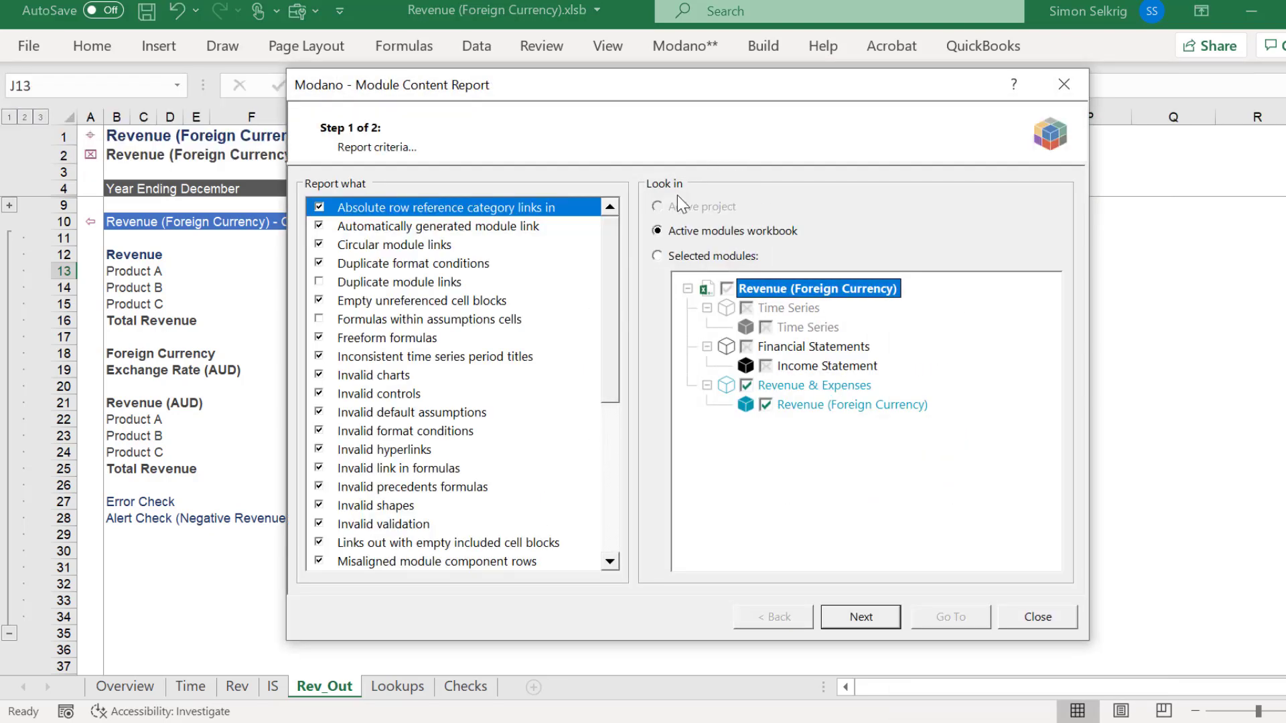
{"action": "left_click", "coordinate": [852, 624]}
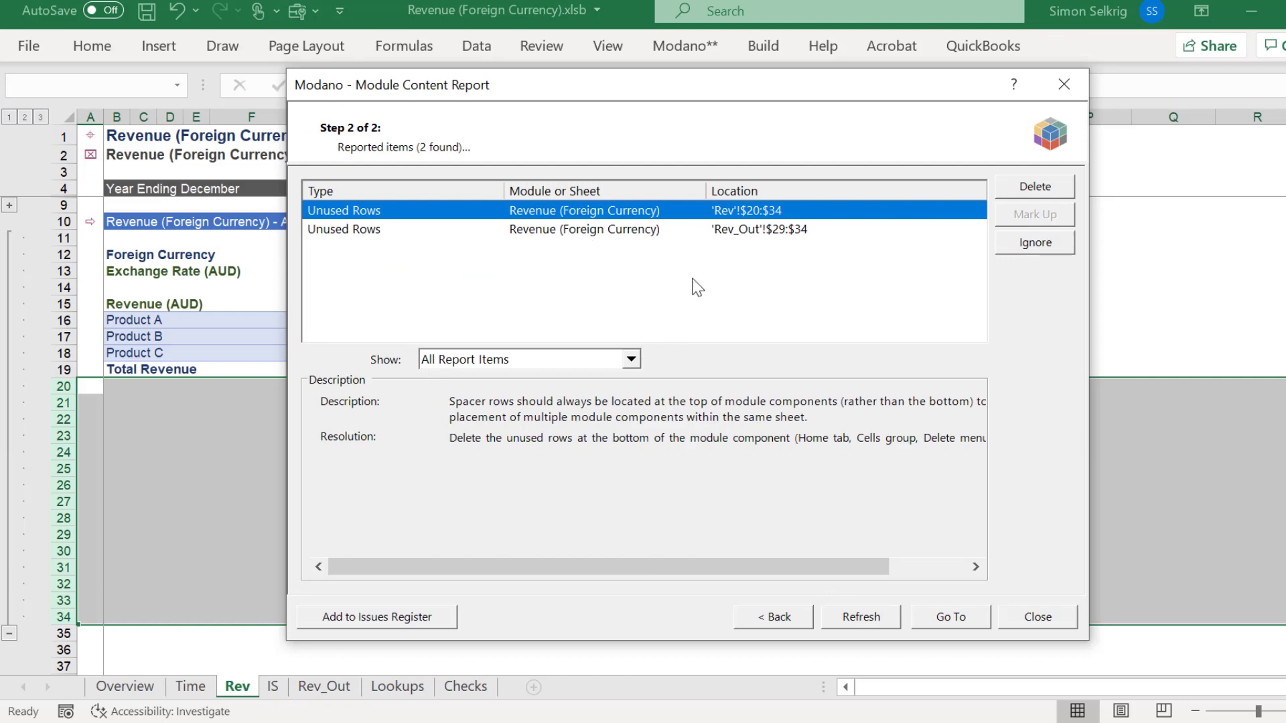
Delete the reported unused rows 20 to 34 on Rev and 29 to 34 on Rev_Out, then return to the IS sheet.
{"action": "left_click", "coordinate": [997, 189]}
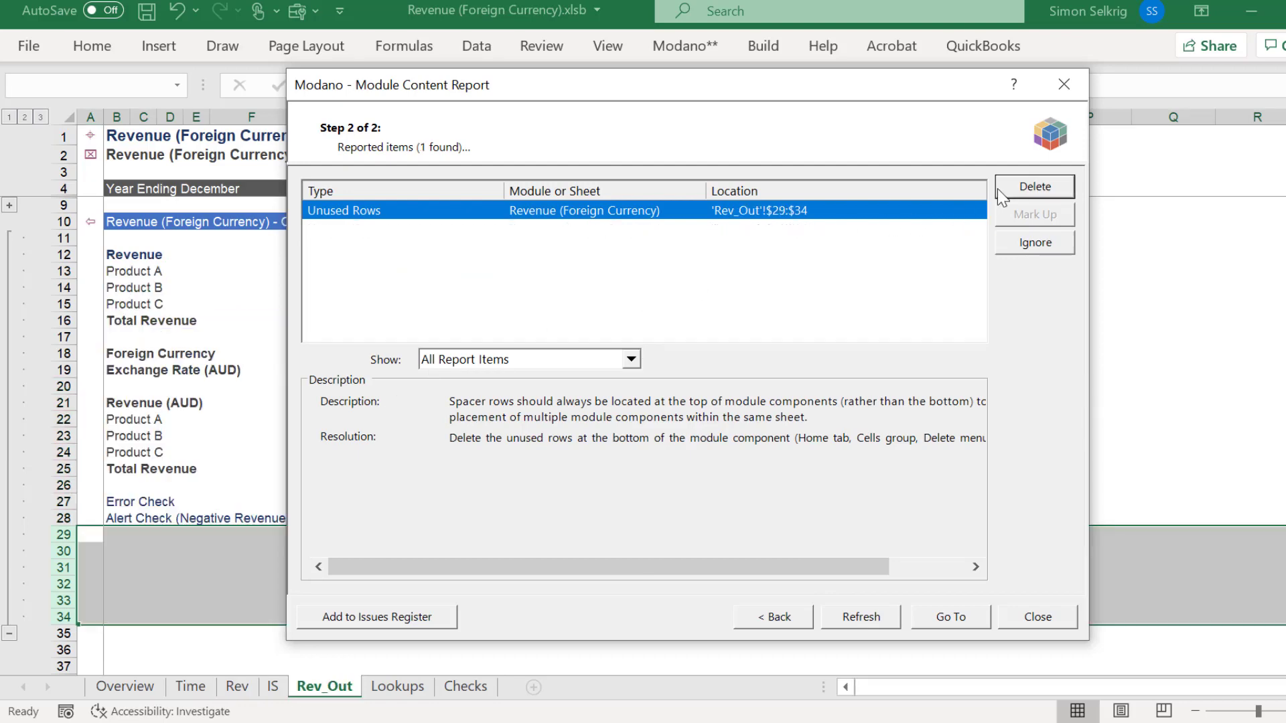
{"action": "left_click", "coordinate": [998, 189]}
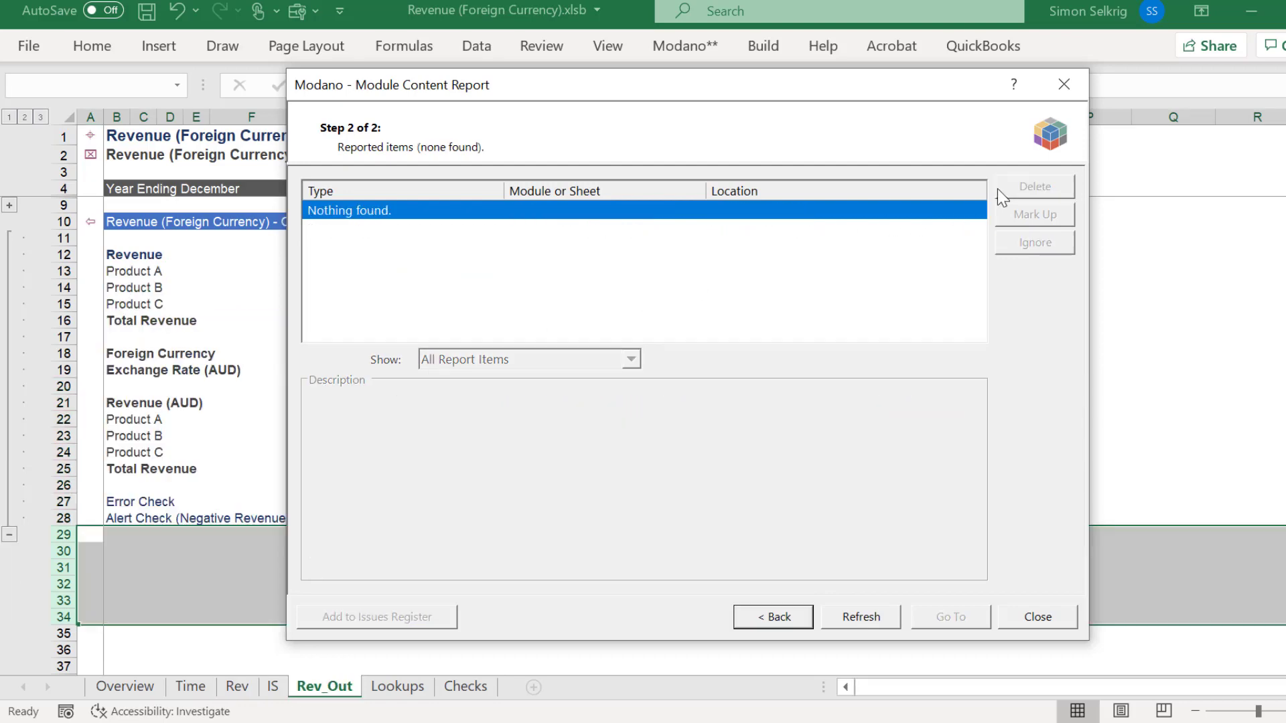
{"action": "left_click", "coordinate": [1038, 617]}
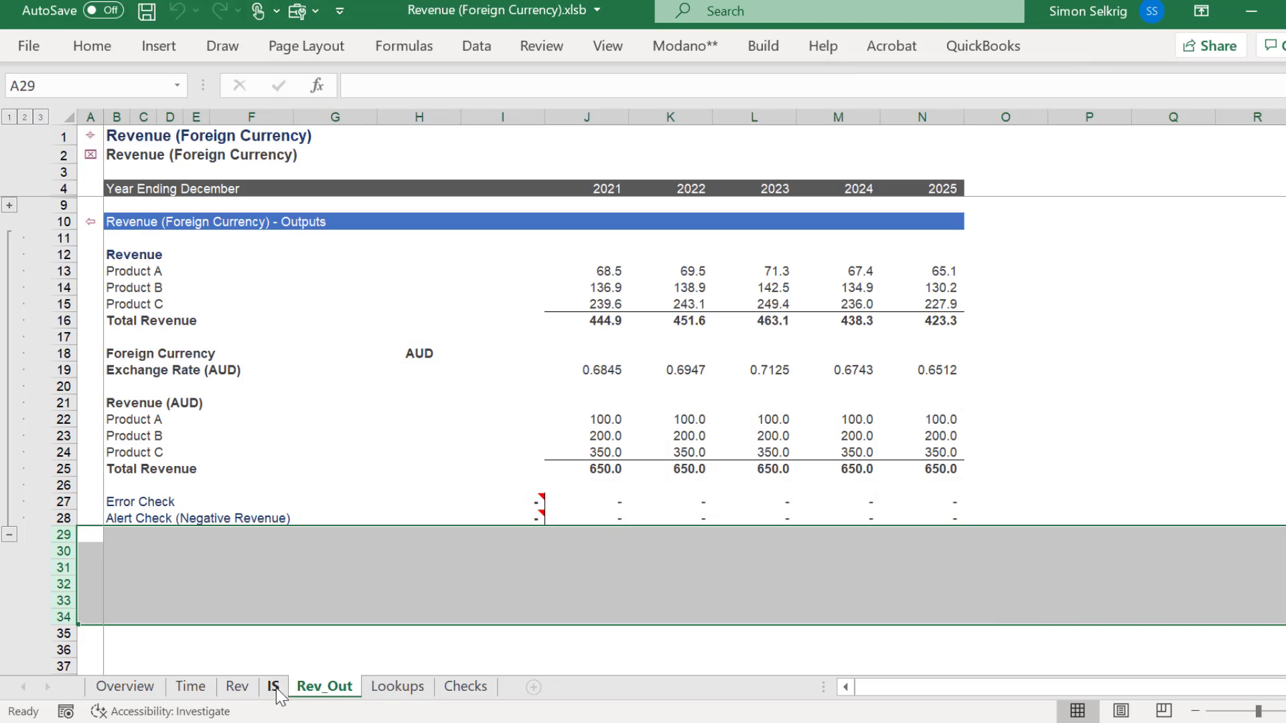
{"action": "left_click", "coordinate": [274, 686]}
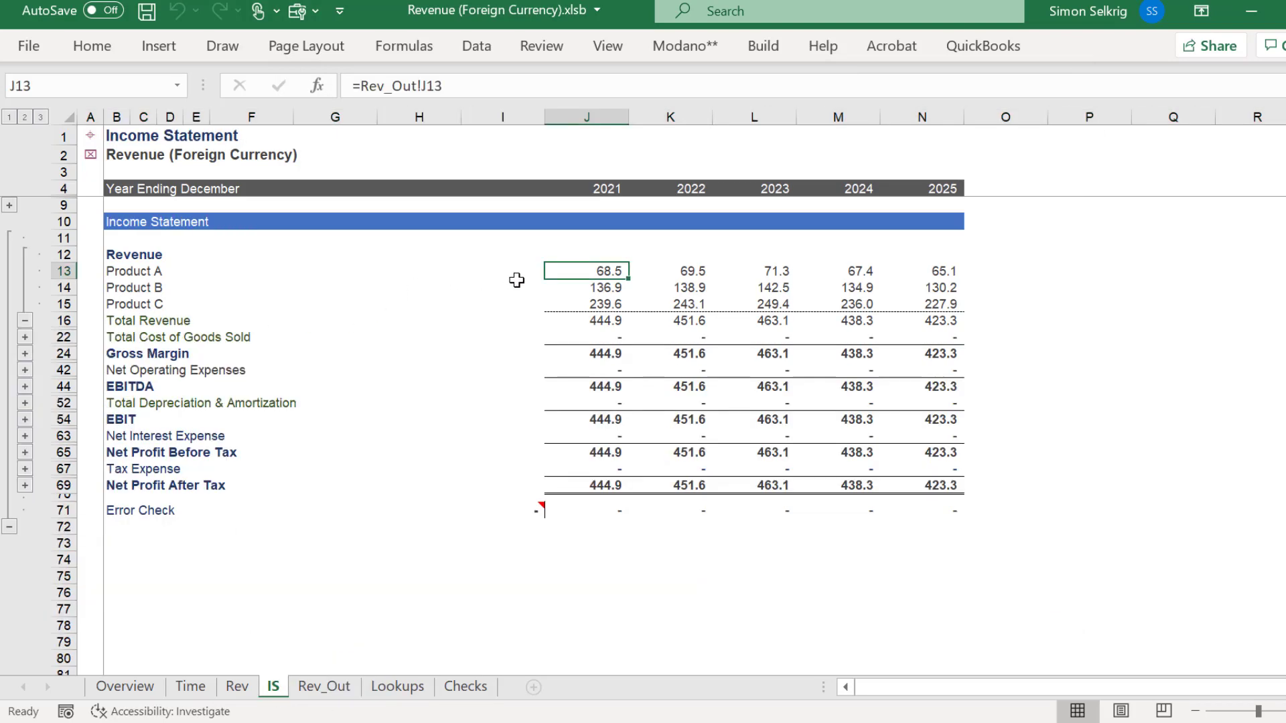